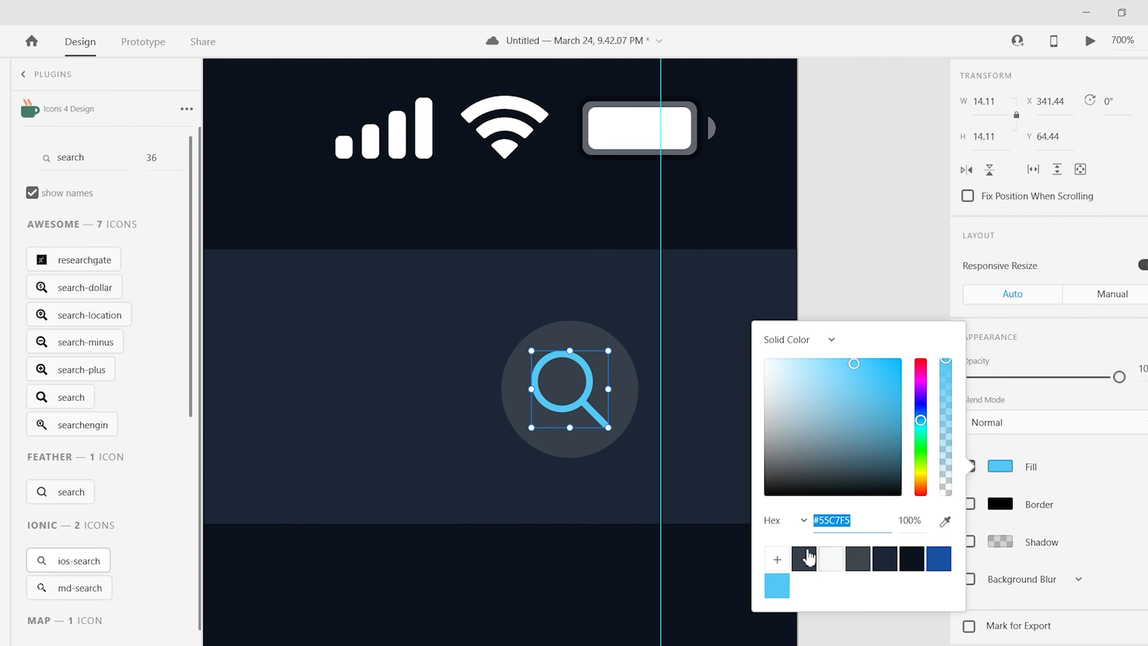
- Set the search magnifier icon's fill to white
click(807, 556)
- Confirm the white magnifier fill and fit the Home Page artboard in view
click(833, 479)
key(ctrl+minus)
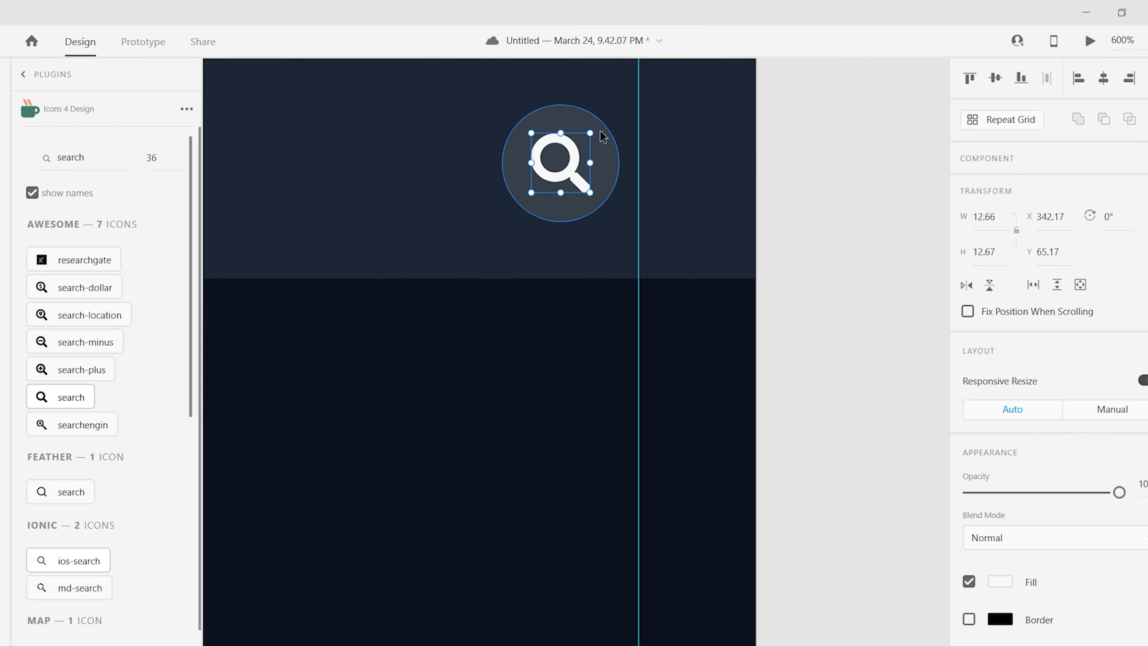
key(Escape)
key(ctrl+1)
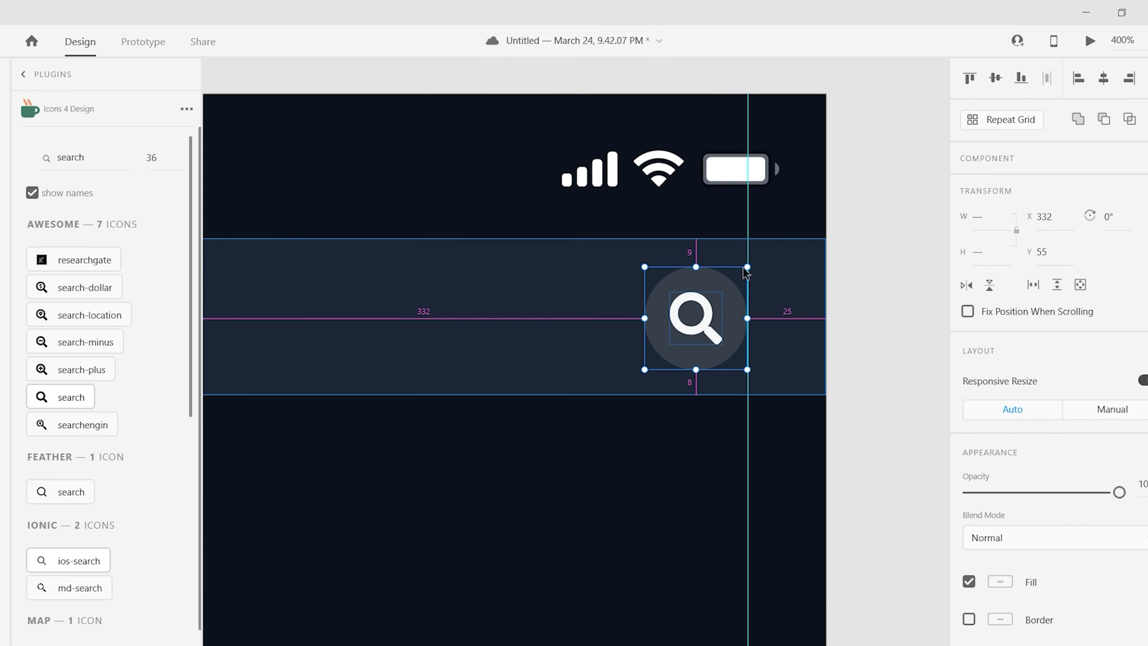
key(Escape)
- Set the zipah title's font size to 30
click(715, 330)
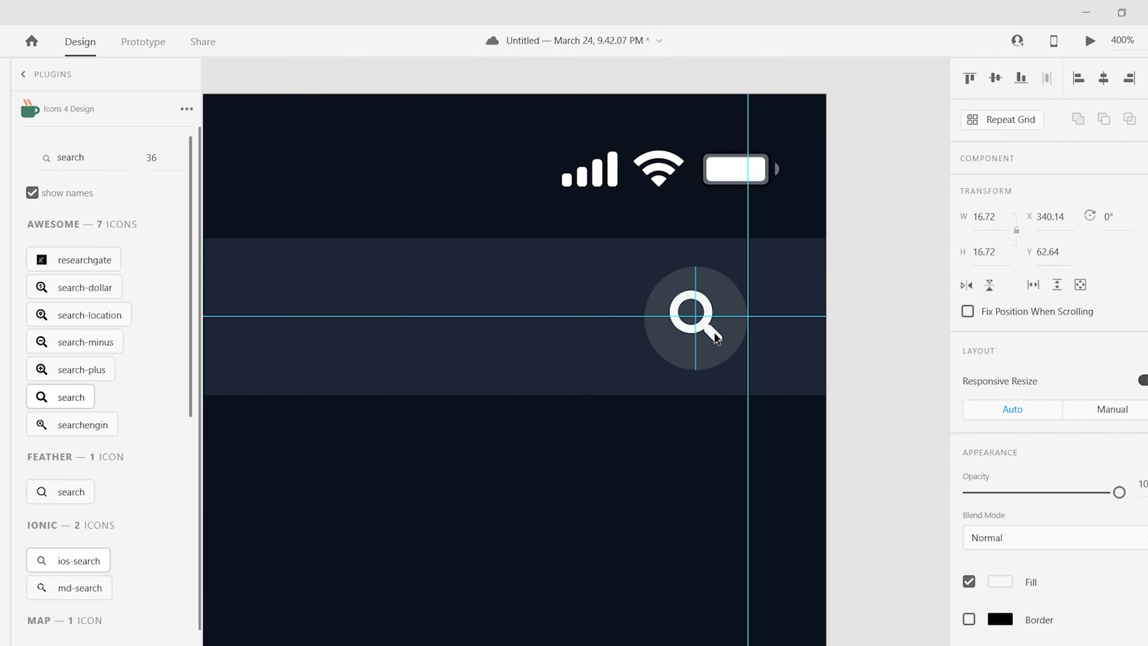
key(Escape)
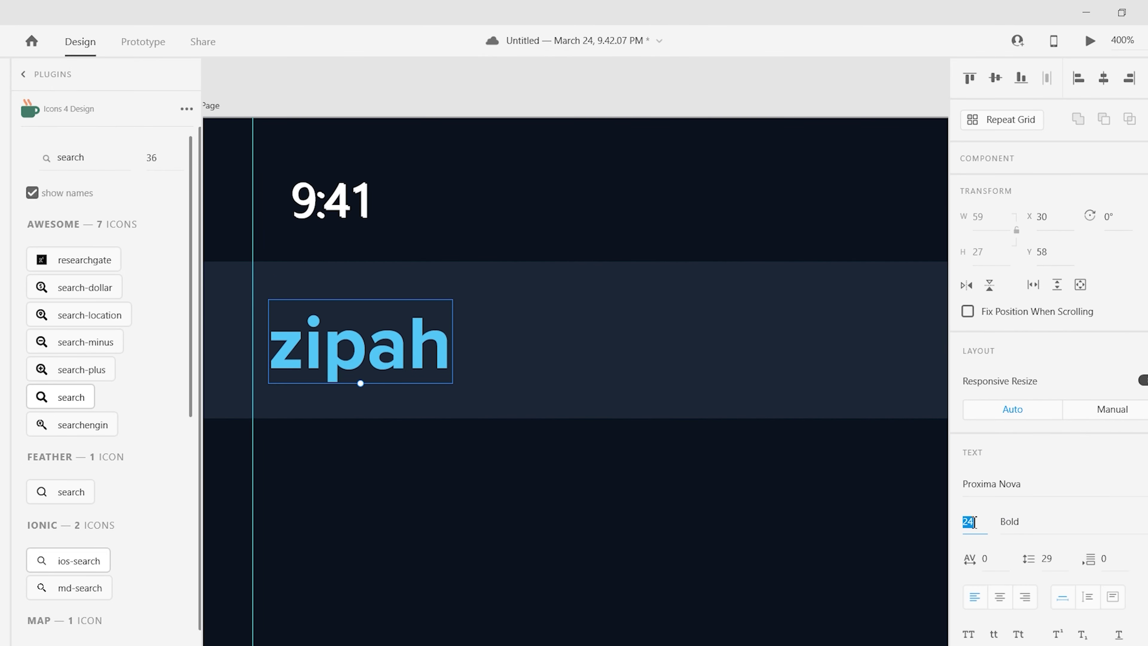
text(30)
key(Return)
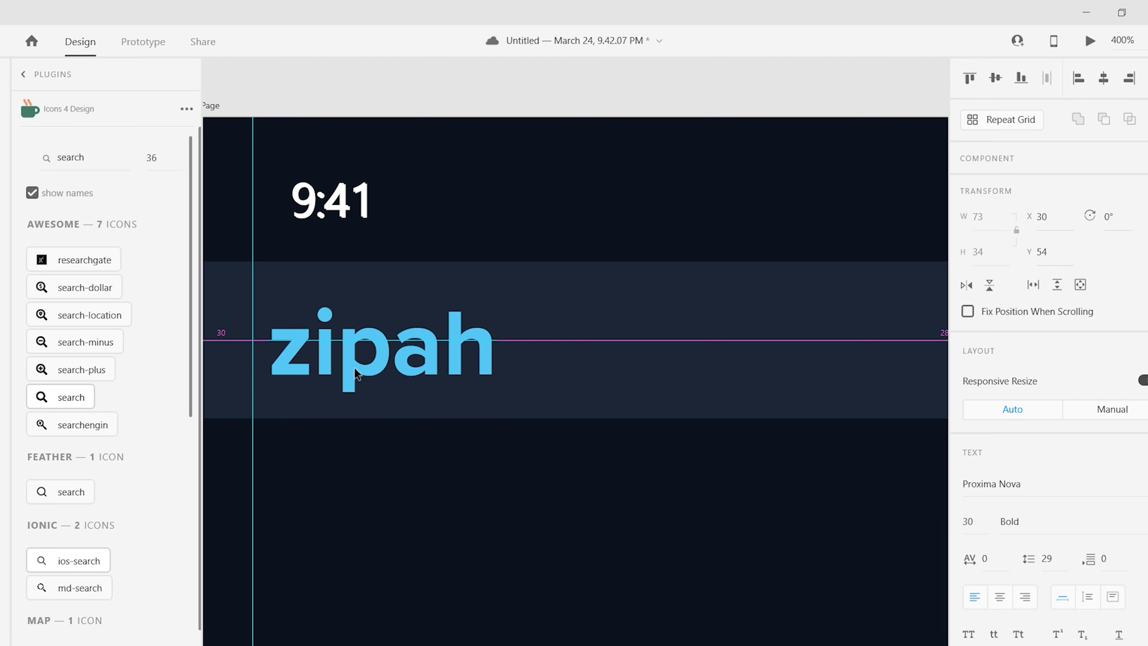
key(ctrl+minus)
key(ctrl+minus)
key(ctrl+minus)
- Paste the lighter bar rectangle back and drag it below the zipah row
click(733, 191)
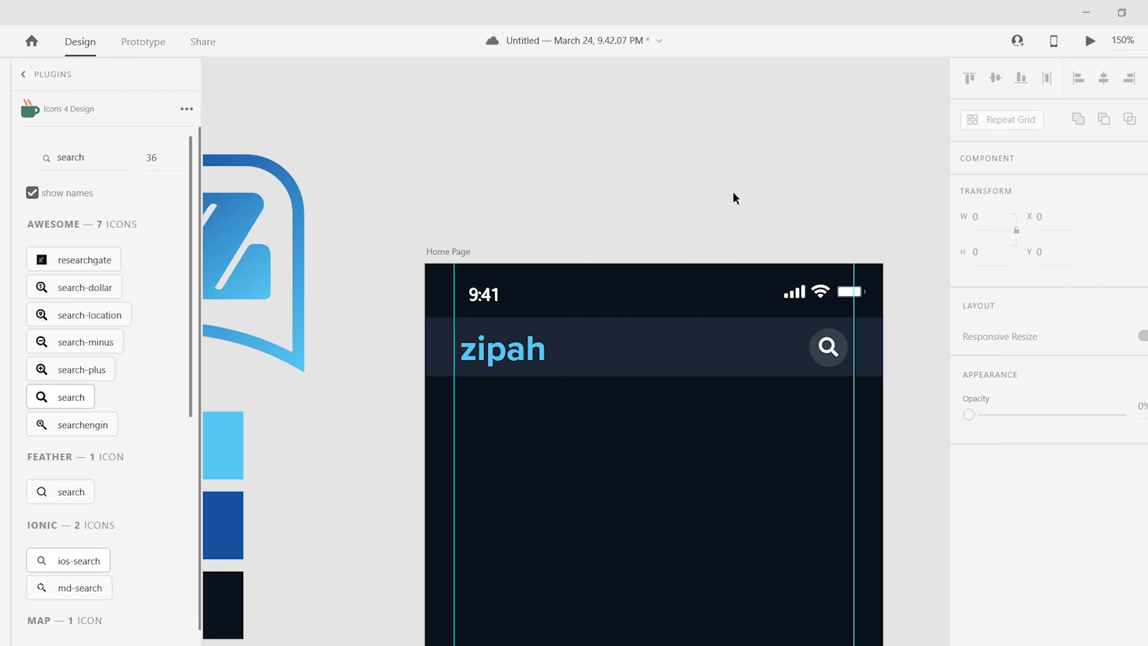
key(ctrl+minus)
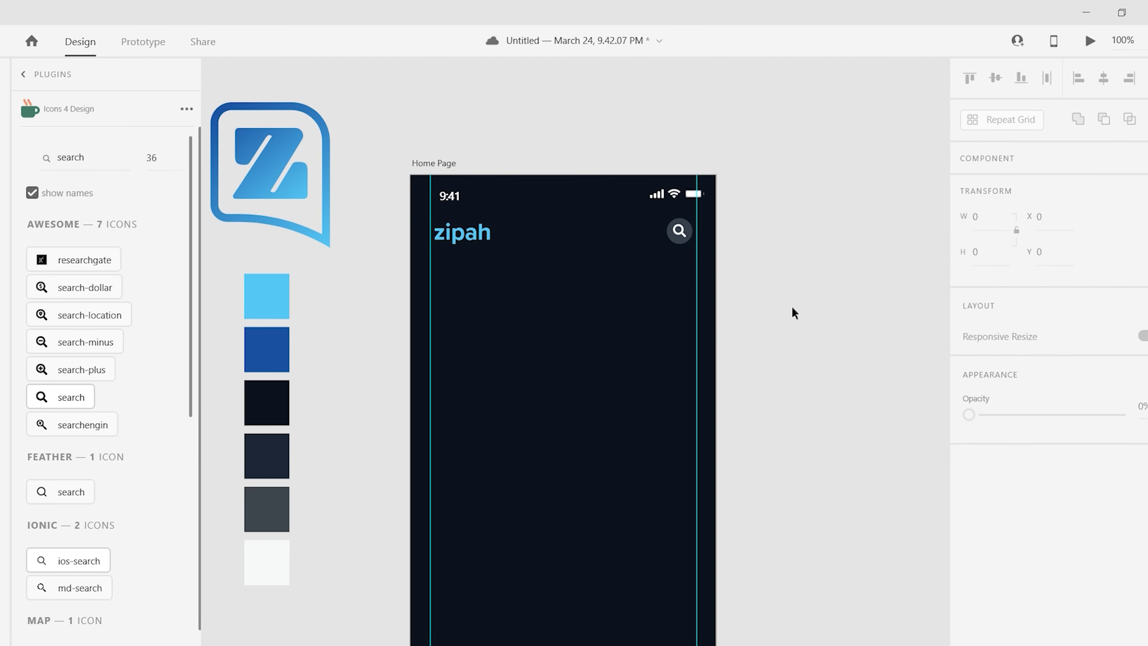
key(ctrl+v)
drag(559, 238, 563, 316)
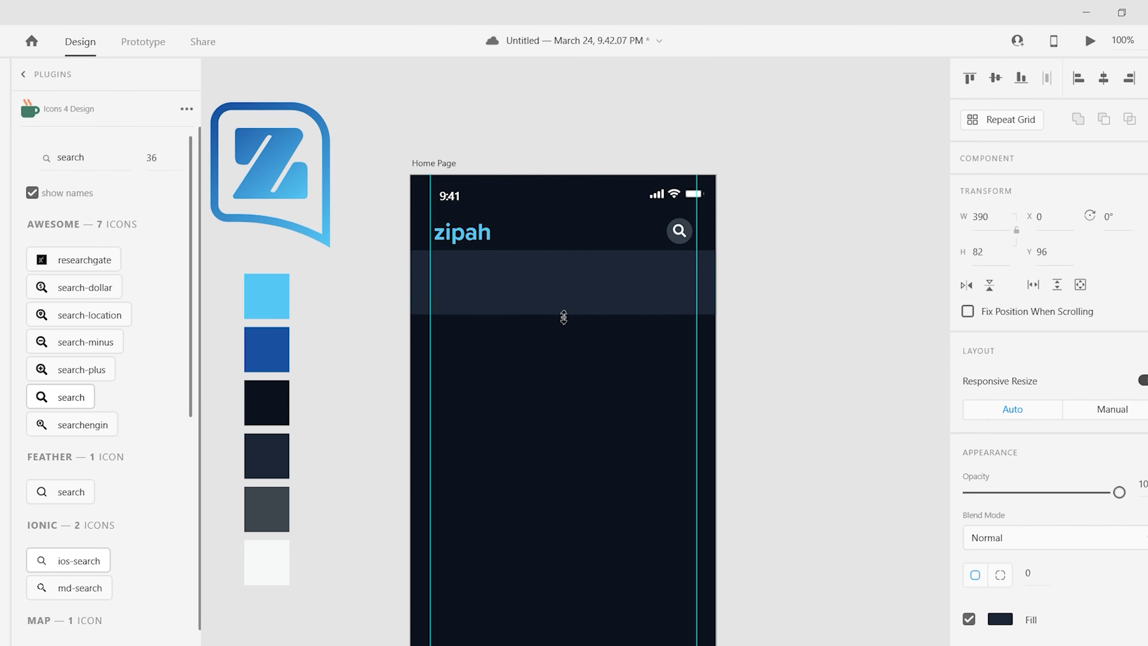
- Move the lighter bar further down the Home Page artboard
key(ctrl+plus)
key(ctrl+plus)
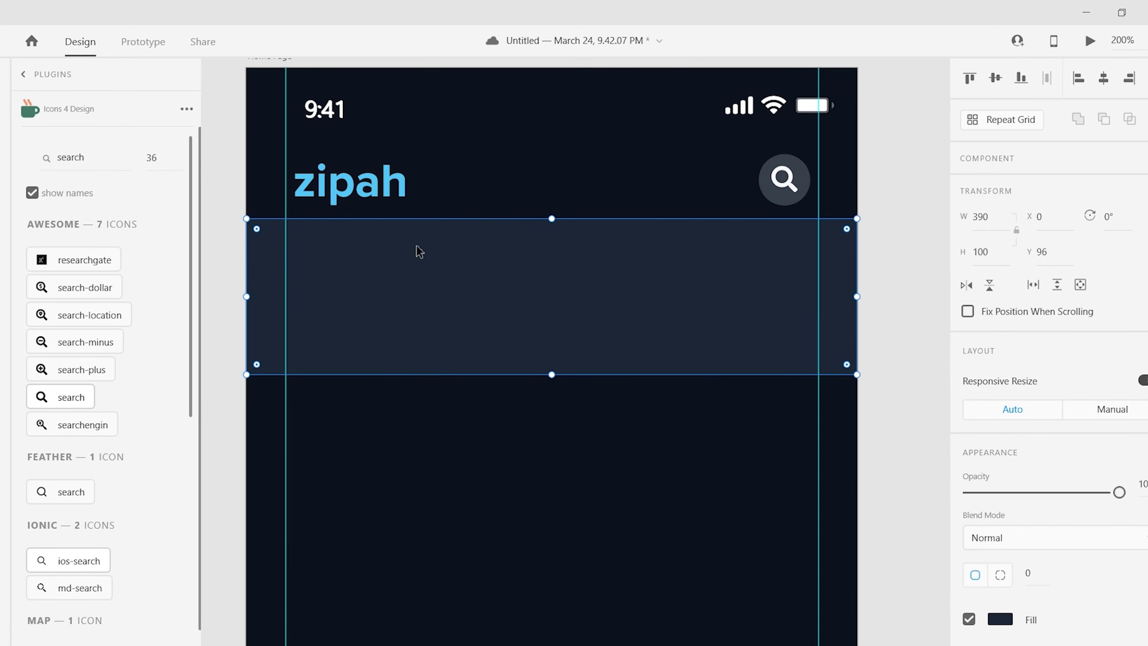
scroll(731, 223, up, 2)
click(797, 240)
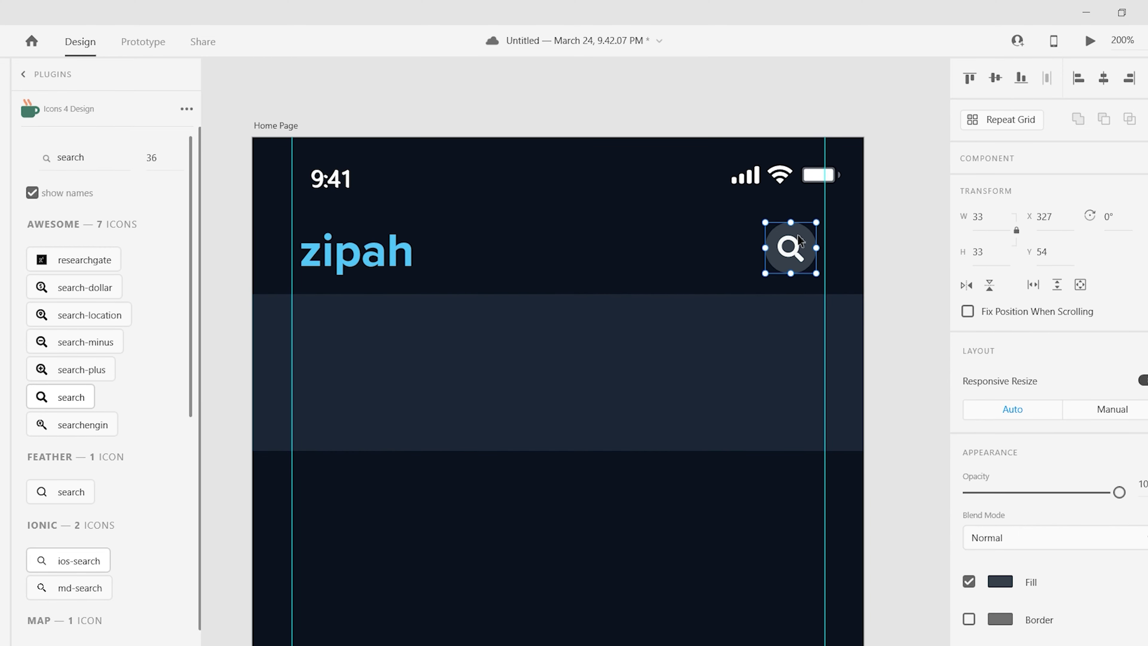
click(689, 348)
key(Escape)
scroll(776, 431, down, 5)
scroll(795, 379, up, 3)
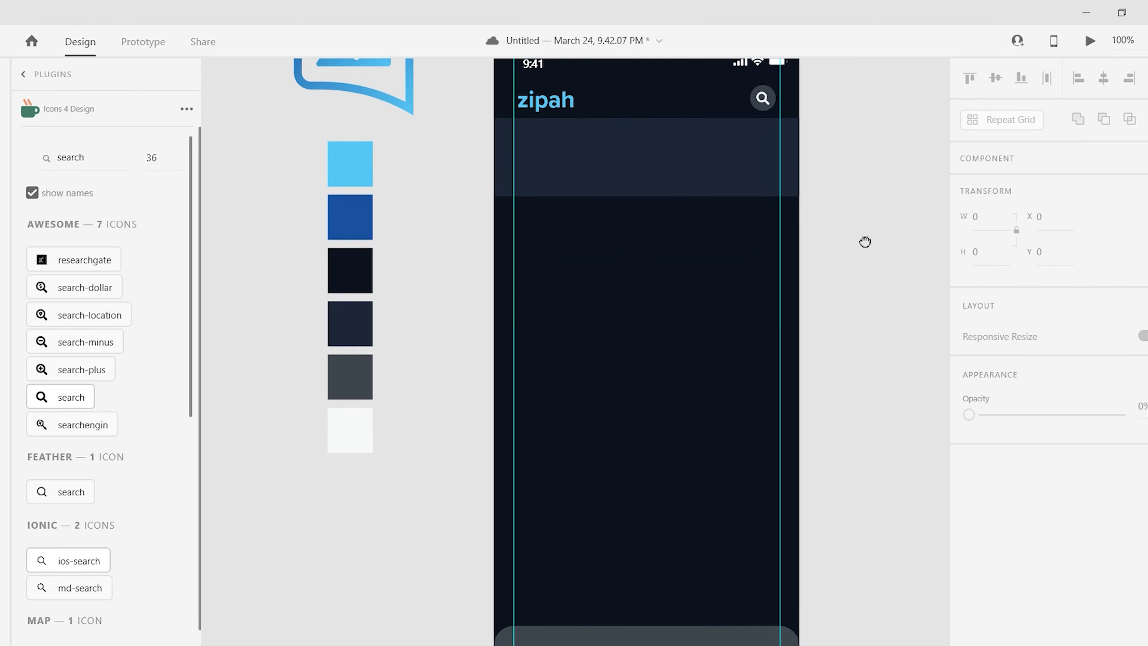
key(ctrl+plus)
drag(505, 253, 531, 352)
key(Escape)
- Draw a dark grey, borderless circle just below the zipah title
key(ctrl+plus)
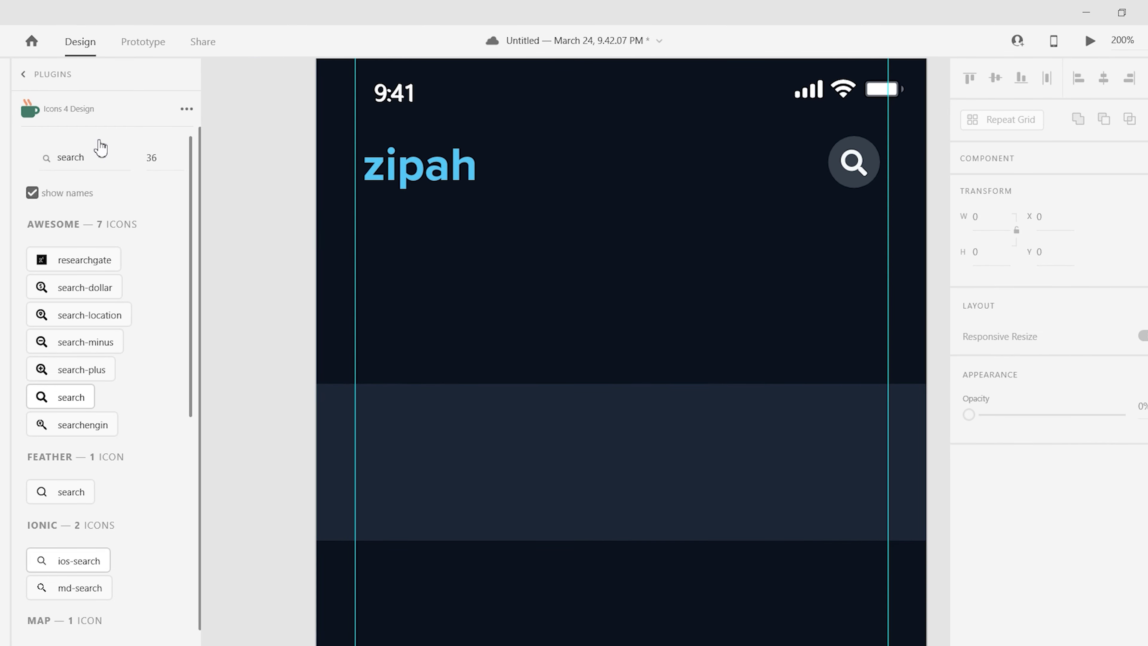
drag(419, 257, 470, 306)
scroll(1020, 235, down, 2)
click(999, 492)
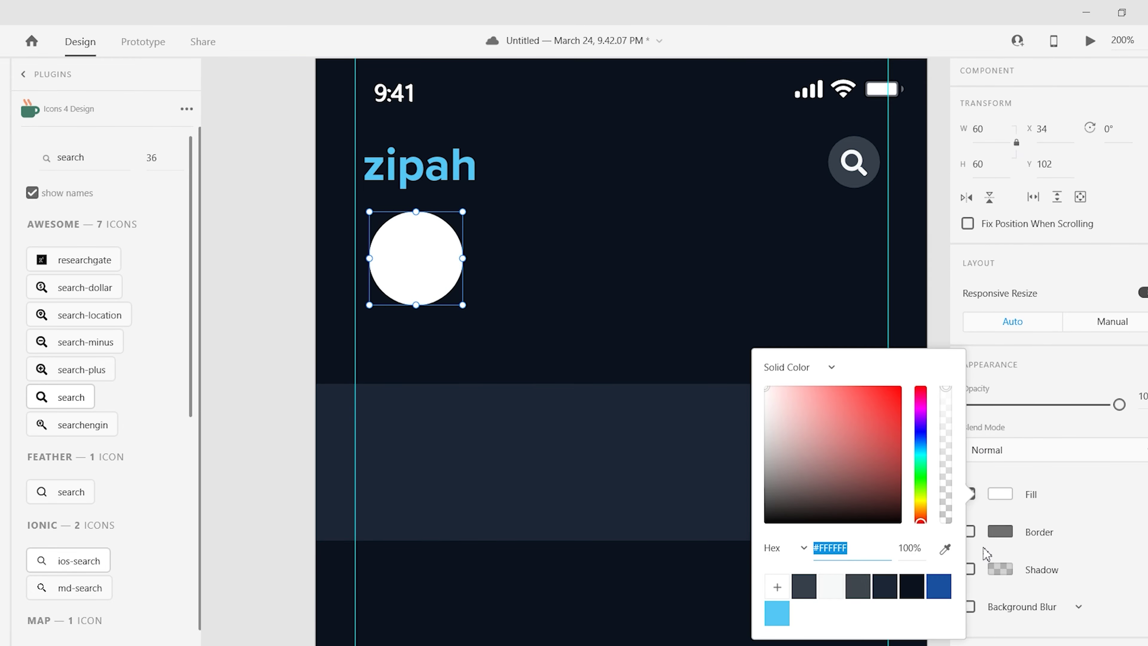
click(802, 480)
click(423, 275)
drag(419, 273, 884, 261)
- Turn the circle into a Repeat Grid row extending across the header
key(ctrl+r)
click(903, 333)
click(464, 290)
click(885, 331)
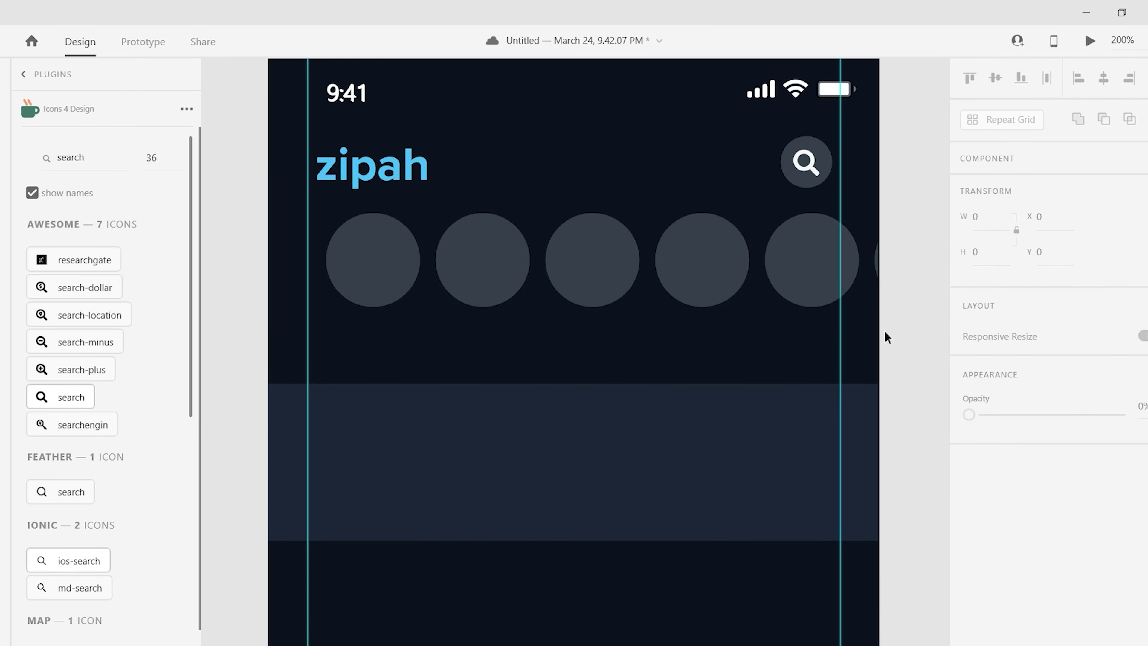
click(814, 272)
- Fill the circle row with user images from the User Profile plugin, refilling the first avatar
click(23, 74)
click(68, 435)
click(60, 458)
key(Return)
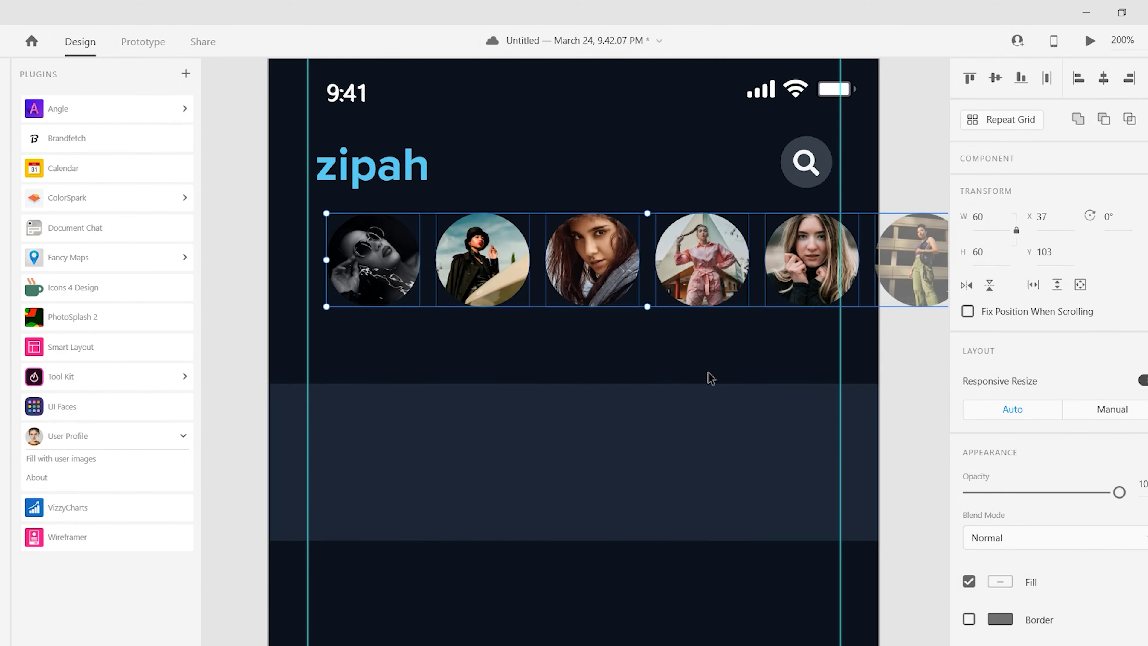
click(320, 320)
click(373, 261)
click(61, 458)
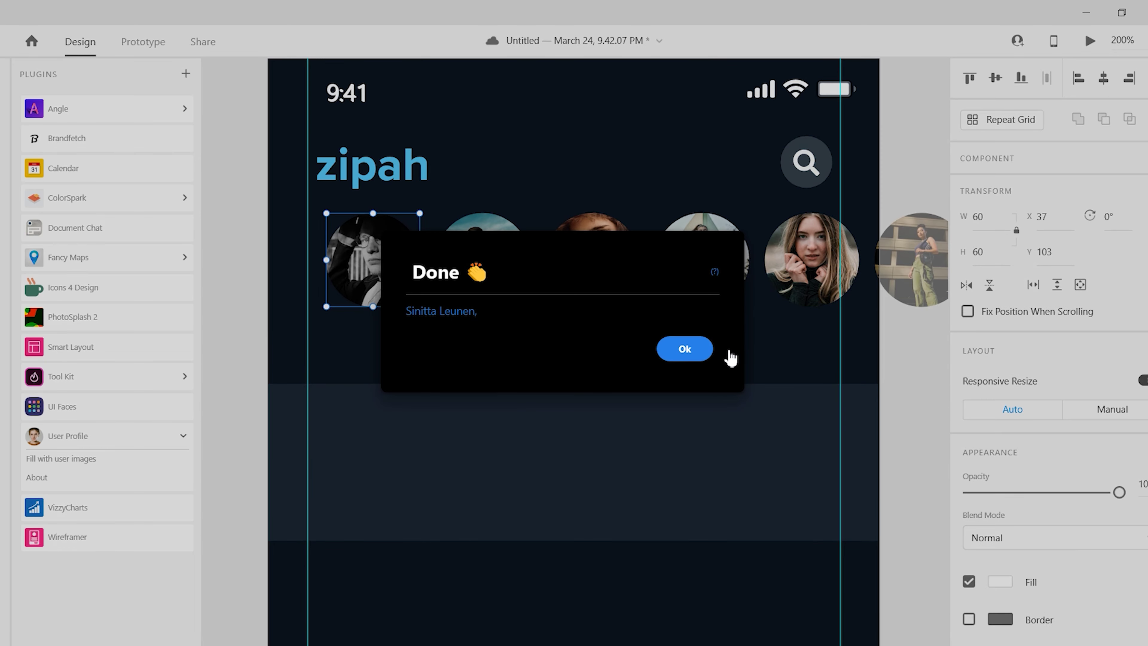
click(692, 348)
click(230, 373)
click(373, 260)
- Give the first avatar a light blue overlay fill while keeping its photo
scroll(310, 230, up, 2)
scroll(1017, 584, down, 3)
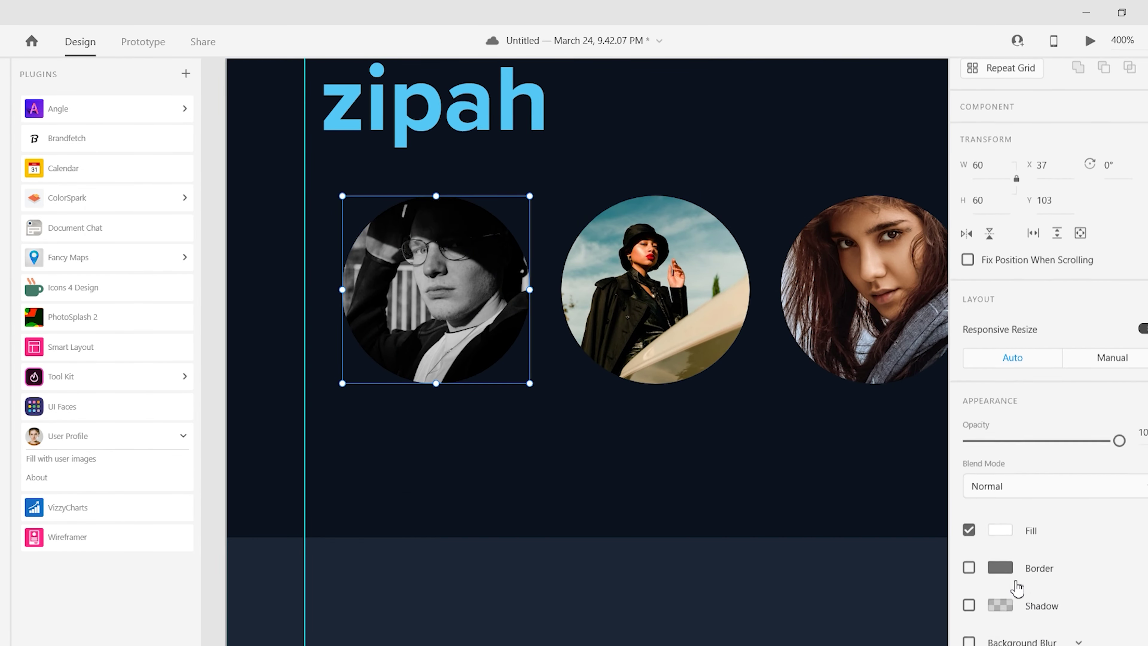
right_click(429, 357)
key(Escape)
scroll(543, 316, left, 2)
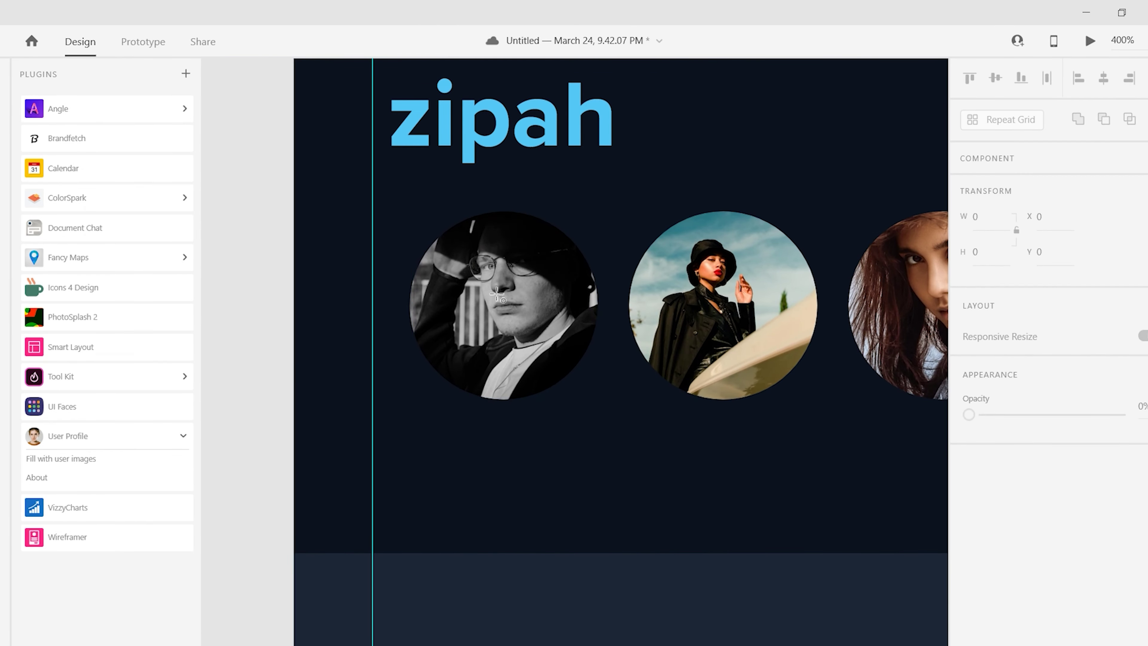
key(ctrl+z)
click(1001, 466)
click(829, 558)
- Make the first avatar's blue overlay semi-transparent and draw a vertical Pen line on it
drag(943, 361, 943, 435)
click(270, 349)
scroll(270, 349, left, 5)
key(p)
click(367, 287)
click(368, 340)
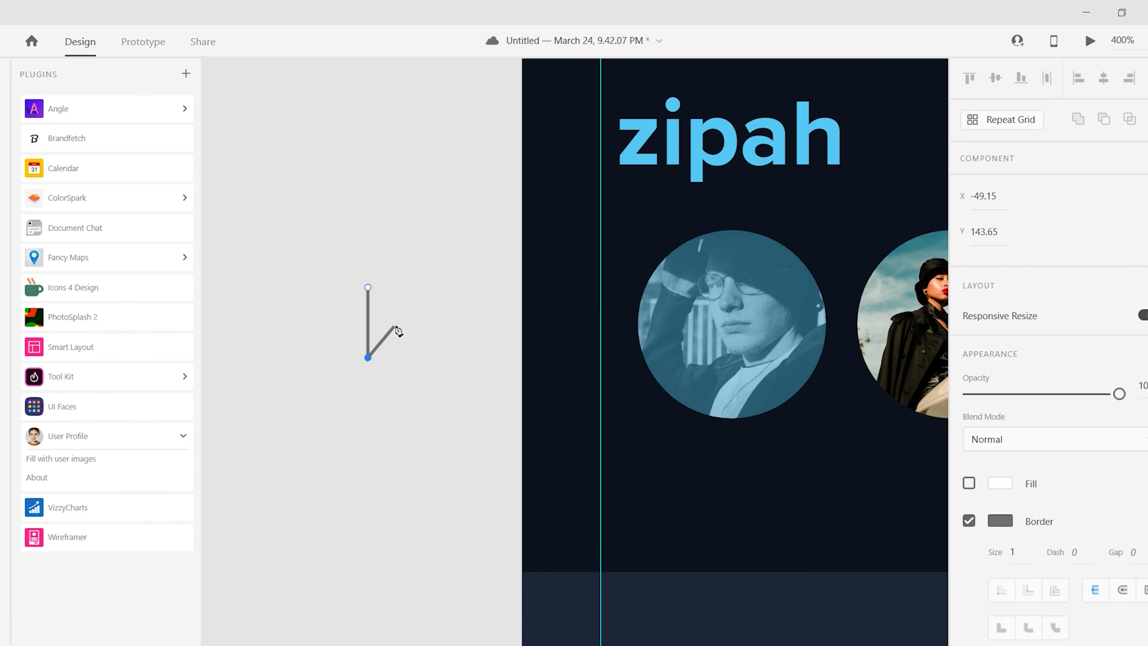
key(Escape)
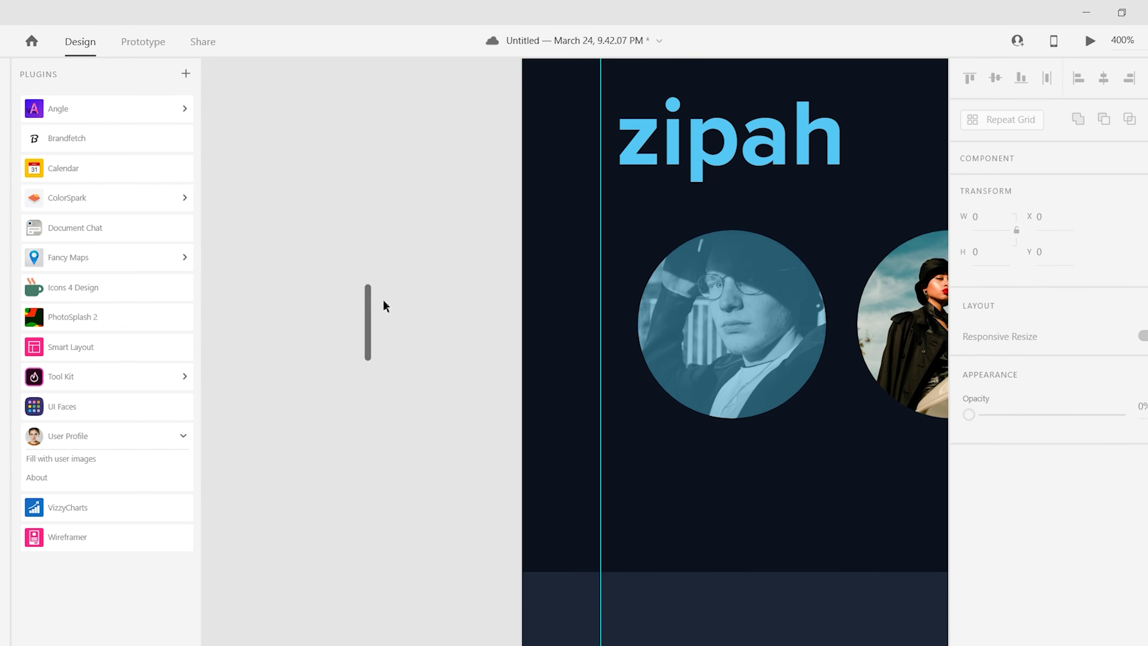
- Give both plus lines a #FFFFFF stroke and group them into one plus sign
key(ctrl+a)
click(1000, 569)
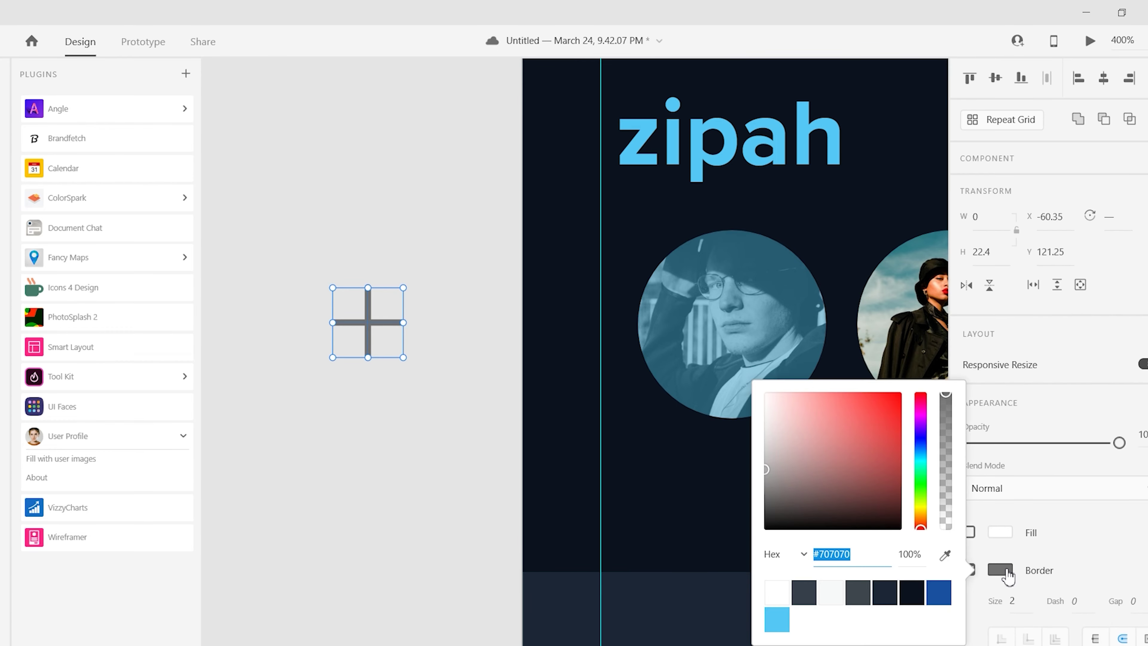
text(ffffff)
key(Return)
key(ctrl+g)
scroll(735, 331, right, 6)
- Set the first avatar's fill back to light blue
click(452, 326)
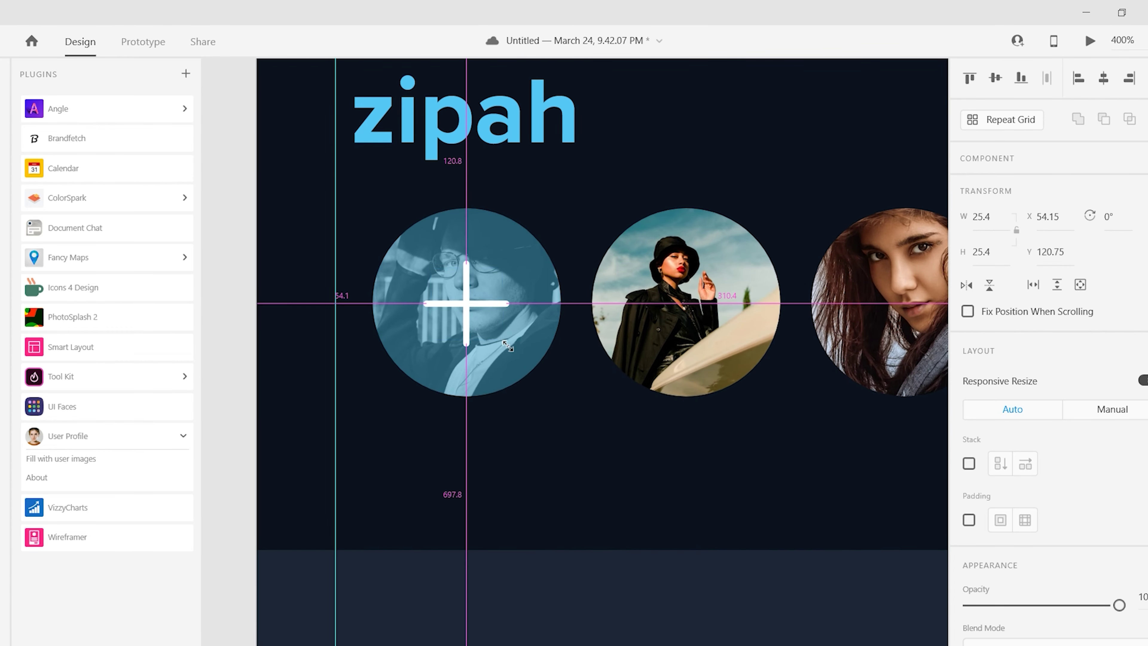
scroll(1040, 407, down, 3)
click(1001, 466)
click(936, 557)
click(777, 585)
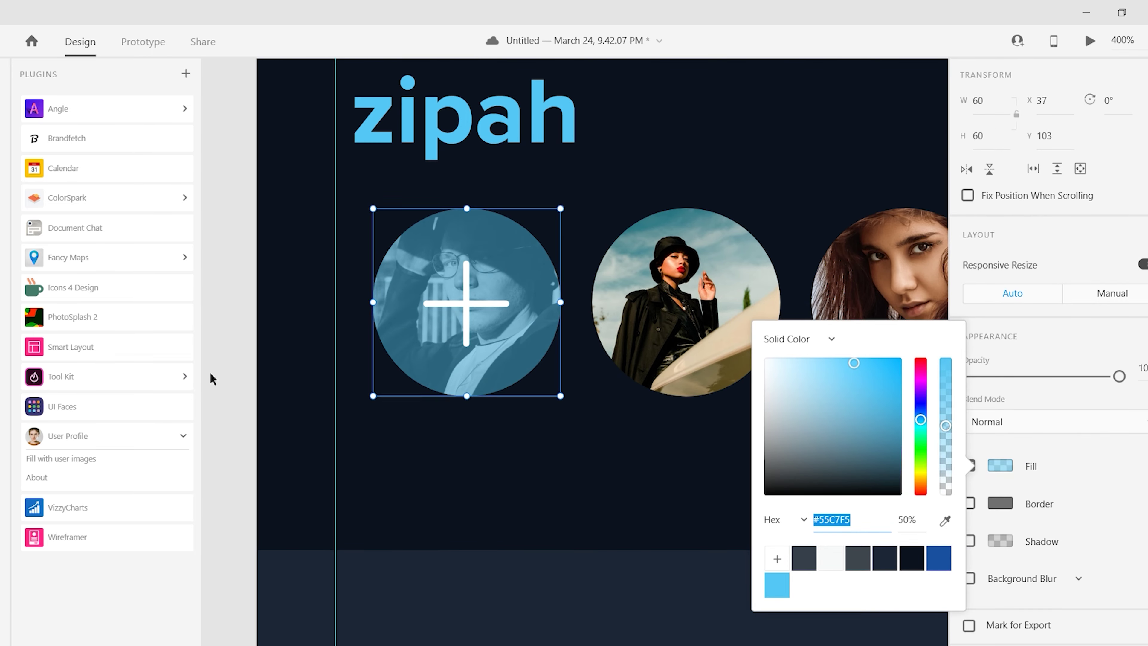
scroll(212, 379, up, 1)
click(465, 338)
scroll(1040, 452, down, 2)
- Make the plus sign's stroke dark blue and add a drop shadow to it
click(1001, 557)
click(935, 597)
scroll(1035, 592, down, 2)
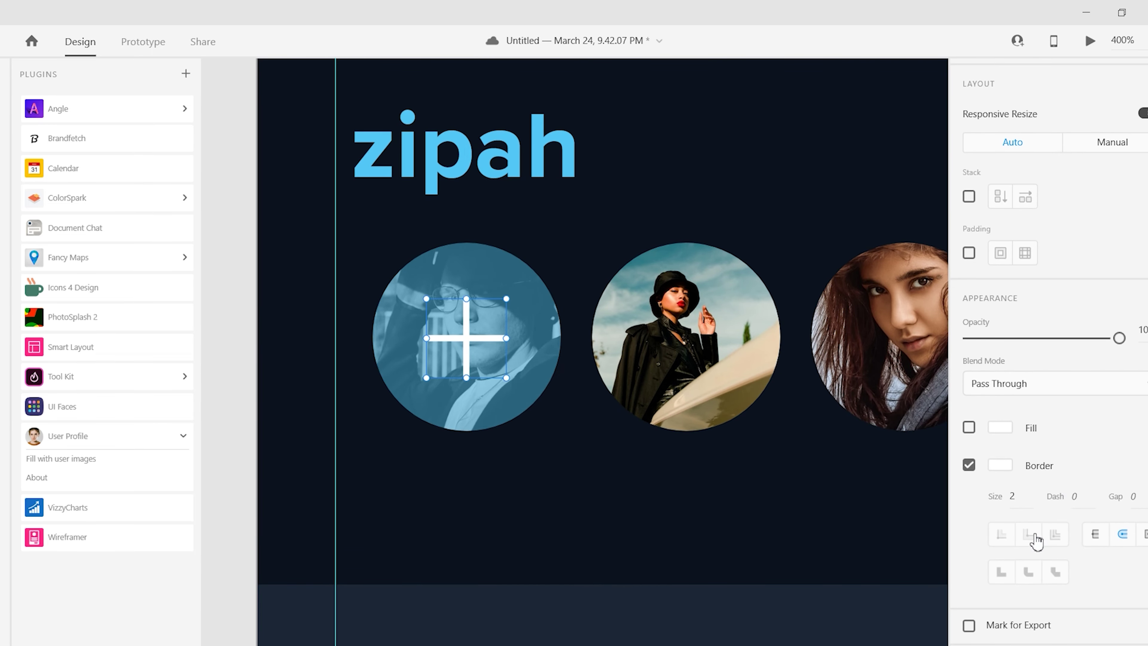
click(947, 536)
click(967, 542)
click(1000, 542)
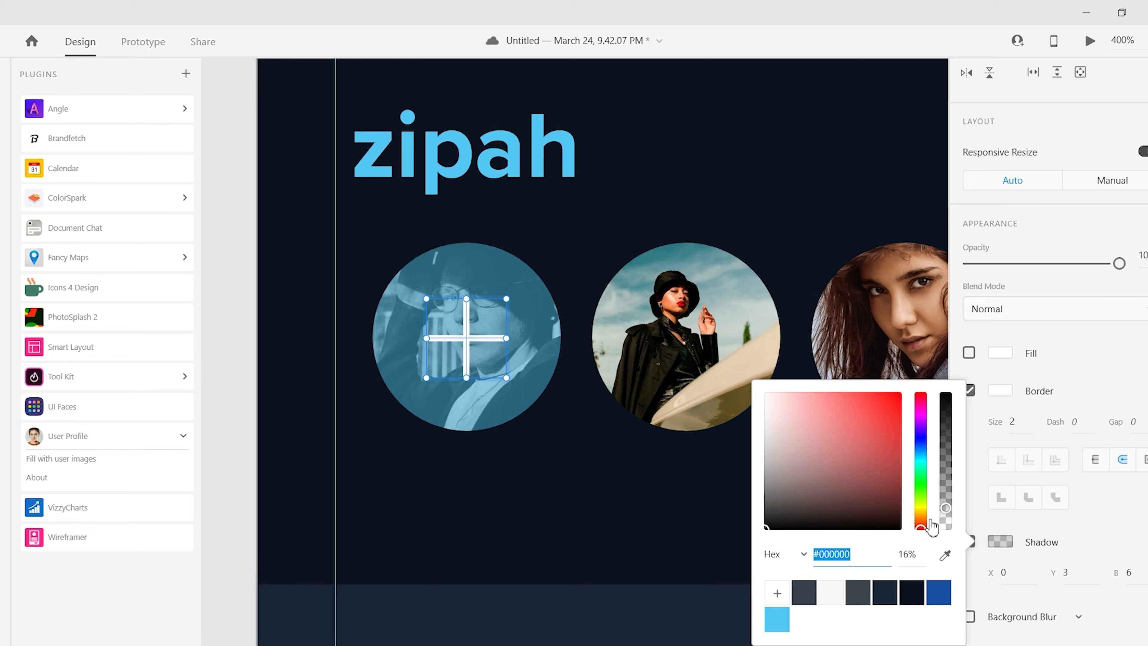
click(244, 373)
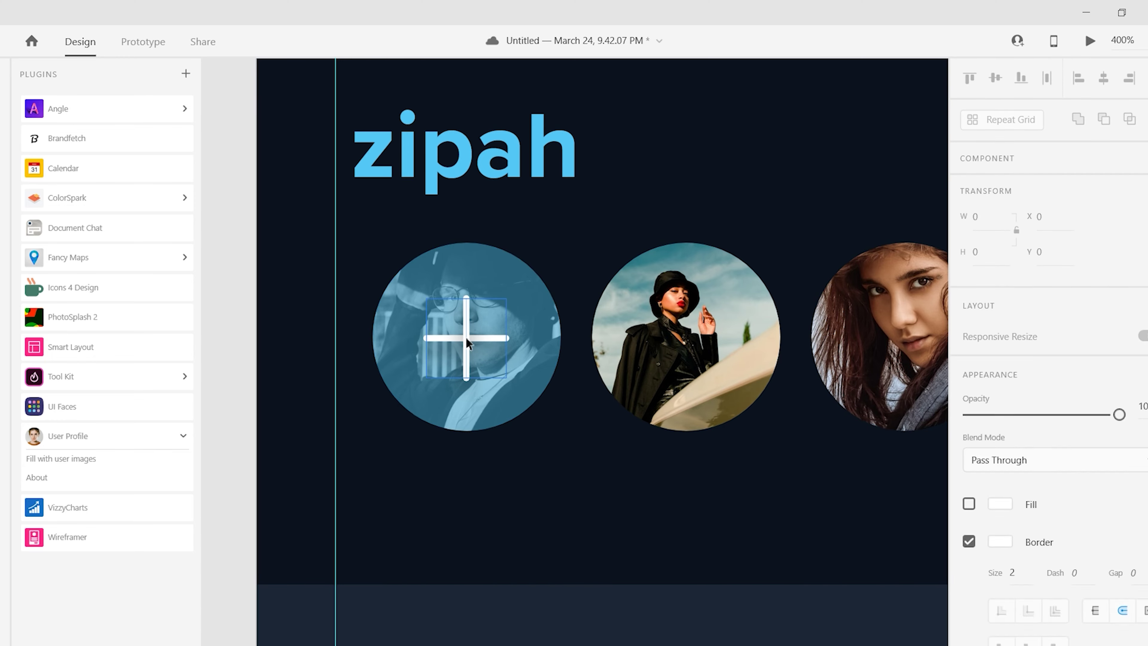
click(235, 408)
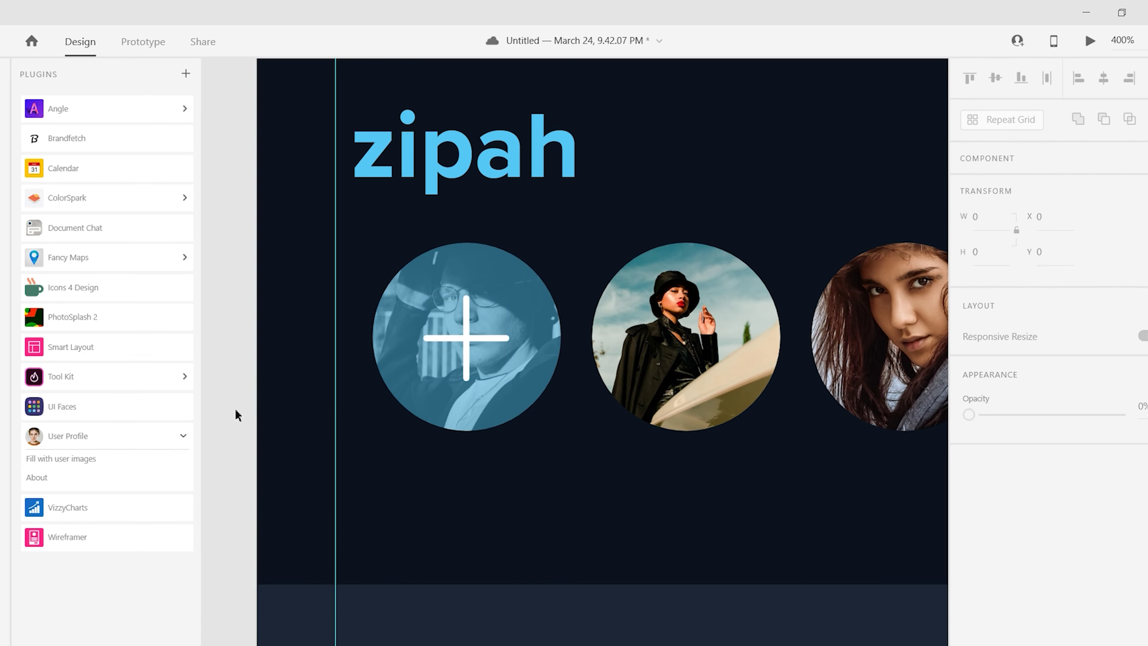
key(ctrl+minus)
key(ctrl+minus)
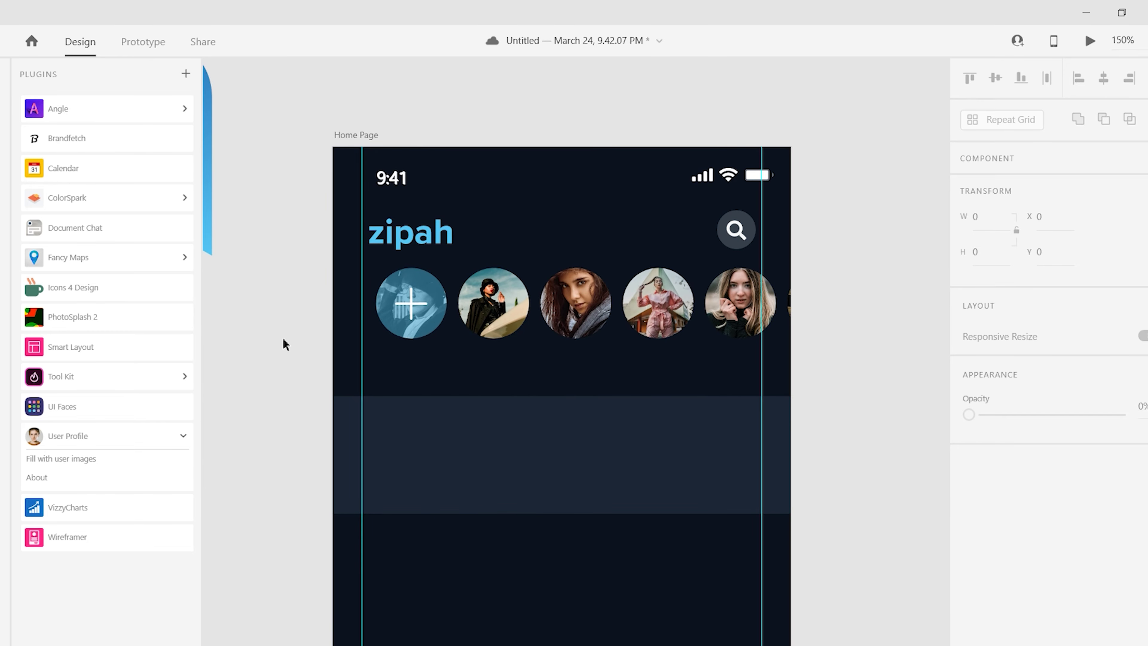
- Move a copy of the avatar row off the artboard and give one avatar a ring border
drag(577, 319, 510, 393)
key(ctrl+plus)
key(ctrl+plus)
key(ctrl+plus)
double_click(509, 392)
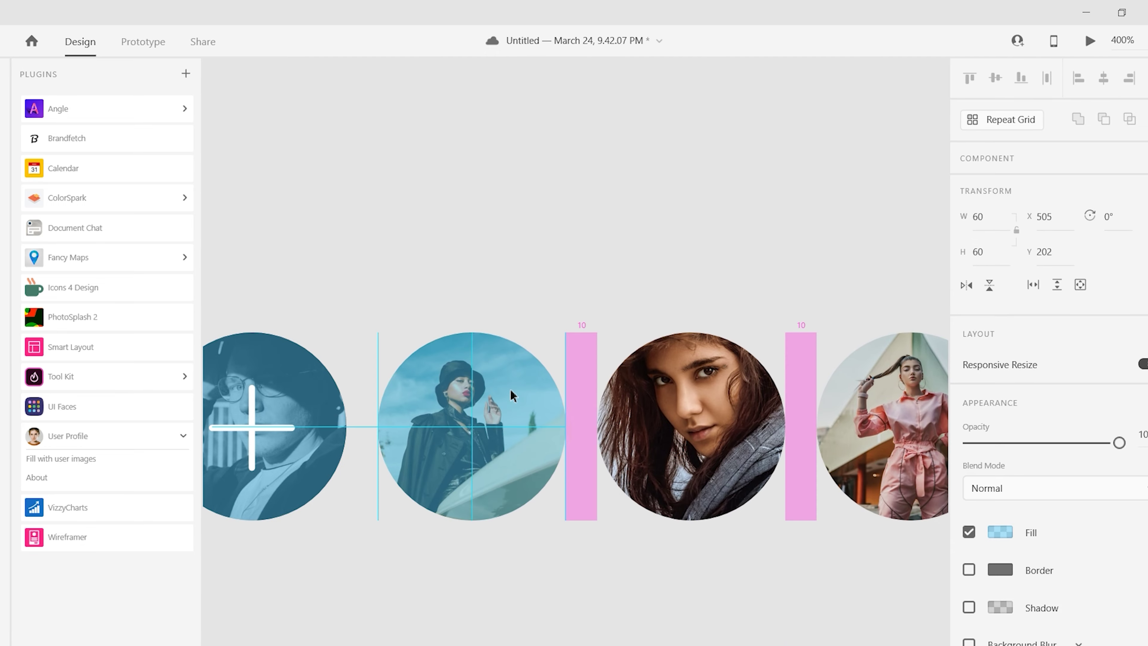
click(969, 532)
click(969, 569)
scroll(1017, 453, down, 4)
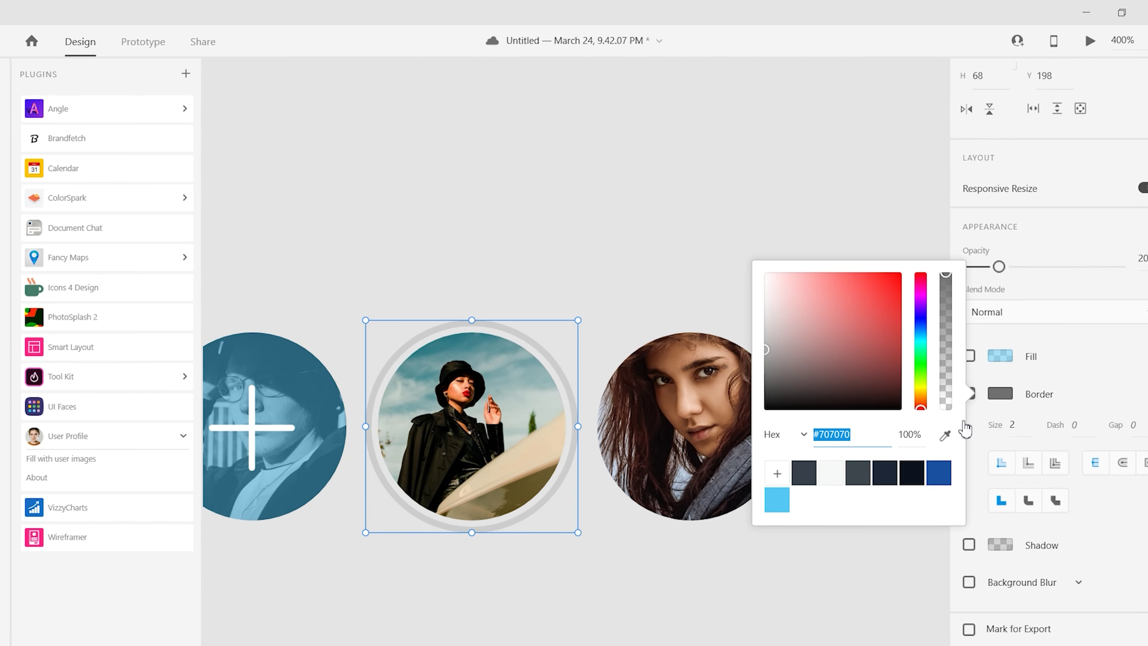
- Place a solid dark navy circle at 100% opacity behind the second avatar
right_click(552, 368)
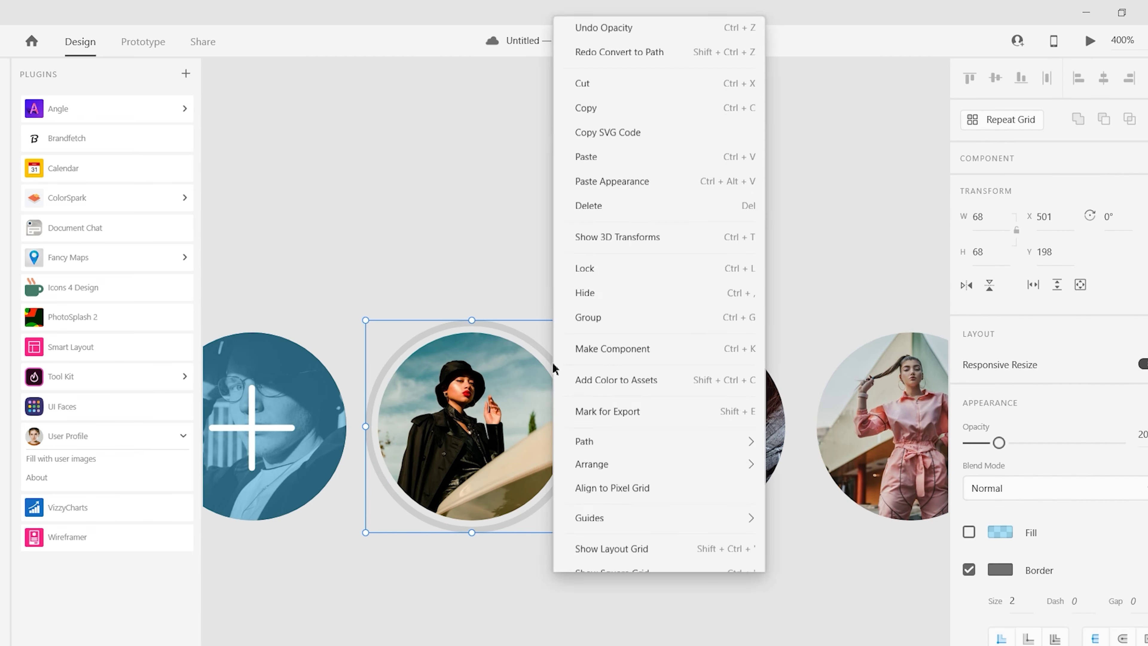
key(Escape)
scroll(512, 254, up, 3)
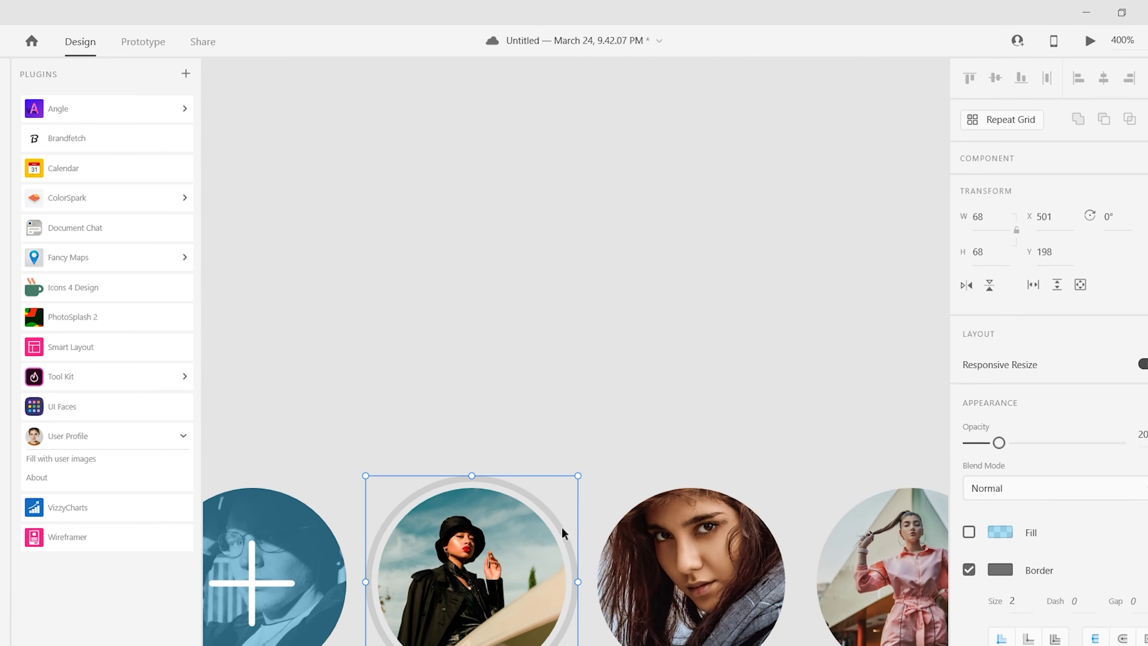
key(ctrl+v)
click(969, 532)
click(969, 569)
click(999, 531)
click(848, 505)
key(Escape)
drag(1000, 442, 1119, 442)
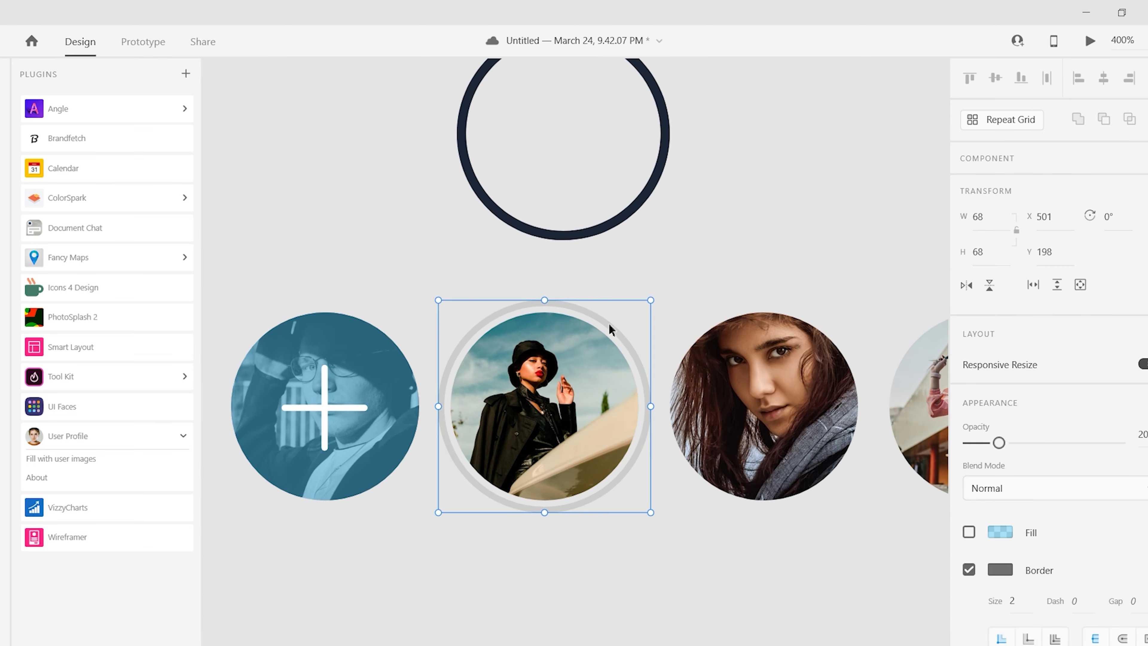
drag(661, 81, 642, 409)
key(Escape)
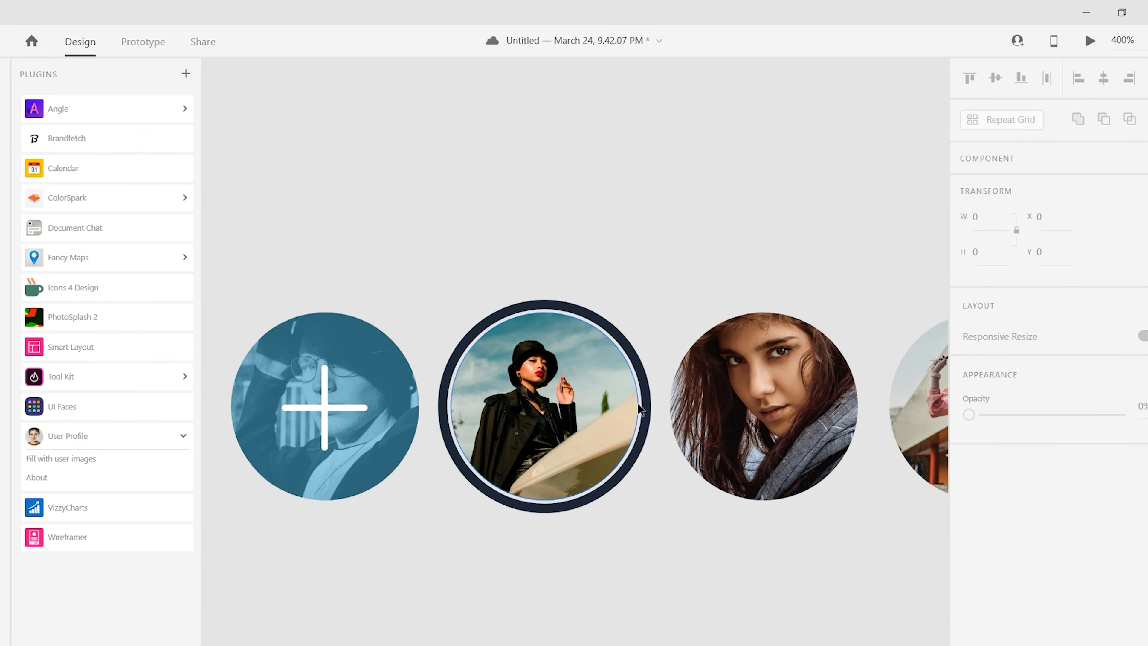
- Make the ringed avatar a Repeat Grid with a blue linear-gradient ring fill
click(641, 409)
key(ctrl+minus)
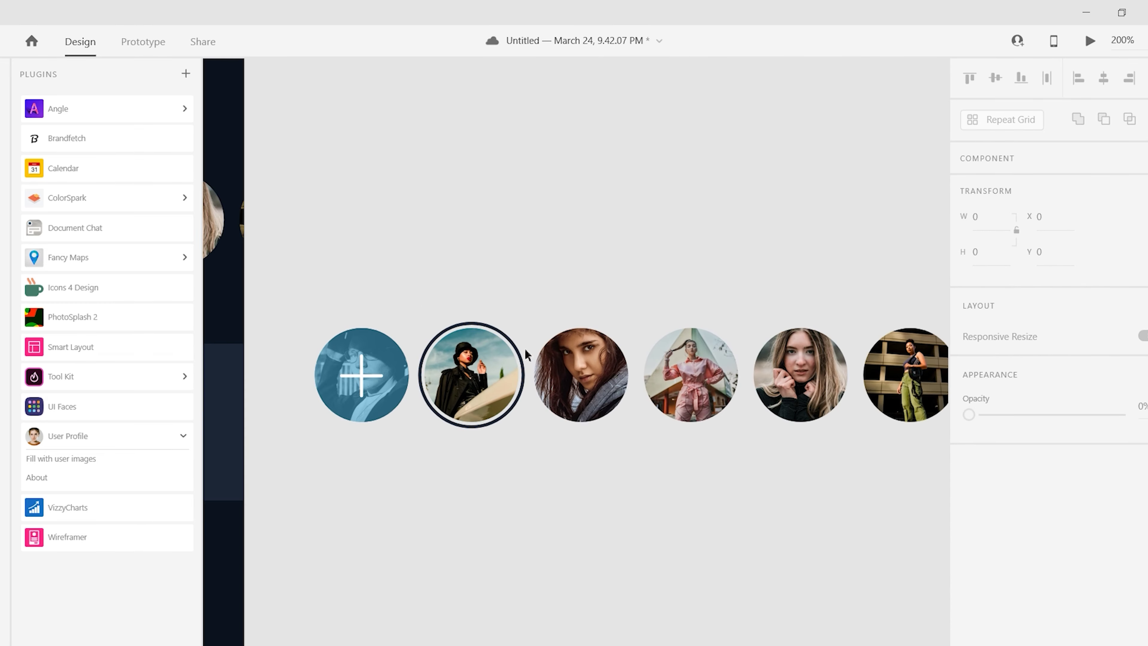
key(ctrl+r)
double_click(524, 375)
click(1001, 466)
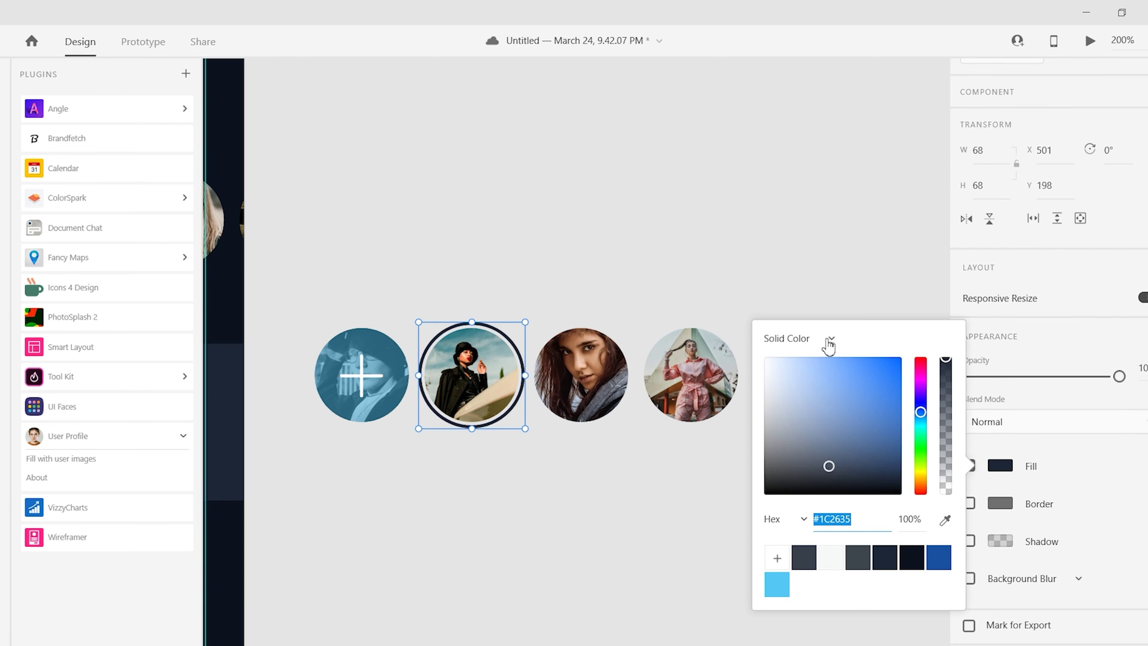
click(809, 326)
click(796, 349)
- Tighten avatar spacing, move the old row above the artboard, and place the ringed row in the phone
click(487, 428)
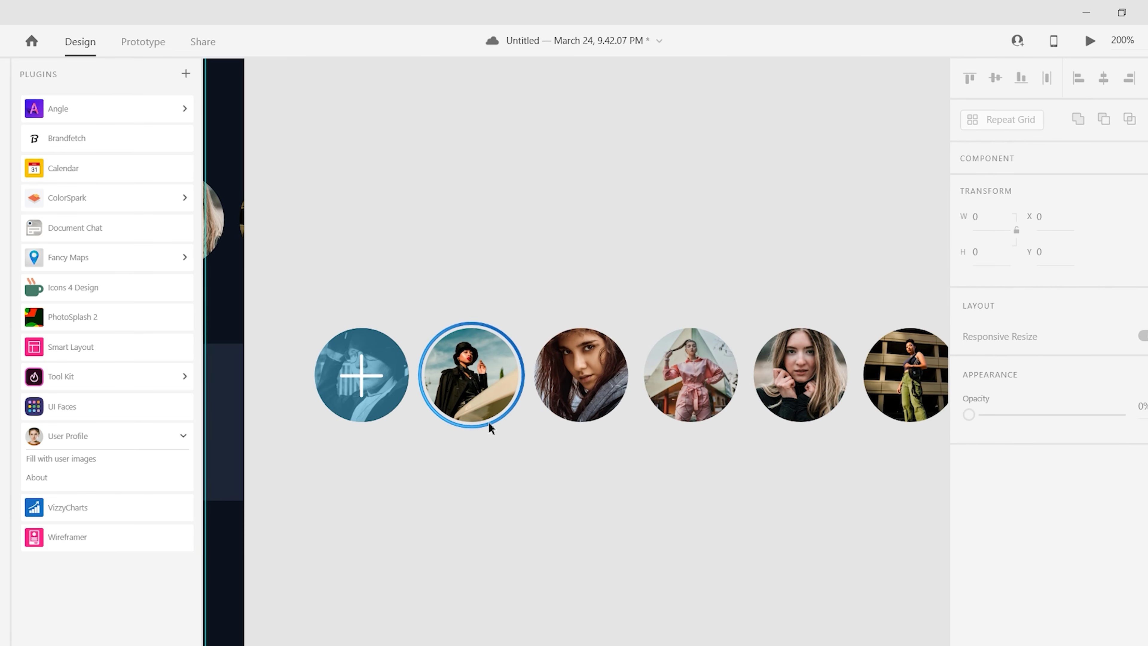
key(Escape)
scroll(493, 389, right, 3)
drag(494, 387, 487, 388)
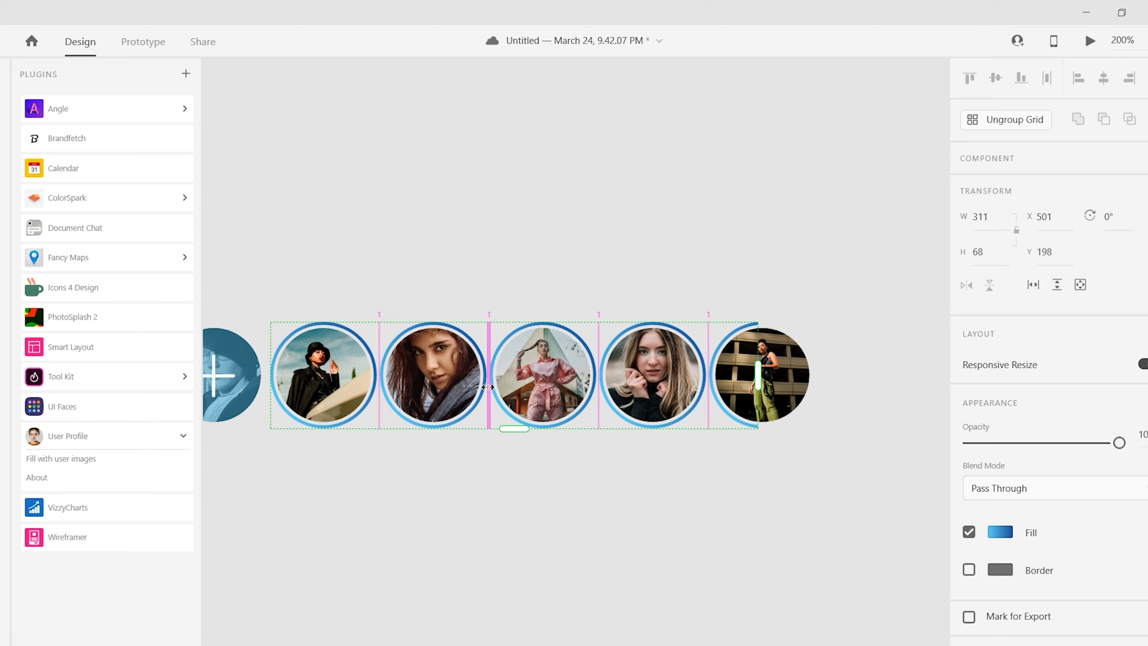
click(467, 269)
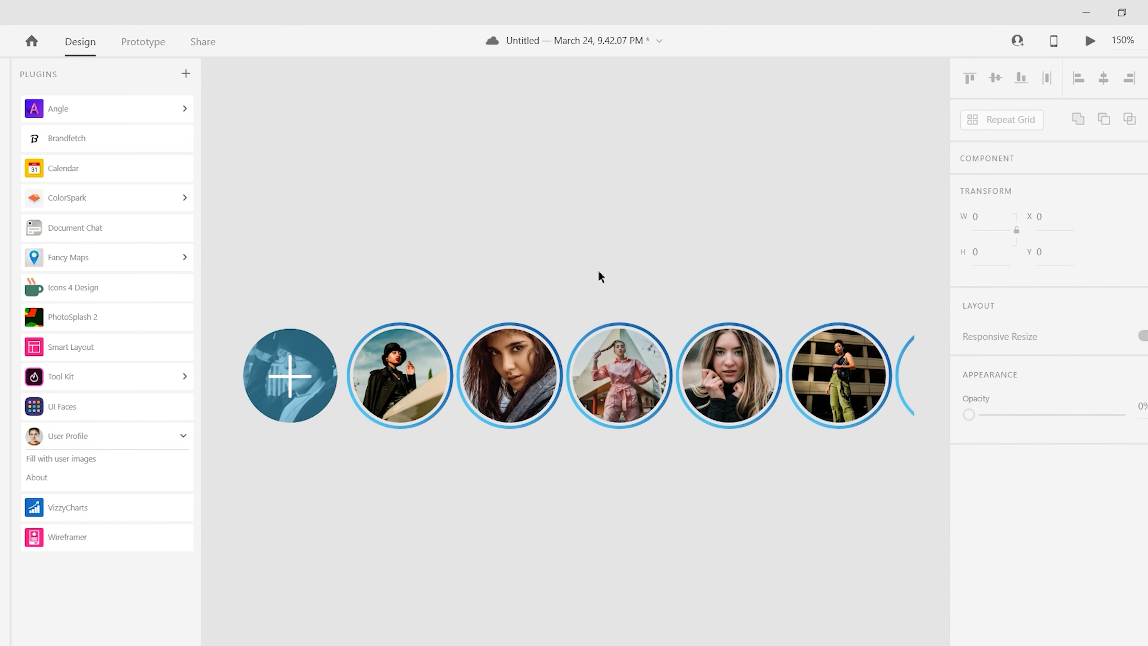
scroll(600, 276, down, 4)
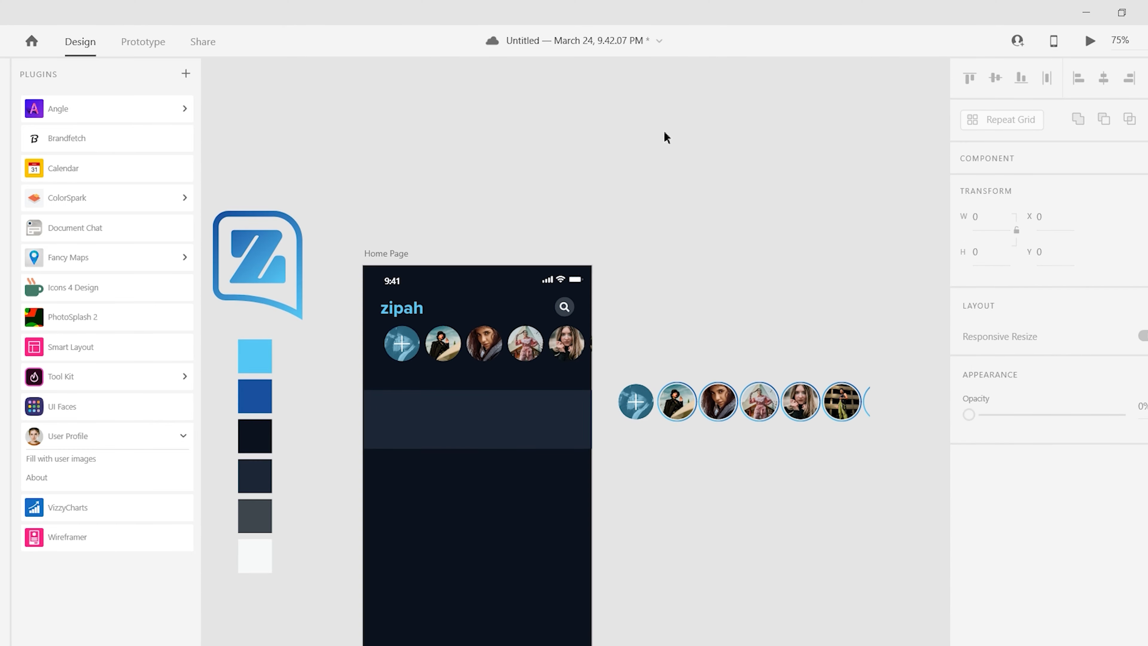
click(397, 343)
drag(398, 343, 458, 169)
drag(678, 407, 422, 365)
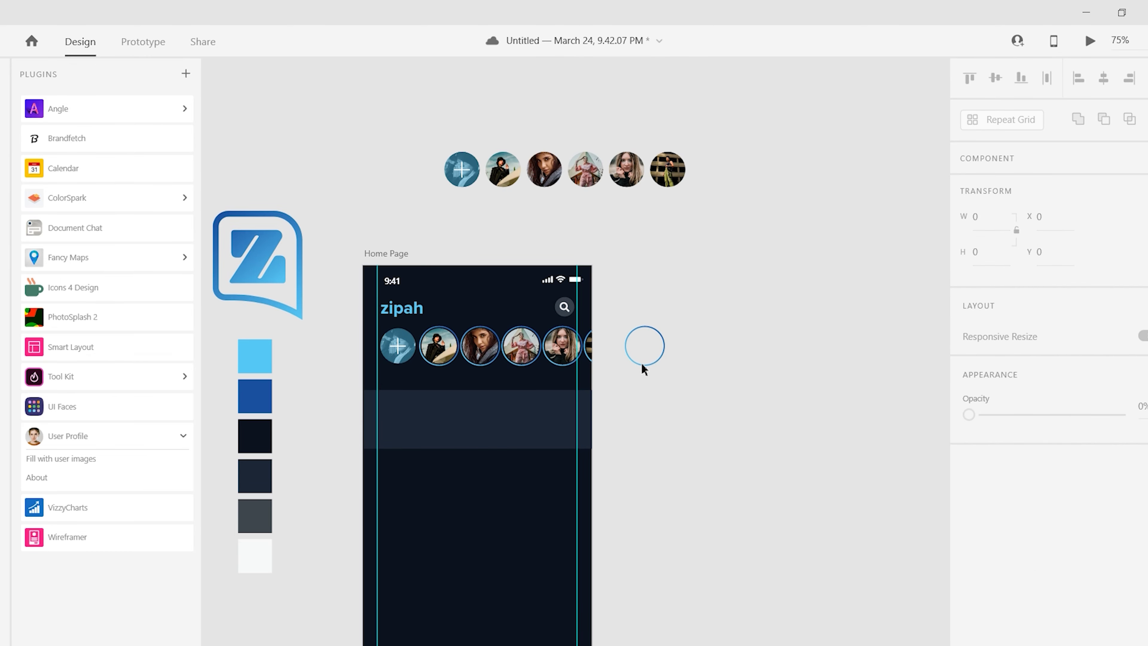
- Preview the design, then select the grey band beneath the avatar grid and delete it
key(ctrl+equal)
click(597, 439)
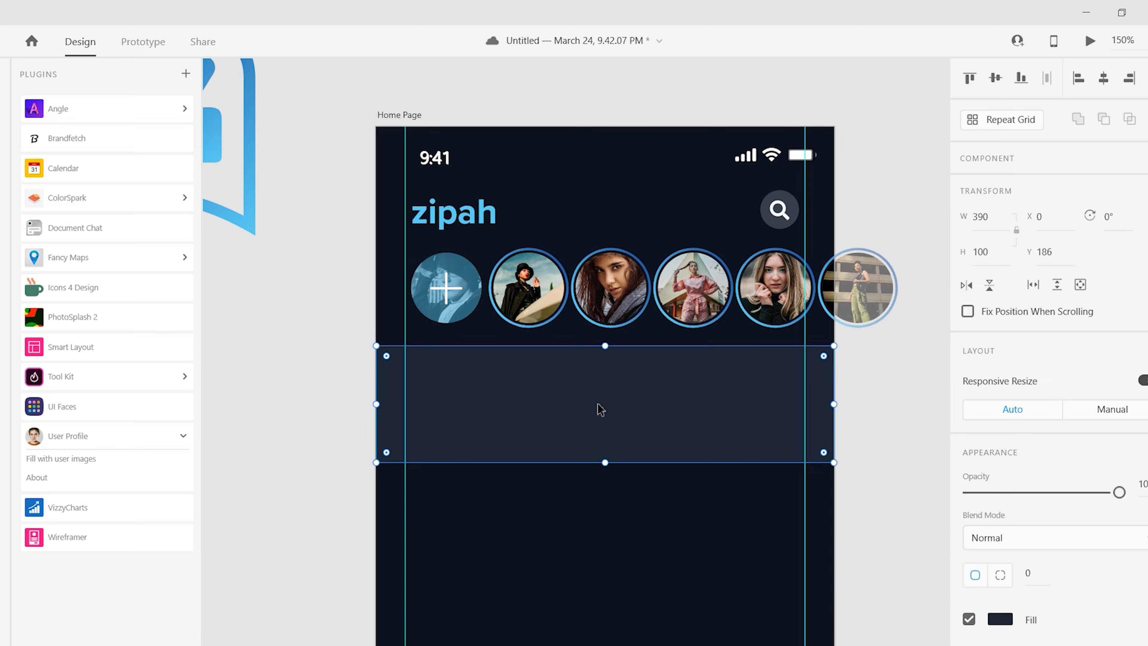
key(ctrl+Return)
click(329, 31)
click(441, 326)
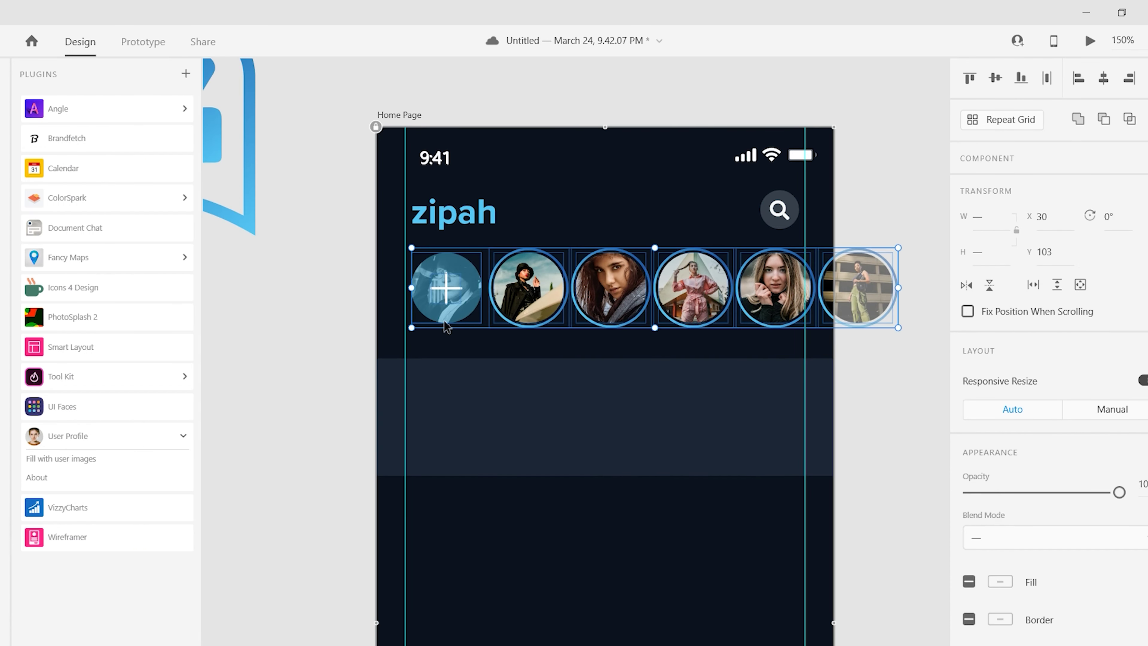
click(555, 437)
drag(554, 438, 540, 447)
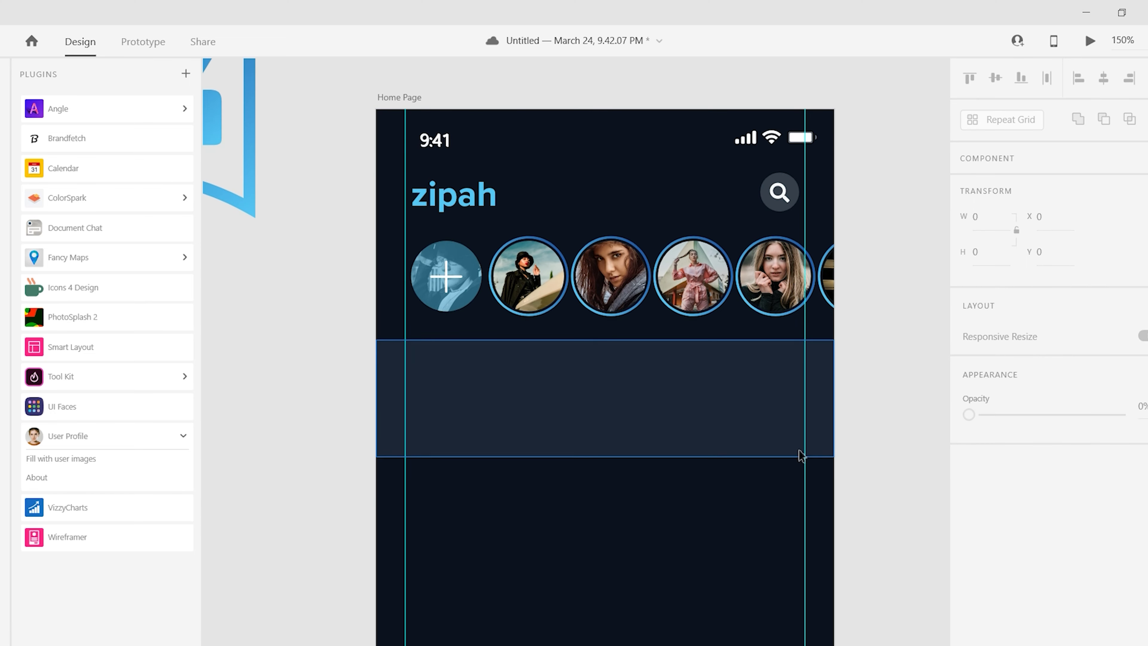
key(Delete)
key(ctrl+minus)
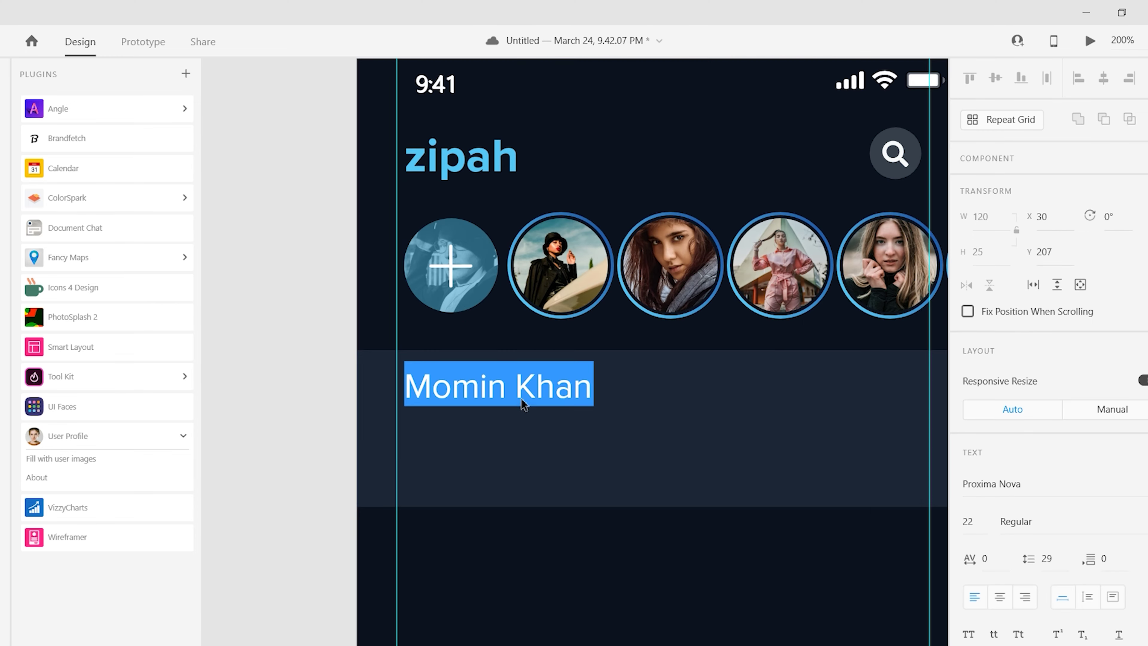
- Replace the band's name text with 'What's on your mind today?'
text(Share)
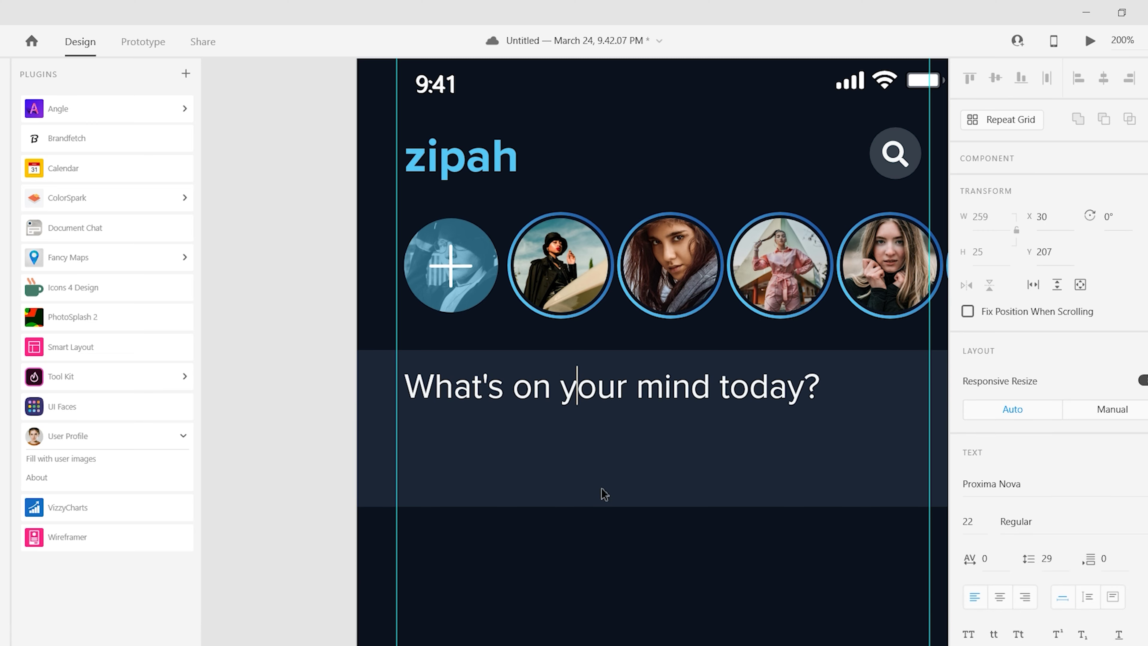
key(Escape)
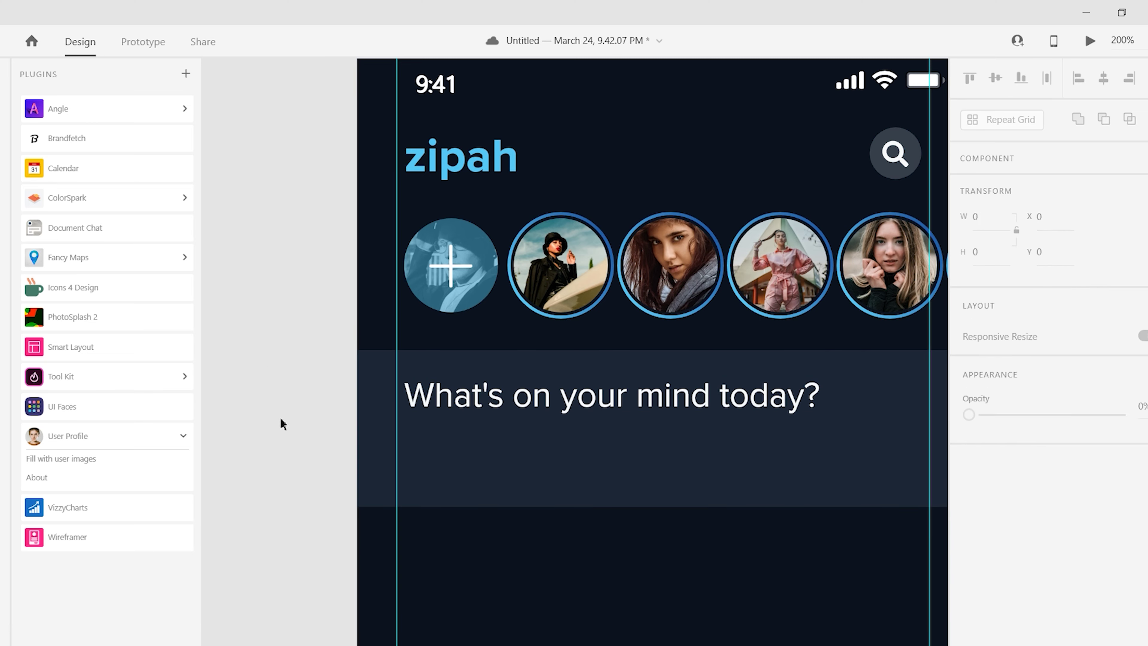
scroll(259, 390, down, 3)
click(581, 334)
key(Escape)
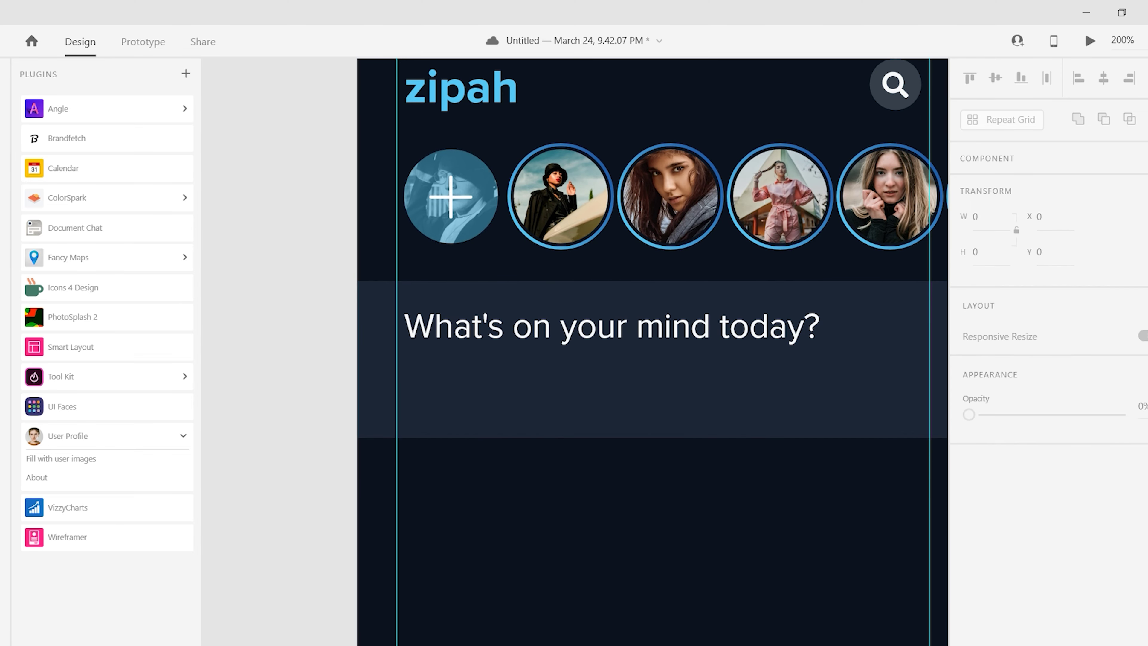
scroll(428, 397, up, 2)
scroll(407, 407, right, 10)
- Draw a rectangle with corner radius 20 and a diagonal linear gradient from #55C7F5 to #1950A0
scroll(407, 407, down, 2)
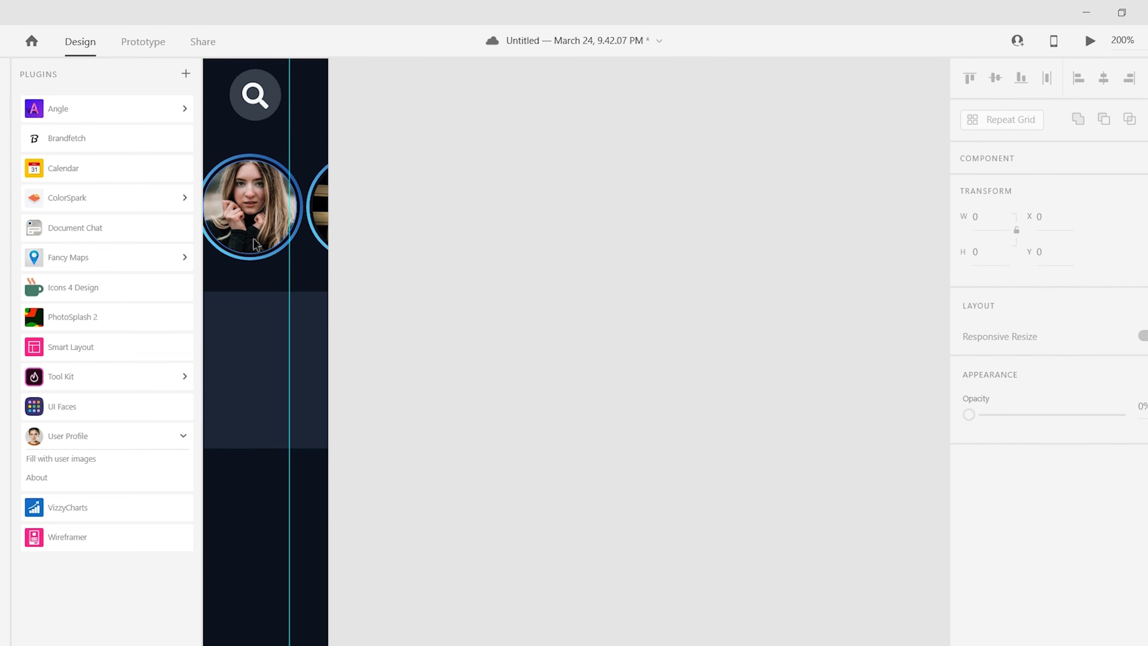
key(r)
drag(413, 230, 570, 291)
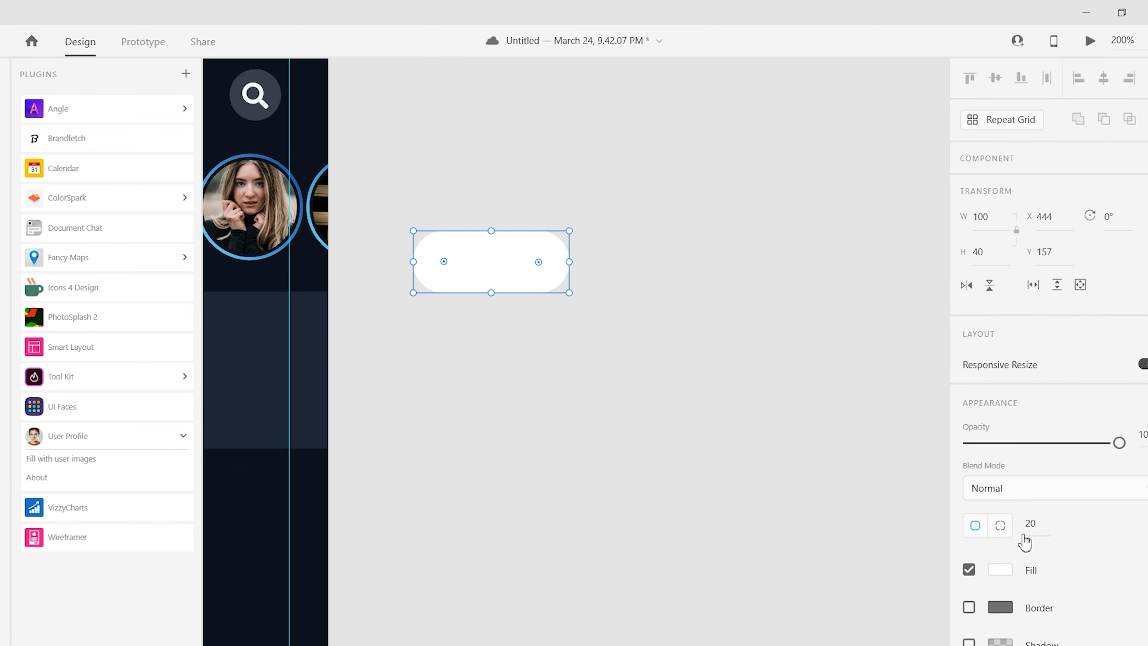
click(1001, 570)
click(805, 348)
click(812, 407)
click(778, 620)
click(767, 372)
click(939, 592)
drag(491, 230, 554, 249)
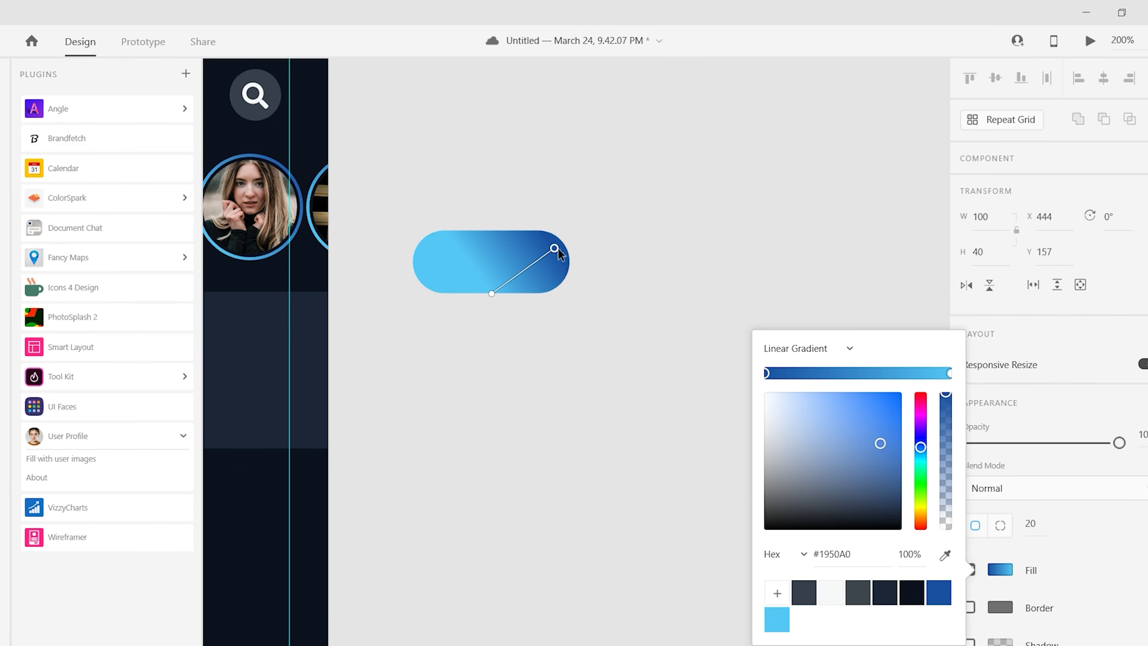
click(535, 385)
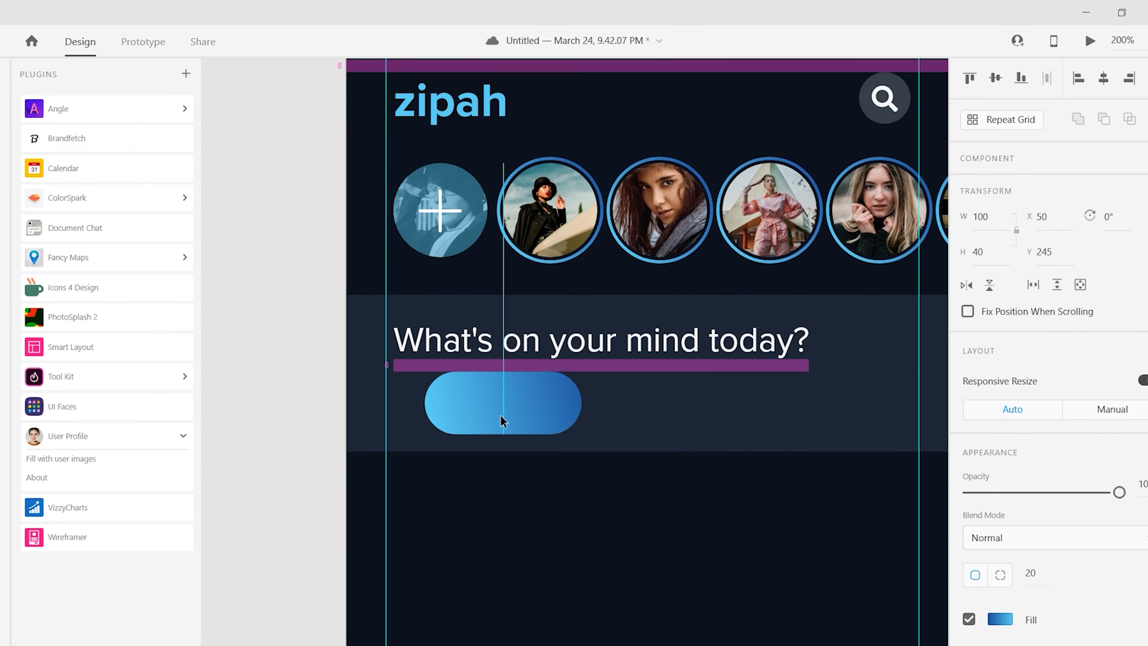
- Make the gradient pill 140 wide, move it left in the band and duplicate it
click(502, 418)
click(998, 220)
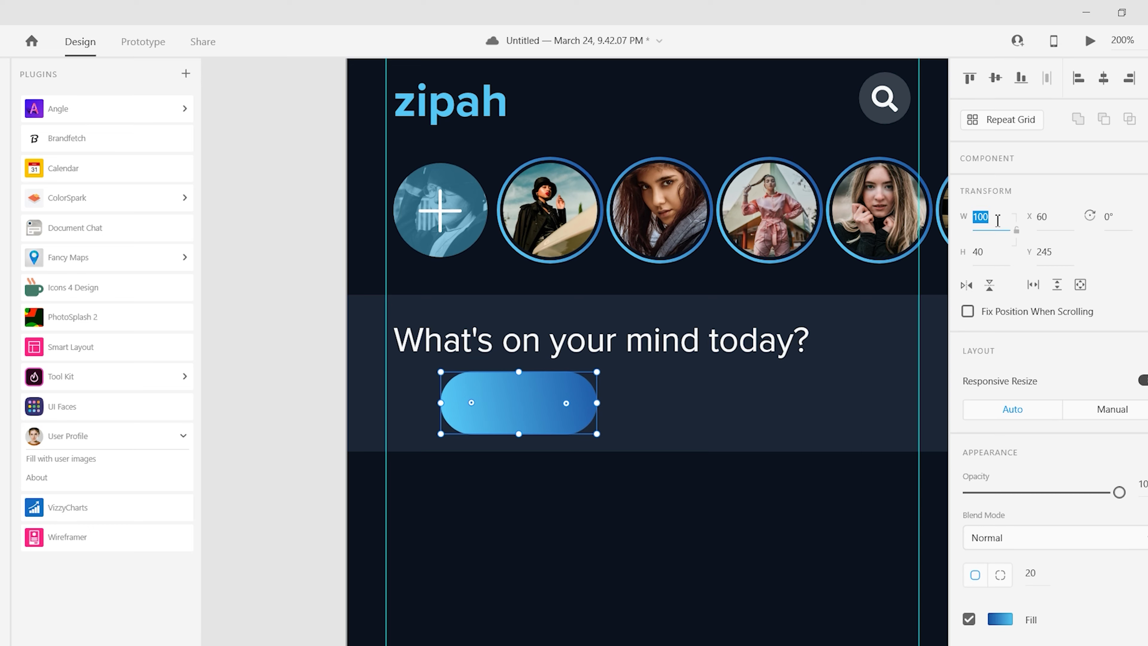
text(140)
key(Return)
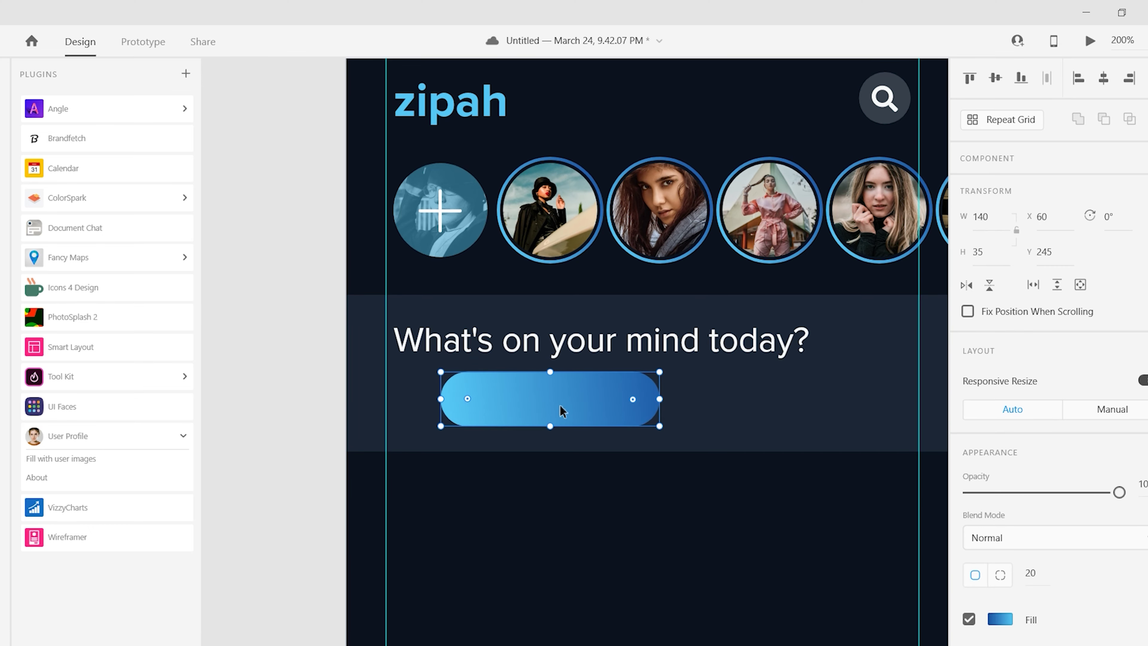
drag(560, 409, 751, 410)
key(ctrl+d)
key(Escape)
- Move the question text below the pills, fill the right pill #353F4A, and raise both pills
scroll(290, 438, right, 2)
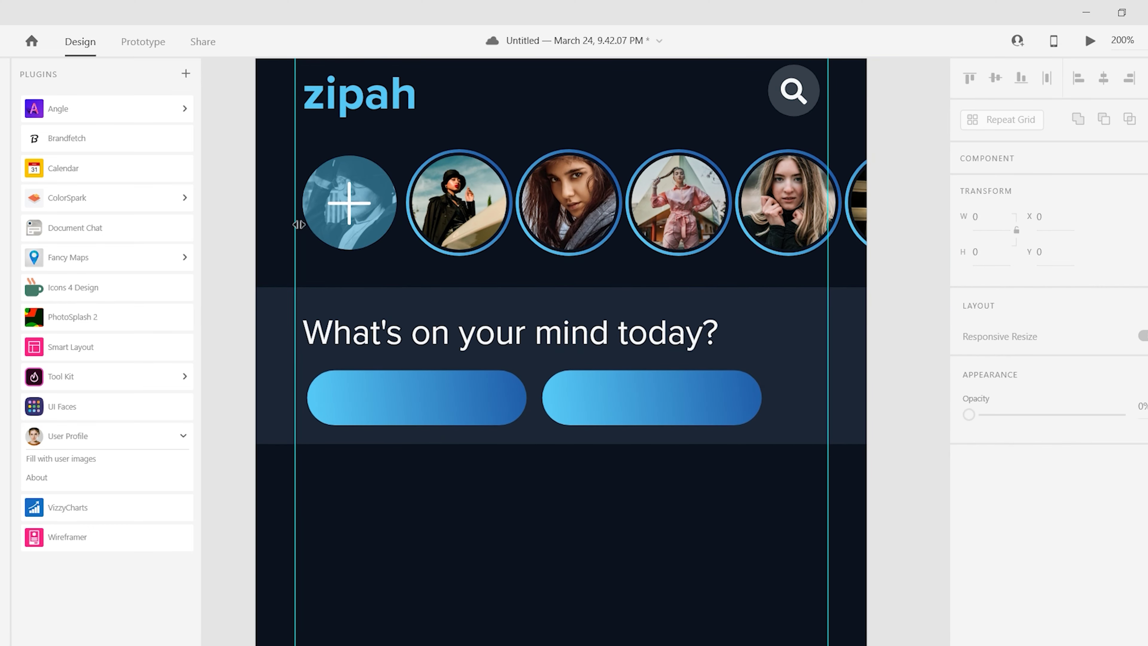
click(588, 335)
drag(588, 334, 702, 416)
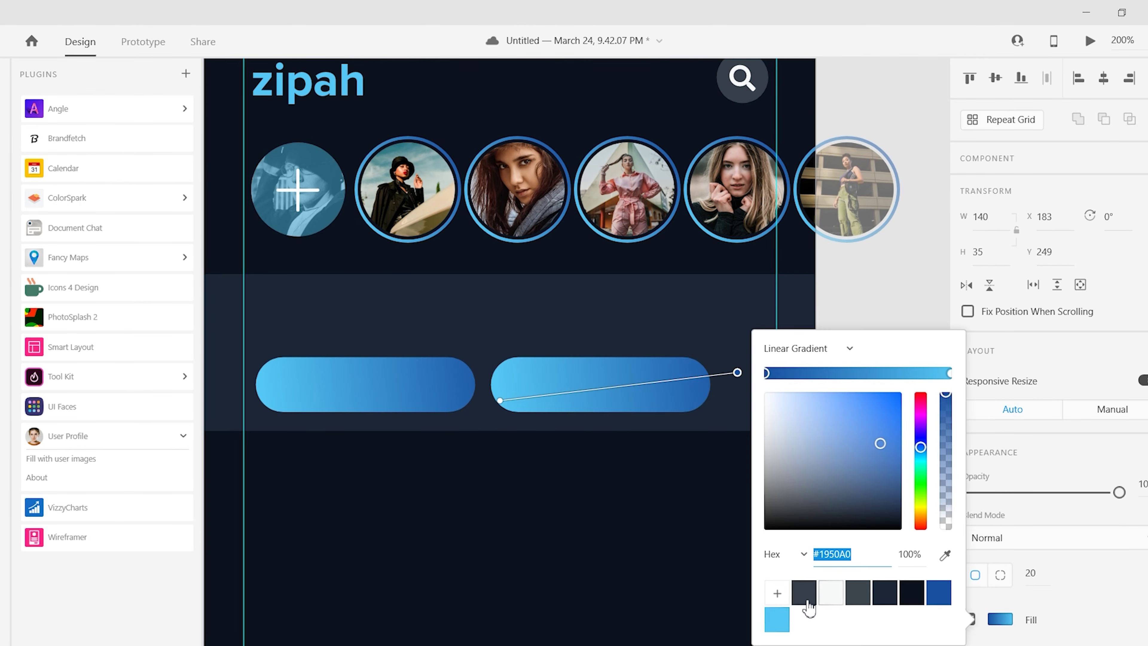
click(805, 594)
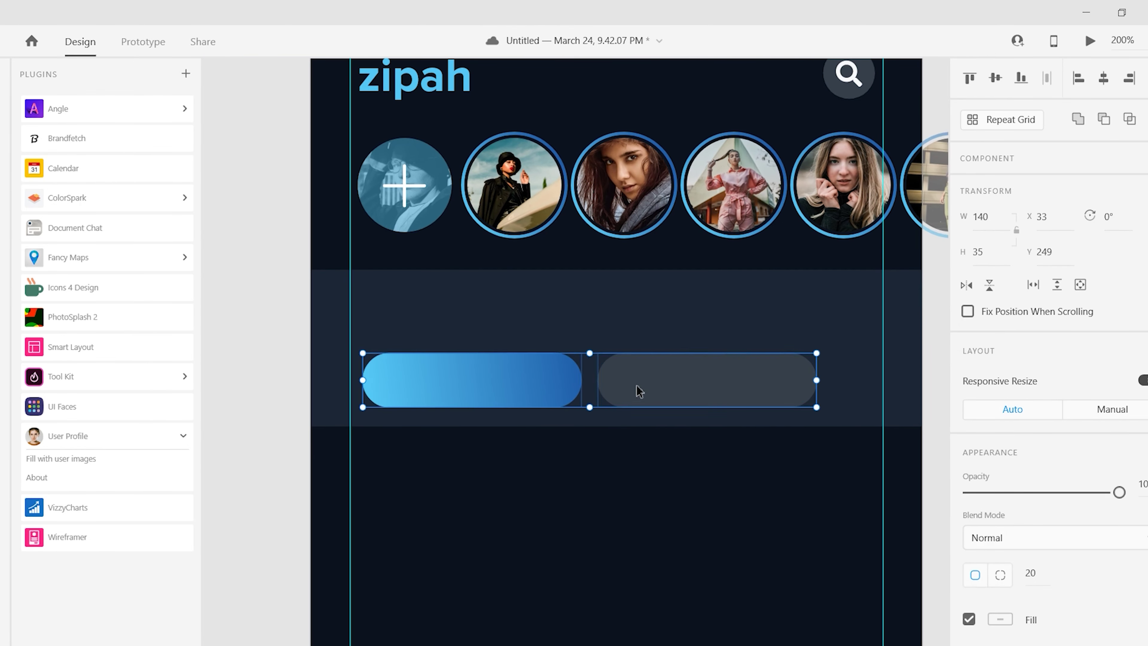
drag(639, 390, 676, 338)
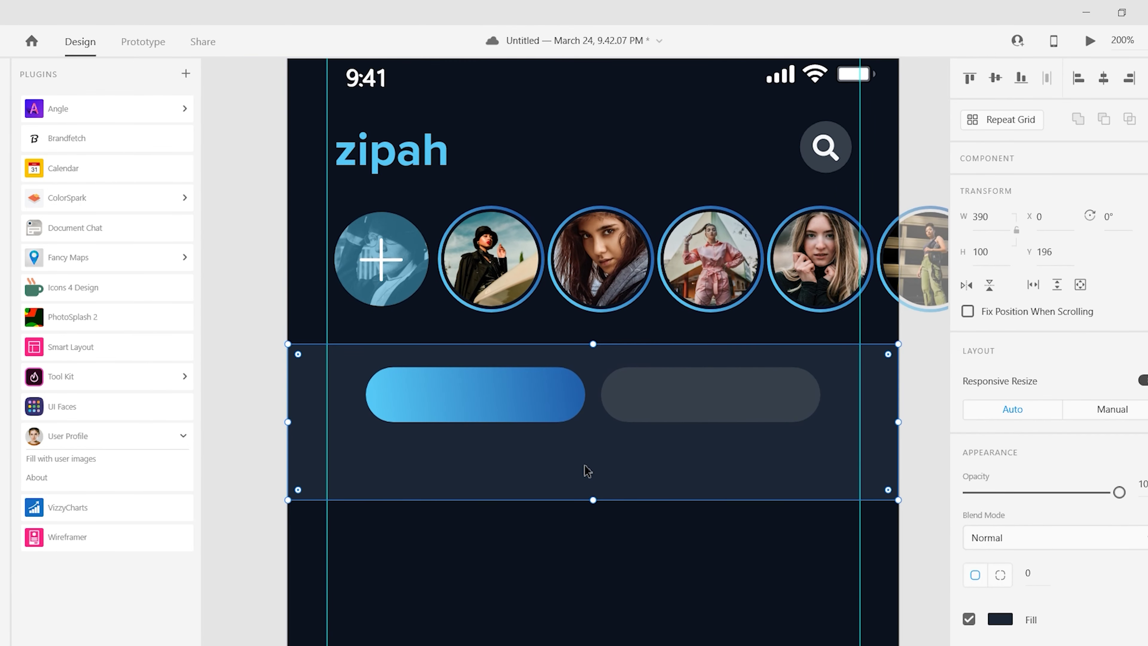
- Paste a copy of the search icon onto the canvas
double_click(767, 407)
key(Escape)
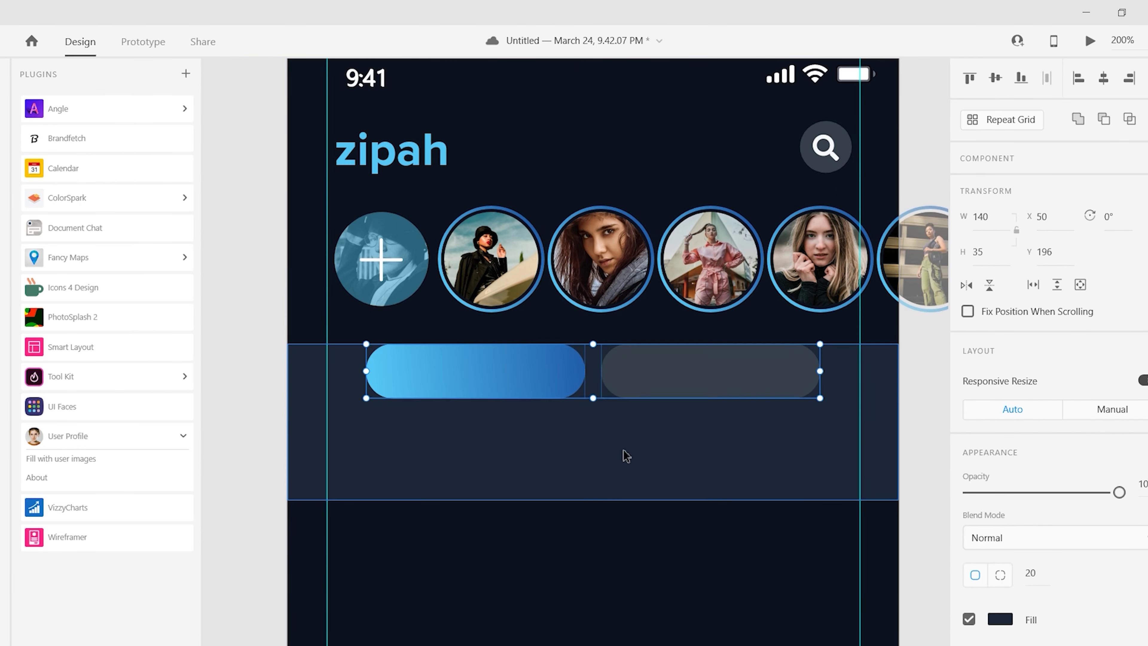
key(Escape)
scroll(528, 379, down, 2)
scroll(379, 336, right, 10)
scroll(523, 271, up, 2)
key(ctrl+v)
- Move the search icon copy off the artboard and insert a chat-bubbles icon from Icons 4 Design
drag(524, 270, 623, 383)
click(95, 287)
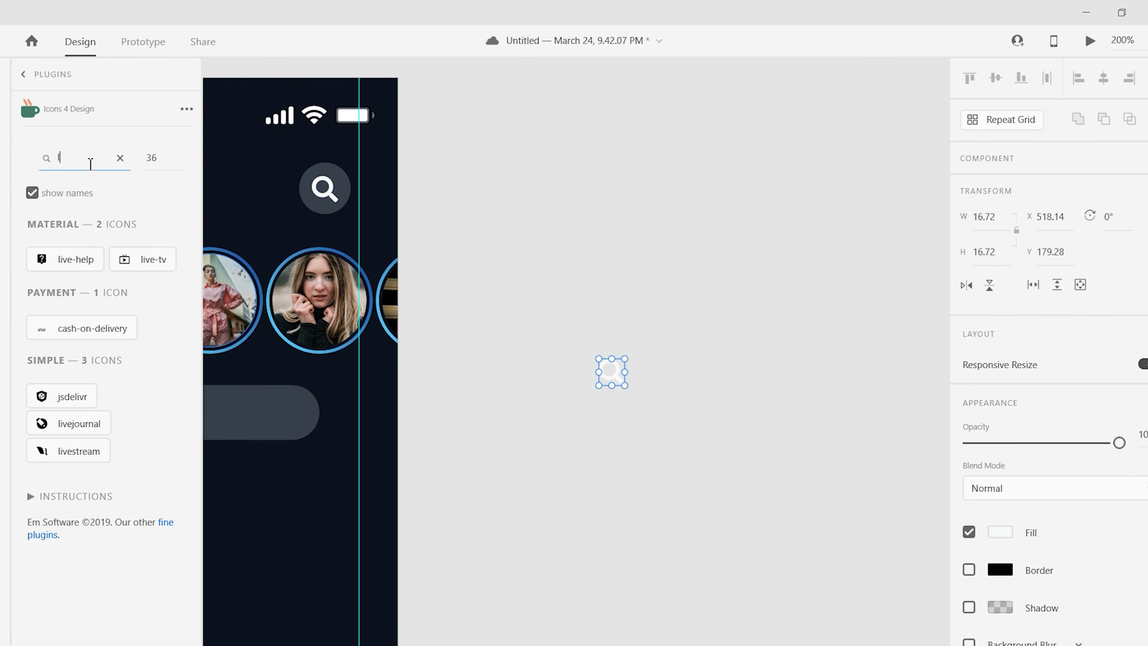
text(video)
scroll(57, 481, down, 5)
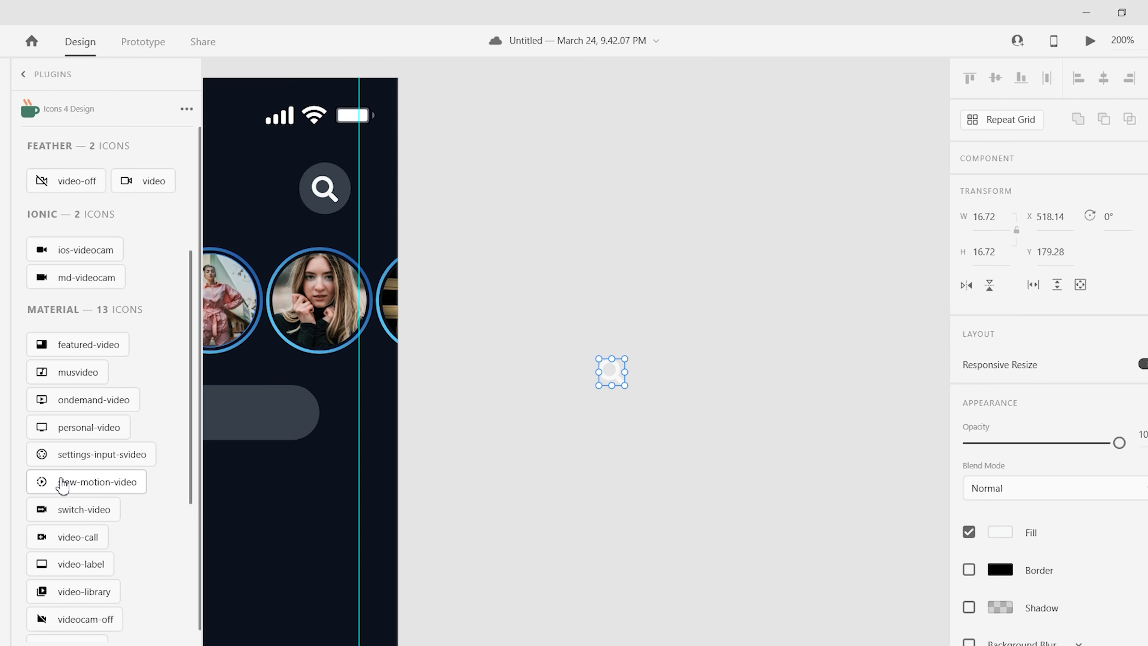
scroll(87, 477, down, 3)
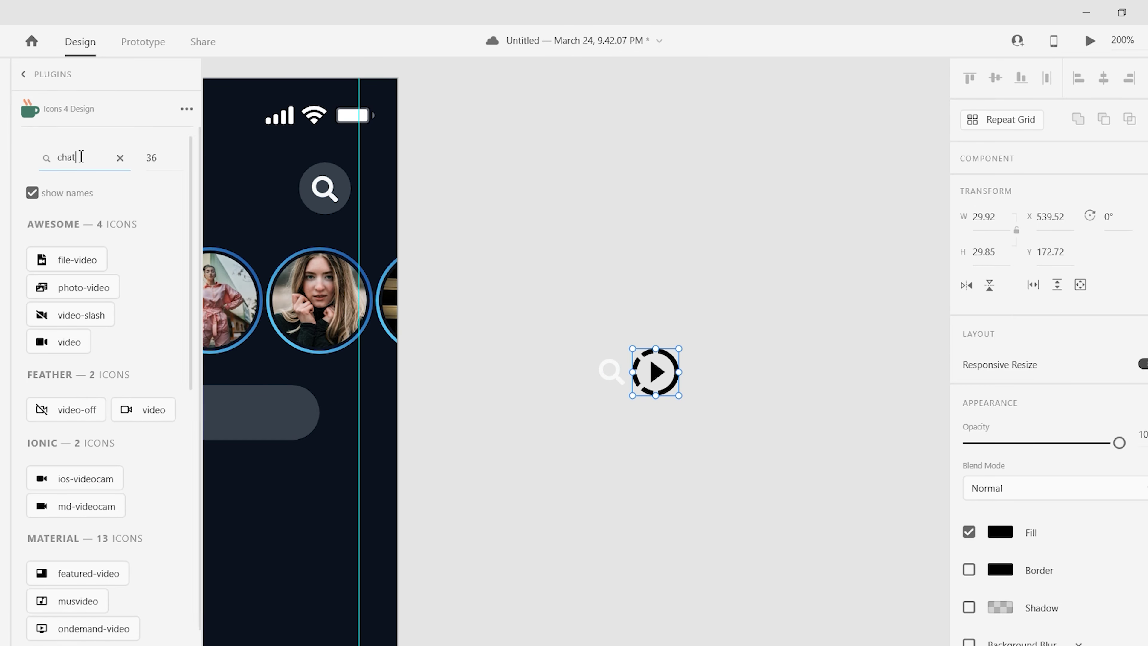
scroll(106, 342, down, 2)
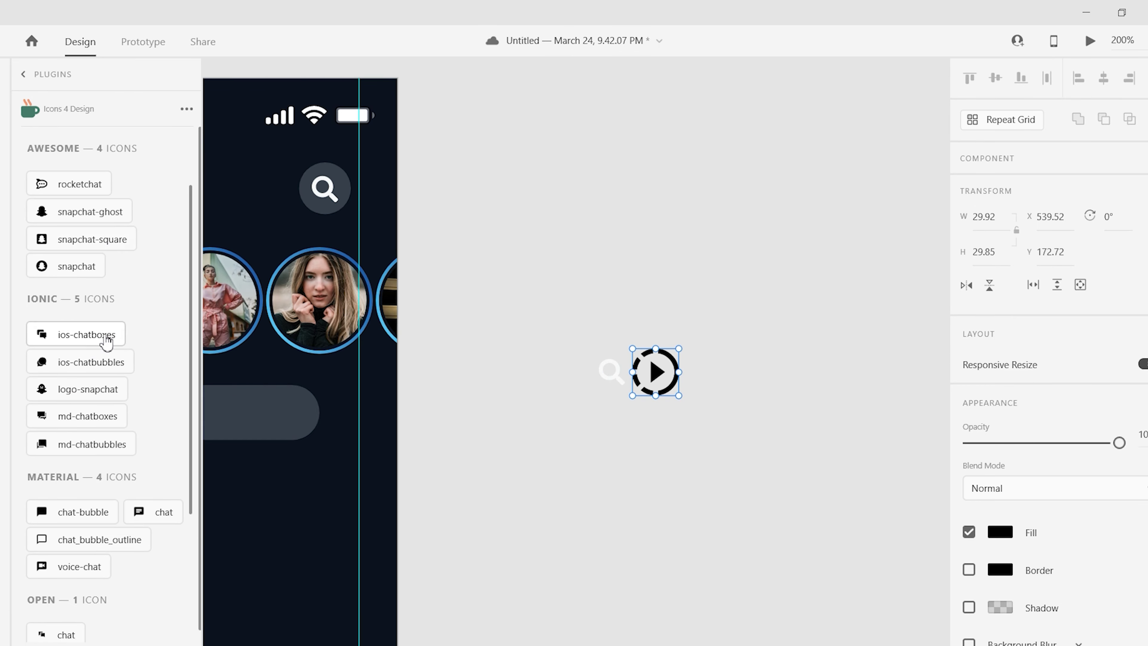
scroll(69, 480, down, 4)
click(85, 212)
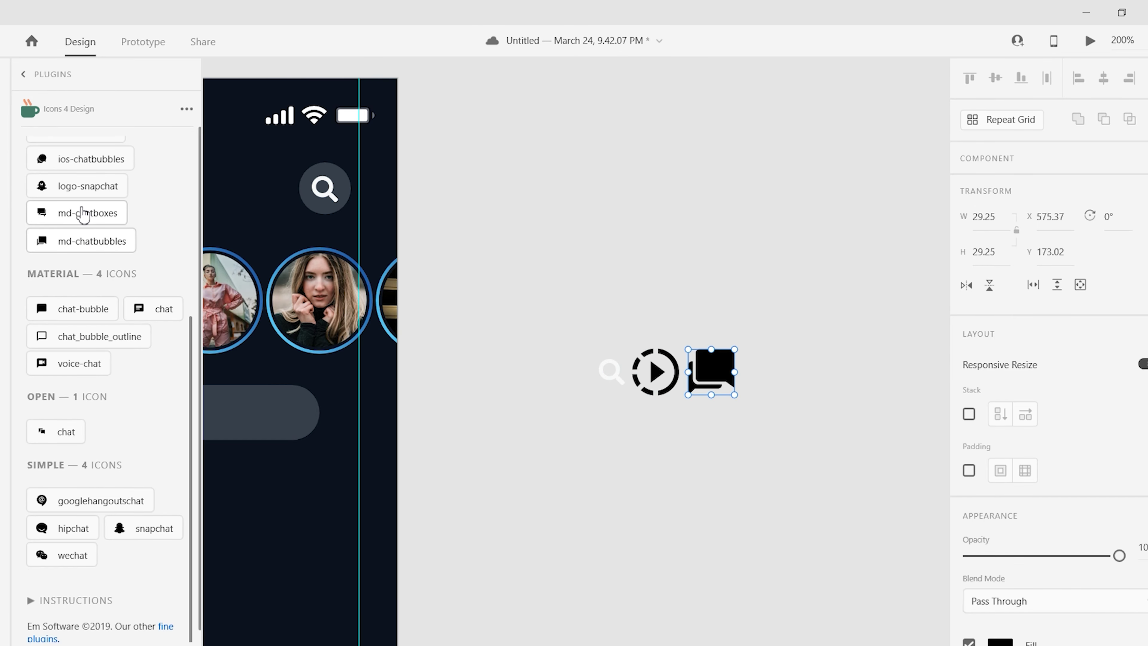
click(88, 161)
key(ctrl+z)
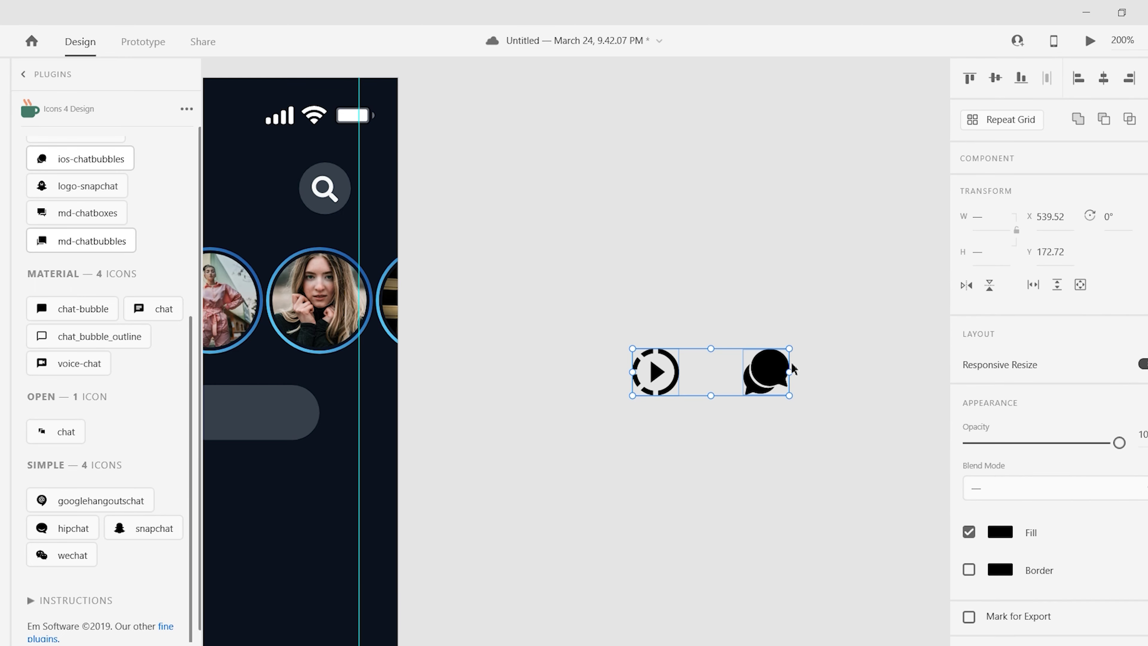
- Shrink the chat-bubbles icon and place it beside the play icon
drag(810, 456, 706, 317)
click(1004, 252)
drag(786, 389, 687, 368)
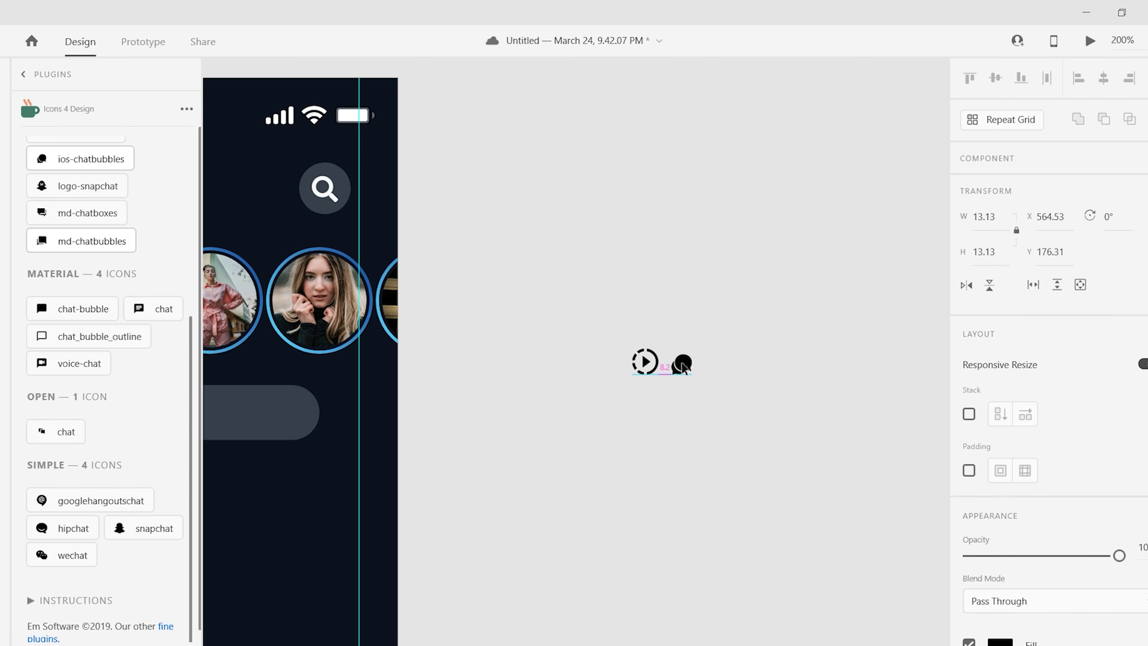
scroll(353, 196, left, 10)
scroll(352, 195, right, 5)
- Paste the zipah text as a label and set it to Regular weight, size 20
key(ctrl+v)
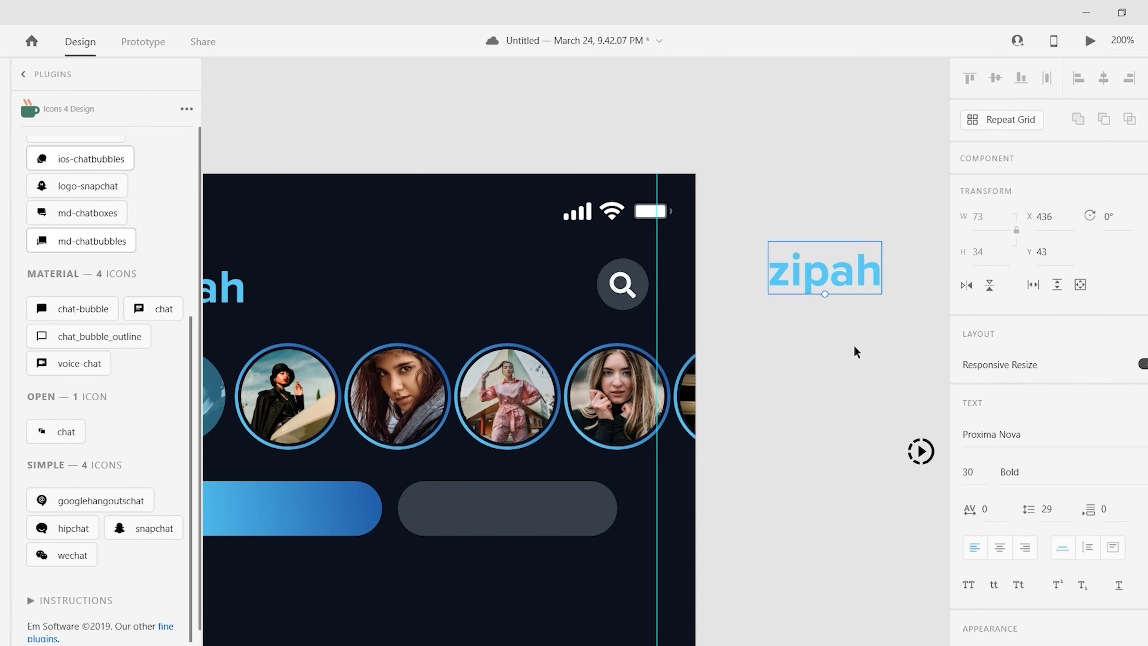
scroll(855, 352, right, 5)
drag(615, 231, 560, 348)
scroll(1135, 432, down, 5)
scroll(1049, 316, up, 5)
click(1008, 383)
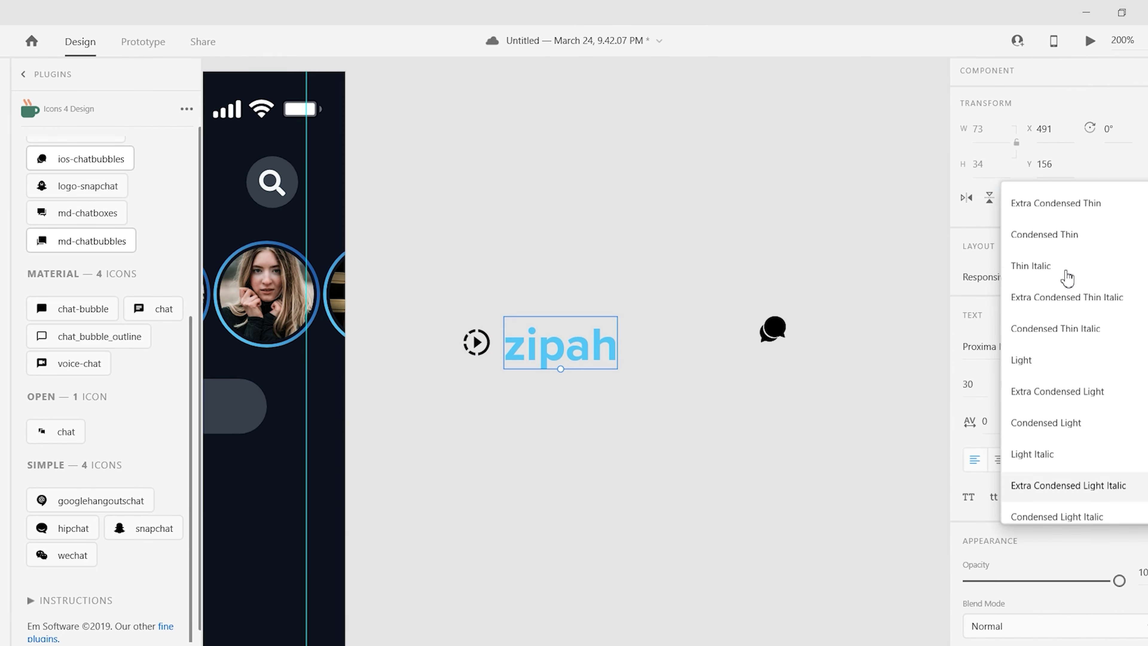
click(1039, 233)
scroll(1040, 271, down, 5)
click(969, 208)
text(20)
key(Return)
click(1009, 384)
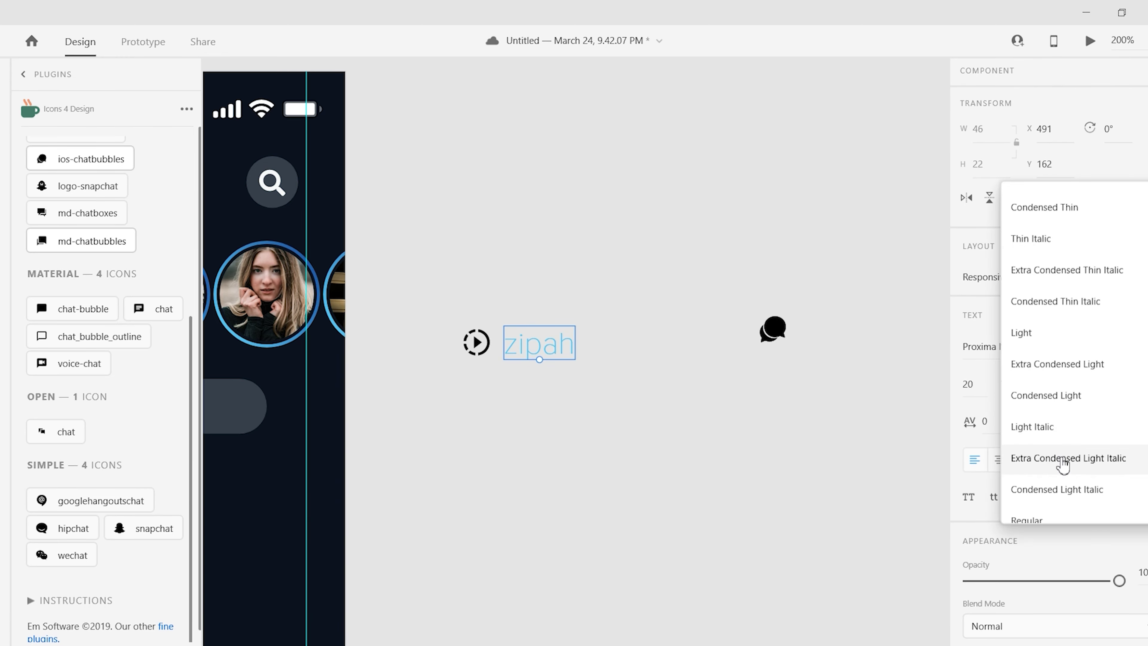
click(1049, 518)
- Duplicate the icon-and-label pair as 'Chat Room' with the chat icon, and give both labels a light fill
drag(623, 400, 402, 302)
key(0)
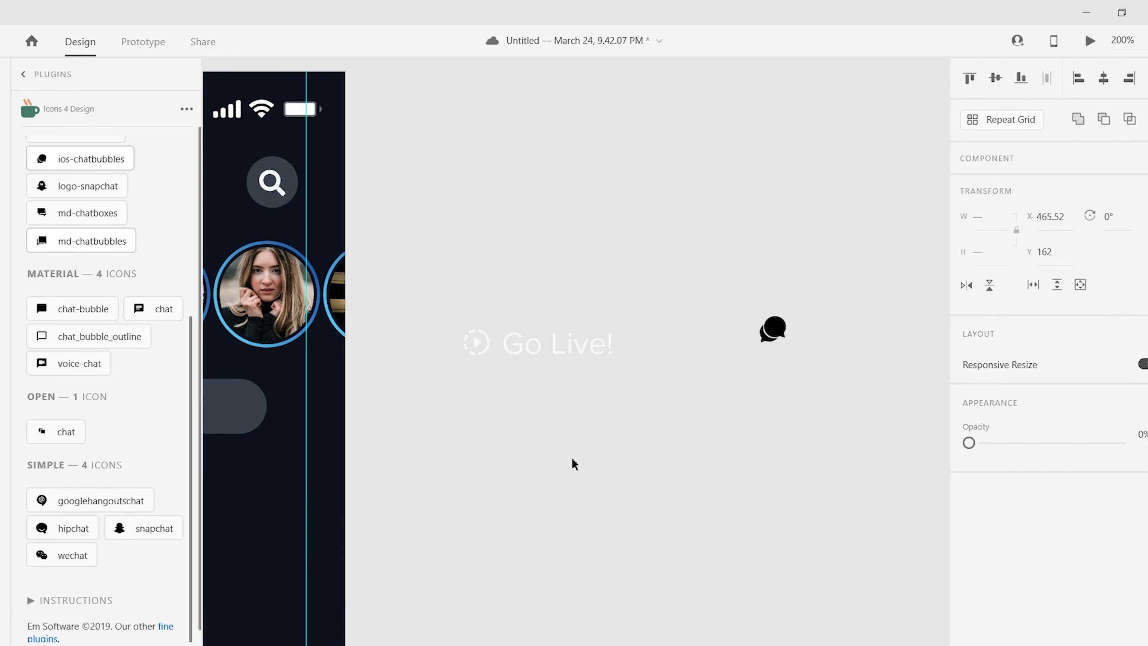
shift+click(560, 350)
double_click(840, 348)
text(Chat Room)
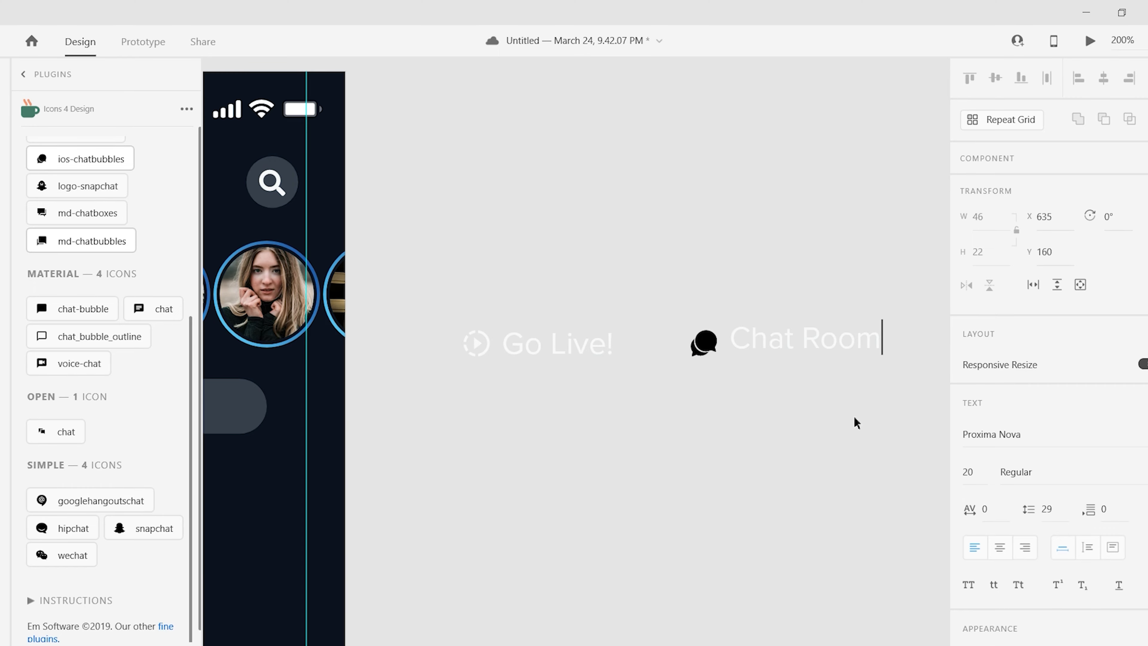
key(Escape)
click(1001, 532)
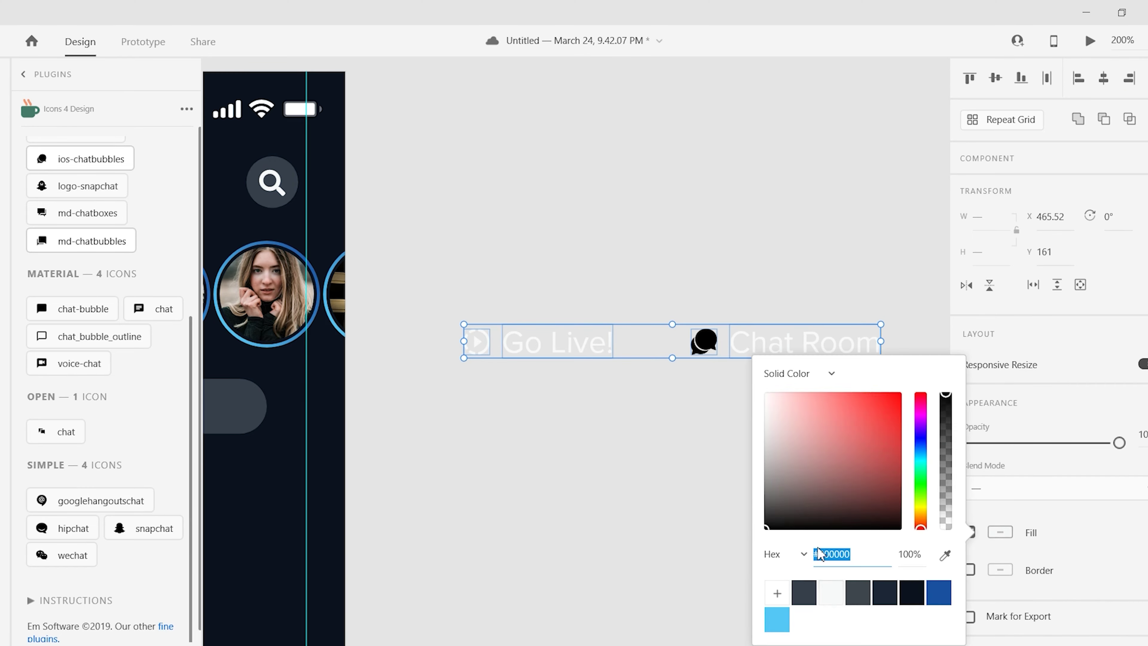
key(ctrl+1)
- Drop the Go Live! and Chat Room groups onto their pills and centre Go Live! in the blue pill
drag(833, 334, 443, 378)
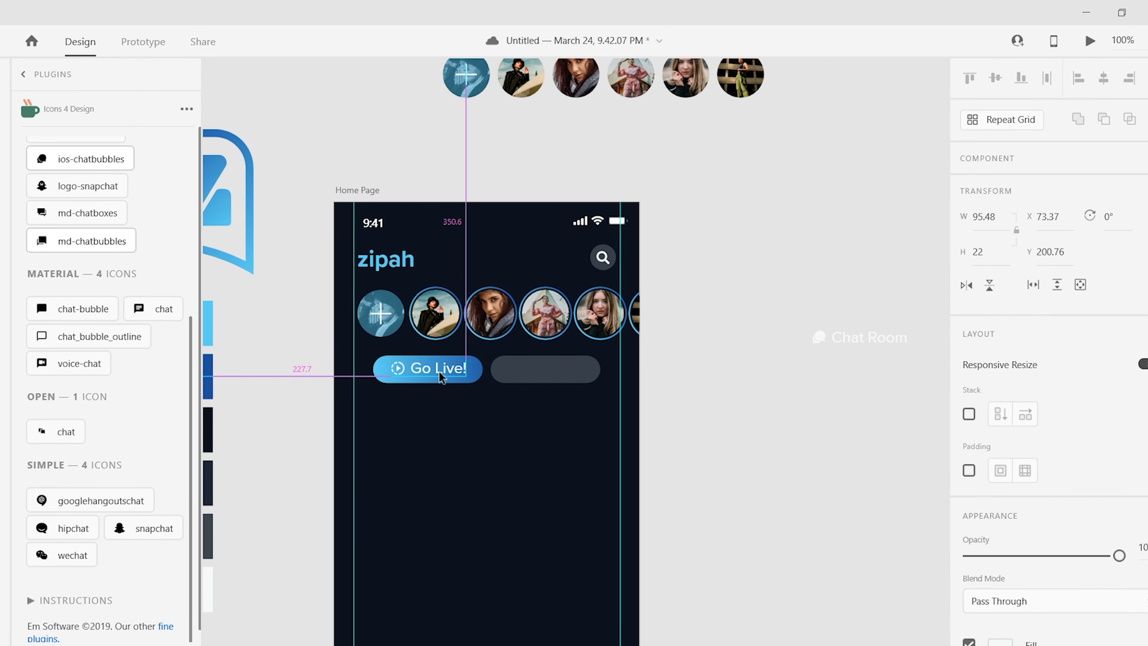
drag(905, 330, 583, 361)
key(ctrl+2)
double_click(587, 358)
click(977, 503)
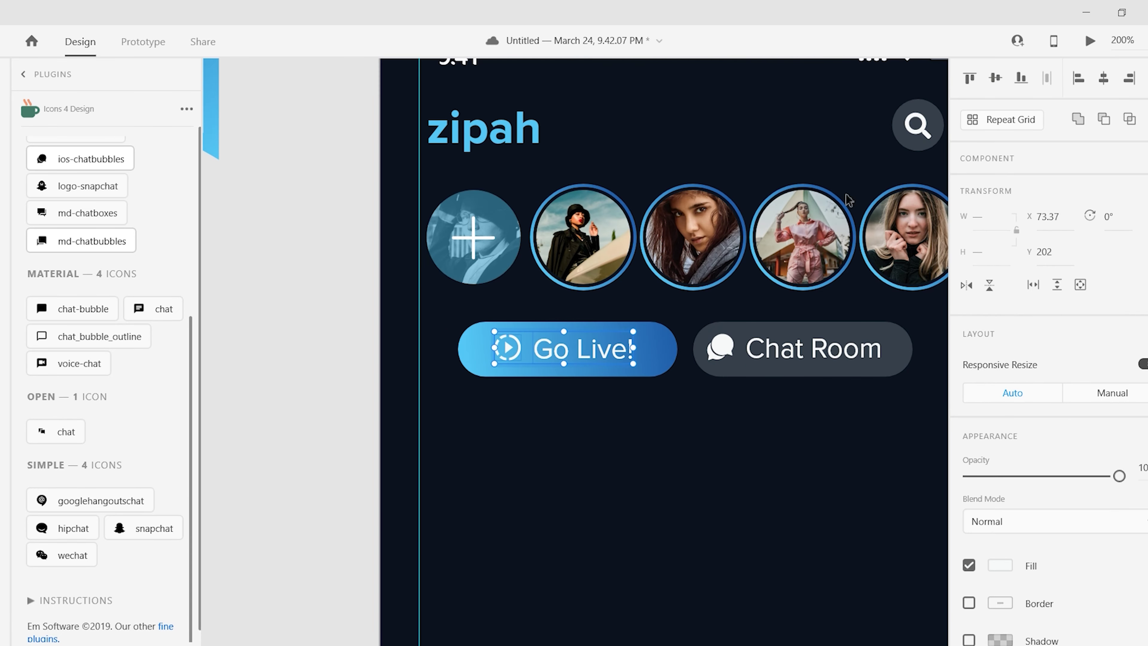
click(1145, 550)
drag(562, 358, 560, 360)
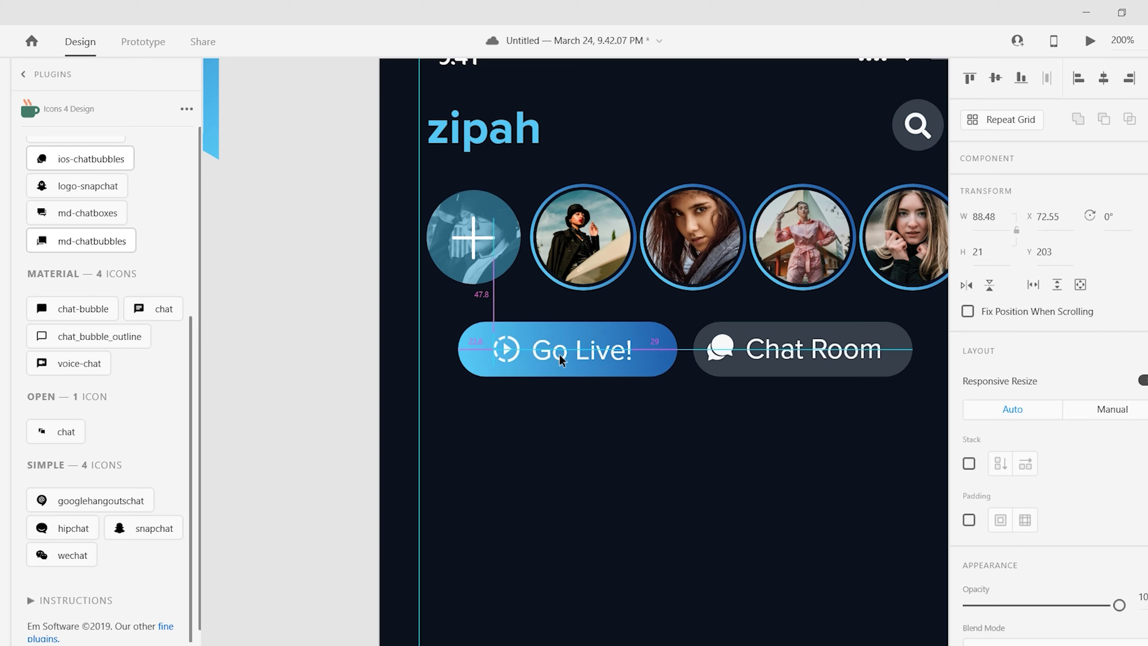
- Preview the Home Page artboard, then close the preview and zoom out to the whole page
scroll(734, 358, up, 1)
scroll(734, 358, right, 3)
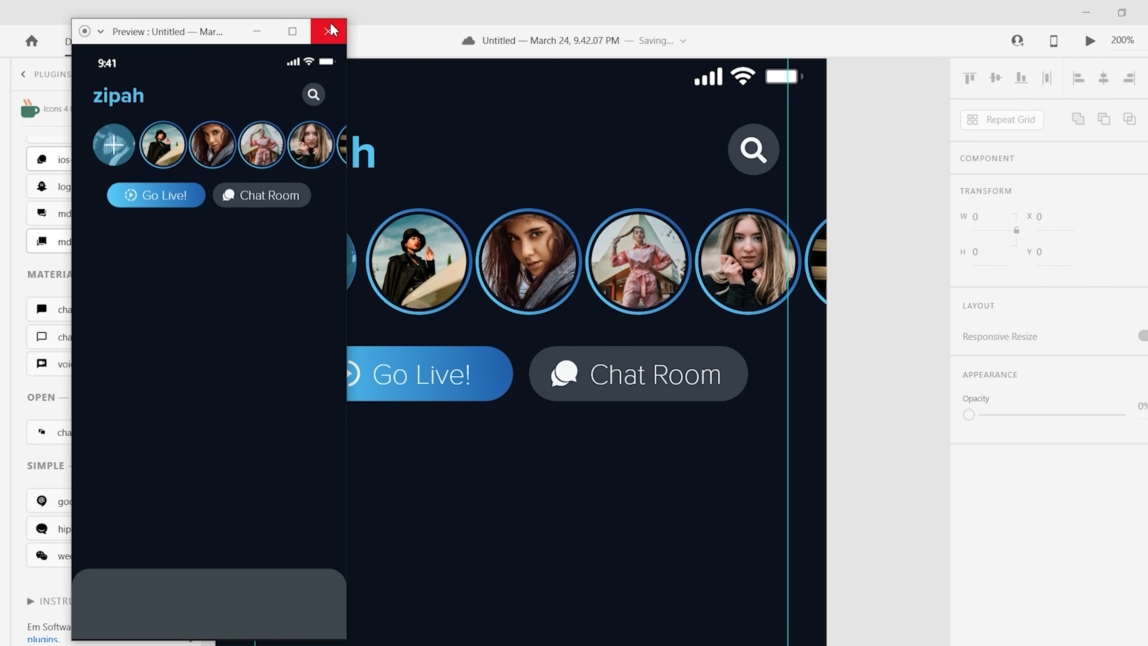
click(328, 31)
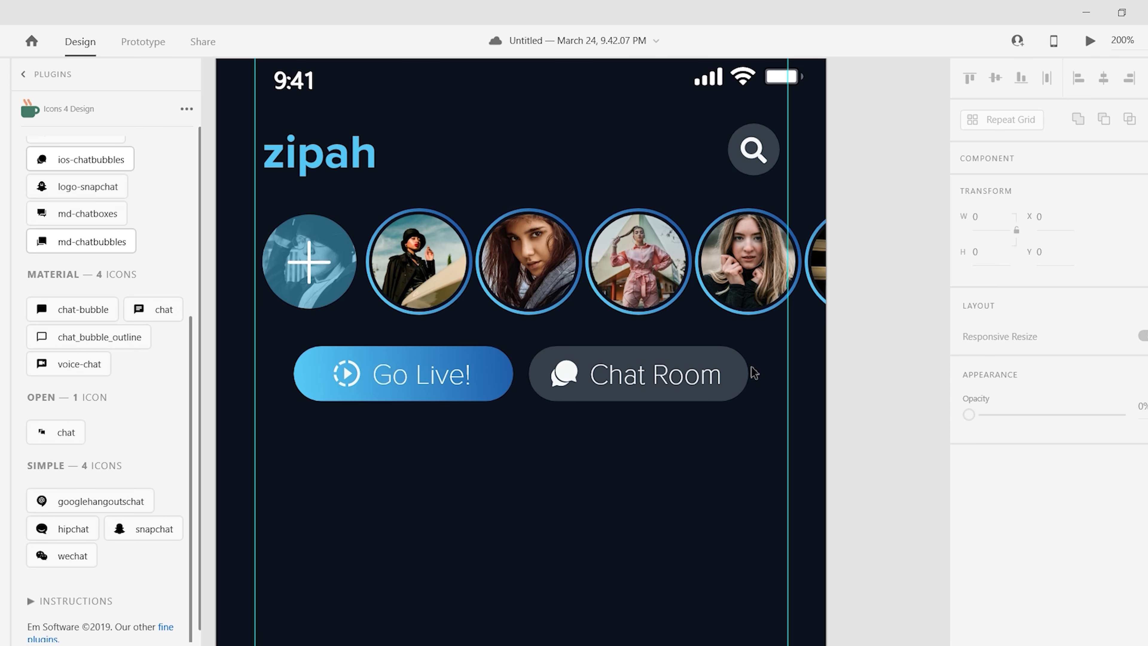
key(ctrl+1)
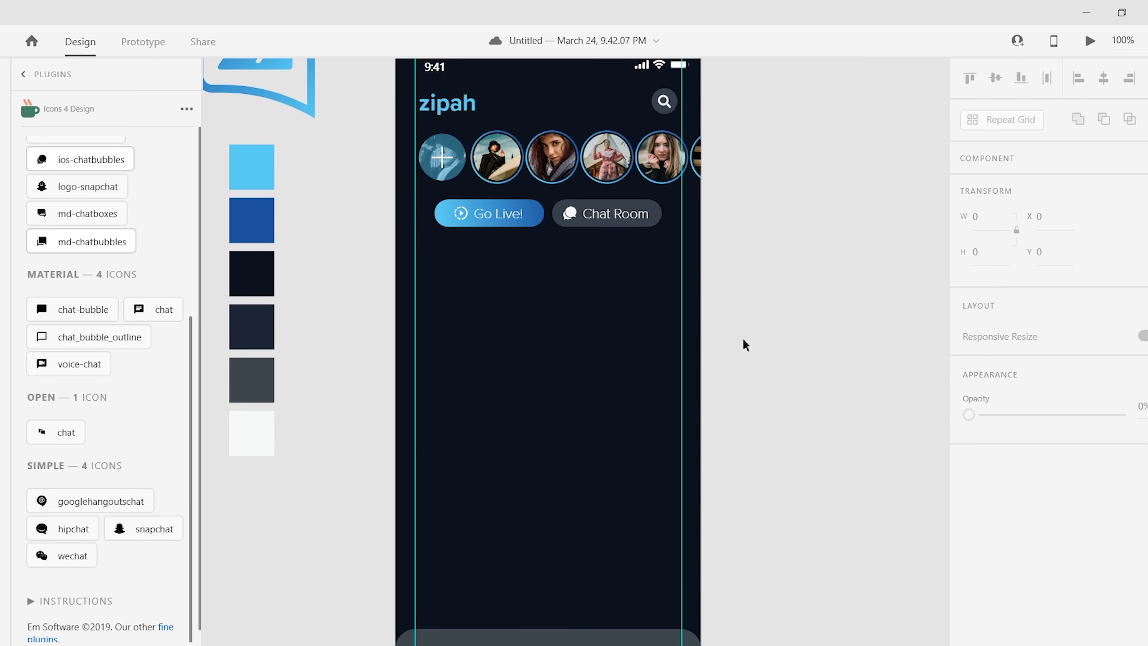
- Move the plus story circle aside and resize the photo circle to 30, placing it at the bottom bar's right
scroll(740, 332, down, 1)
drag(444, 141, 807, 500)
scroll(808, 500, down, 5)
scroll(757, 543, down, 2)
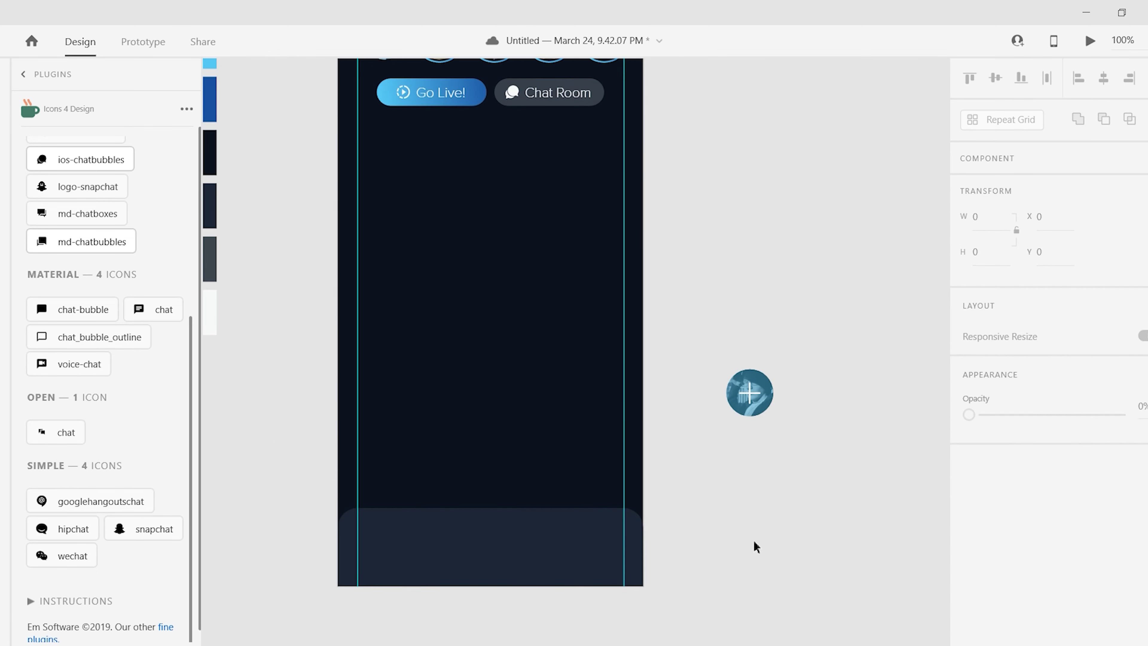
scroll(692, 282, up, 3)
click(983, 252)
text(30)
key(Return)
drag(663, 222, 624, 257)
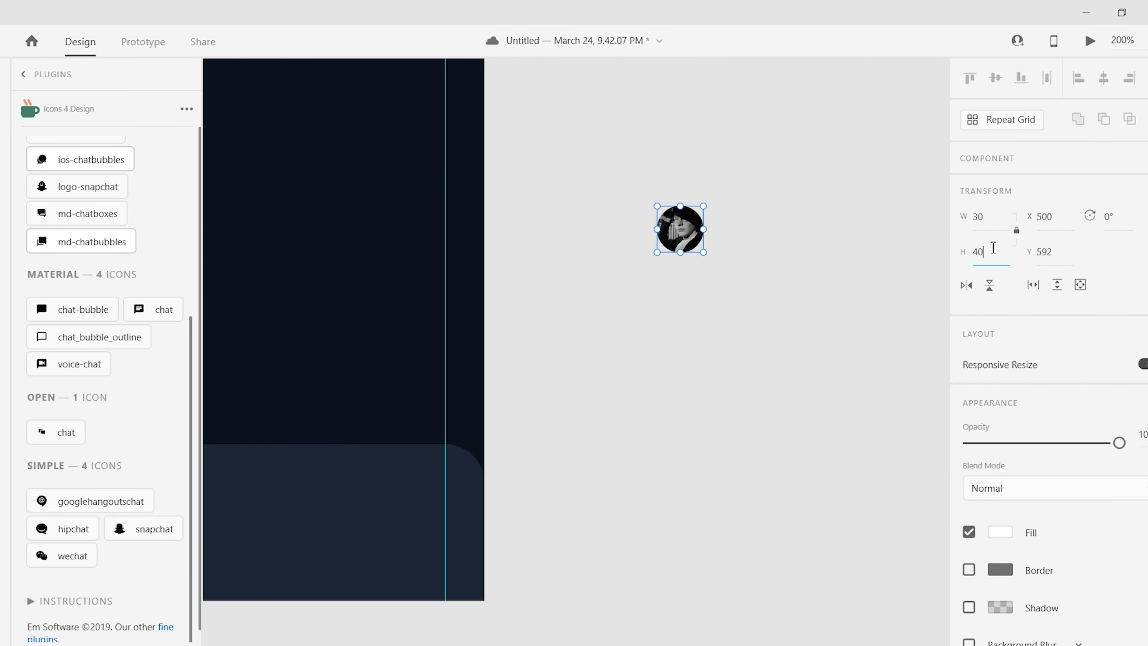
drag(803, 428, 846, 428)
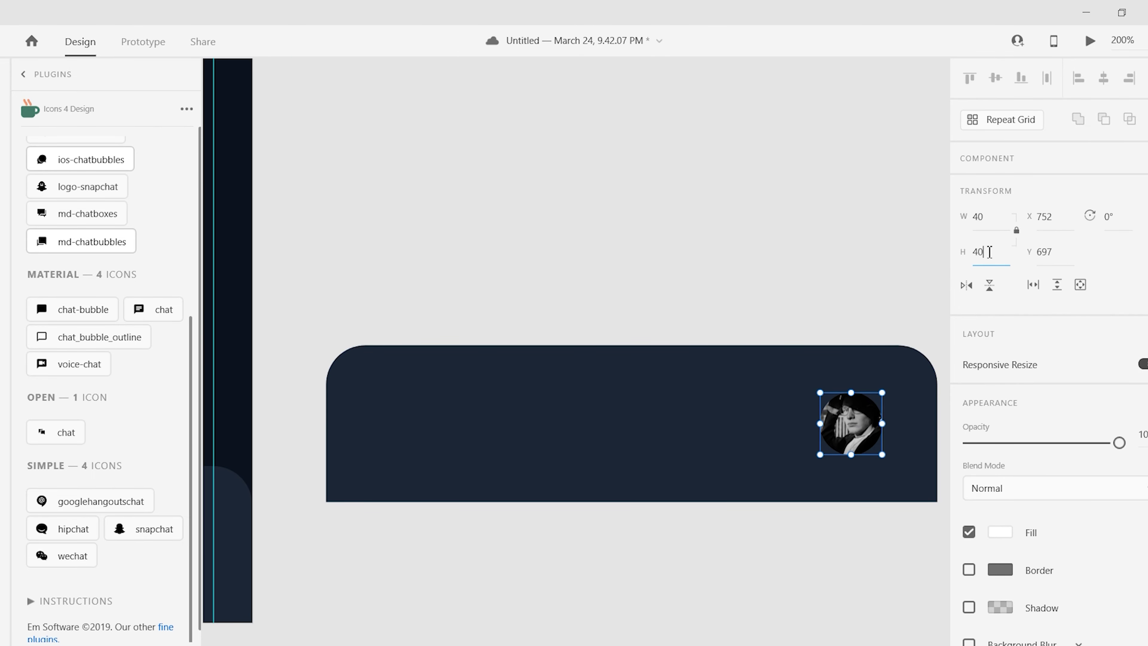
click(706, 430)
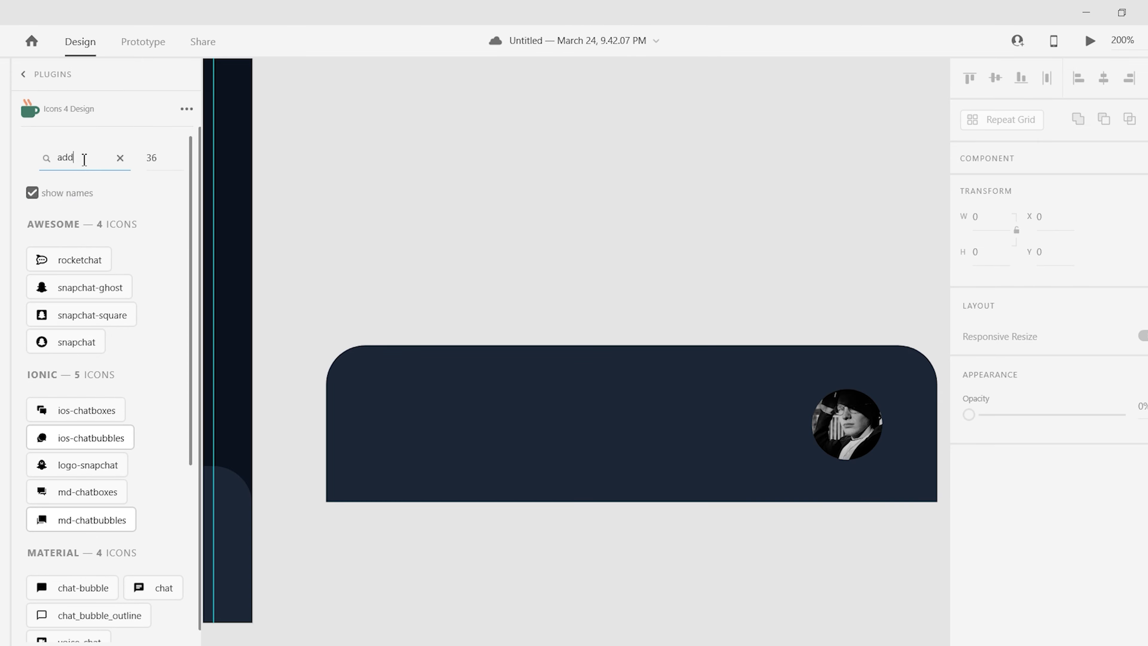
- Insert the plus-circle icon, size it to match the photo, and centre it in the bottom bar
scroll(94, 405, down, 10)
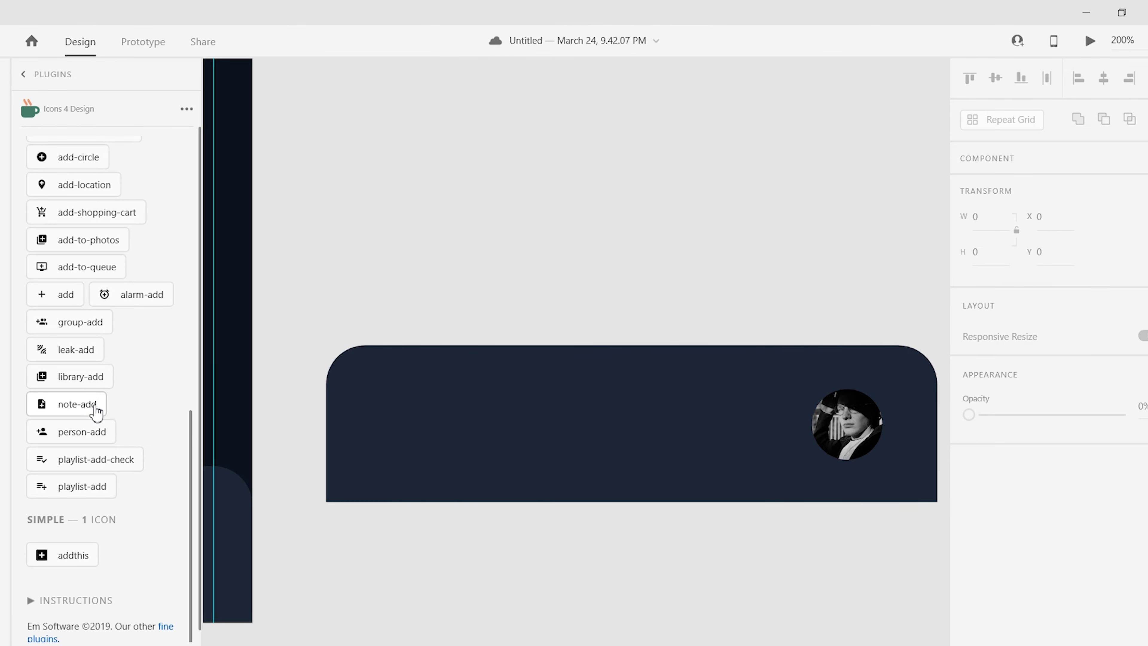
scroll(95, 406, up, 4)
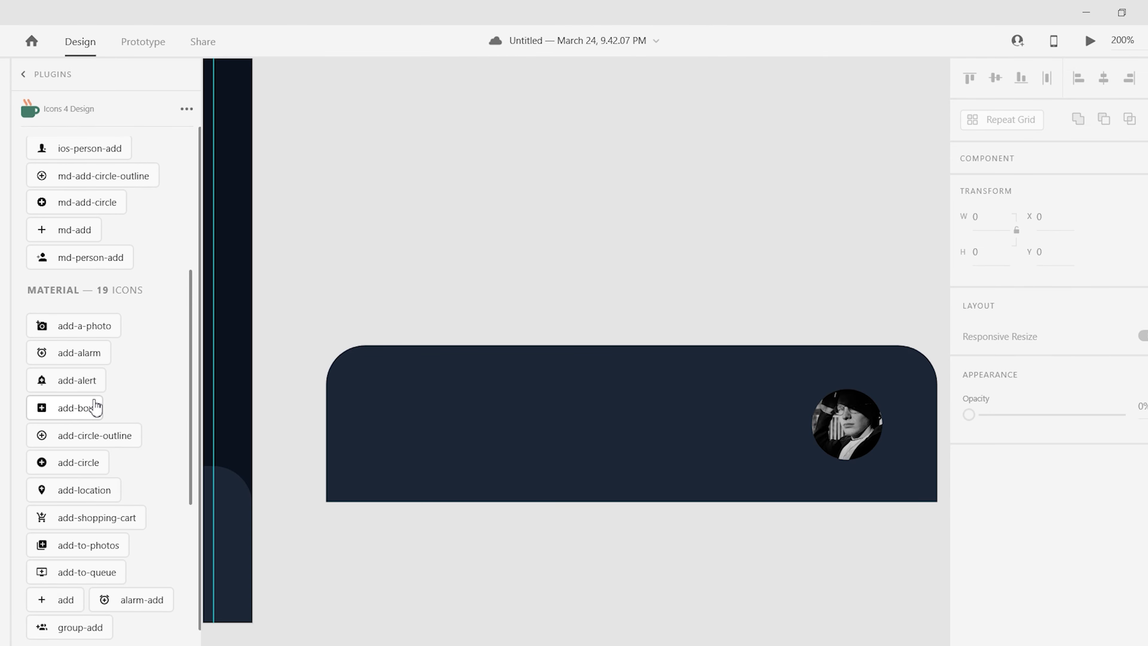
scroll(95, 407, up, 3)
drag(90, 327, 508, 250)
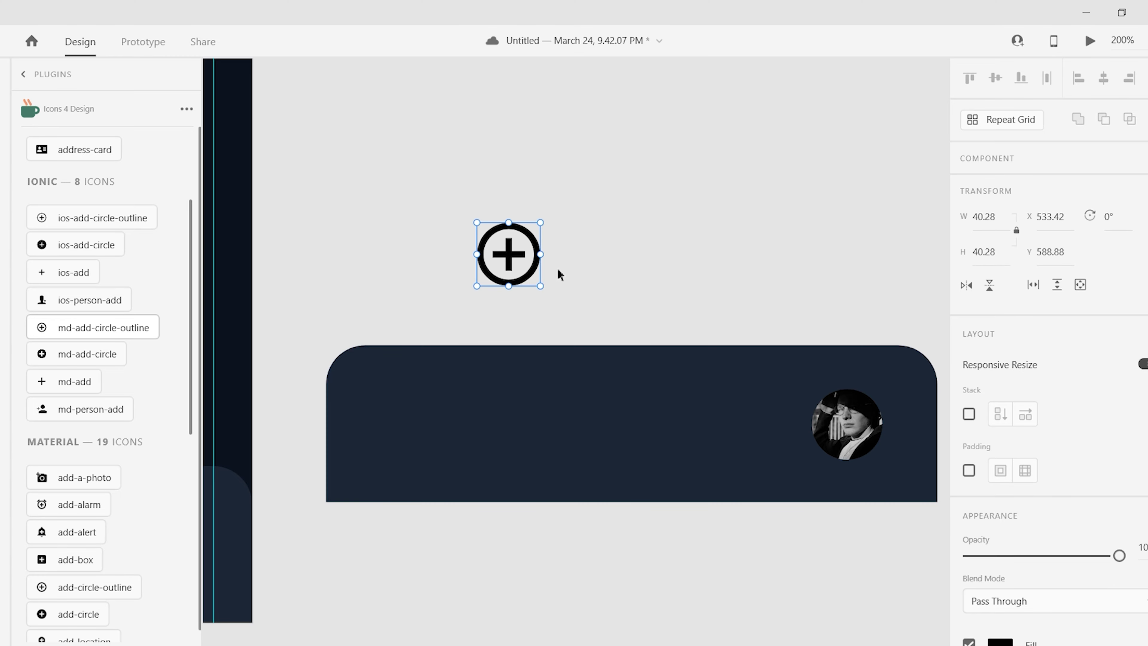
click(597, 237)
click(509, 265)
drag(89, 328, 602, 230)
drag(510, 261, 642, 430)
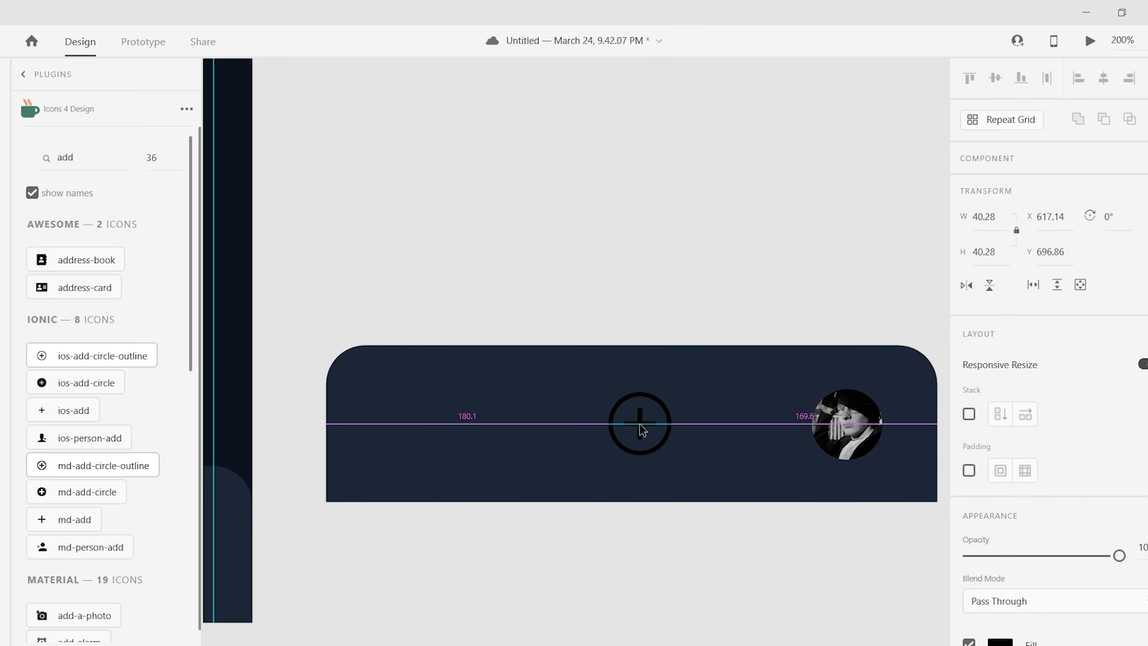
- Fill the plus-circle icon in the bottom bar white
click(847, 425)
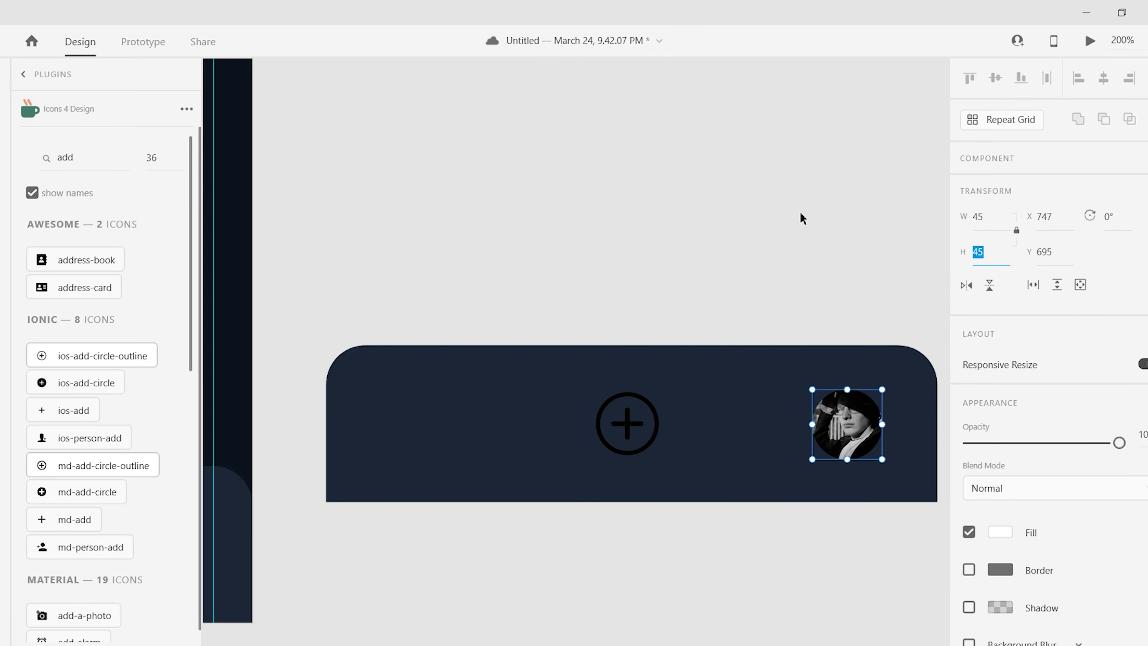
key(Escape)
click(623, 431)
scroll(1039, 407, down, 2)
click(1000, 540)
click(832, 592)
click(404, 217)
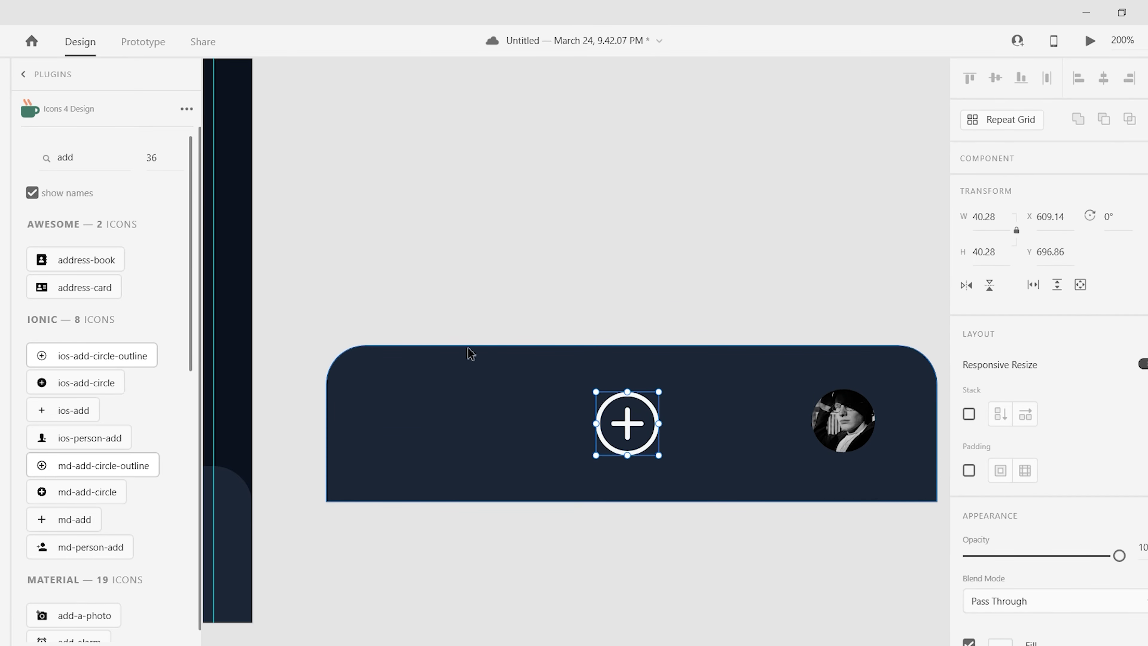
- Search Icons 4 Design for 'chat' and insert the chat_bubble_outline icon
click(86, 164)
text(chat)
scroll(113, 407, down, 5)
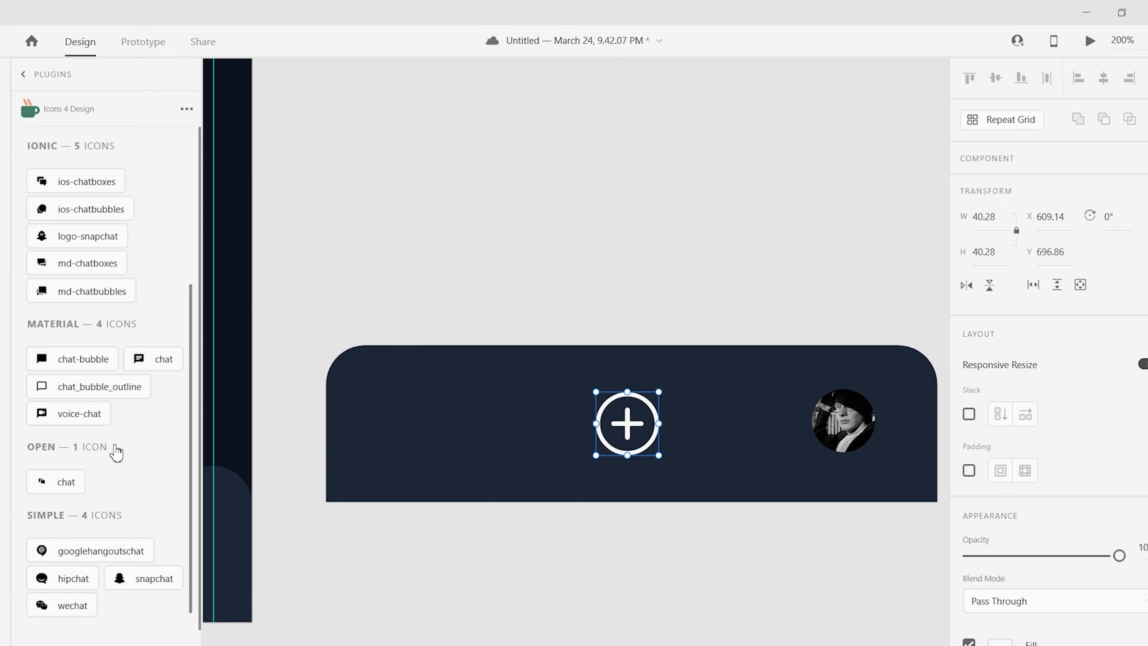
scroll(117, 452, down, 2)
click(72, 337)
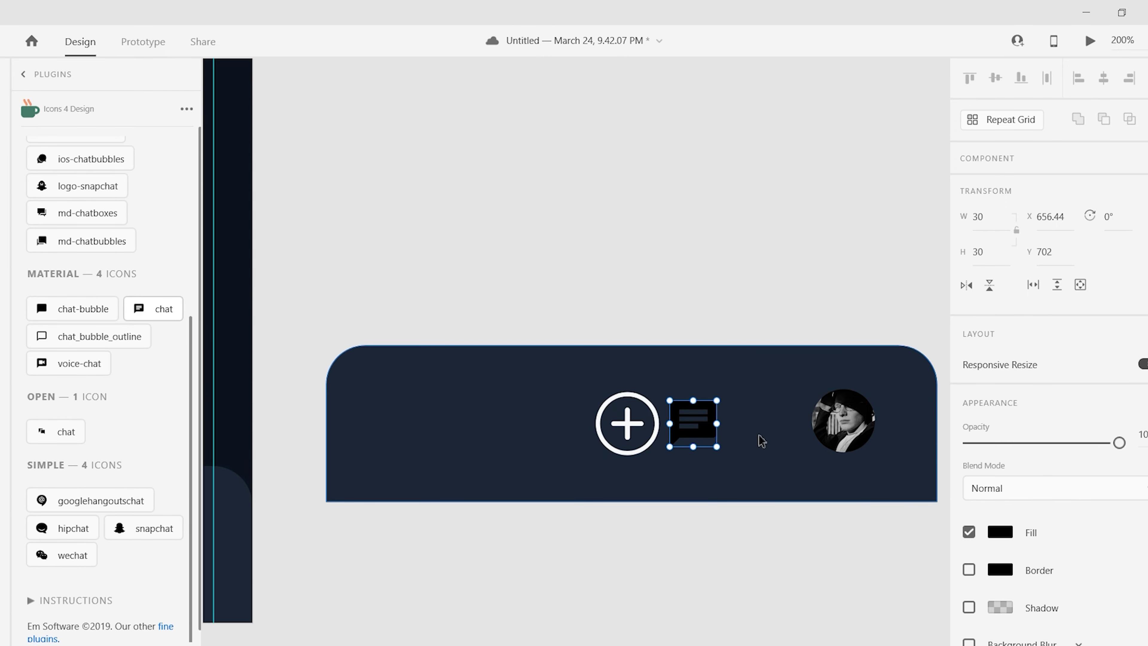
scroll(670, 270, up, 2)
- Draw thin text-line bars inside the chat bubble and adjust the third bar's length
scroll(671, 270, up, 2)
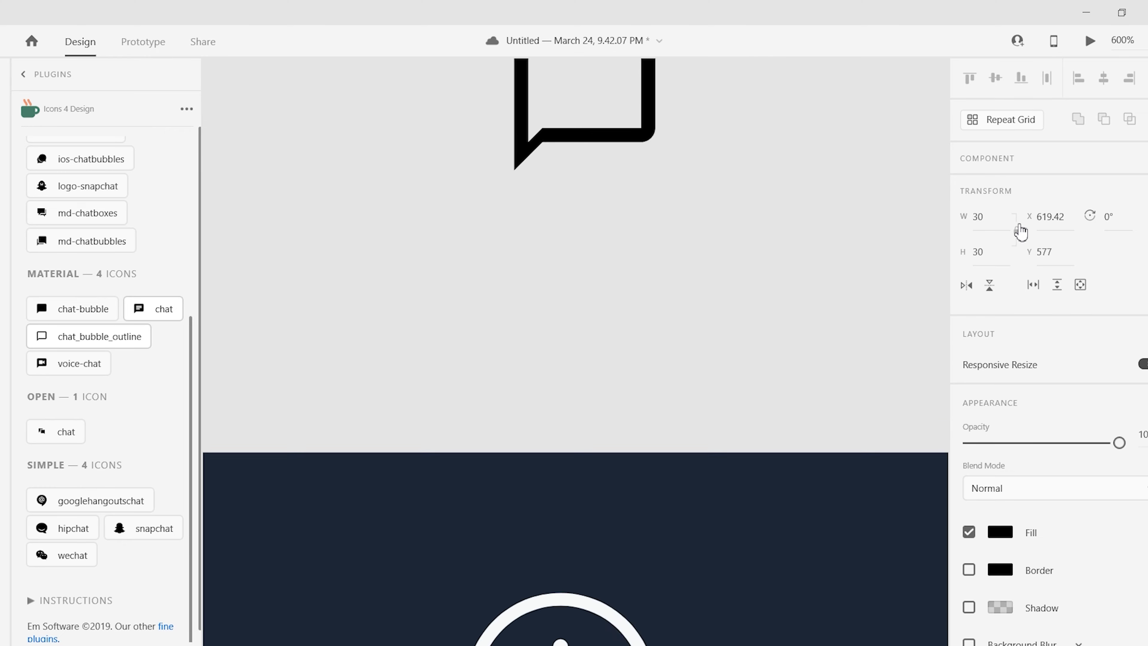
scroll(637, 150, up, 3)
drag(630, 145, 540, 157)
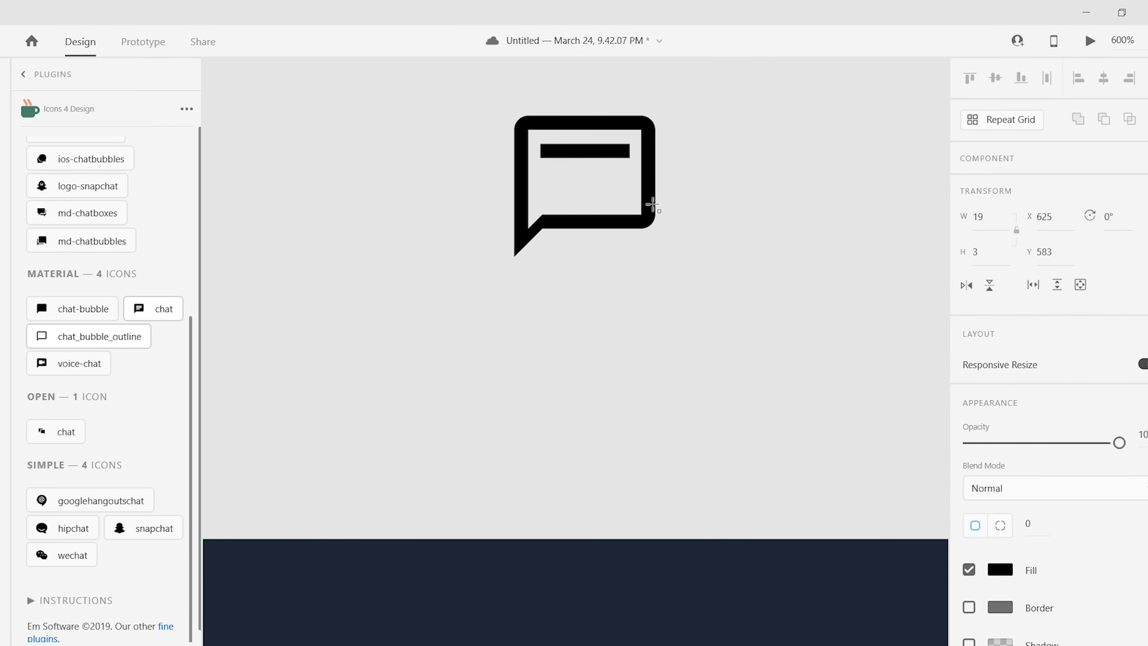
drag(611, 199, 602, 199)
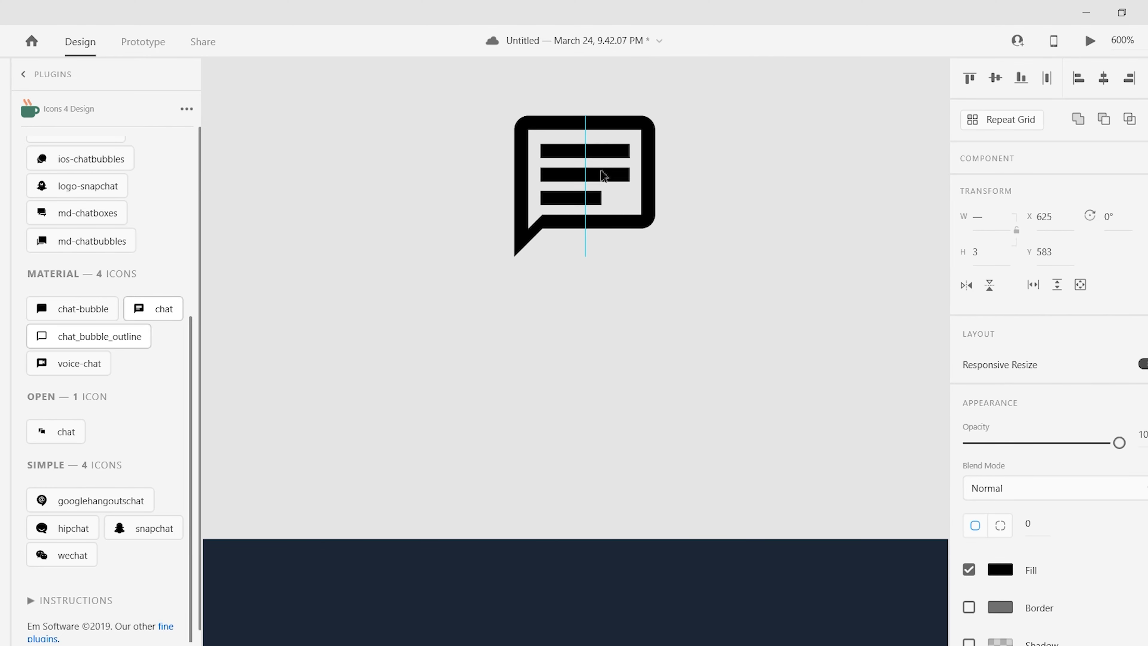
scroll(695, 209, up, 3)
scroll(628, 305, up, 4)
click(572, 212)
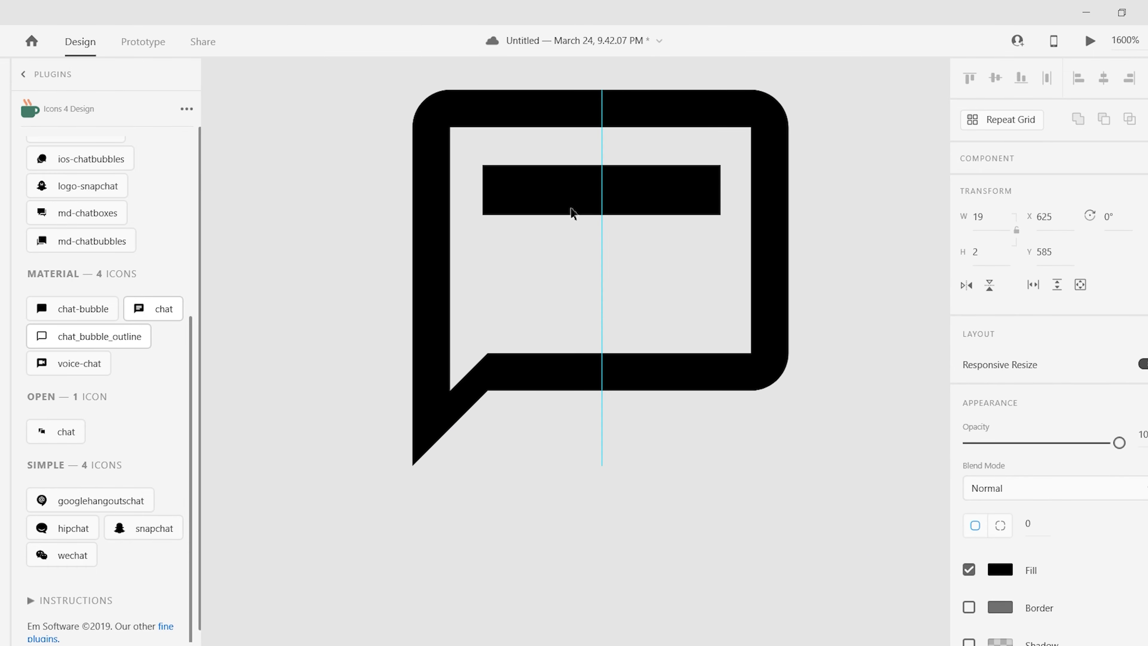
drag(646, 278, 659, 279)
key(ctrl+z)
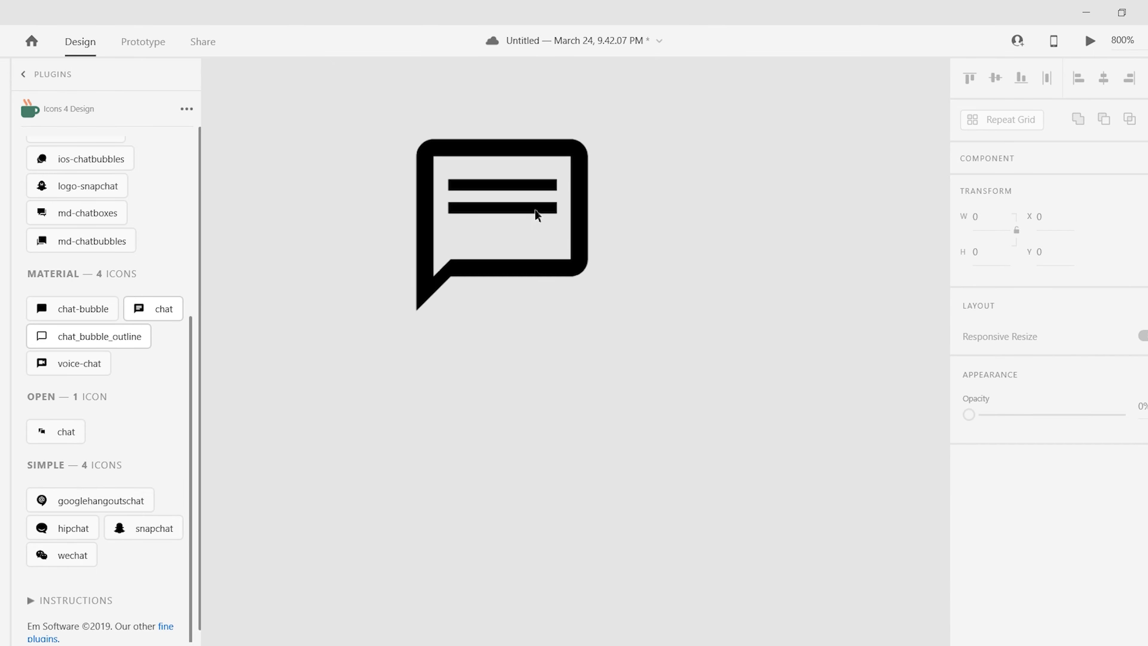
- Undo the bar alignment tests, zoom out, and place the chat icon beside the plus icon
scroll(537, 214, up, 2)
key(ctrl+z)
key(ctrl+z)
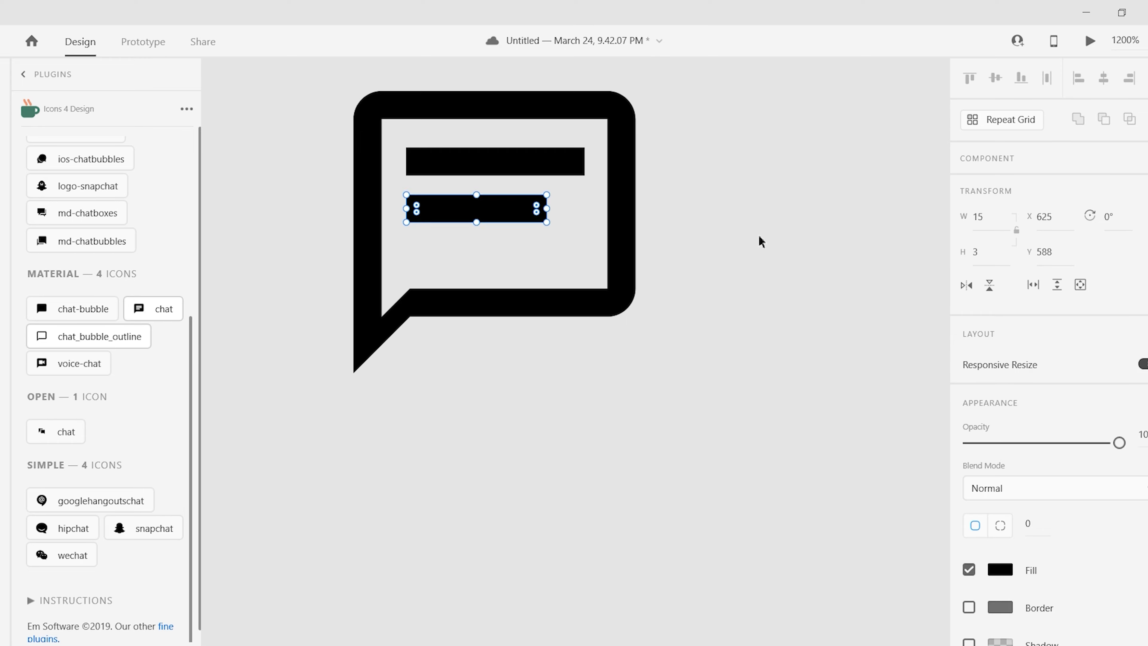
click(996, 79)
key(ctrl+z)
click(1103, 79)
key(ctrl+z)
key(Escape)
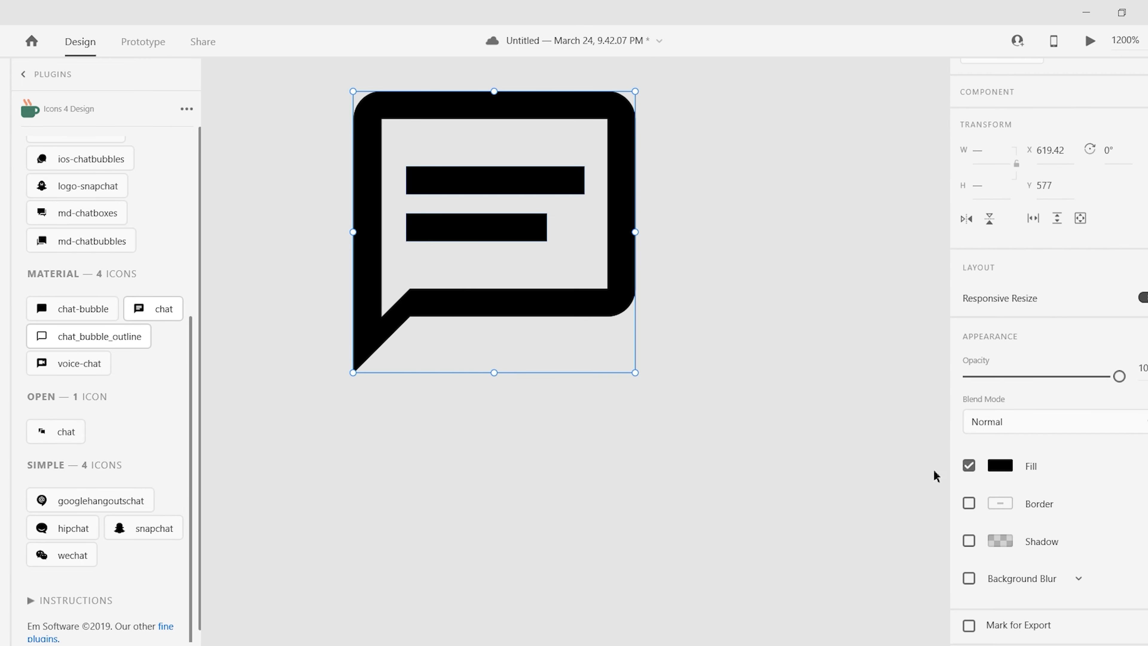
scroll(515, 271, down, 3)
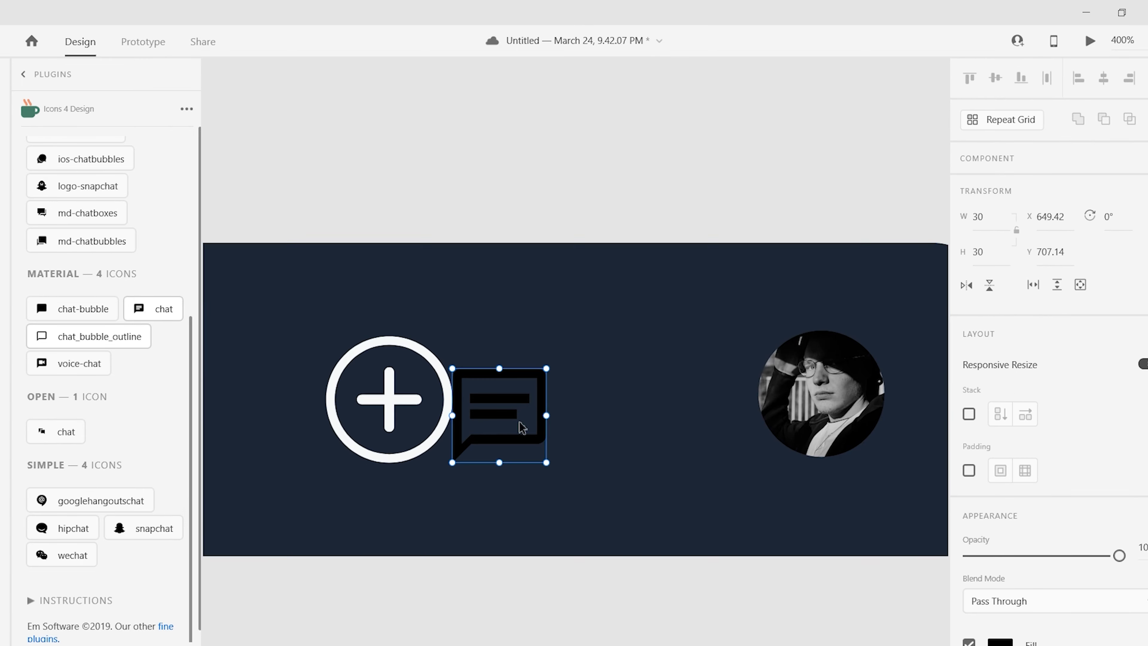
drag(546, 367, 584, 336)
- Try shifting the chat icon right along the dark bar's guides, then cancel the move
click(823, 390)
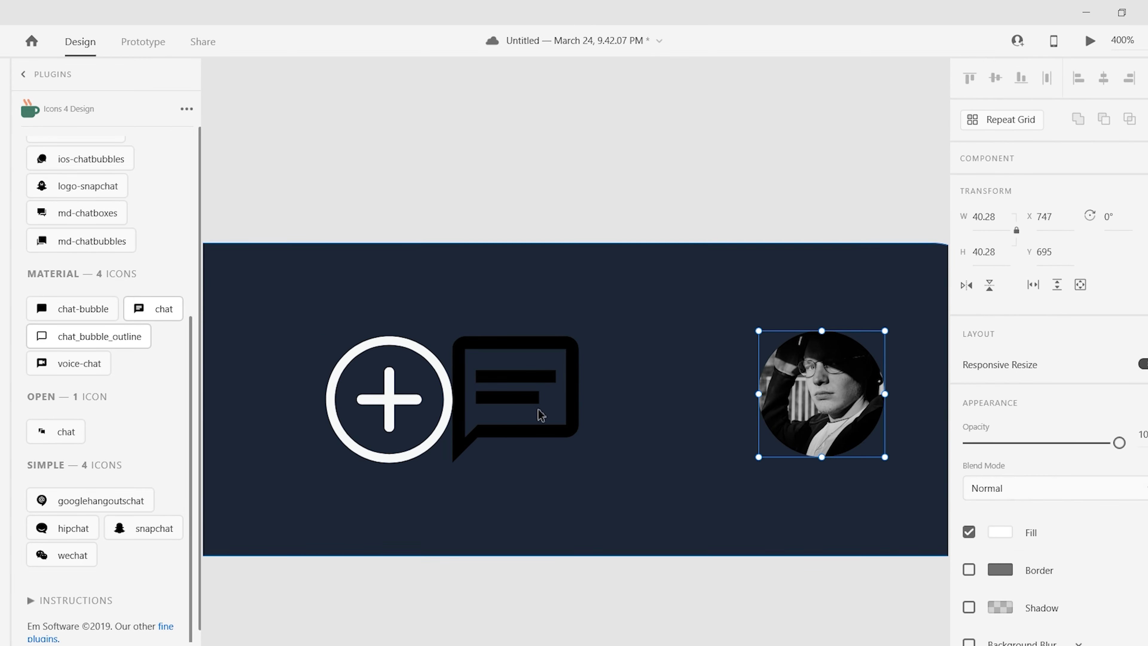
drag(538, 410, 625, 382)
key(ctrl+minus)
key(ctrl+minus)
key(ctrl+minus)
key(ctrl+equal)
key(ctrl+equal)
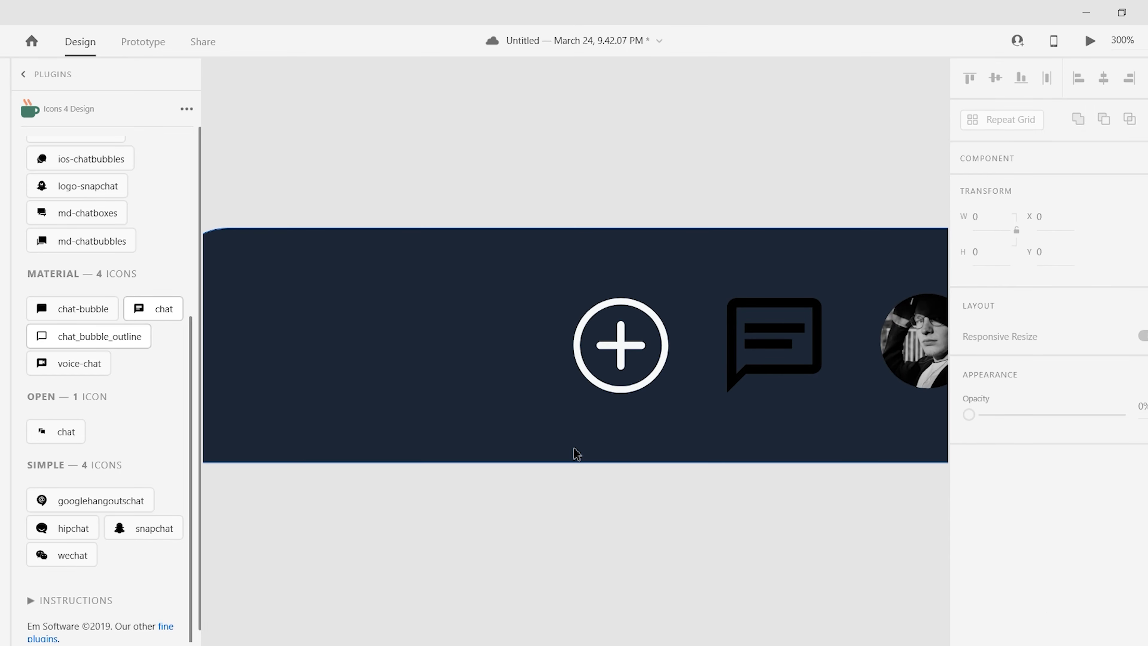
scroll(577, 453, right, 3)
scroll(536, 428, left, 5)
scroll(535, 428, up, 1)
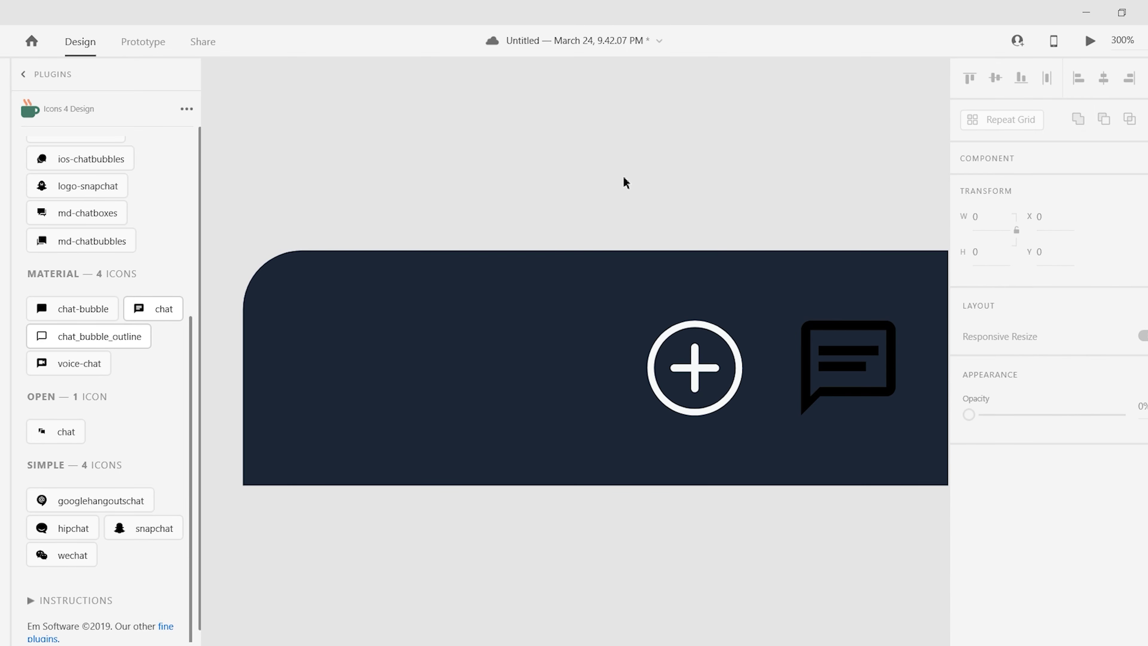
drag(836, 382, 653, 362)
key(Escape)
scroll(749, 312, down, 2)
scroll(749, 311, right, 2)
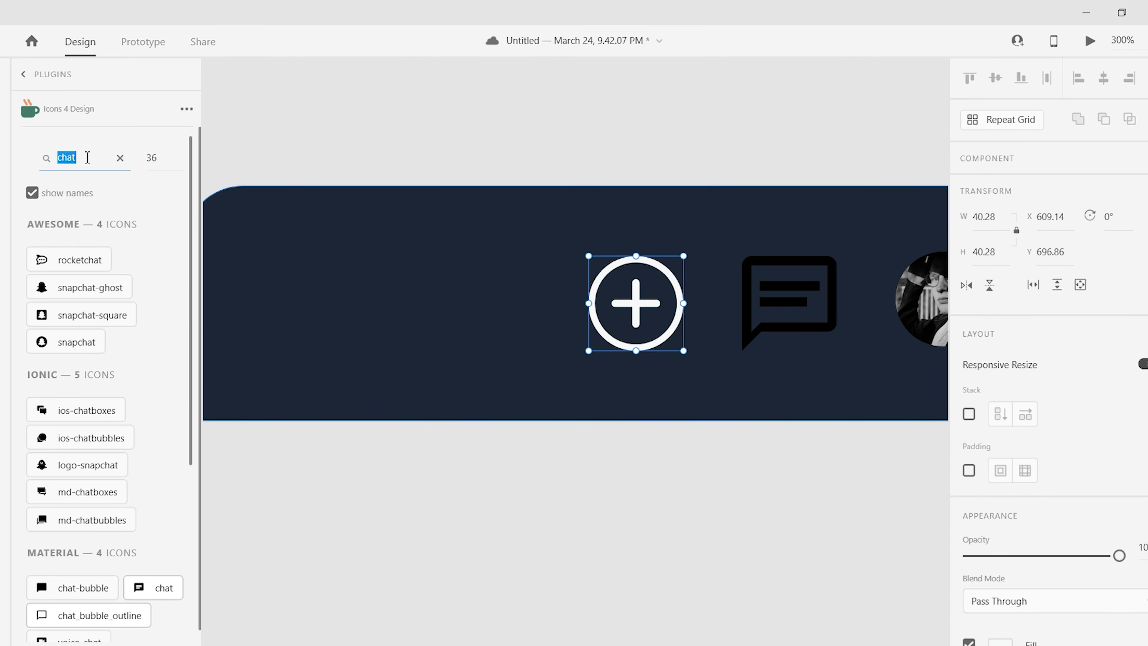
- Add the Feather home icon, group its parts, and place it at the dark bar's left
drag(60, 339, 528, 166)
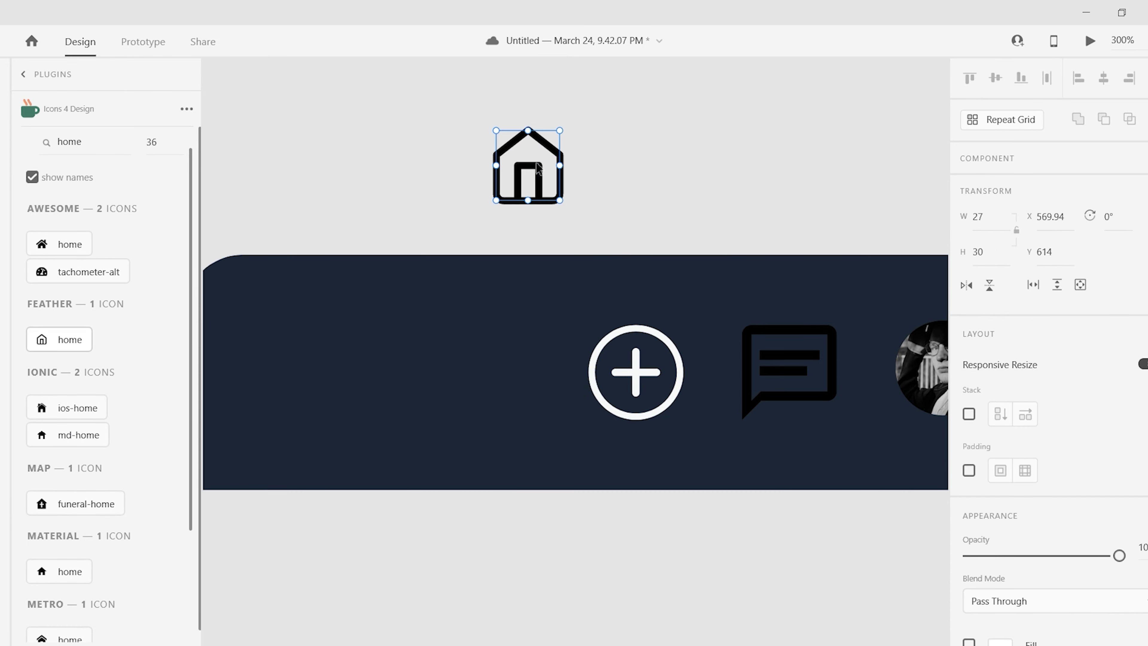
scroll(1039, 407, down, 3)
click(969, 425)
click(969, 425)
scroll(1039, 407, up, 2)
right_click(534, 181)
click(620, 309)
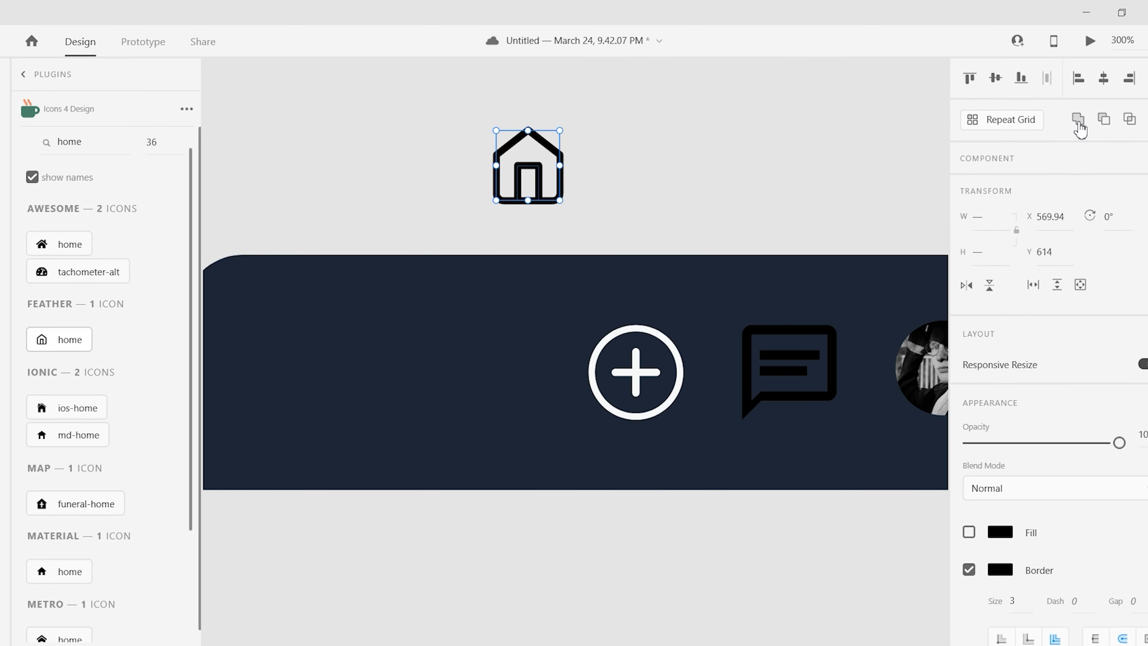
click(753, 156)
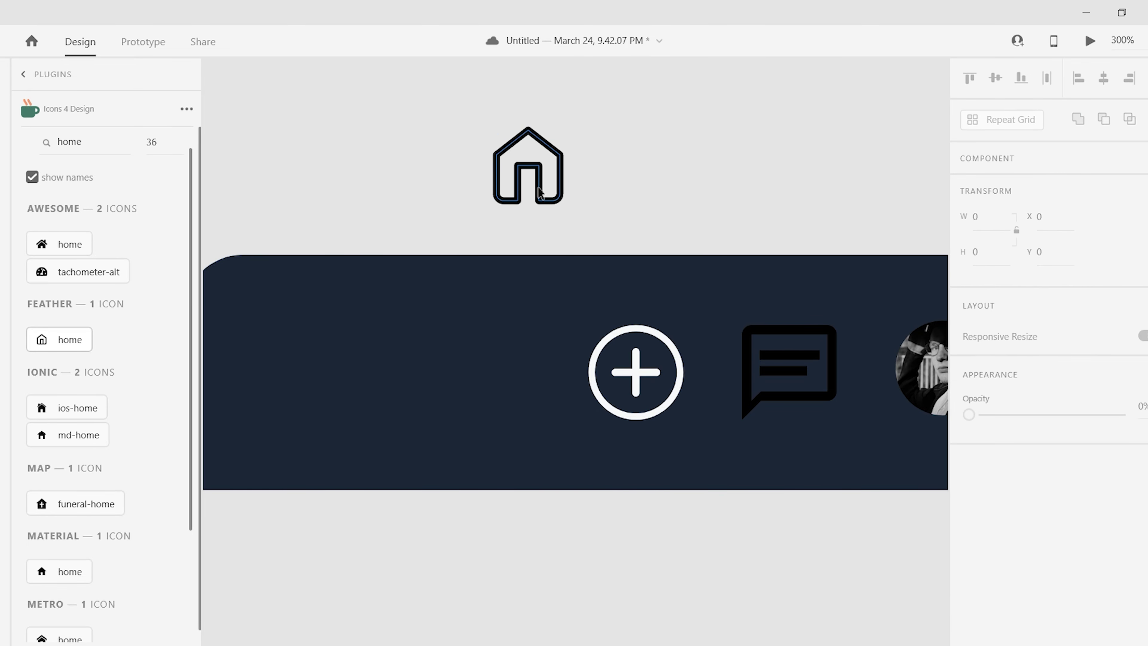
drag(528, 166, 530, 374)
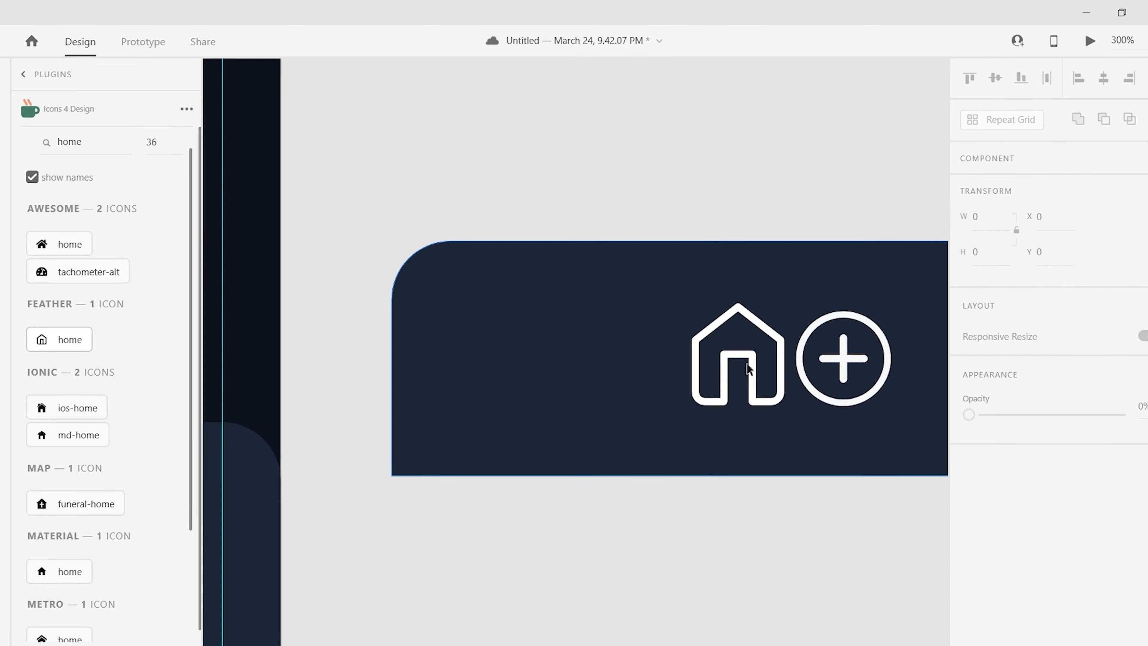
drag(748, 368, 518, 375)
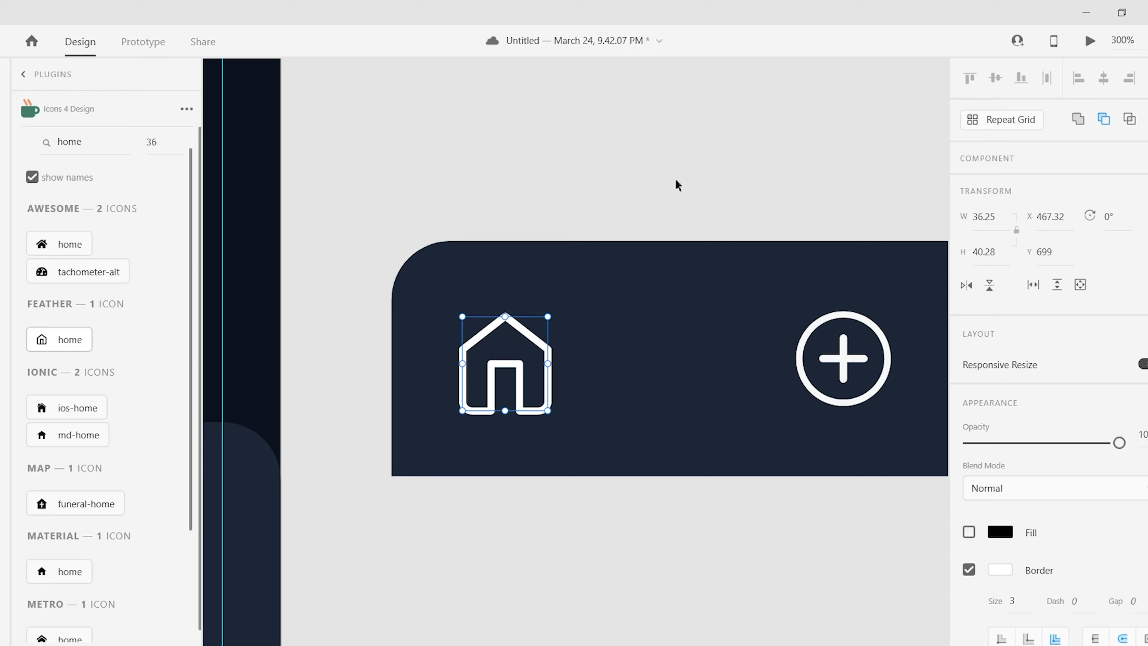
- Shrink the plus-circle icon slightly
click(679, 184)
click(543, 321)
click(884, 323)
drag(890, 313, 890, 321)
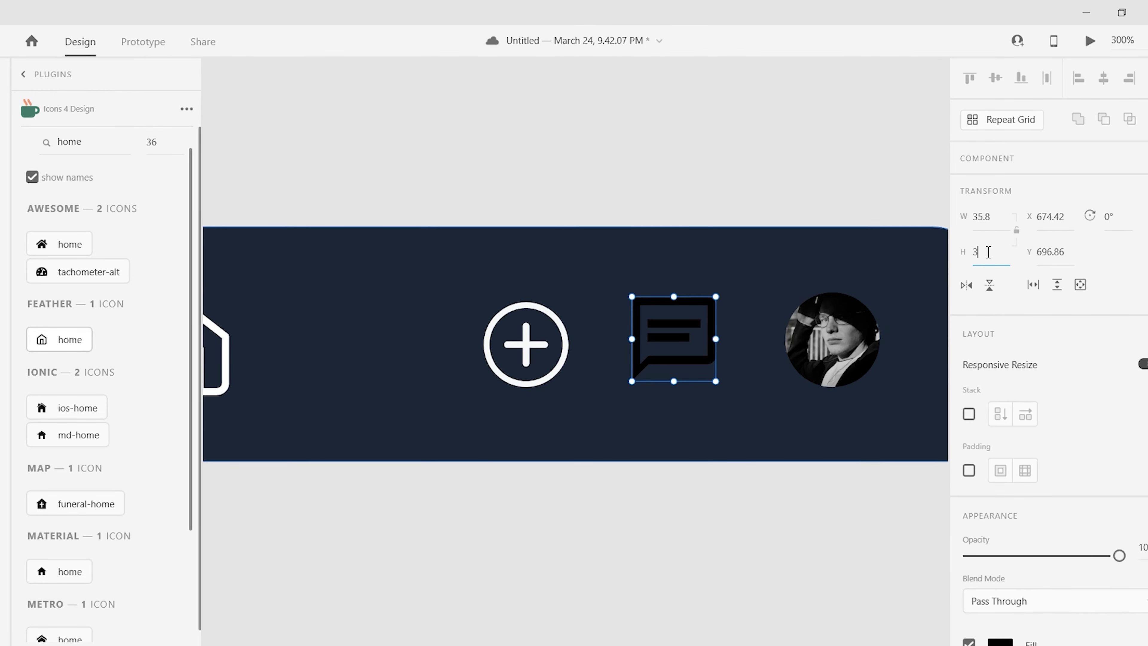
- Move the chat icon left of the plus and the round avatar below the bar
click(832, 339)
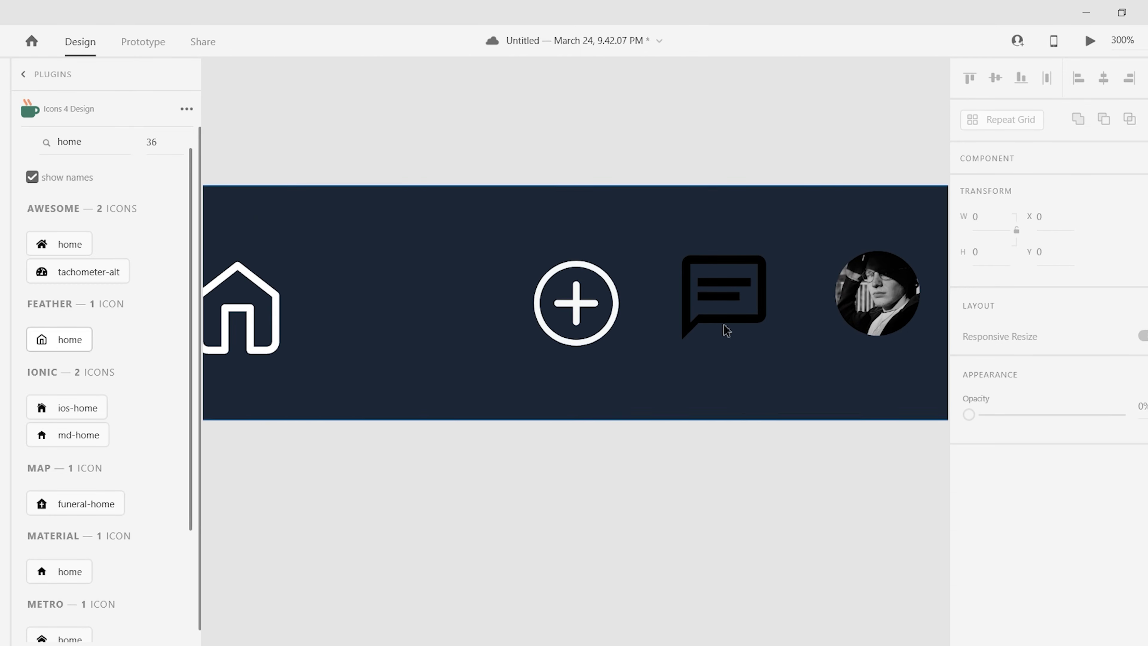
drag(726, 329, 409, 344)
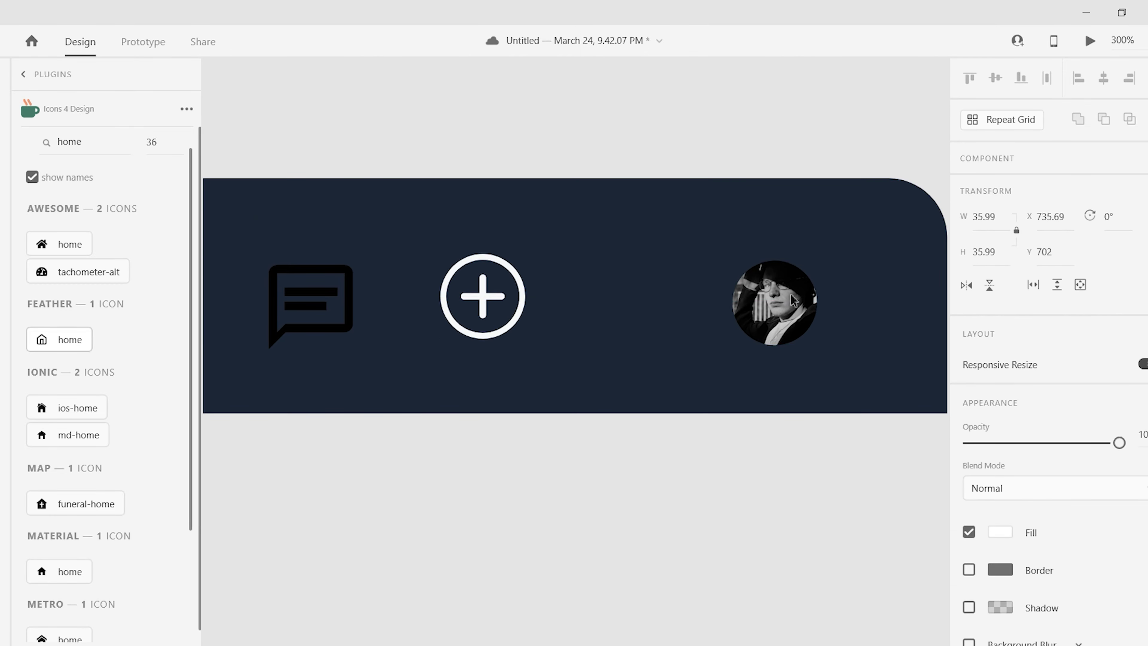
click(796, 298)
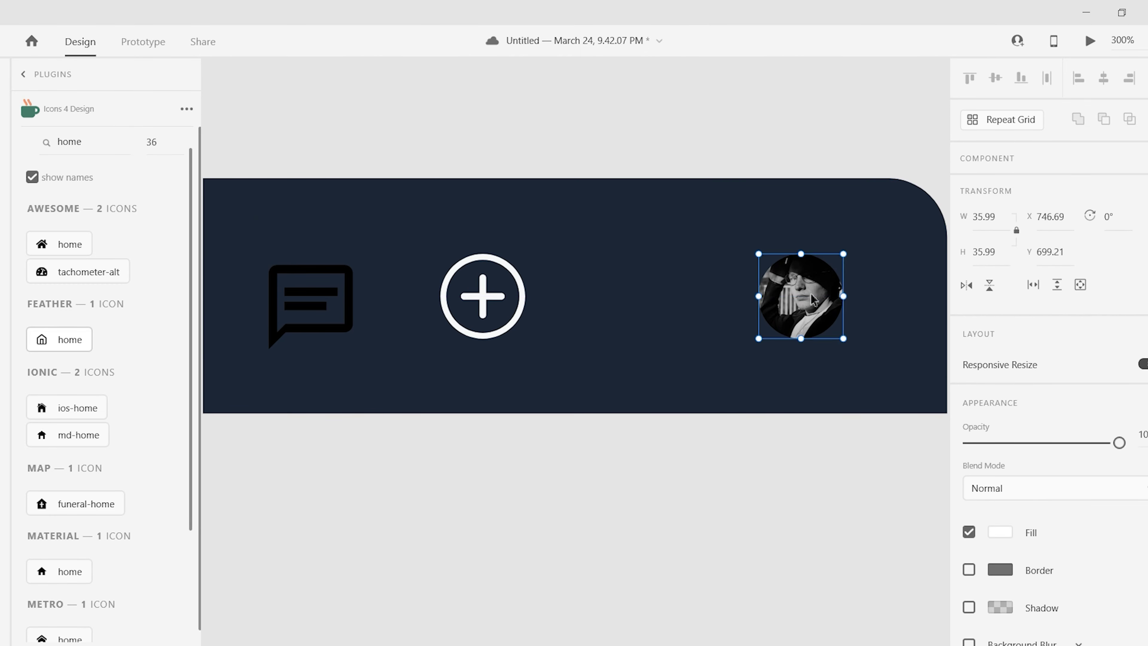
drag(796, 299, 780, 545)
click(483, 296)
click(105, 158)
- Insert the Feather bell icon and place it right beside the plus
text(bell)
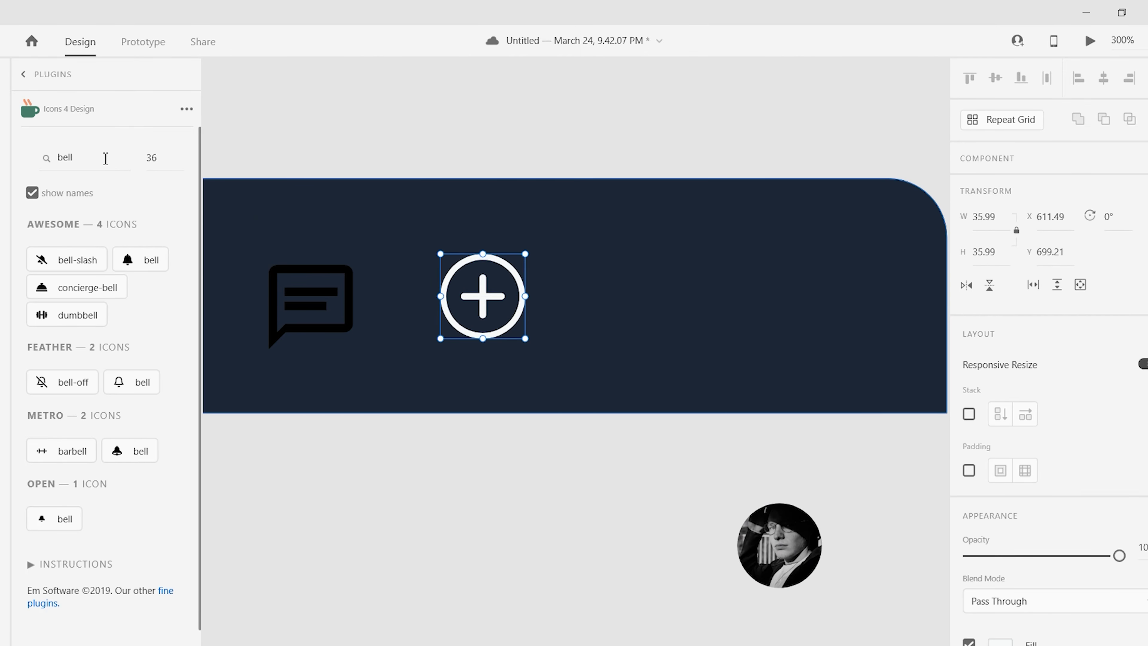
click(133, 385)
scroll(986, 488, down, 5)
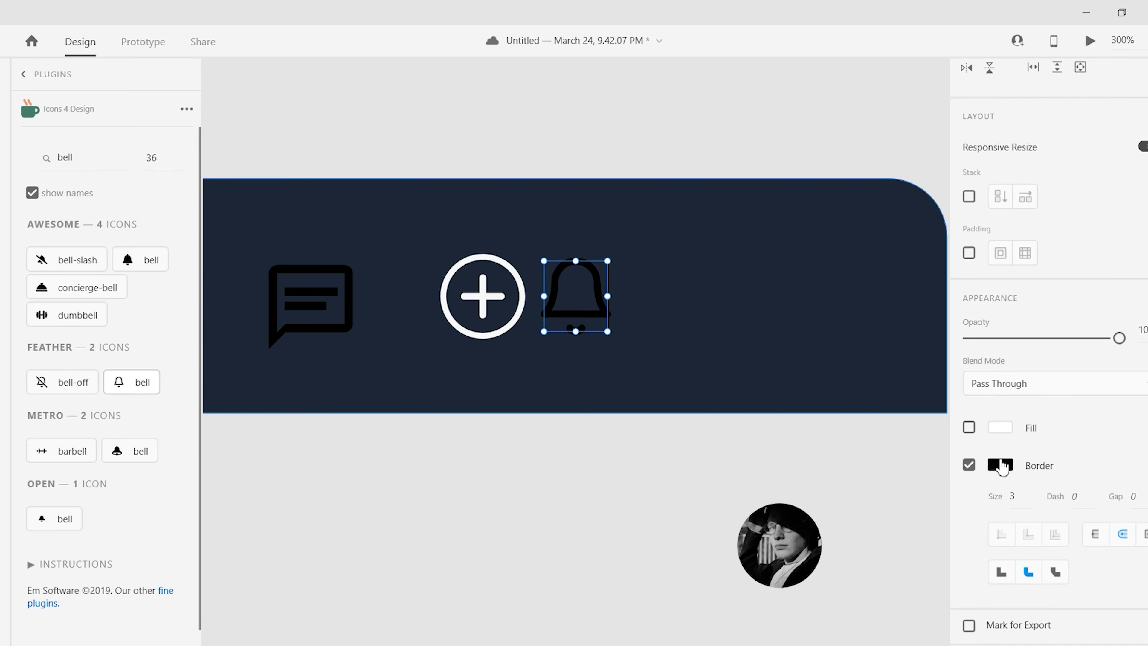
click(583, 325)
drag(583, 296, 696, 317)
scroll(745, 523, left, 3)
scroll(745, 523, right, 5)
- Search 'menu', insert the md-menu icon and stretch it taller
double_click(93, 165)
text(ham)
double_click(94, 169)
text(menu)
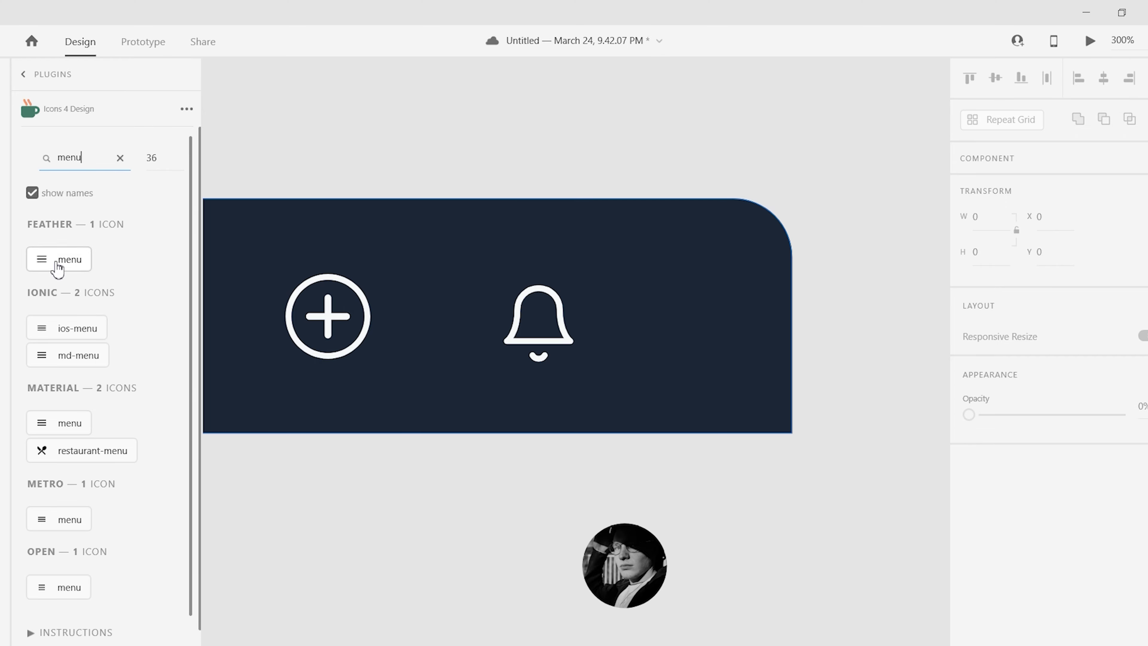
click(58, 260)
click(75, 355)
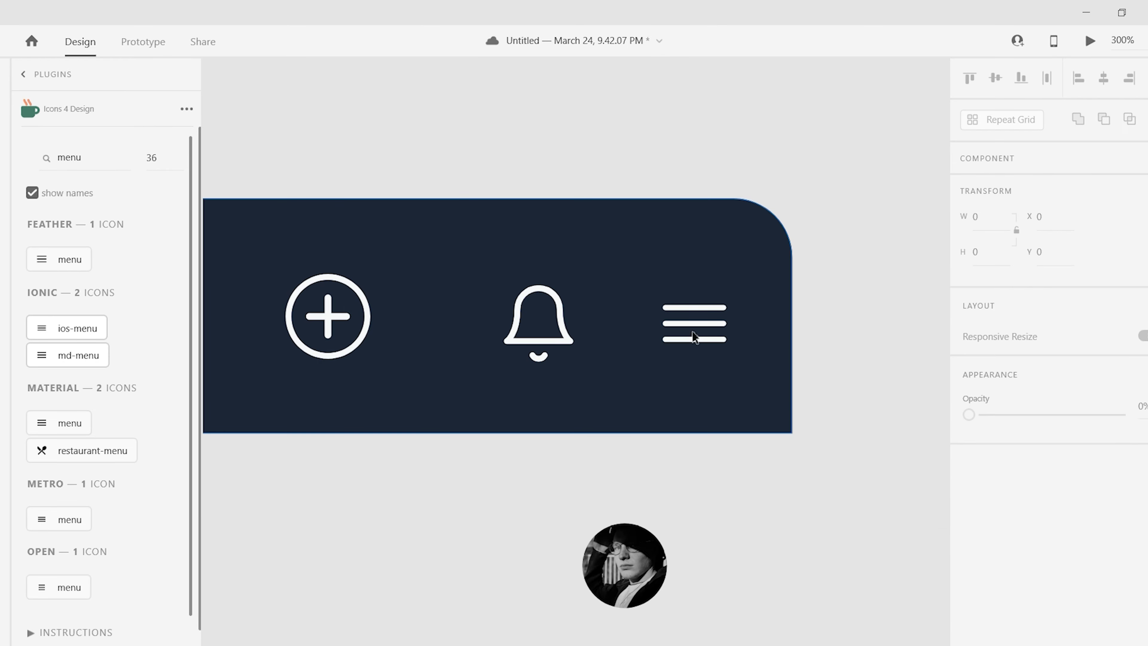
click(692, 331)
drag(701, 309, 741, 288)
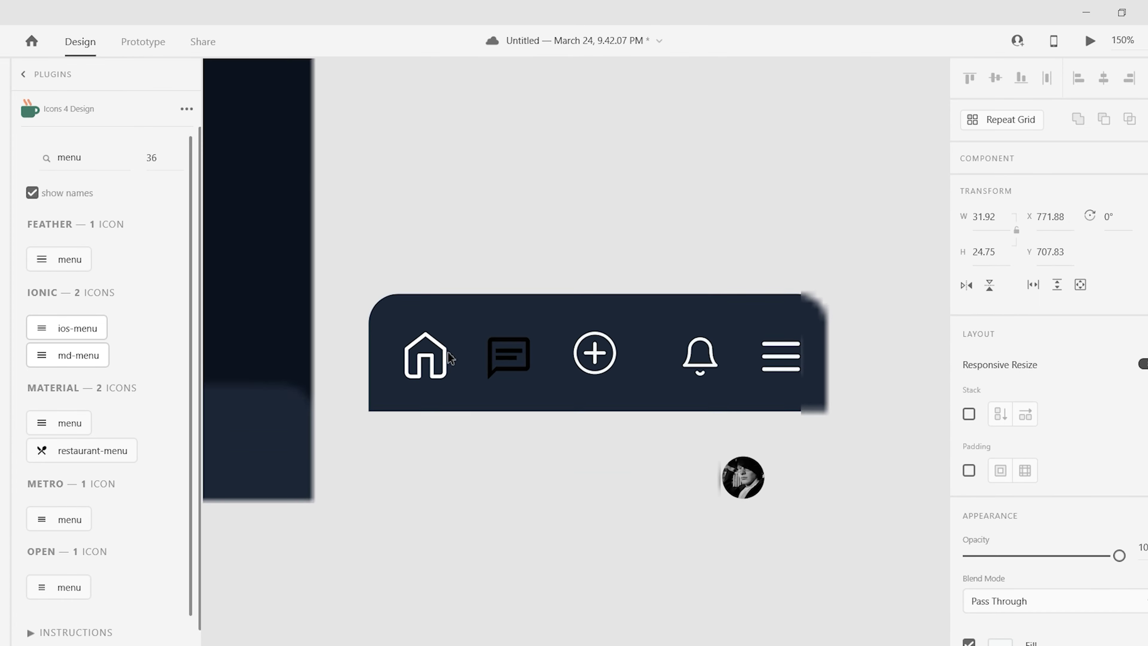
- Give the chat icon a dark blue to light blue #55C7F5 gradient fill
click(508, 351)
scroll(1049, 316, down, 3)
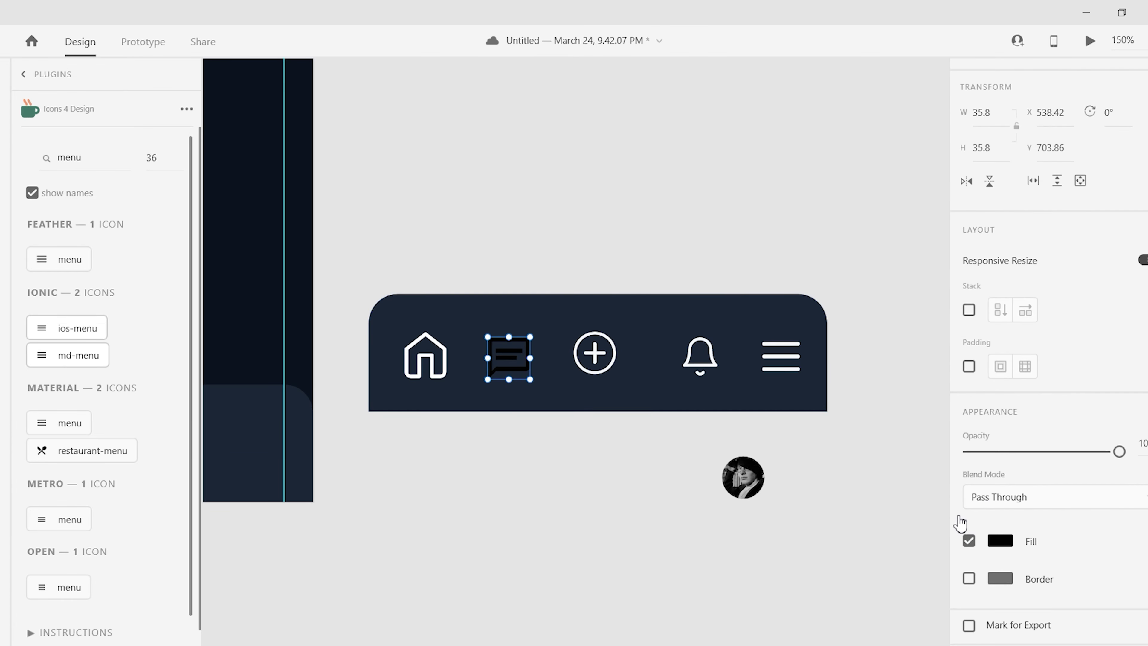
click(1000, 540)
click(939, 592)
click(950, 373)
click(776, 619)
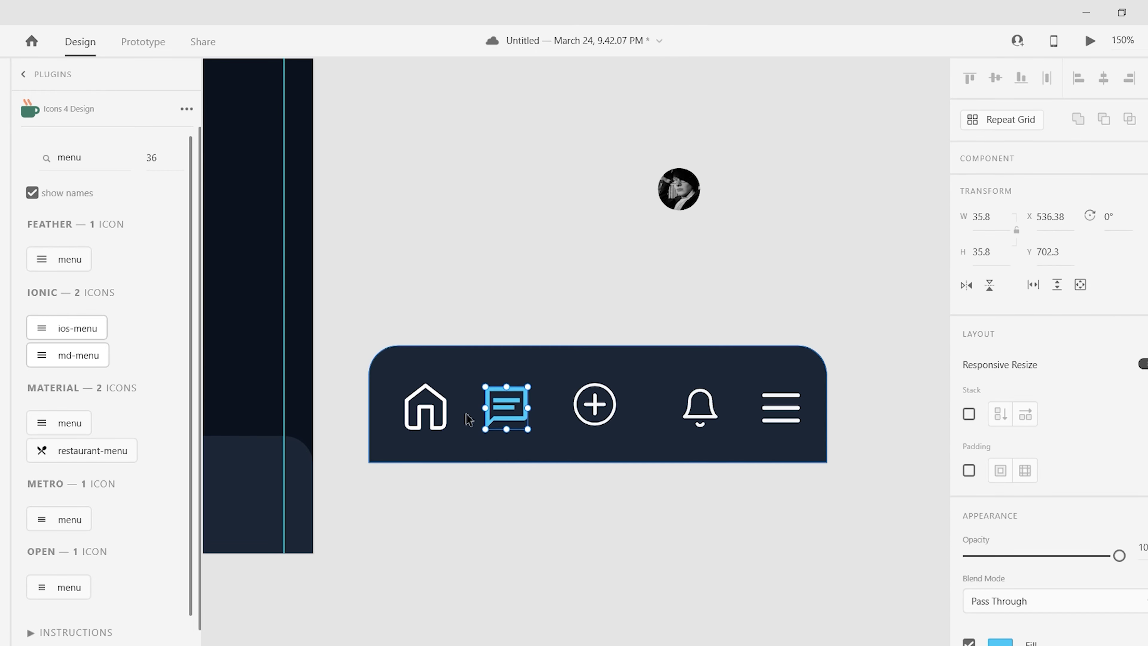
- Space the bar's icons evenly and move the nav bar onto the phone screen's bottom
drag(469, 419, 463, 419)
click(759, 501)
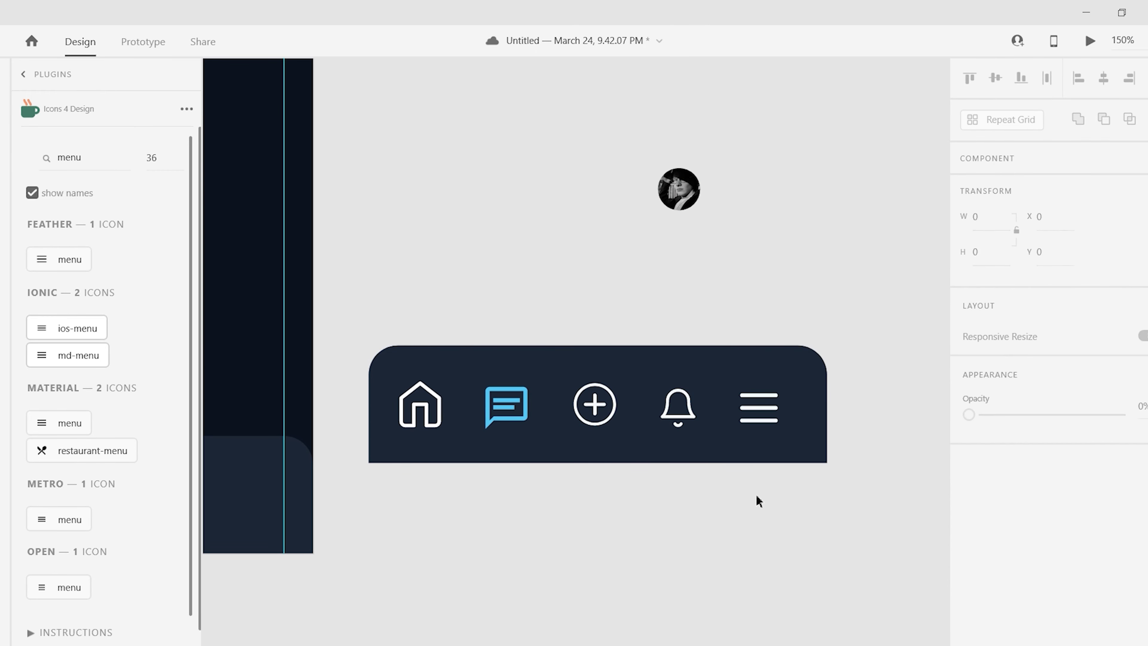
drag(596, 411, 605, 406)
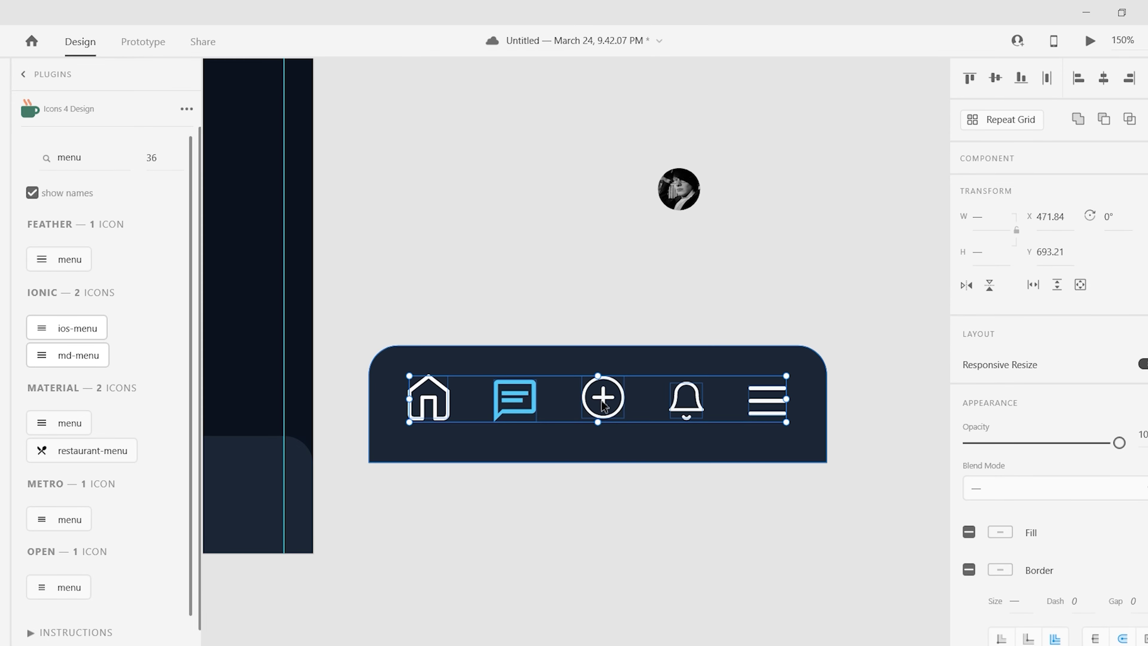
scroll(605, 406, down, 3)
scroll(668, 328, left, 3)
drag(692, 378, 436, 418)
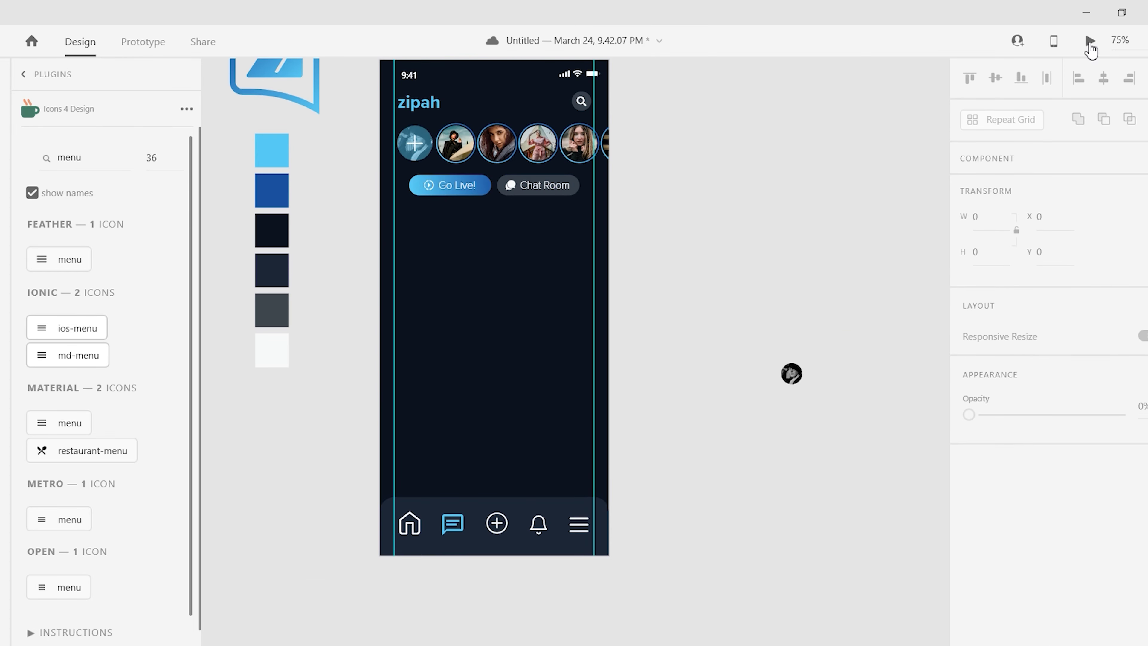
- Preview the zipah screen, then undo moving the bar onto it
click(1090, 41)
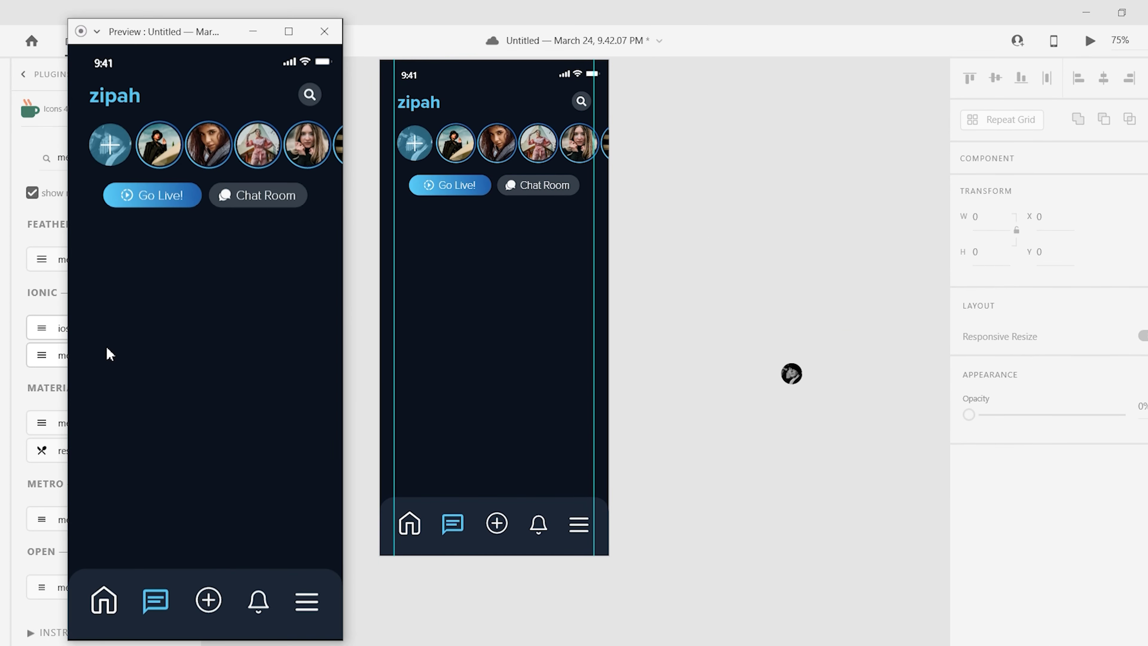
click(256, 32)
key(ctrl+z)
scroll(313, 273, up, 3)
- Shrink the plus-circle and bell icons to match the other icons
click(313, 270)
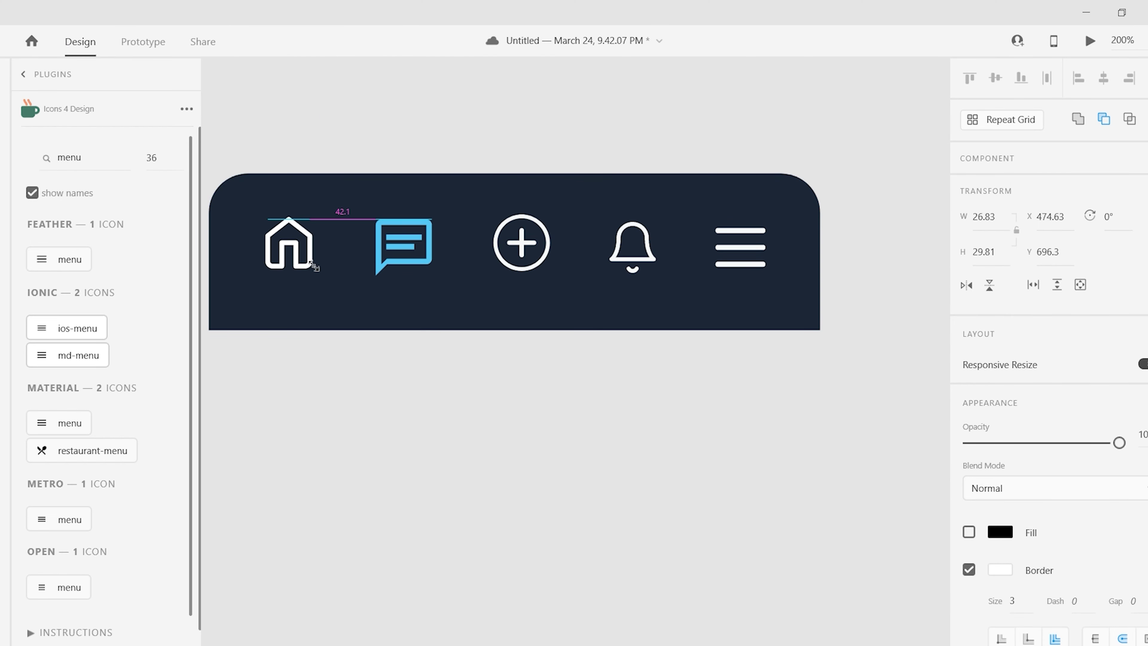
scroll(1008, 348, down, 4)
click(429, 271)
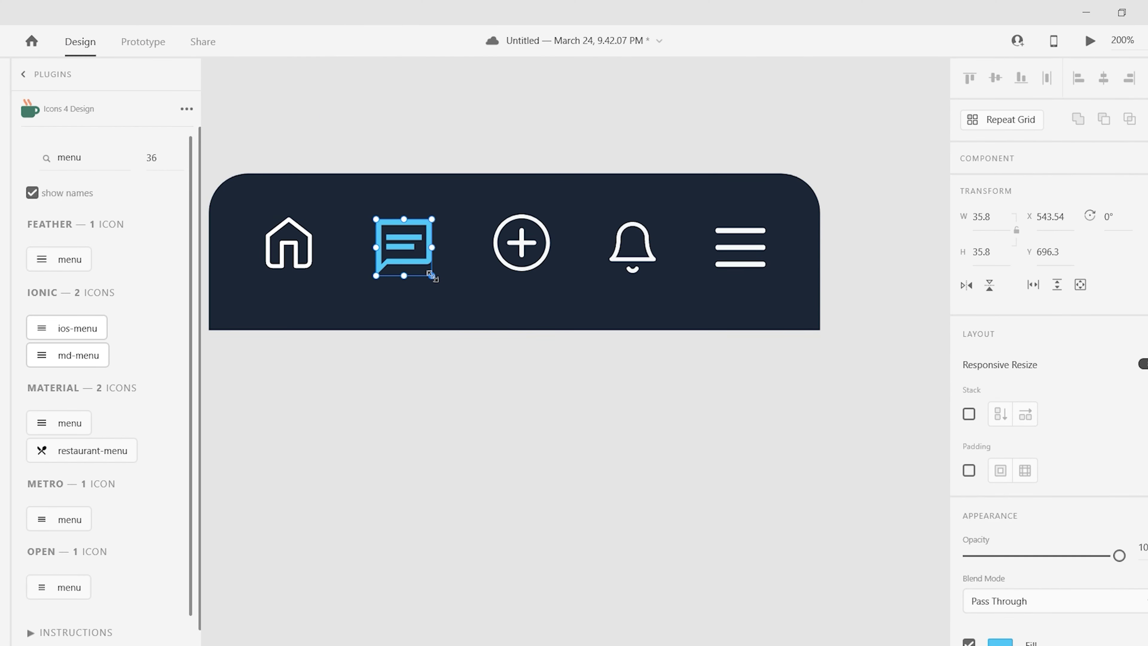
drag(551, 271, 545, 265)
click(655, 271)
drag(655, 270, 651, 267)
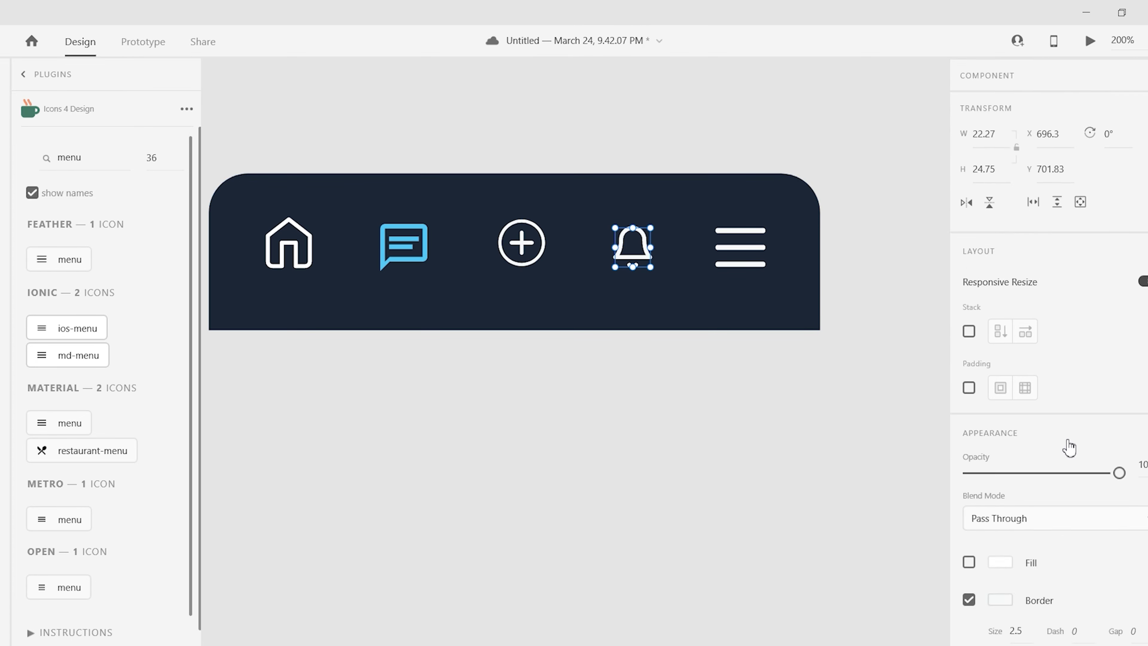
click(764, 264)
click(451, 267)
- Align the icon row on their centres and centre it within the bar
click(404, 246)
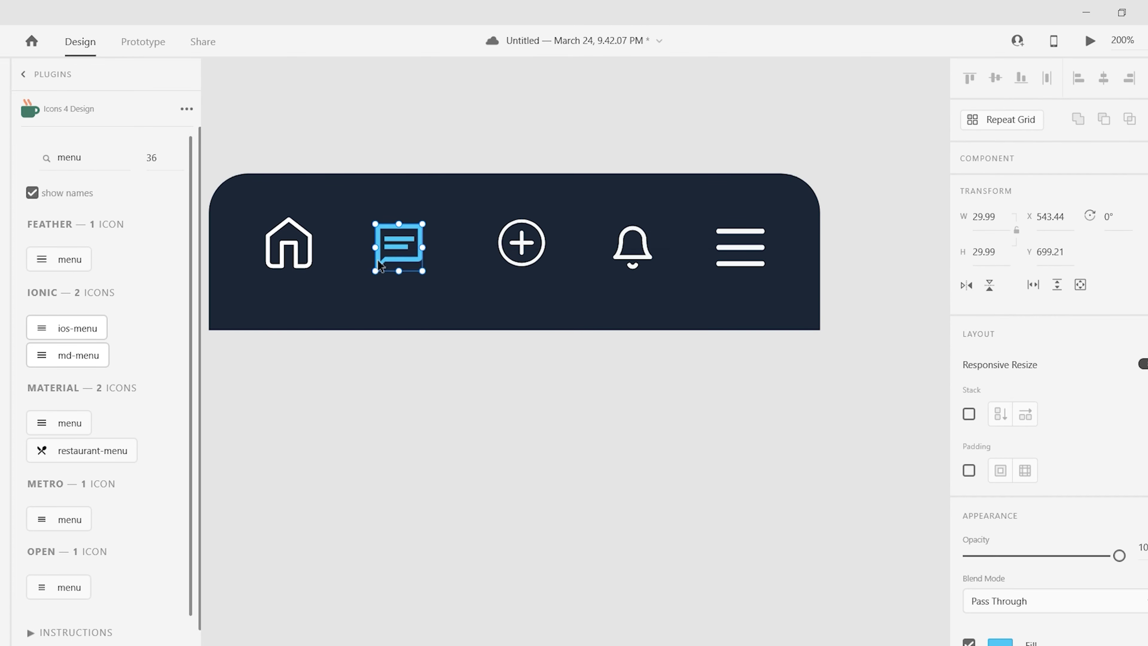
scroll(543, 316, up, 5)
click(726, 344)
key(ctrl+a)
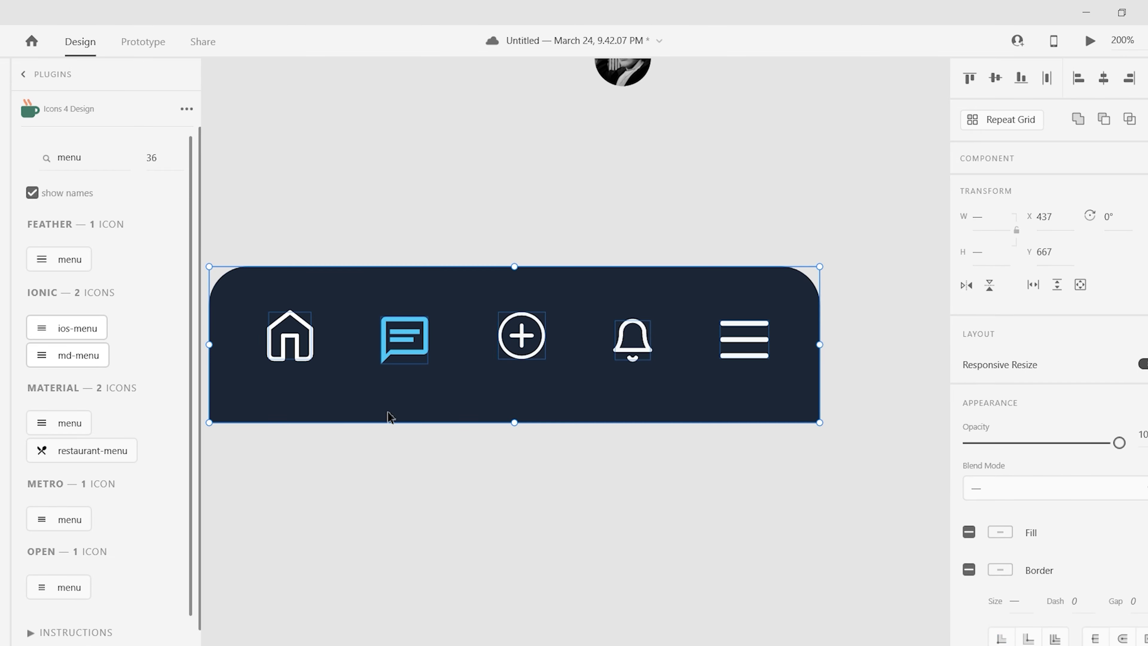
shift+click(390, 415)
click(996, 78)
drag(649, 352, 646, 354)
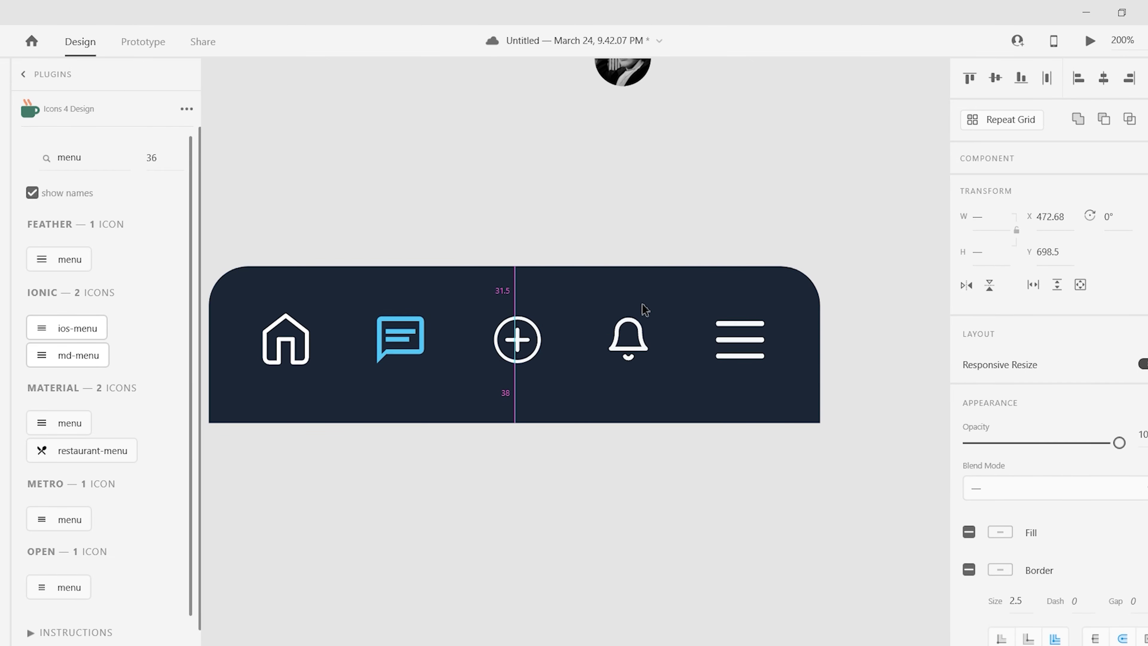
scroll(656, 288, down, 5)
scroll(561, 482, up, 4)
- Colour the plus, bell and menu icons muted grey #7E8892
click(730, 405)
shift+click(566, 399)
scroll(768, 452, down, 1)
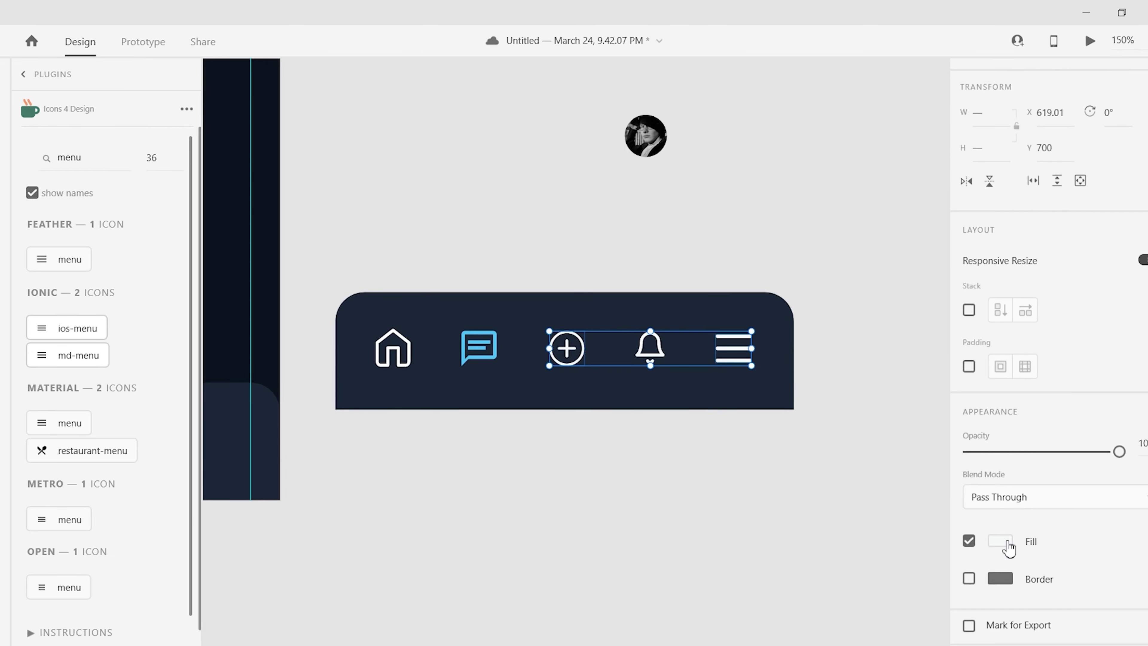
click(1000, 541)
click(784, 452)
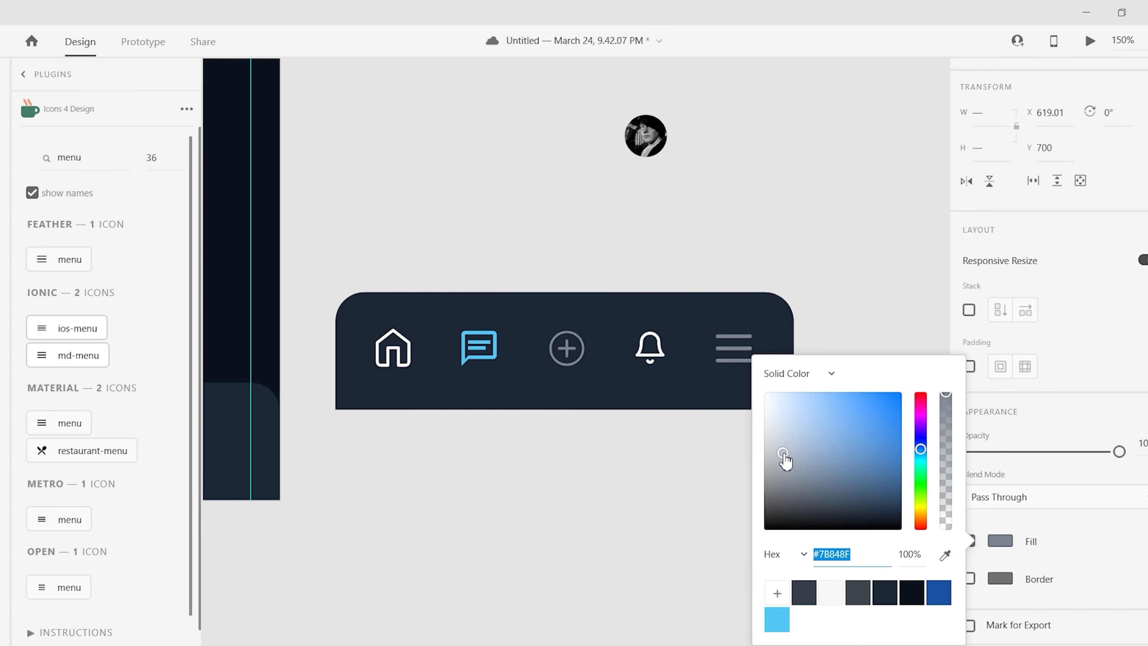
- Set the home icon's fill to grey #78828C like the others
click(649, 347)
click(392, 349)
click(1000, 569)
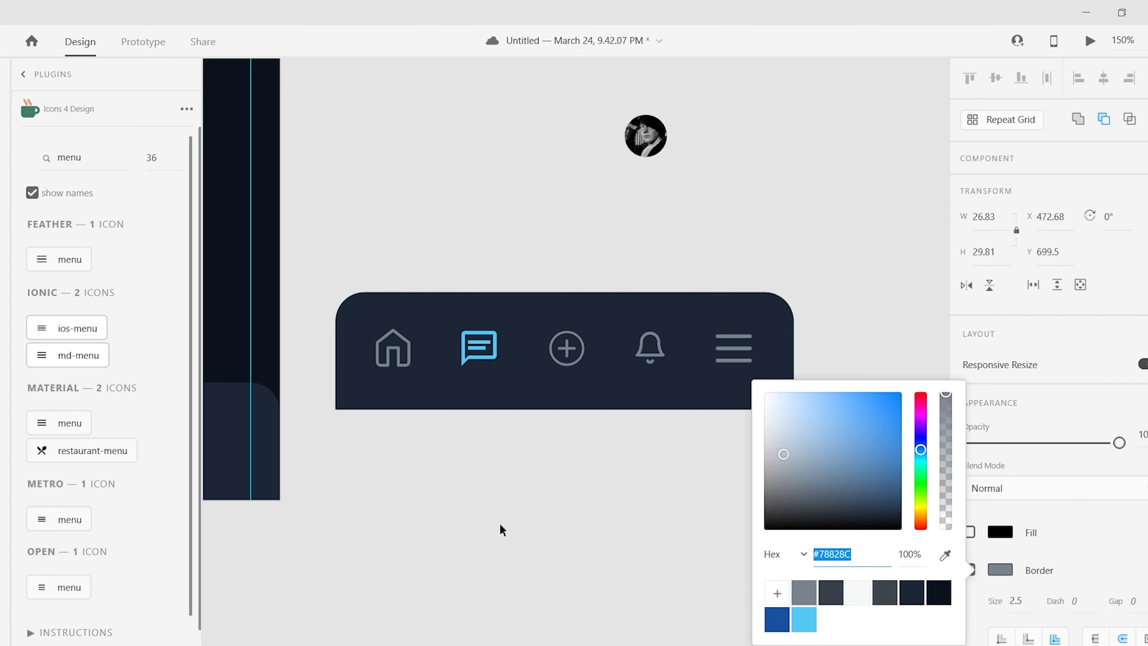
click(502, 530)
- Place the icon bar along the bottom of the Home Page artboard
scroll(469, 532, down, 3)
drag(648, 546, 841, 475)
drag(664, 464, 418, 510)
click(698, 490)
- Preview the Home Page with Ctrl+Enter to check the bottom bar
scroll(697, 490, up, 1)
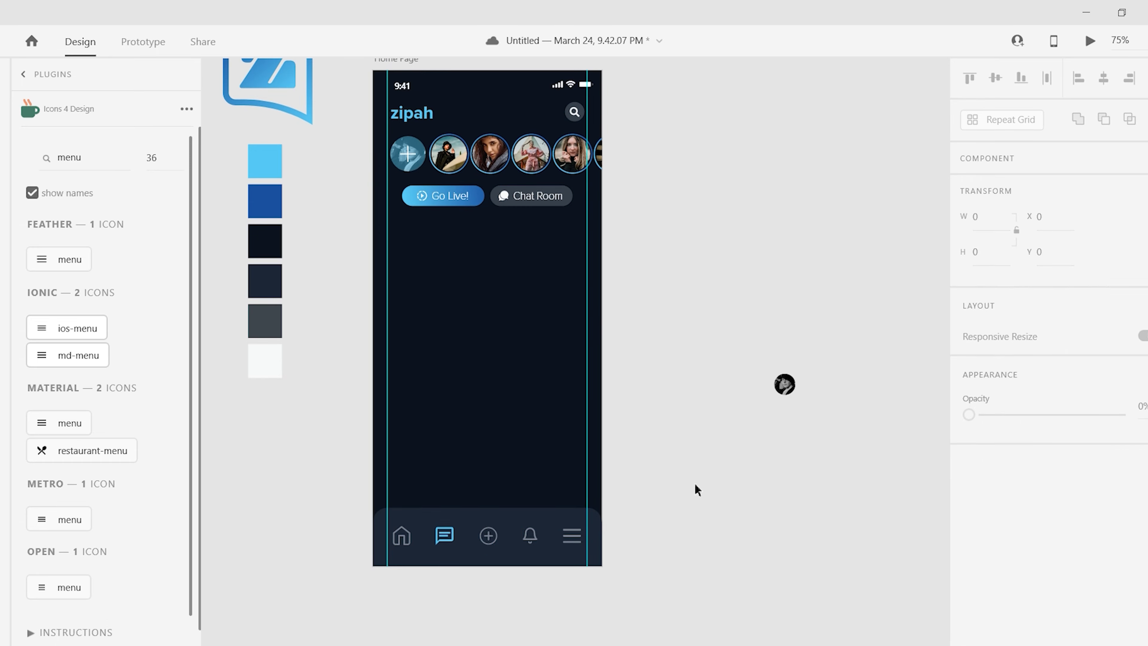
key(ctrl+Return)
click(325, 31)
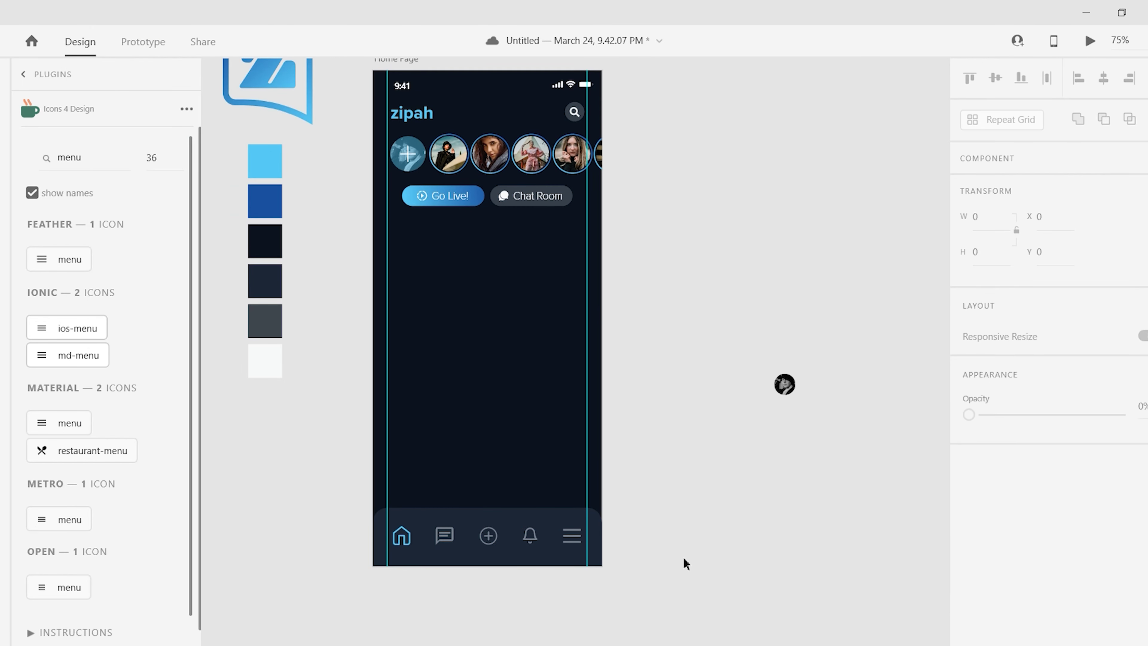
scroll(685, 563, up, 1)
key(ctrl+Return)
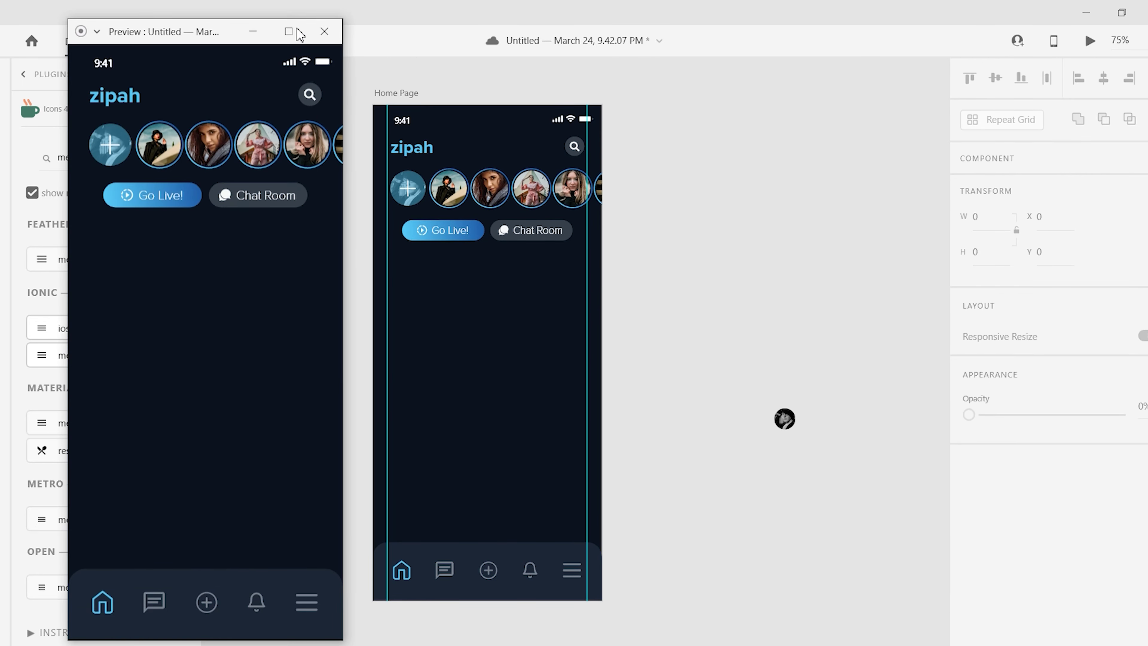
click(325, 32)
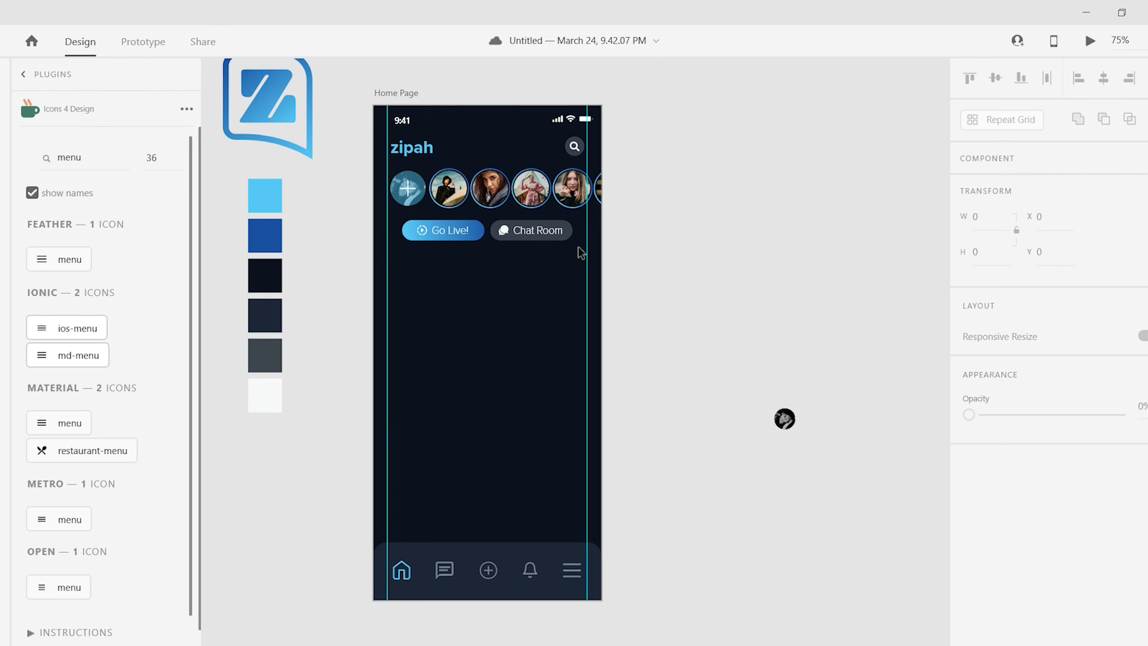
- Copy an avatar below Go Live, fill it with a user photo, and copy Chat Room beside it
scroll(476, 222, up, 3)
drag(421, 170, 339, 330)
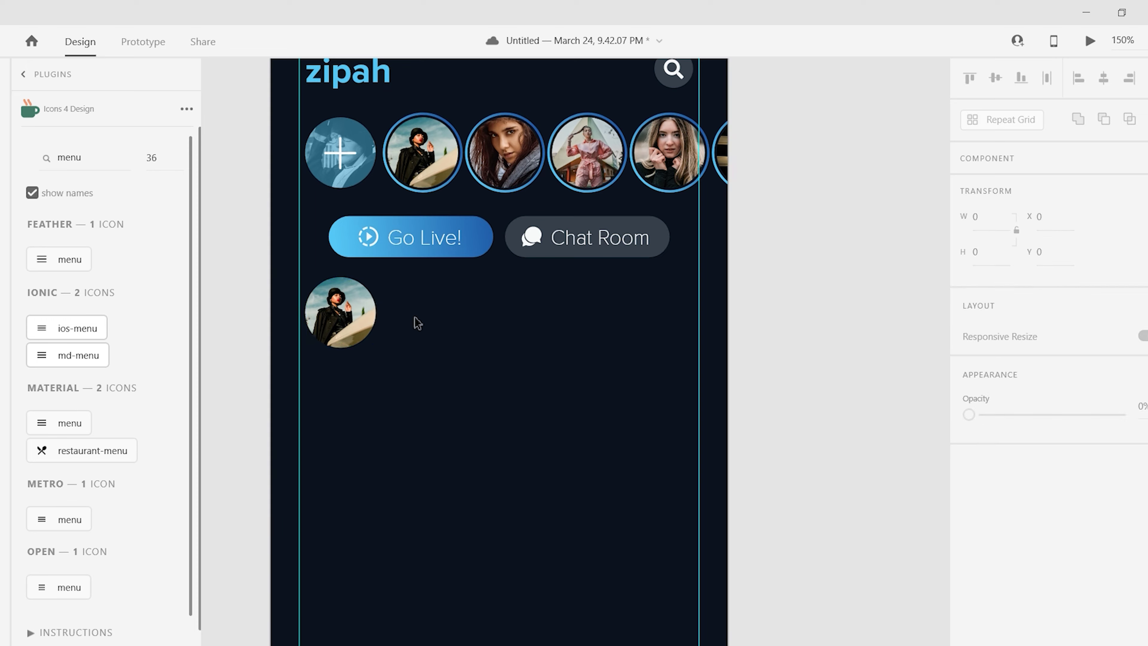
click(23, 73)
click(61, 458)
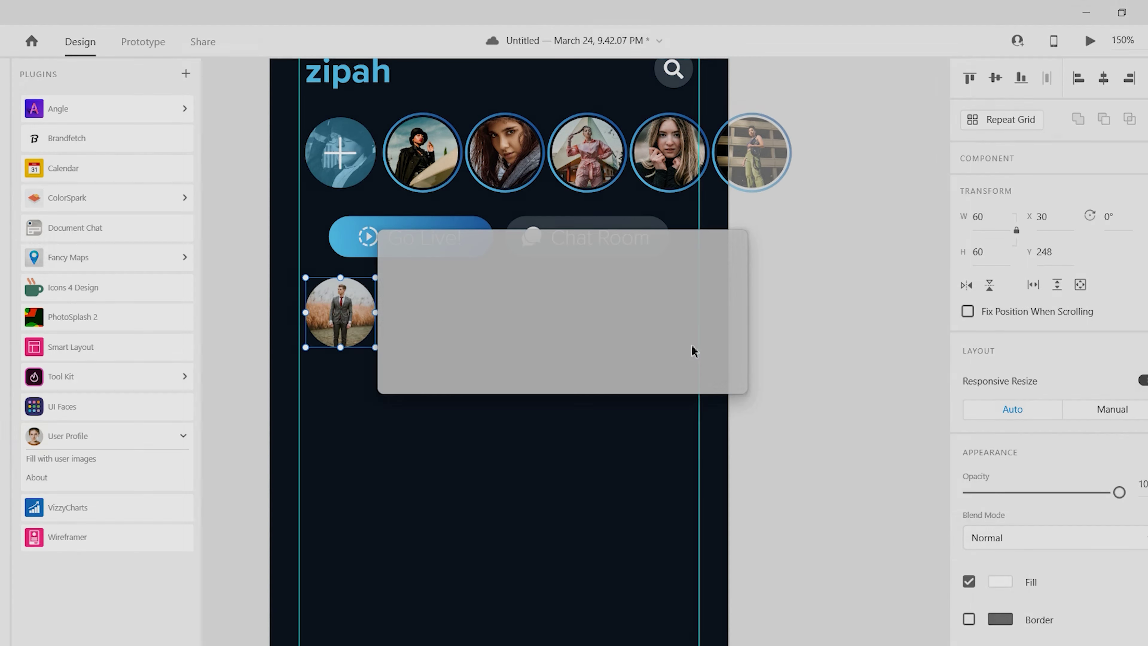
drag(354, 325, 354, 326)
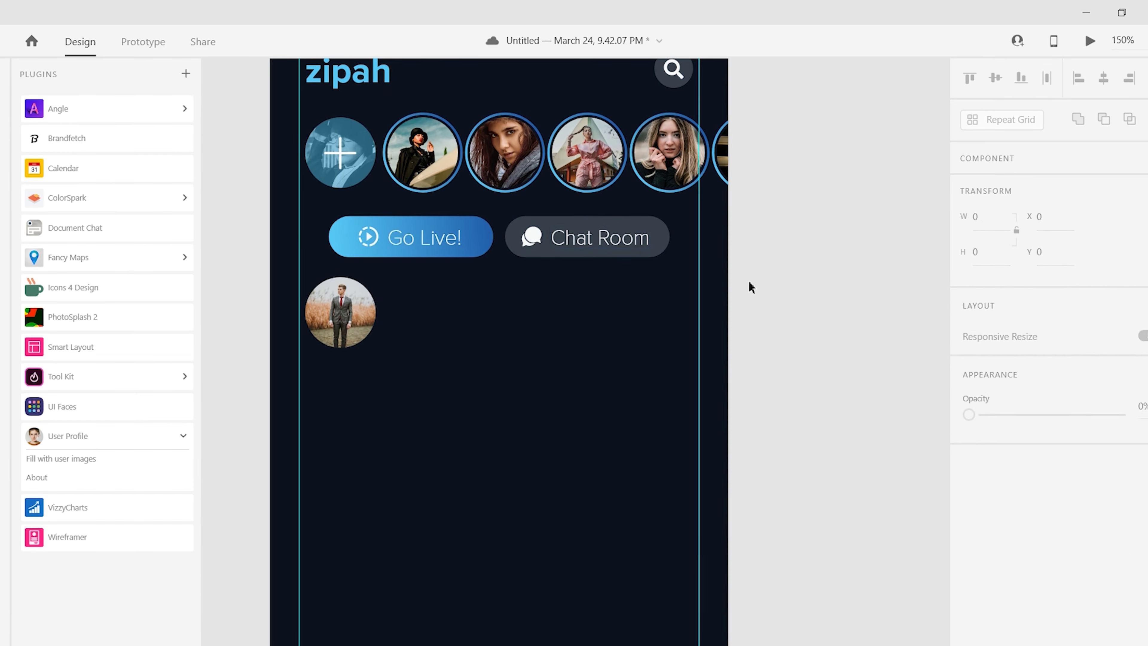
drag(583, 239, 410, 303)
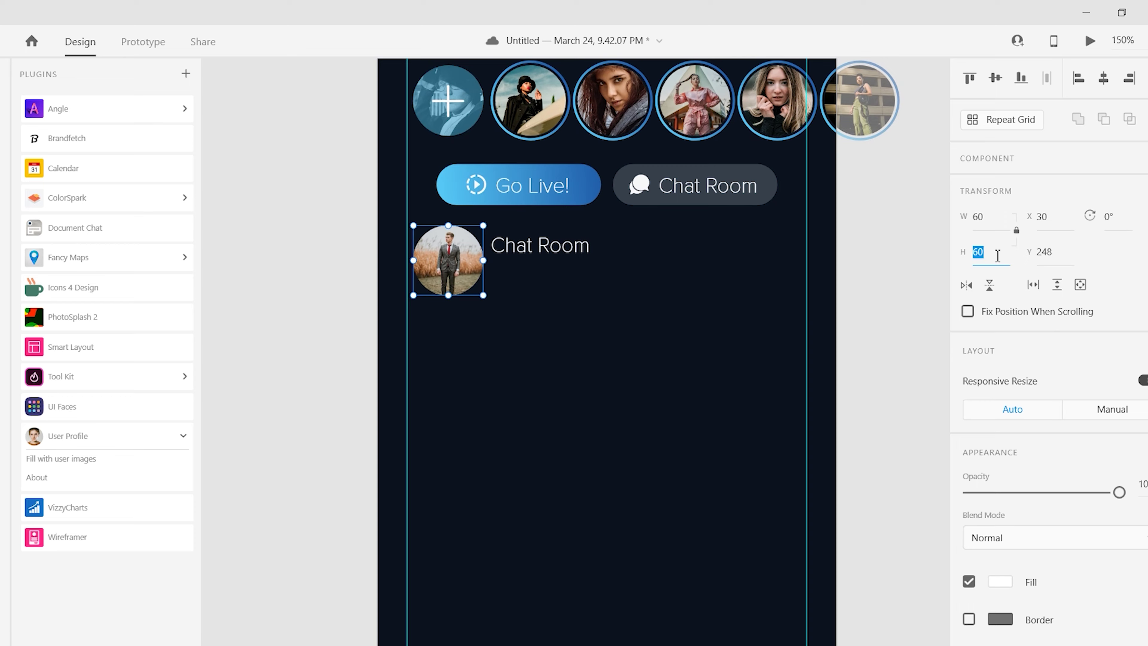
scroll(730, 382, down, 1)
- Set the copied label to Regular weight and retype it as a person's full name
scroll(731, 382, up, 2)
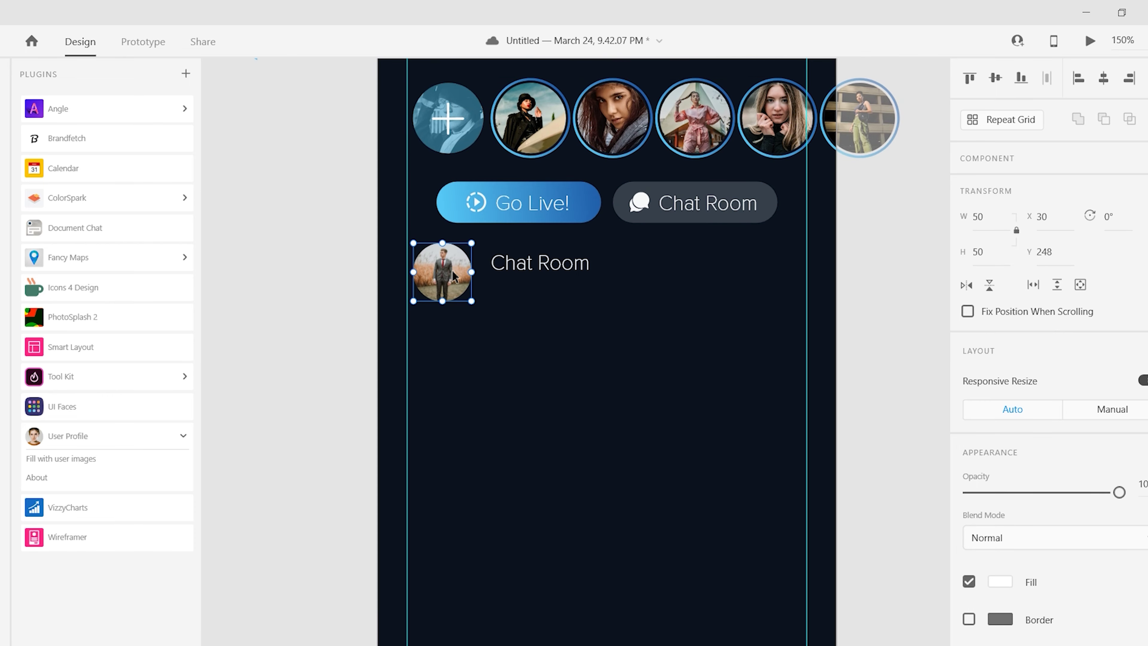
click(326, 328)
scroll(538, 233, up, 3)
click(464, 292)
click(1009, 521)
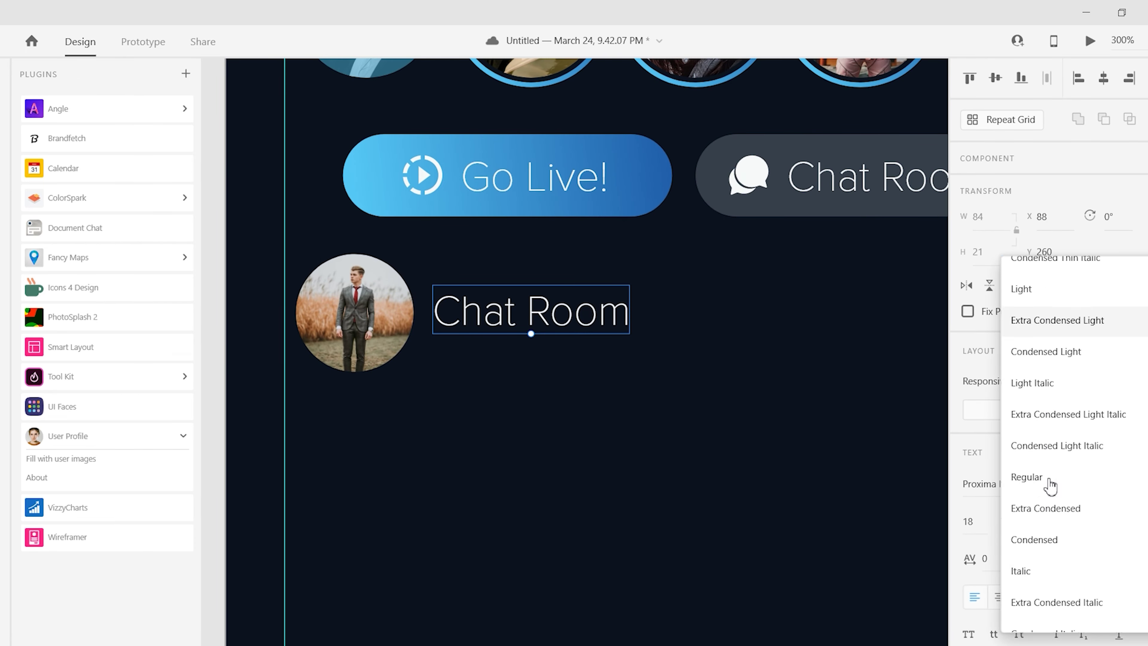
click(1049, 482)
key(Return)
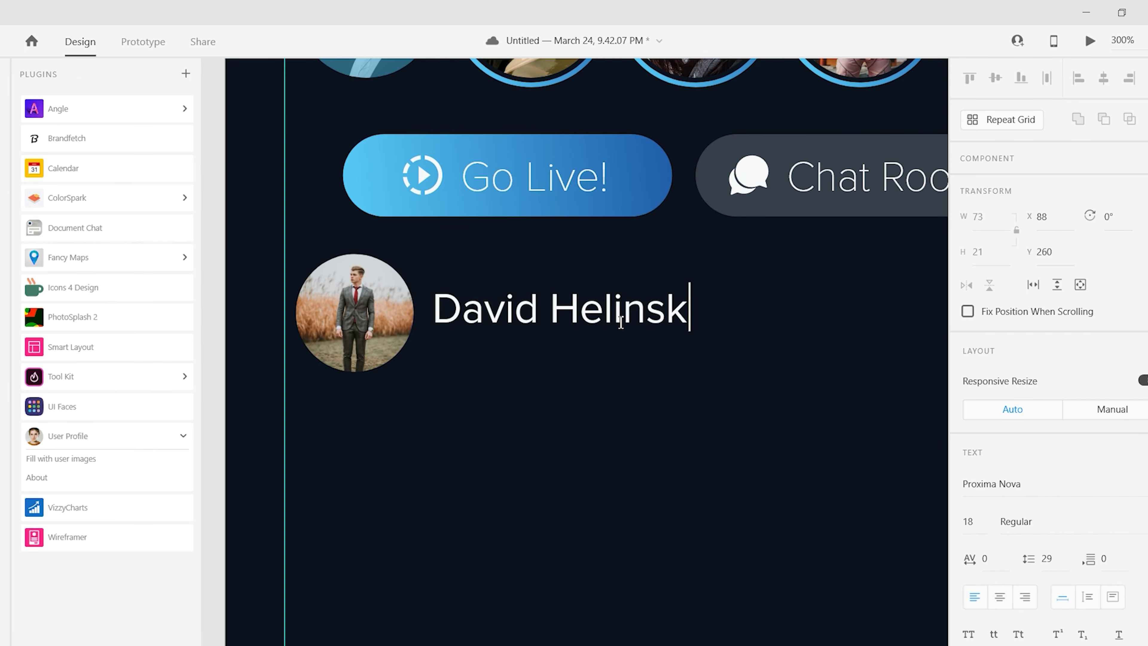
key(ctrl+minus)
key(Escape)
click(291, 423)
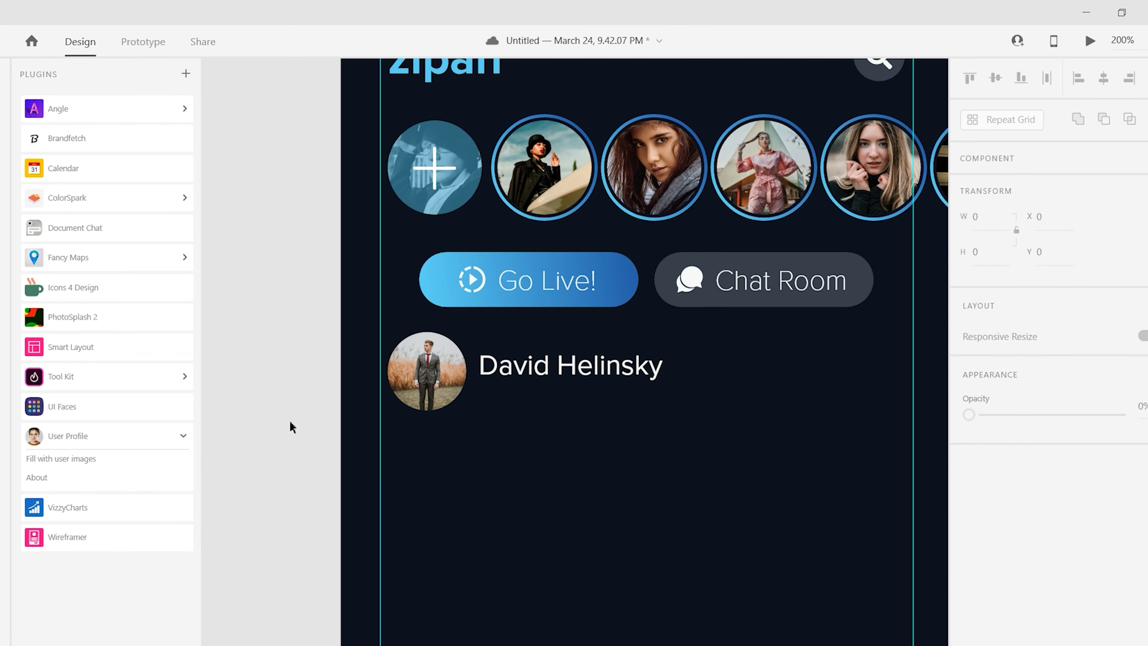
- Shrink the avatar to 45 px and line the name text up beside it
click(426, 371)
drag(466, 410, 458, 402)
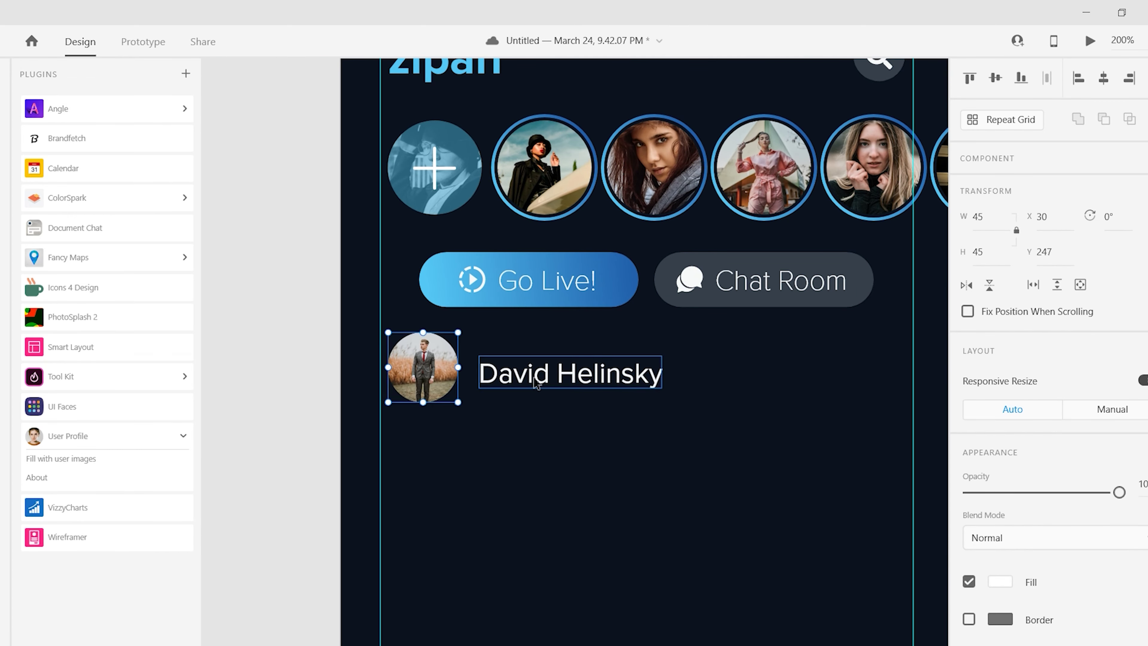
drag(537, 372, 533, 375)
scroll(538, 362, down, 2)
scroll(546, 307, up, 2)
- Replace the name with a lowercase username handle without the leading @
key(Return)
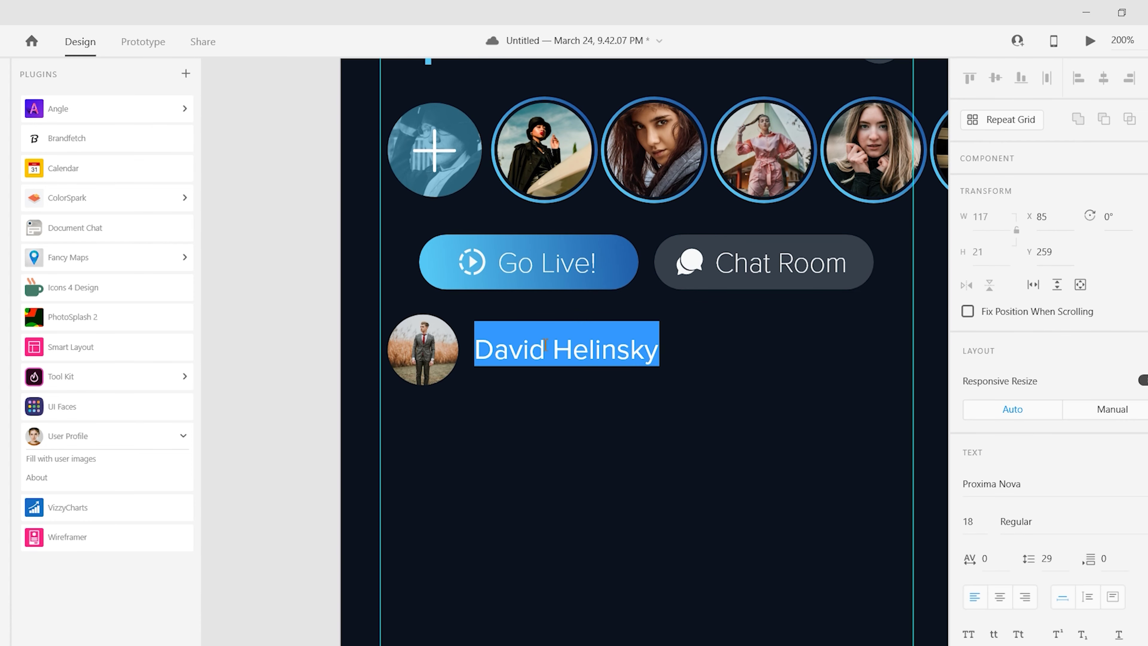
text(@dav)
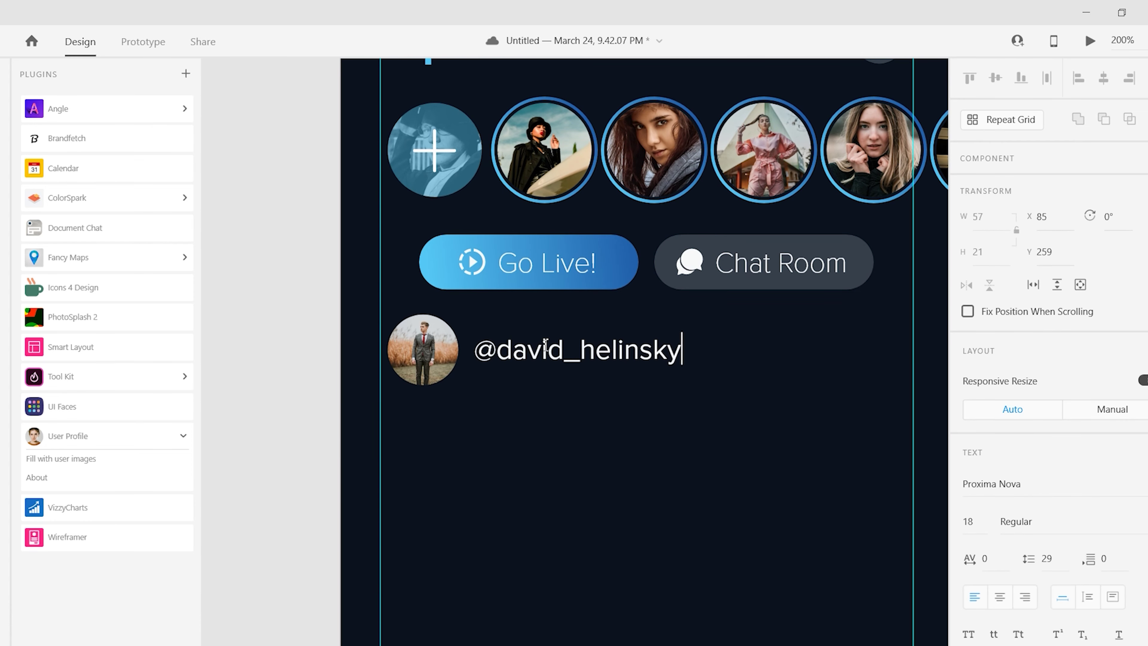
key(BackSpace)
click(282, 402)
scroll(733, 522, up, 1)
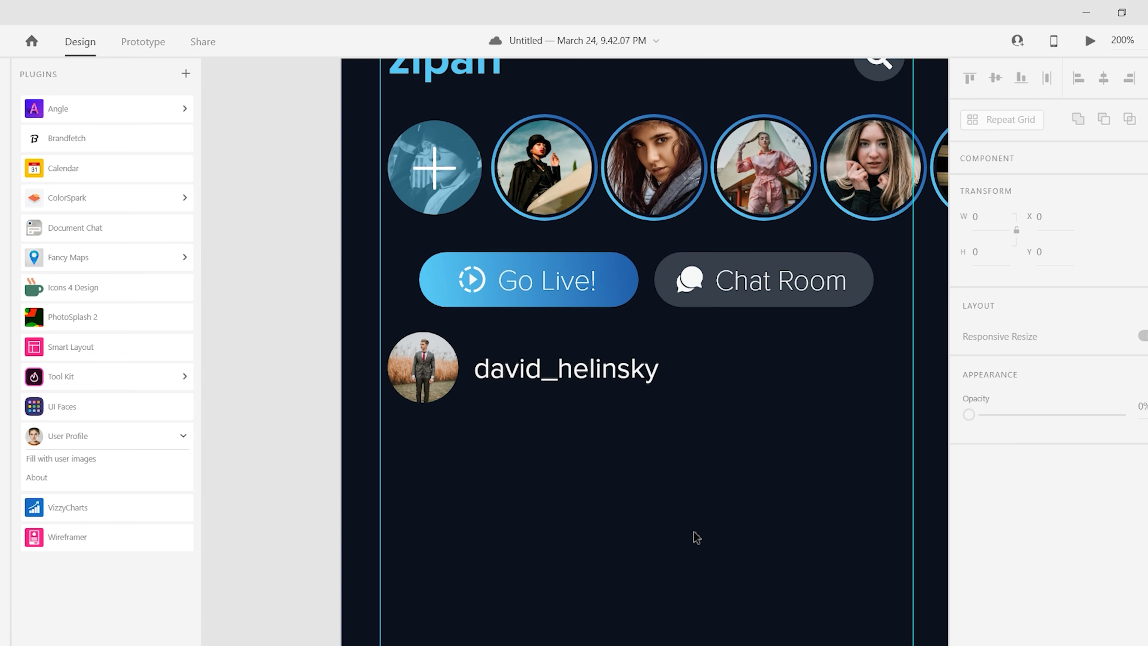
scroll(678, 452, down, 1)
scroll(542, 389, up, 2)
- Make a grouped row of three small grey dots at the username row's right end
scroll(497, 389, right, 5)
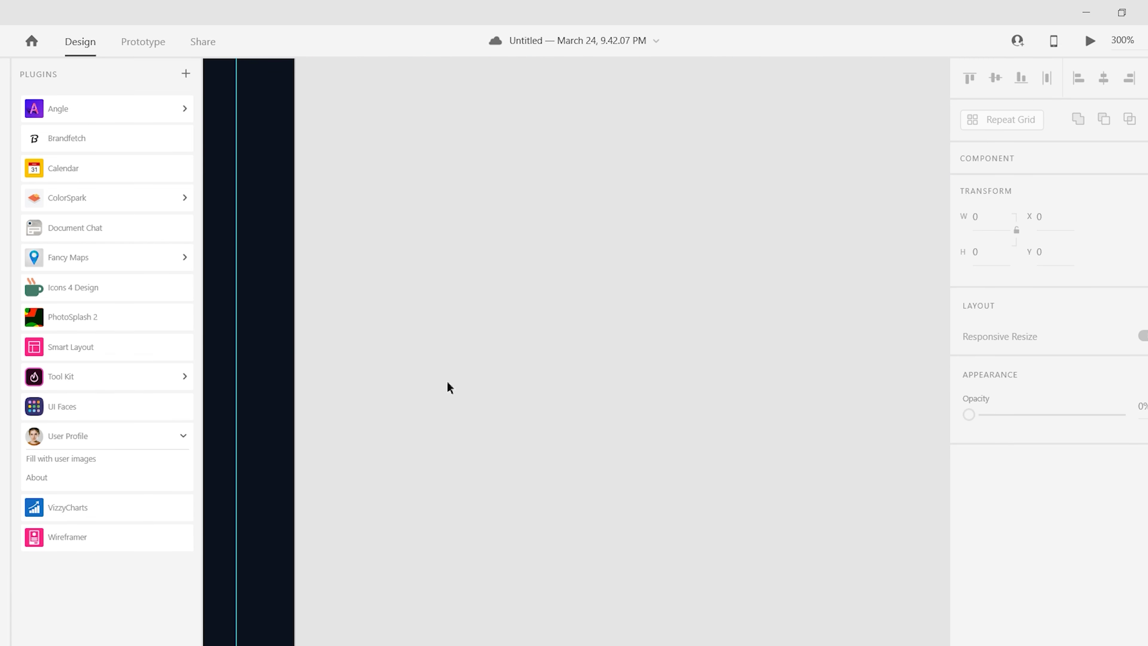
key(ctrl+v)
click(1000, 533)
click(872, 590)
key(Escape)
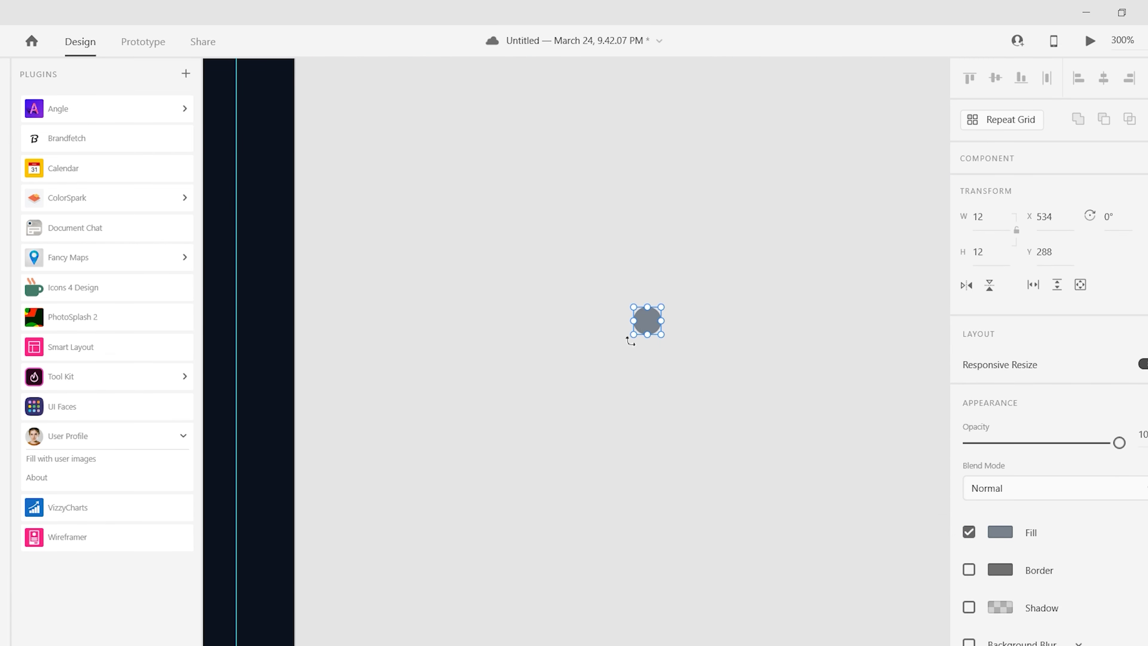
key(ctrl+1)
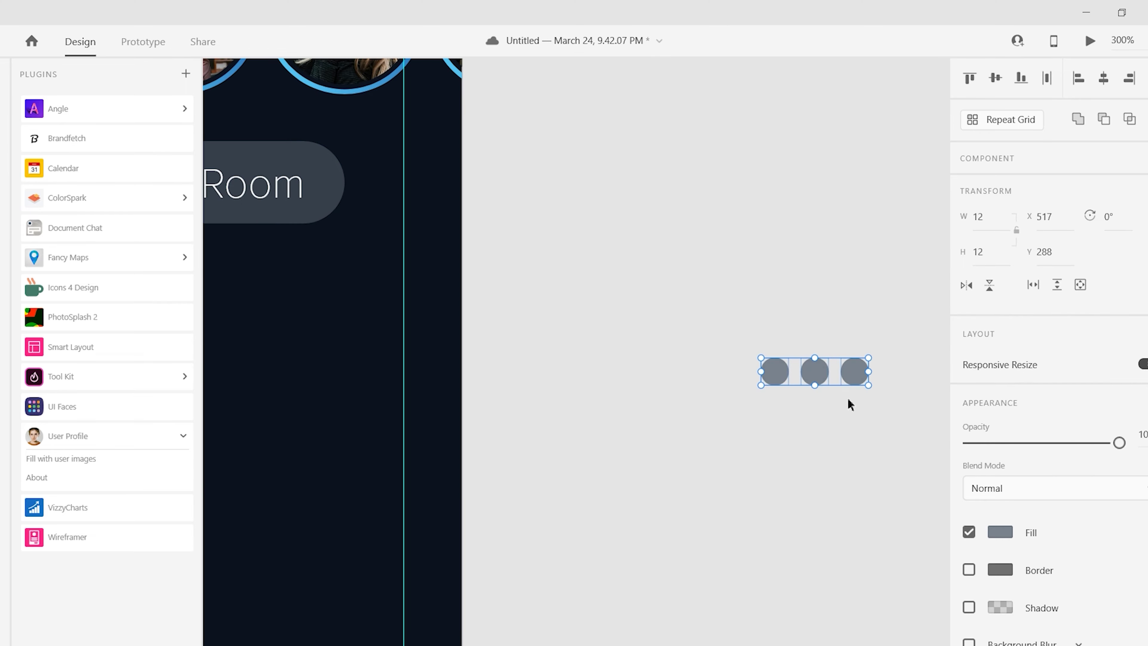
key(ctrl+g)
drag(578, 380, 580, 377)
scroll(580, 377, up, 2)
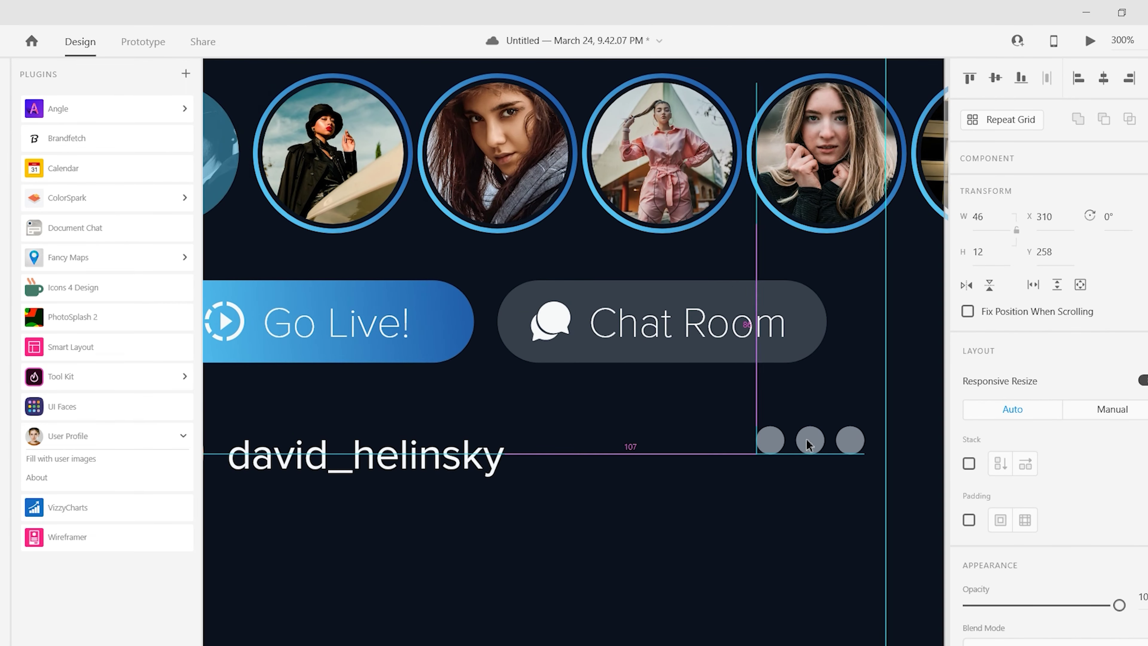
scroll(772, 453, right, 3)
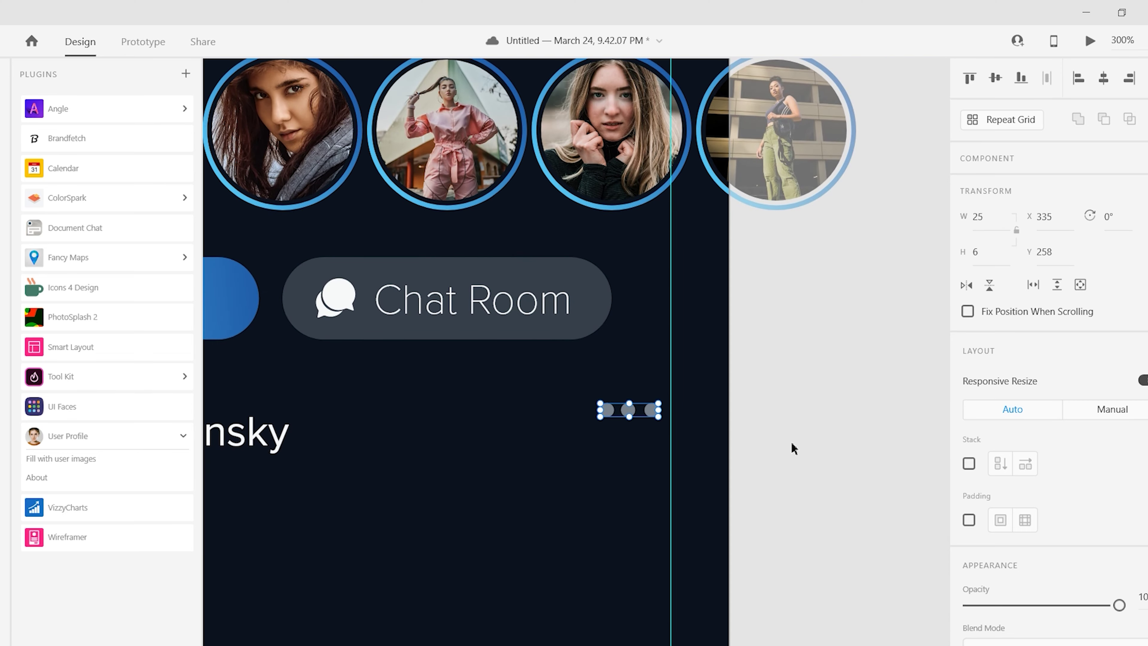
- Draw an empty text box below the username row
click(792, 448)
key(ctrl+1)
scroll(589, 452, up, 1)
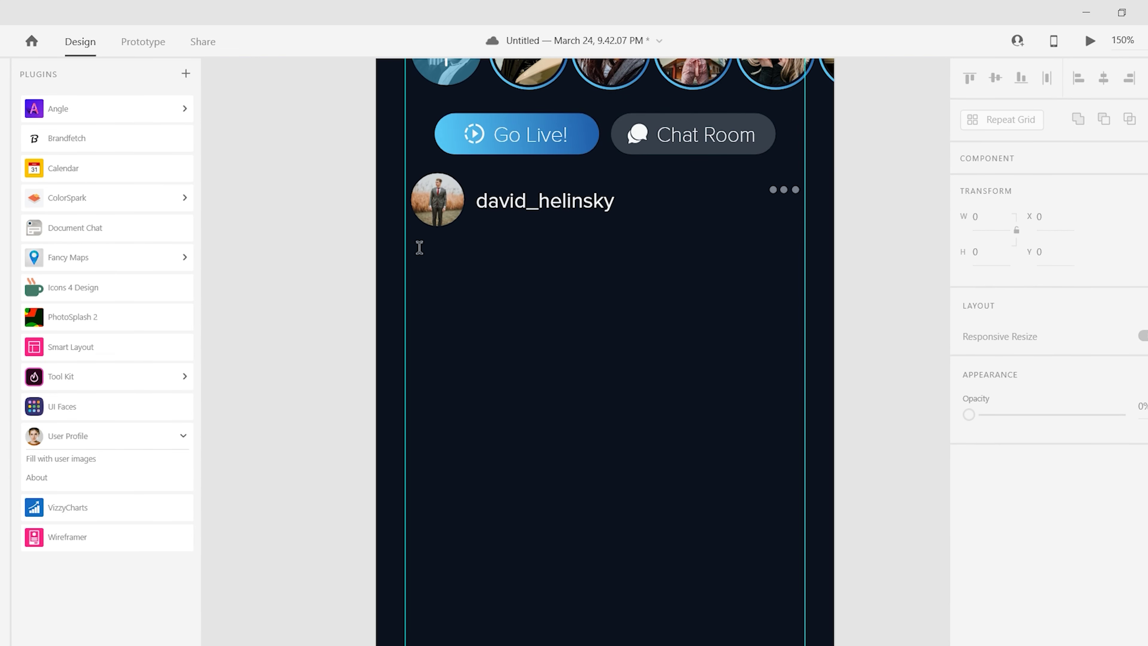
drag(419, 247, 719, 303)
- Set the post paragraph to Light weight and fit the lorem text to three lines
click(86, 376)
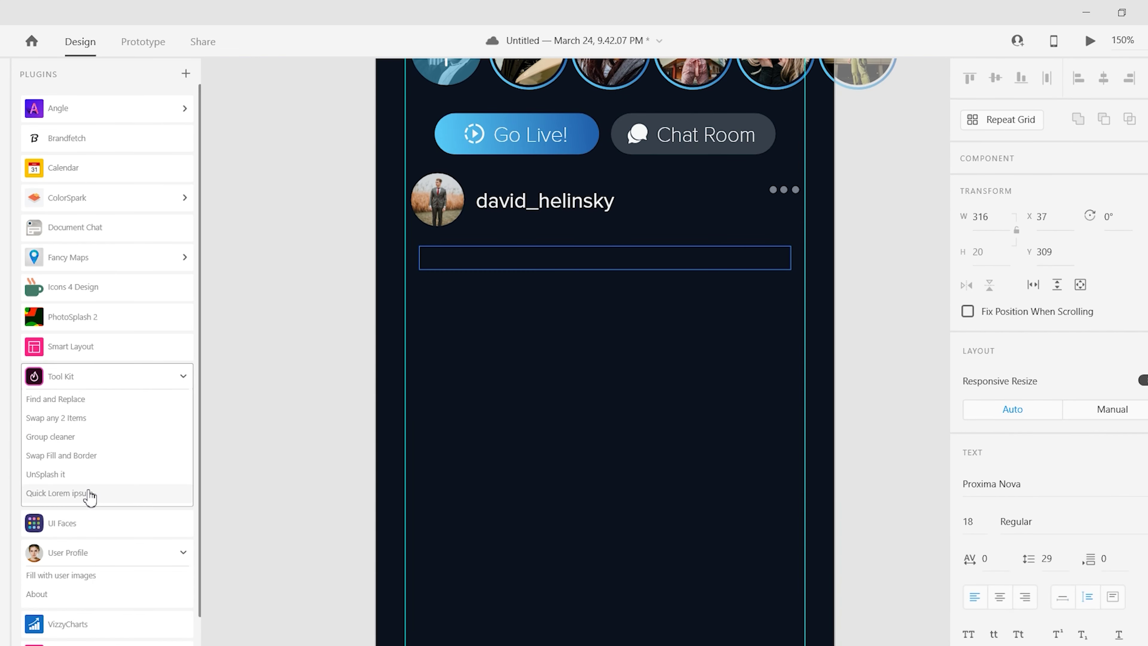
drag(605, 270, 605, 334)
scroll(1004, 388, down, 4)
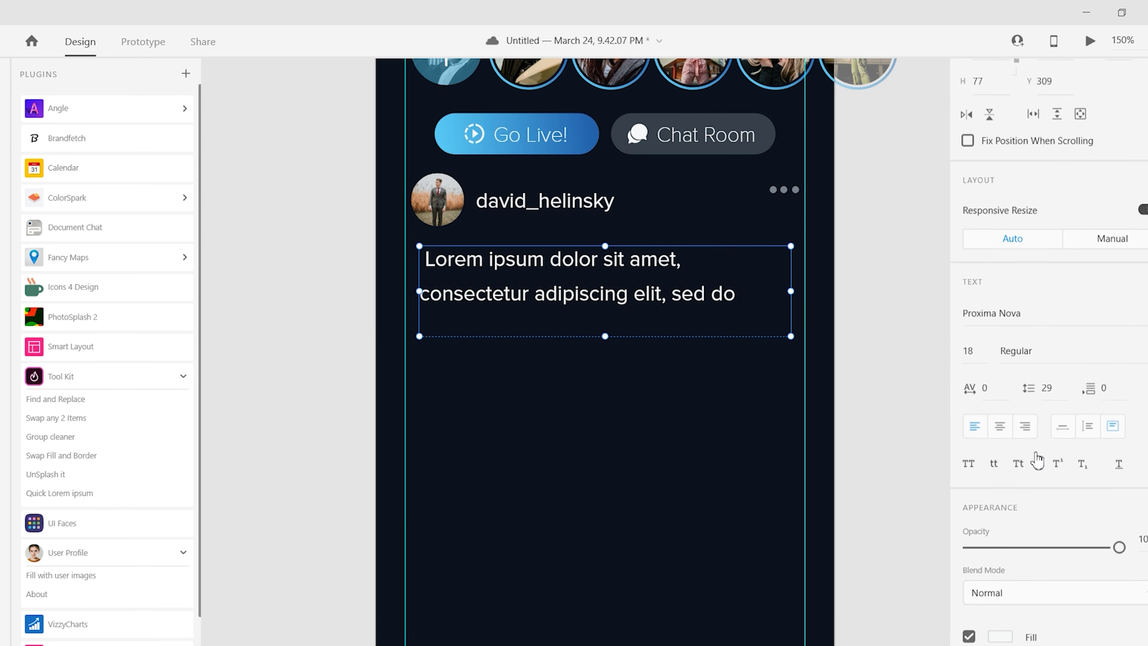
click(1017, 345)
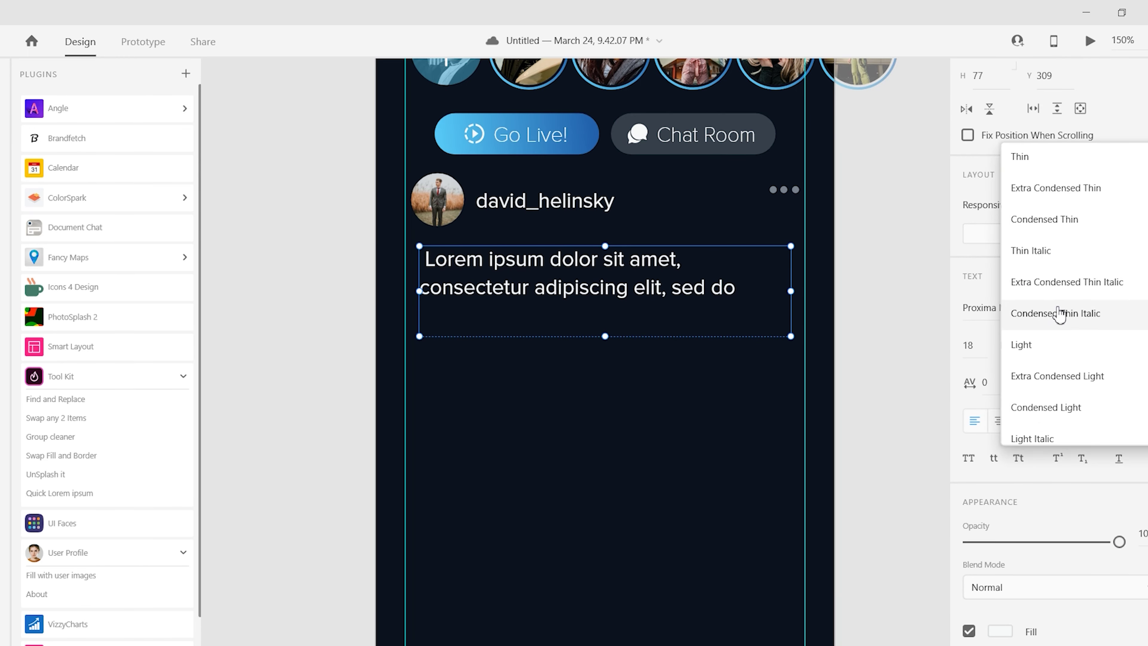
click(1071, 353)
scroll(962, 520, down, 2)
click(91, 493)
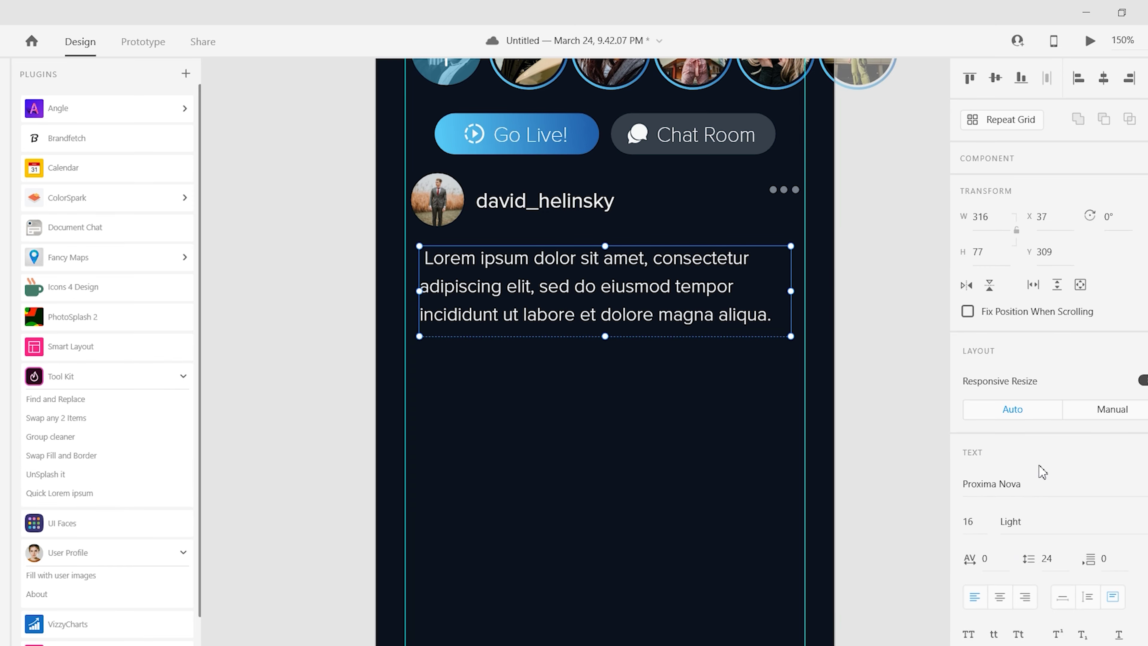
scroll(632, 407, up, 2)
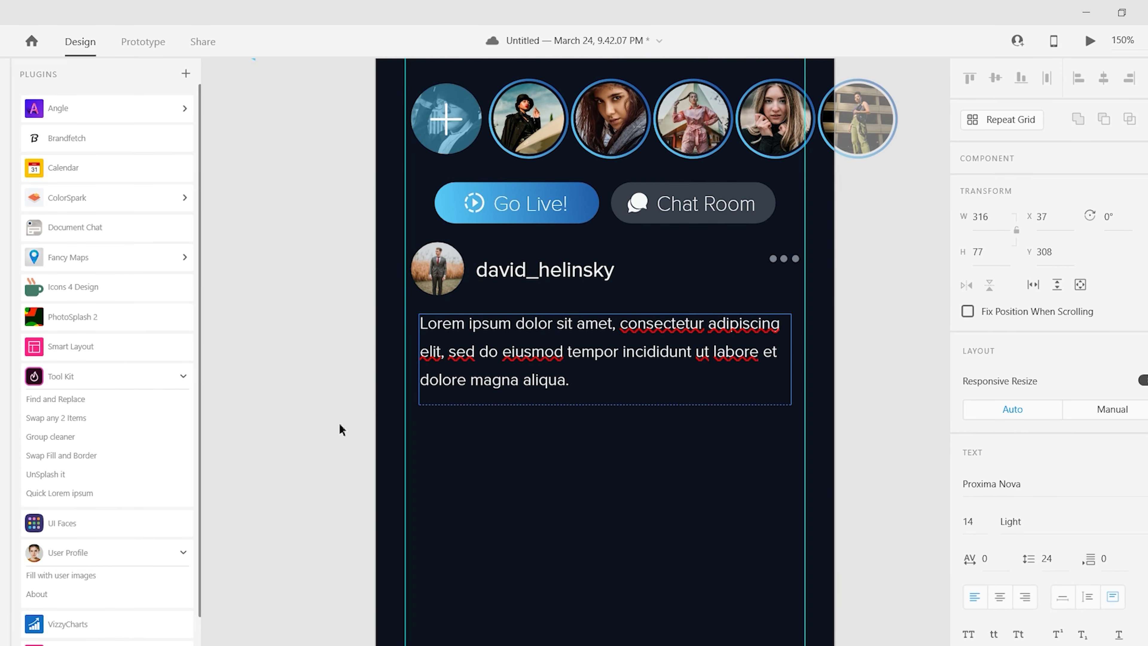
key(Escape)
- Add more lorem text to the paragraph and review its text colour
key(Escape)
scroll(295, 359, down, 2)
click(769, 285)
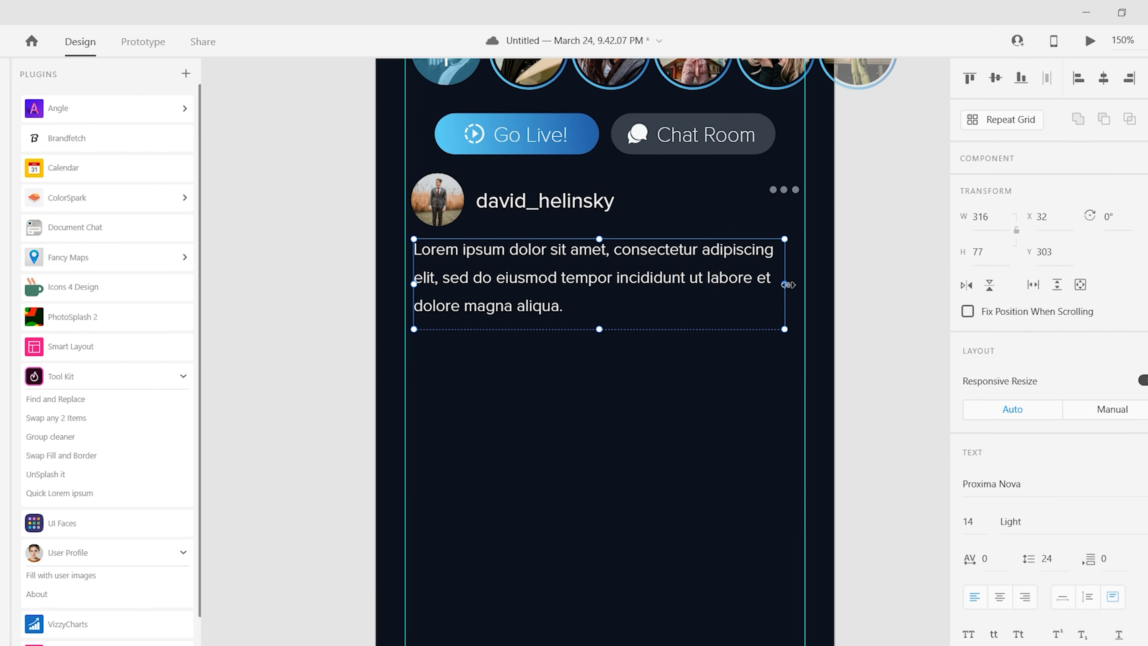
key(Escape)
scroll(879, 308, up, 1)
click(85, 493)
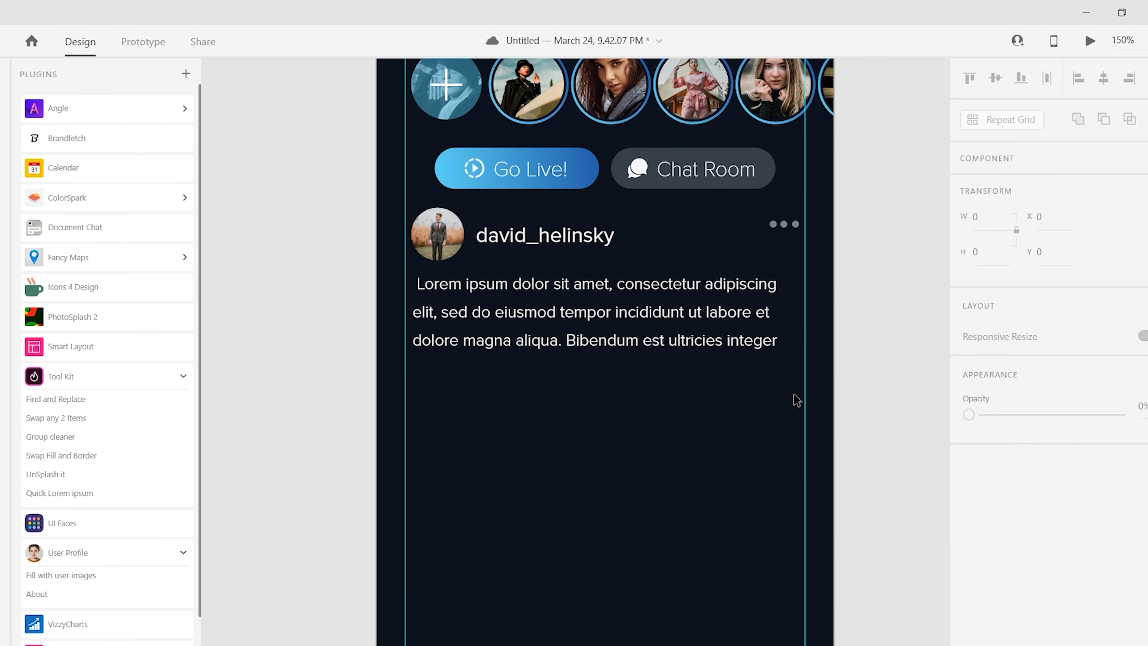
click(678, 312)
click(1000, 465)
click(544, 235)
click(1000, 465)
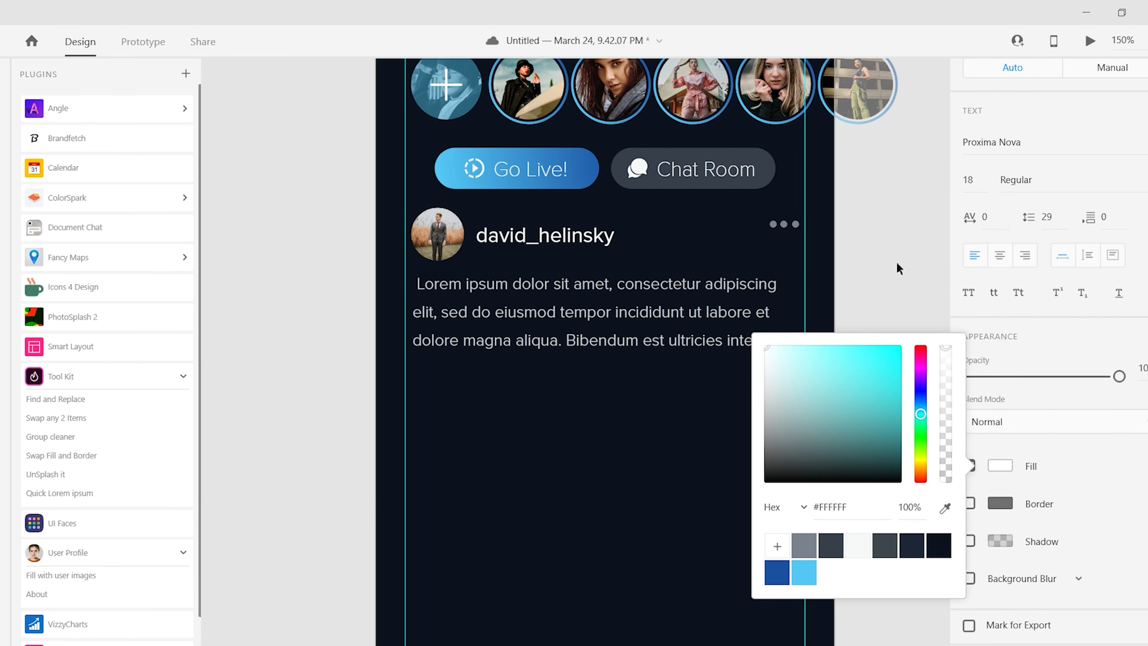
click(678, 312)
key(Escape)
scroll(867, 343, up, 1)
scroll(866, 343, down, 1)
- Delete the extra trailing sentence so the caption ends at 'dolore magna aliqua.'
double_click(778, 306)
drag(779, 305, 565, 306)
key(BackSpace)
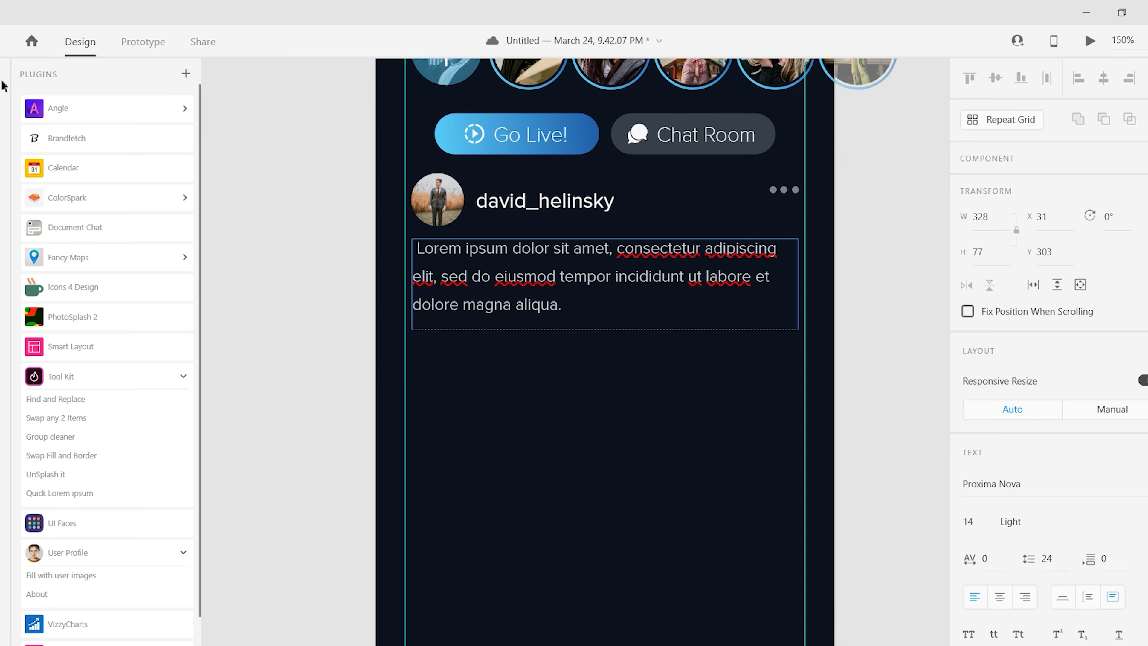
key(Escape)
- Draw a full-width rectangle below the post text
key(r)
mouse_move(378, 318)
mouse_down()
mouse_move(810, 605)
mouse_move(532, 322)
mouse_move(854, 502)
mouse_up()
scroll(527, 362, up, 4)
- Open PhotoSplash 2, clear the old keyword tags and select the placeholder rectangle
click(90, 316)
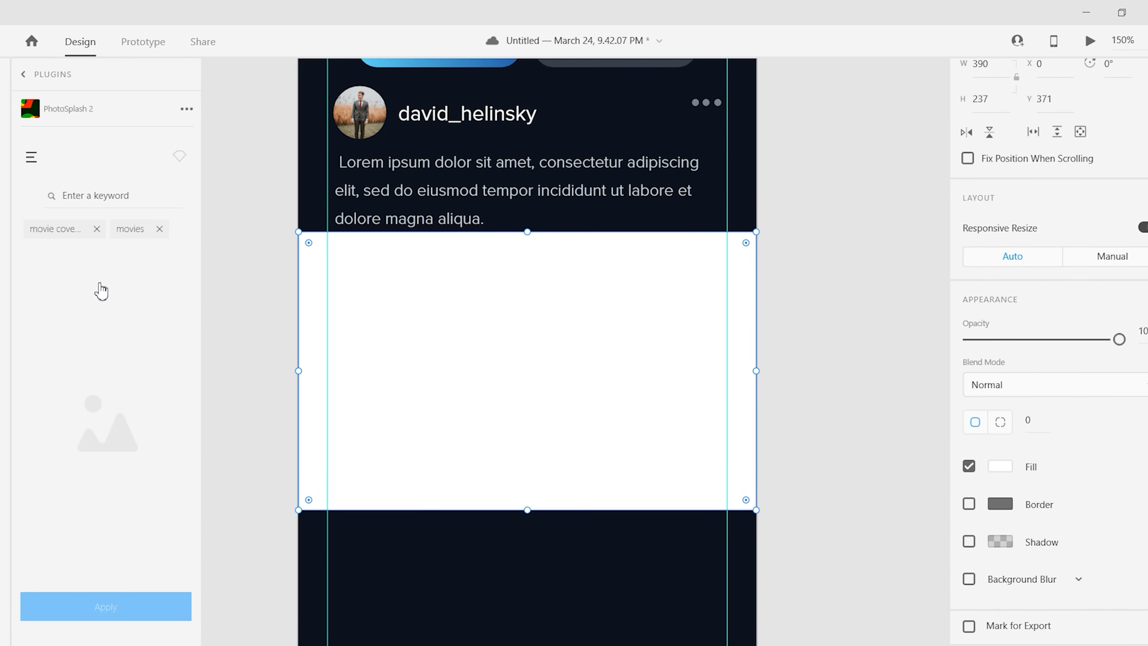
click(168, 232)
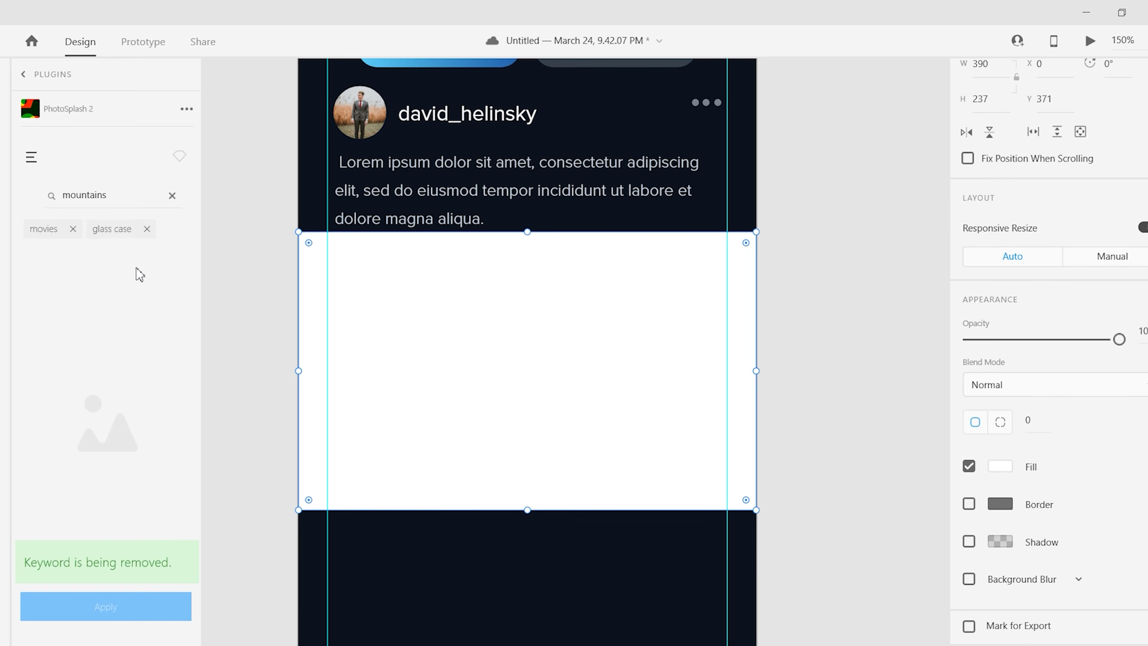
click(277, 306)
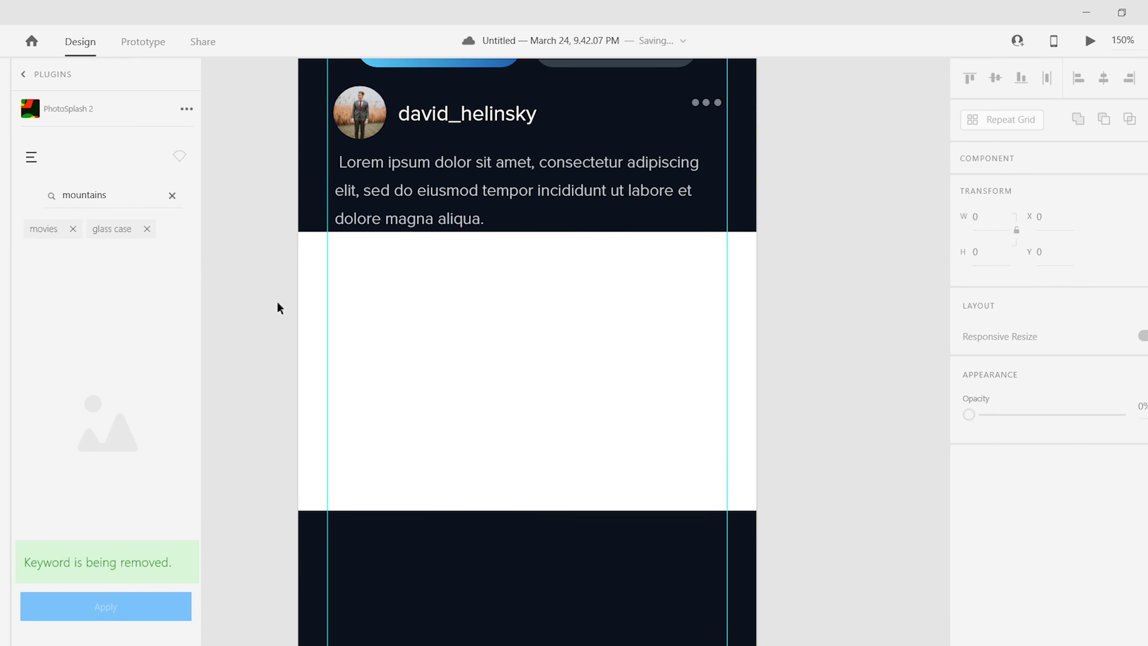
click(57, 72)
click(90, 347)
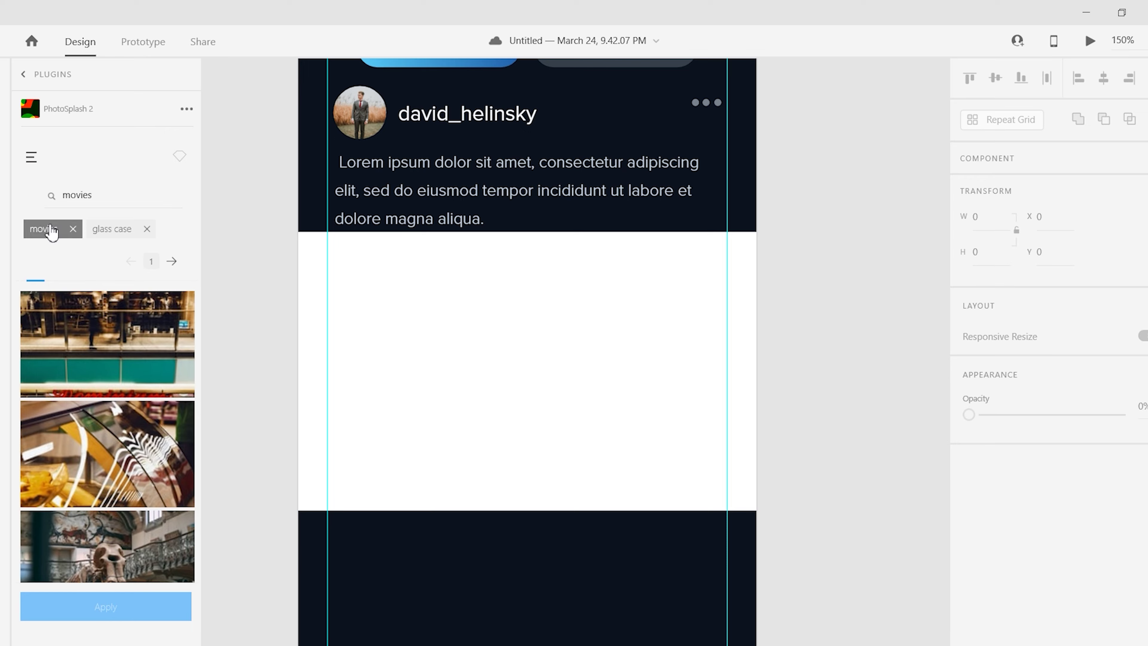
key(Return)
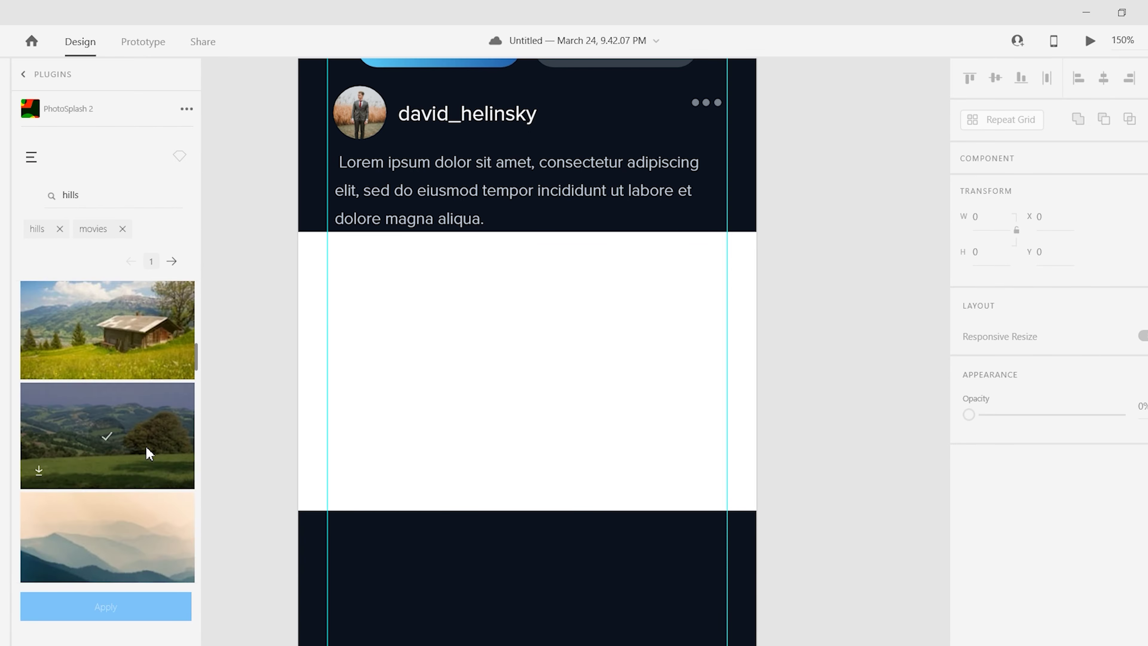
click(146, 449)
click(464, 351)
- Search 'new york' and fill the rectangle with the Times Square night photo
triple_click(53, 197)
text(new york)
key(Return)
click(181, 423)
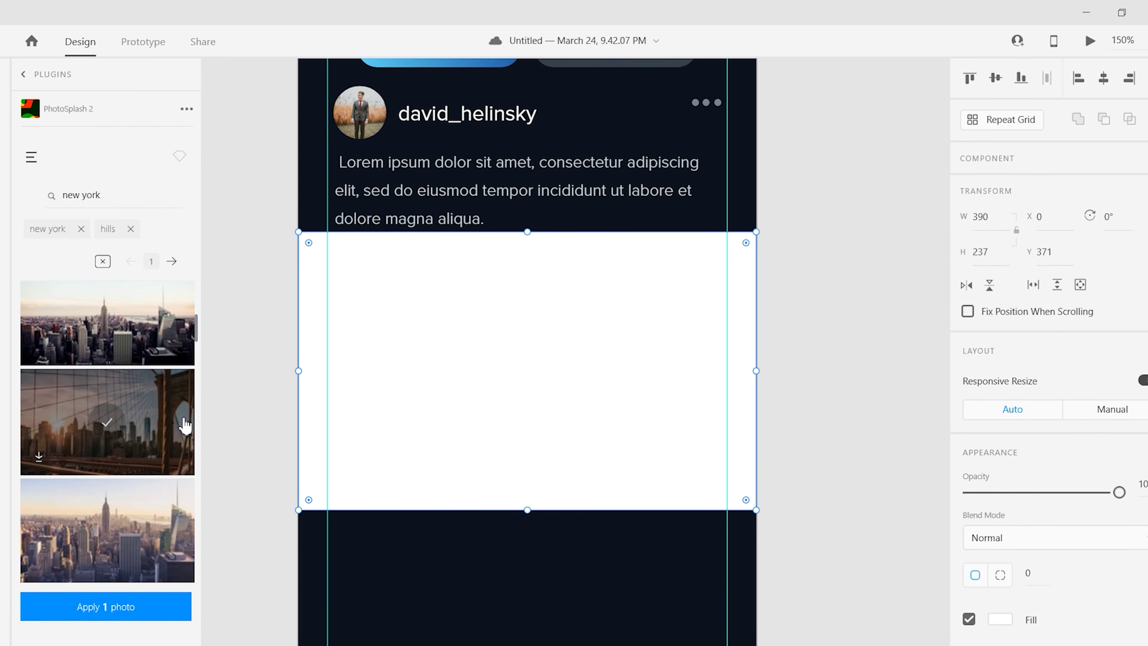
click(142, 598)
click(127, 437)
click(103, 333)
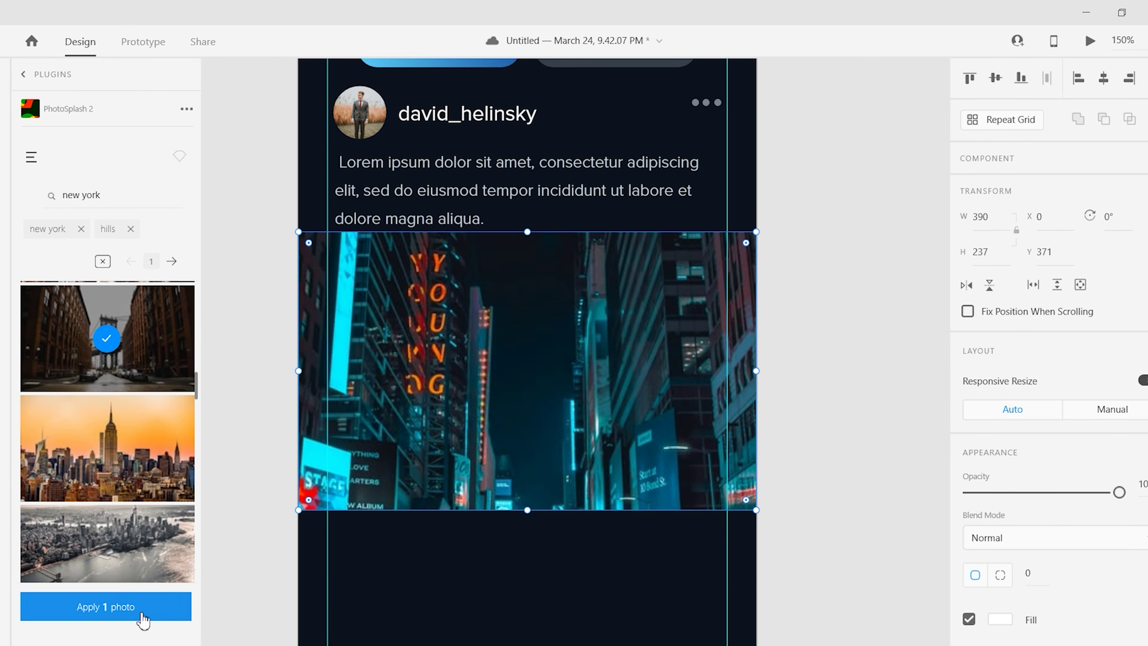
click(146, 613)
click(148, 605)
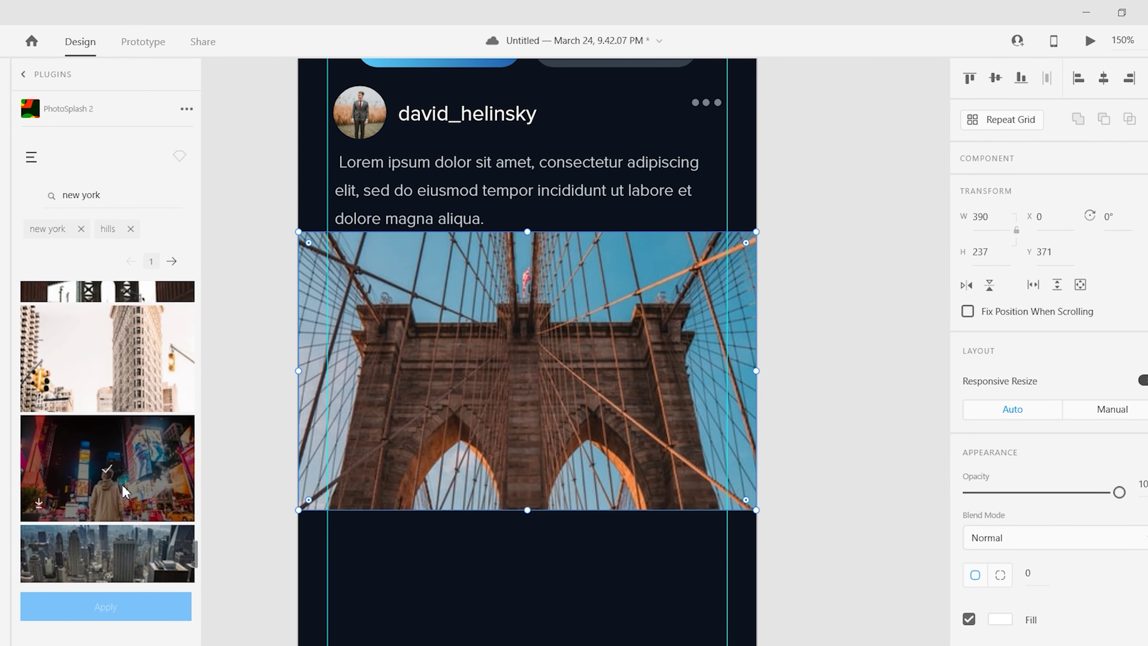
click(107, 419)
click(136, 606)
scroll(504, 491, up, 3)
scroll(504, 491, down, 2)
scroll(770, 423, down, 2)
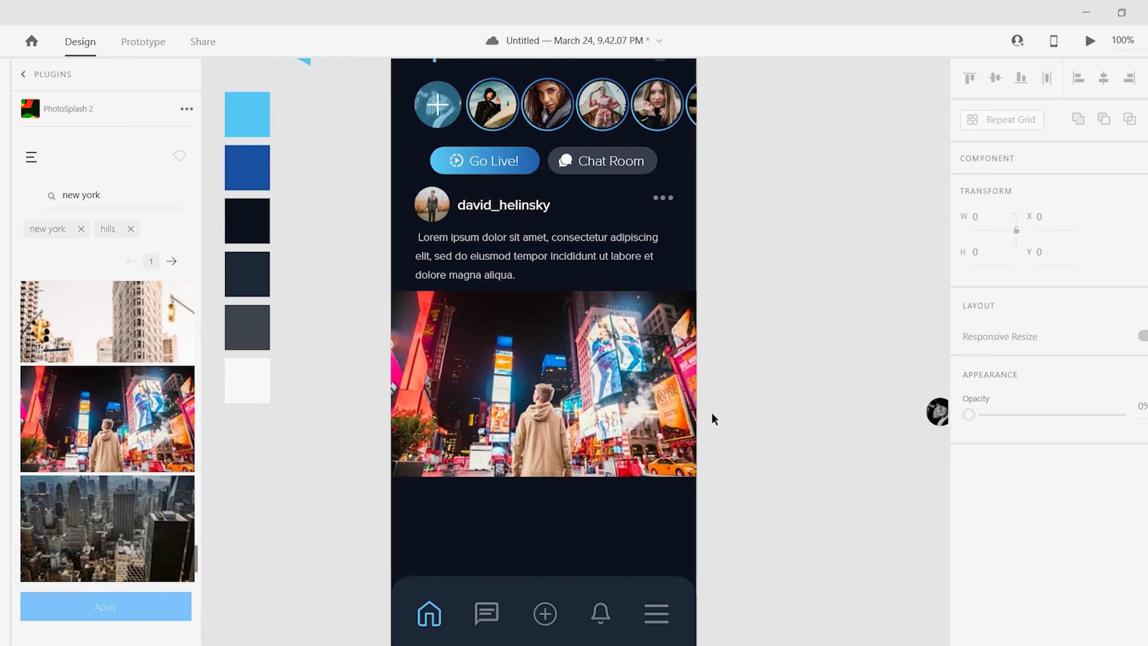
scroll(713, 415, up, 2)
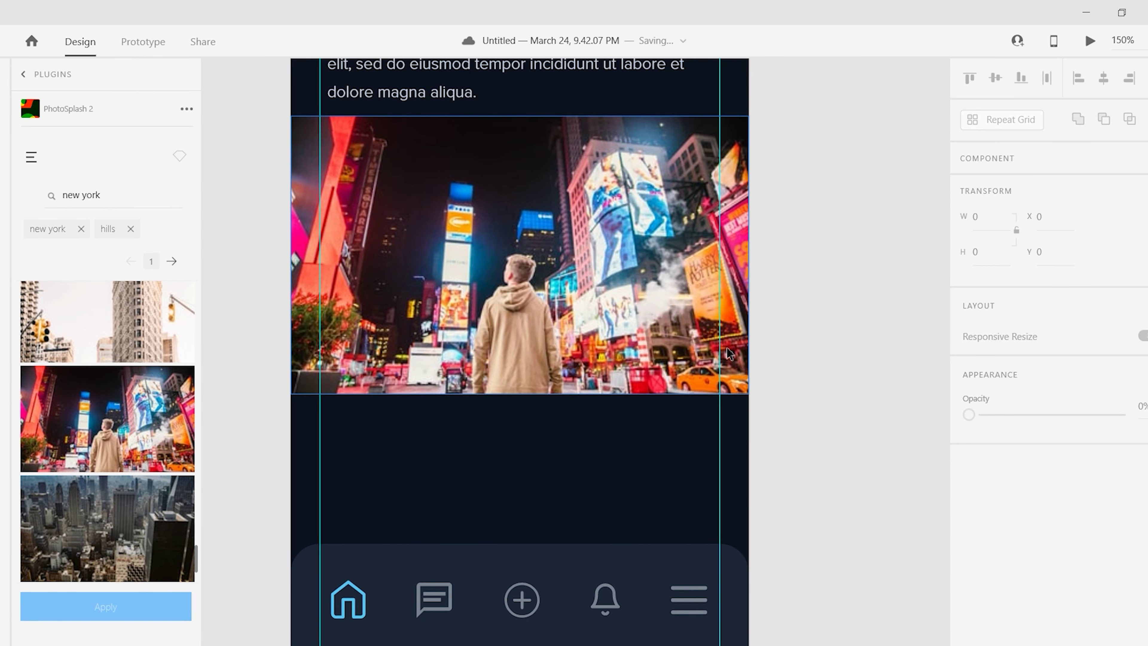
scroll(482, 445, down, 1)
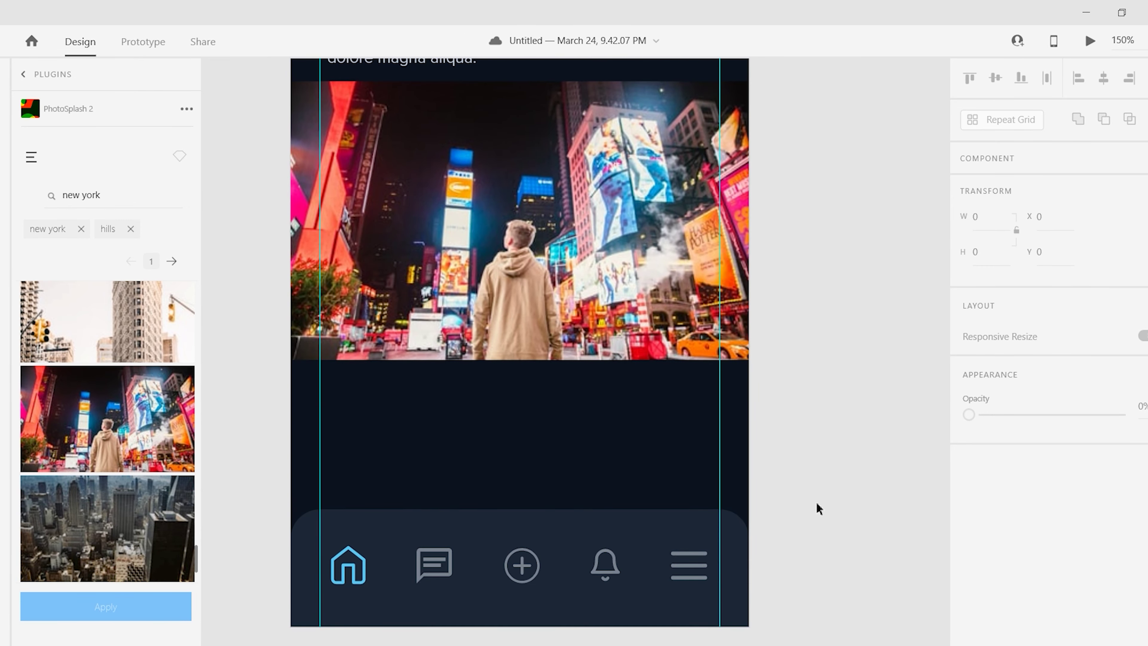
scroll(791, 502, up, 5)
scroll(733, 491, down, 5)
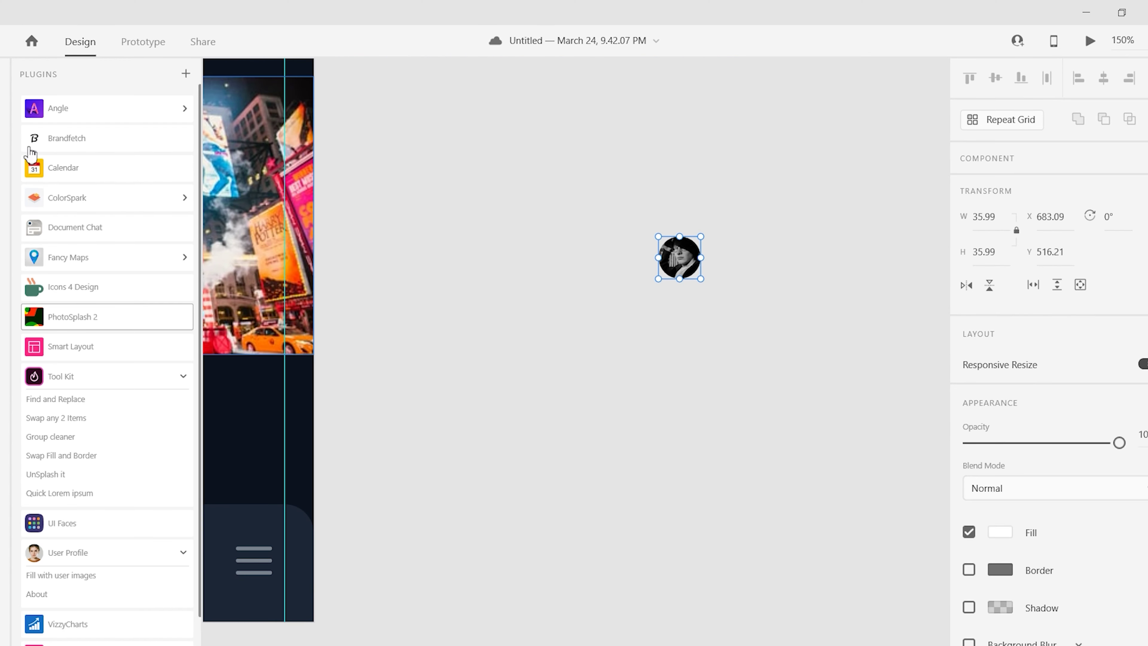
- Search Icons 4 Design for 'heart', insert a heart icon and delete the extra hearts
click(88, 228)
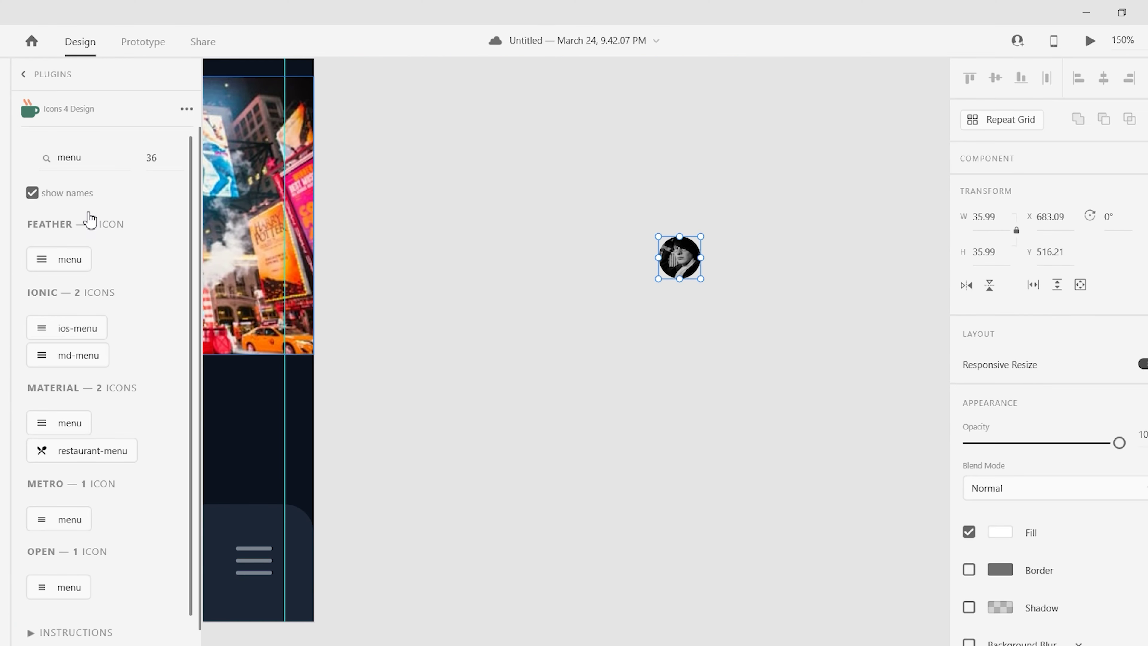
double_click(88, 153)
text(like)
text(thumbs)
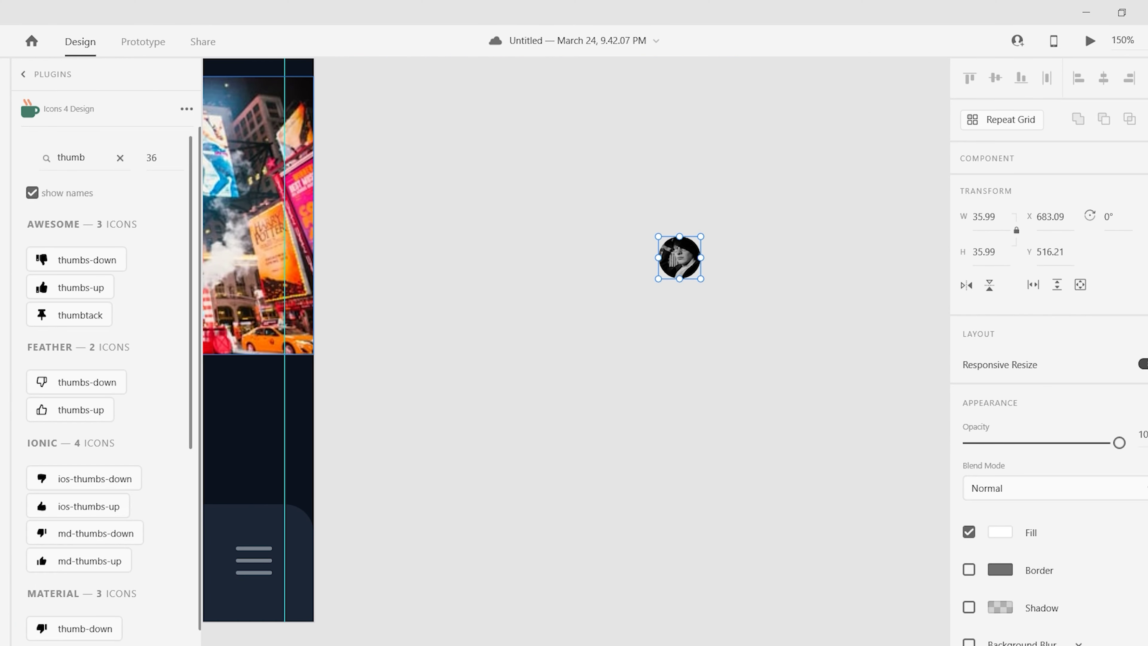
double_click(89, 154)
text(heart)
click(63, 343)
scroll(68, 389, down, 3)
click(85, 439)
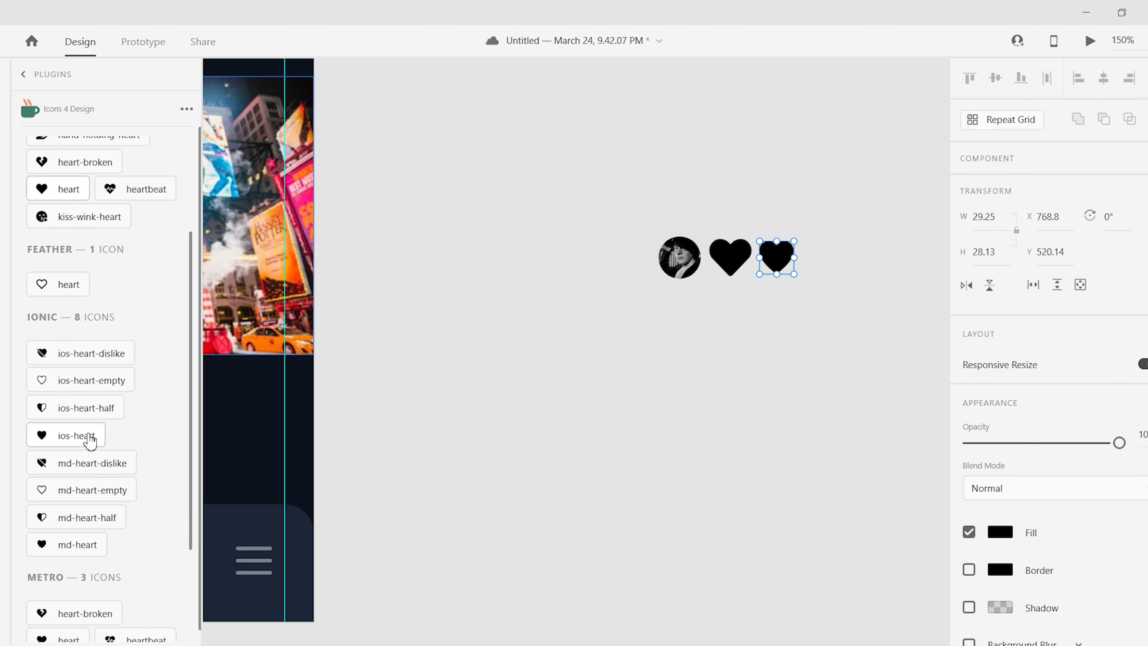
scroll(79, 466, down, 3)
scroll(91, 361, up, 5)
drag(893, 289, 764, 254)
key(Delete)
click(732, 255)
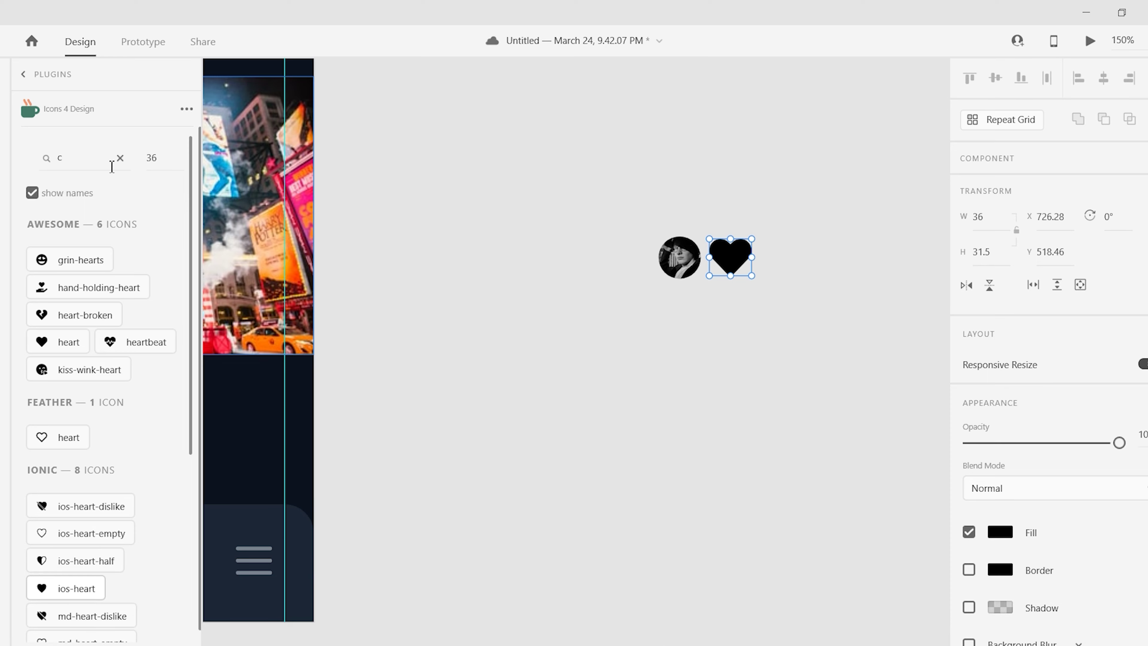
- Search 'share', add the curved share arrow and remove the upload-arrow icon
scroll(195, 249, down, 3)
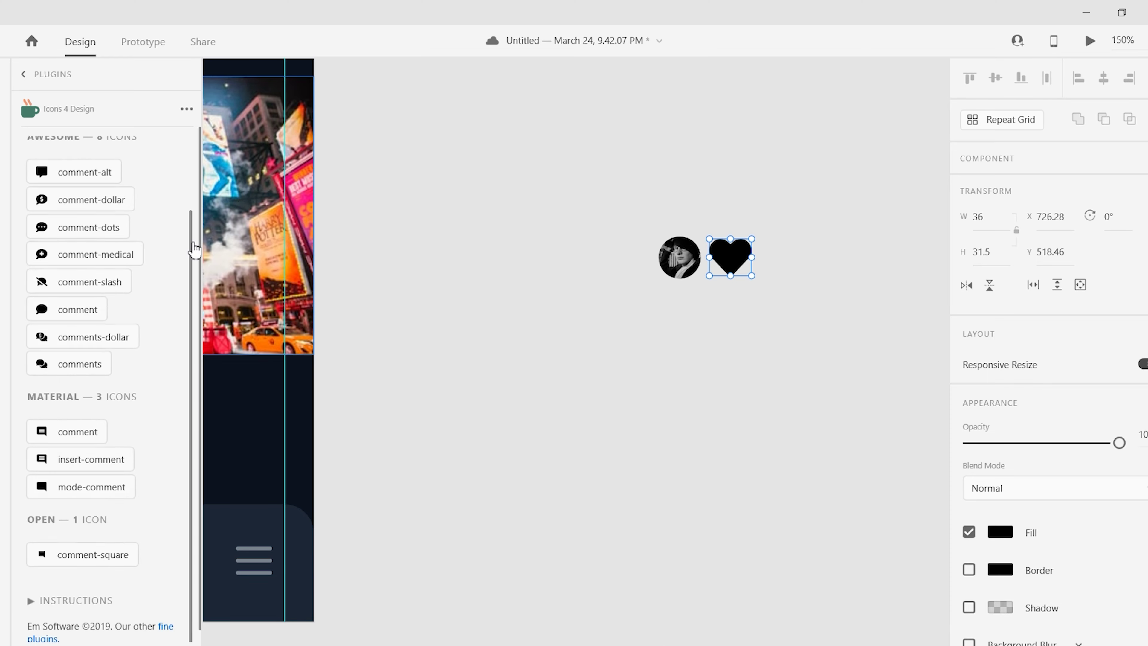
scroll(91, 496, up, 5)
text(share)
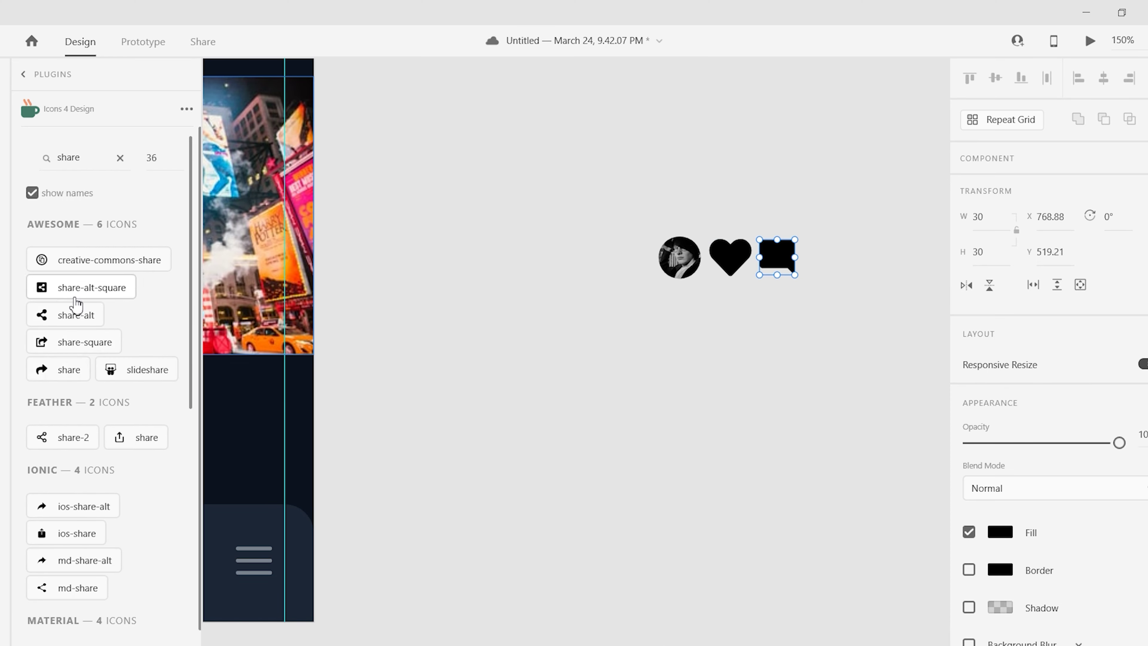
scroll(79, 362, down, 5)
click(55, 268)
scroll(84, 377, up, 10)
scroll(190, 324, up, 1)
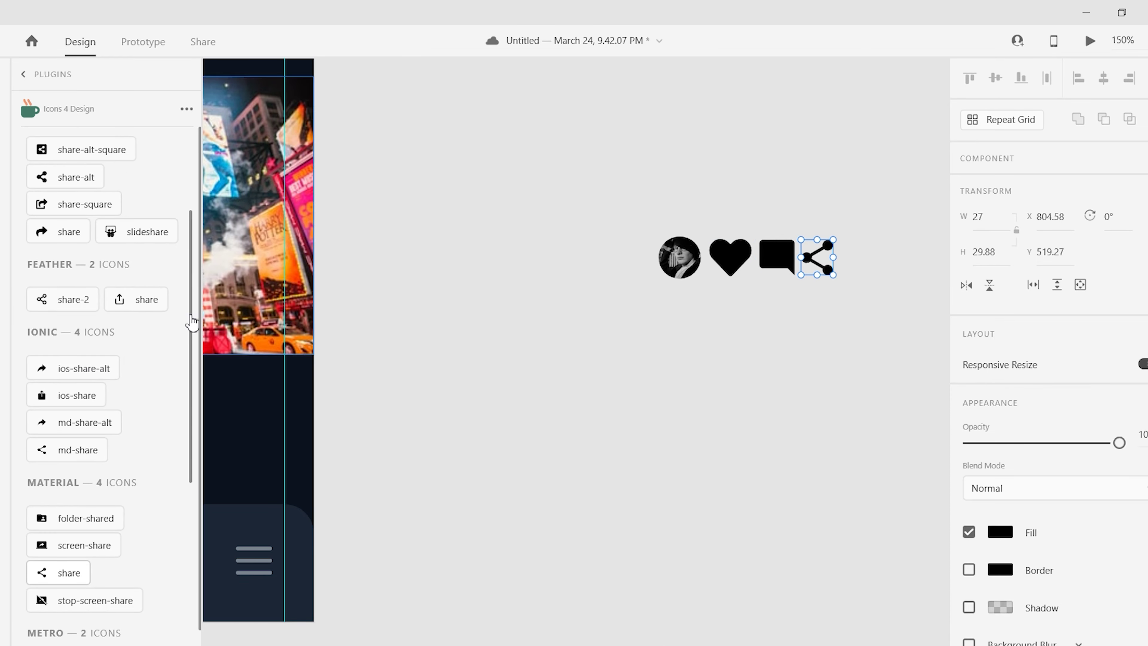
click(140, 299)
scroll(80, 503, up, 3)
click(79, 502)
click(855, 257)
key(Delete)
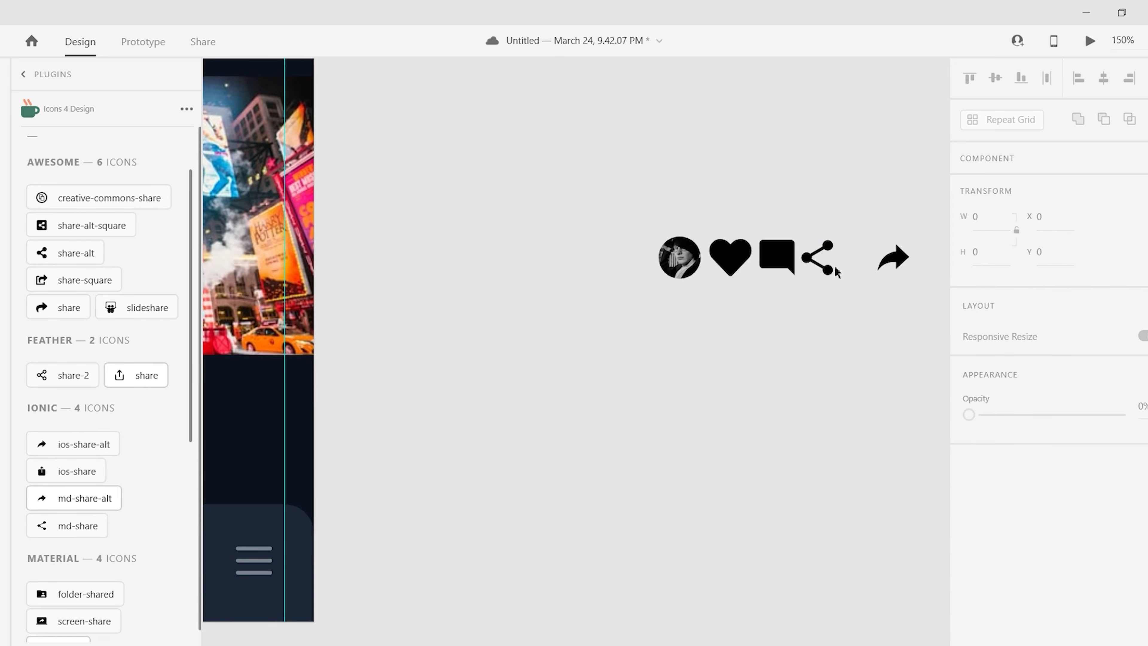
drag(892, 257, 857, 257)
- Copy the heart, comment and arrow row onto the pasteboard left of the artboard
drag(886, 294, 705, 231)
drag(768, 257, 739, 379)
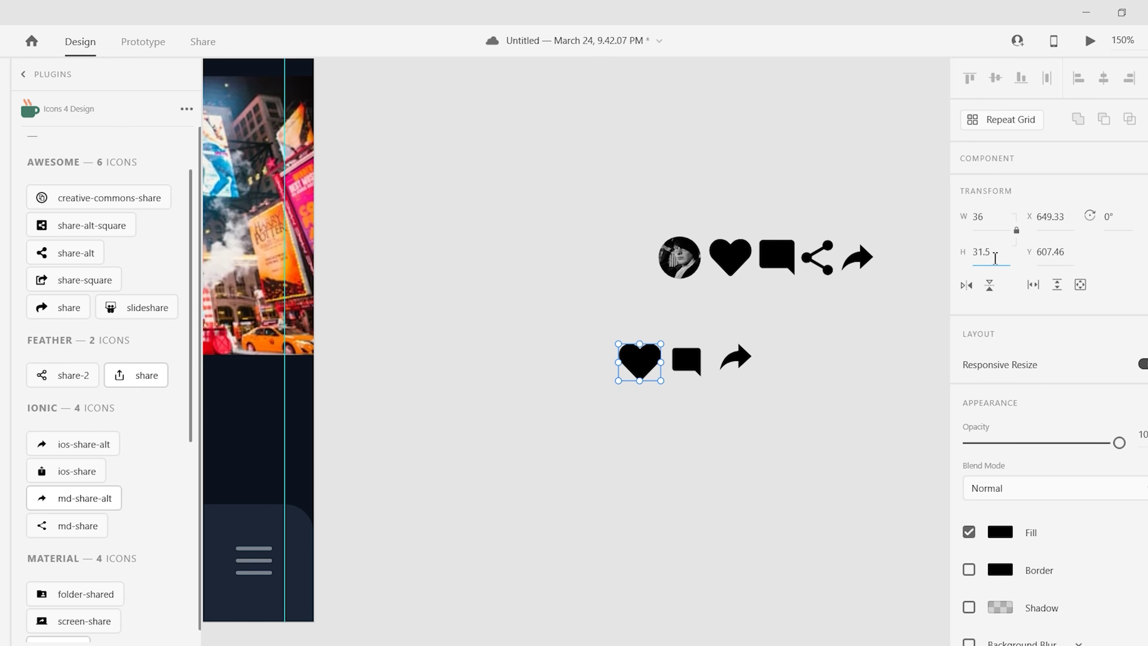
drag(661, 344, 660, 348)
shift+click(735, 357)
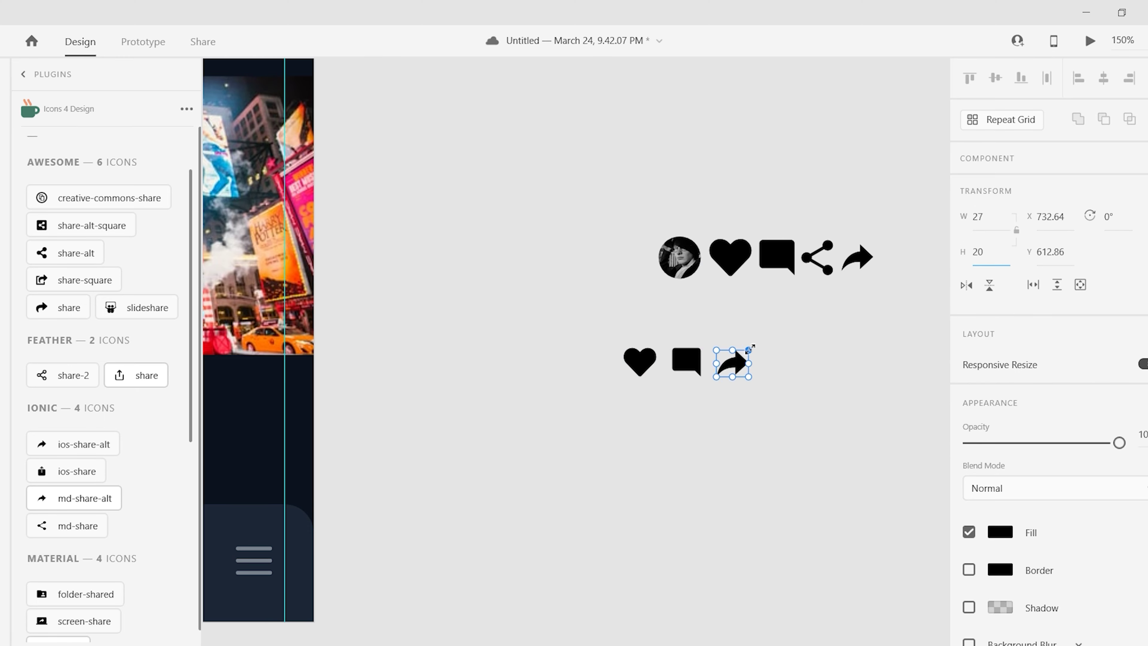
scroll(575, 339, left, 5)
drag(875, 349, 287, 385)
click(373, 532)
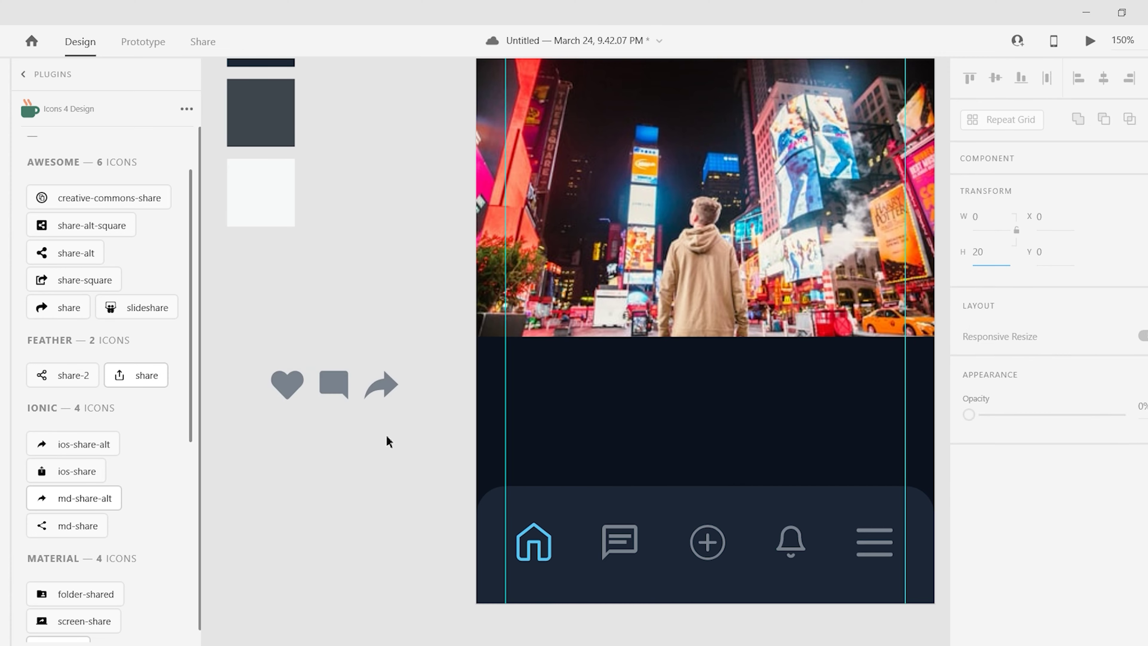
- Place the icon row under the photo and restyle the icons as dark grey outlines without fill
drag(338, 388, 588, 370)
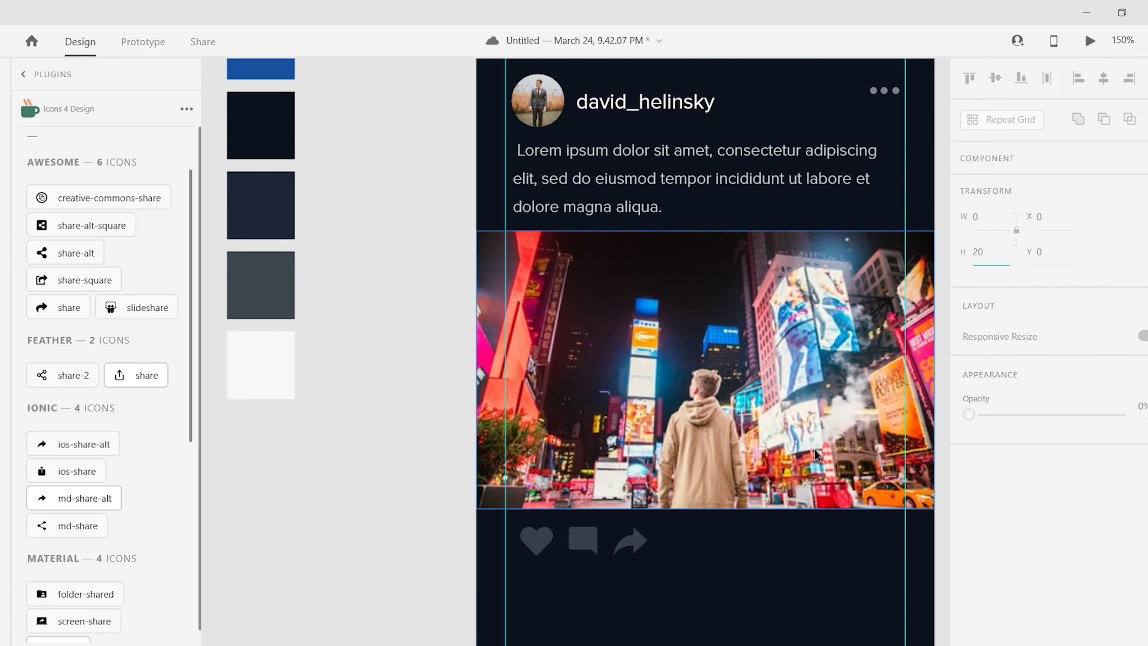
scroll(876, 371, down, 3)
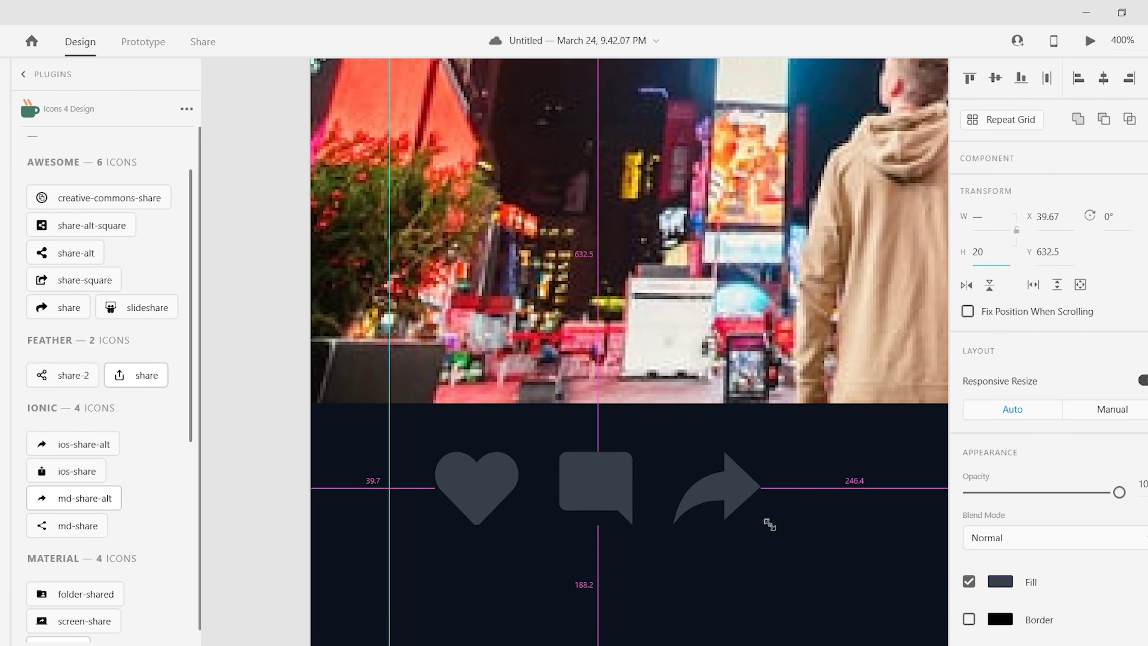
drag(571, 473, 568, 473)
click(969, 619)
click(968, 582)
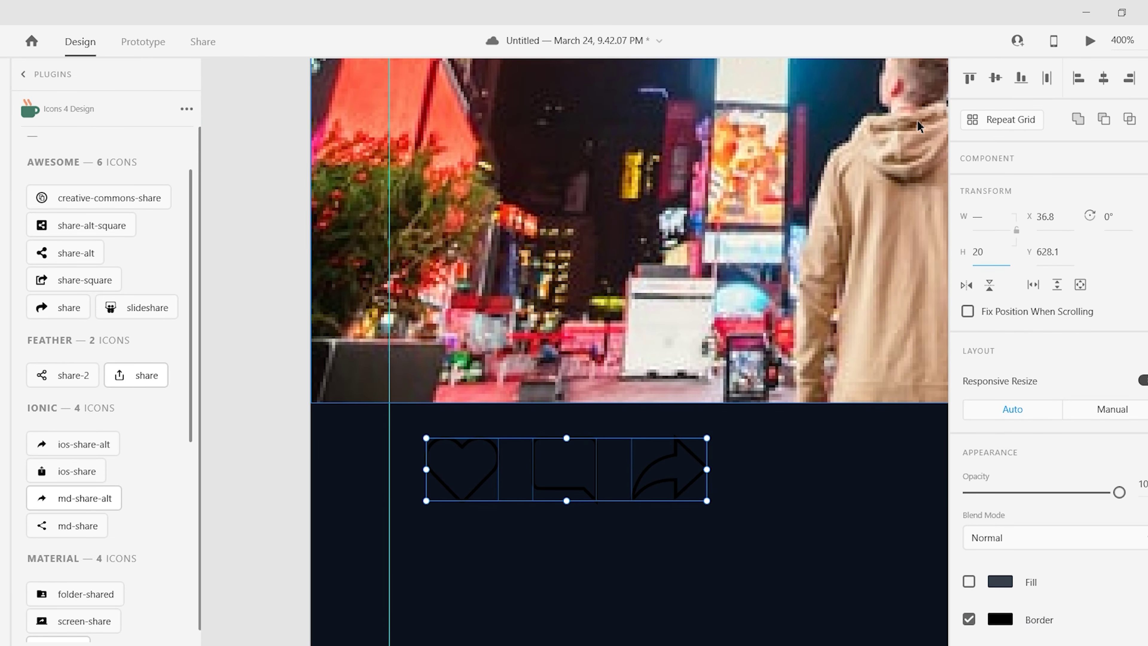
click(1001, 616)
scroll(1040, 453, down, 5)
click(1006, 423)
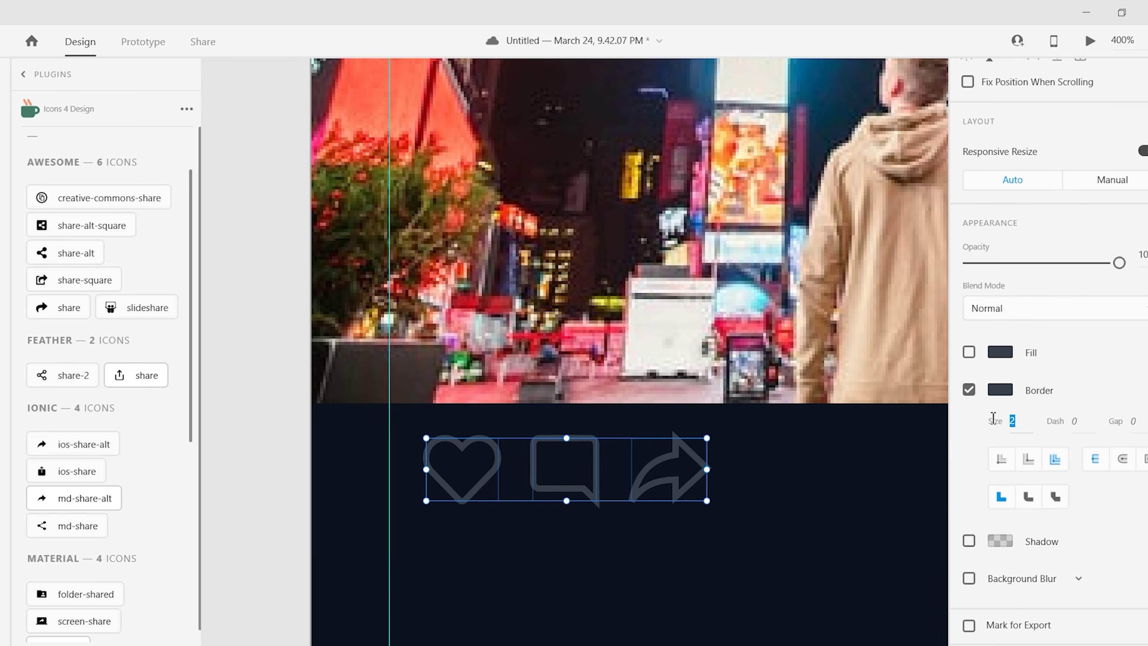
- Select the heart, comment and share icons within the group, then deselect them
click(369, 489)
double_click(435, 489)
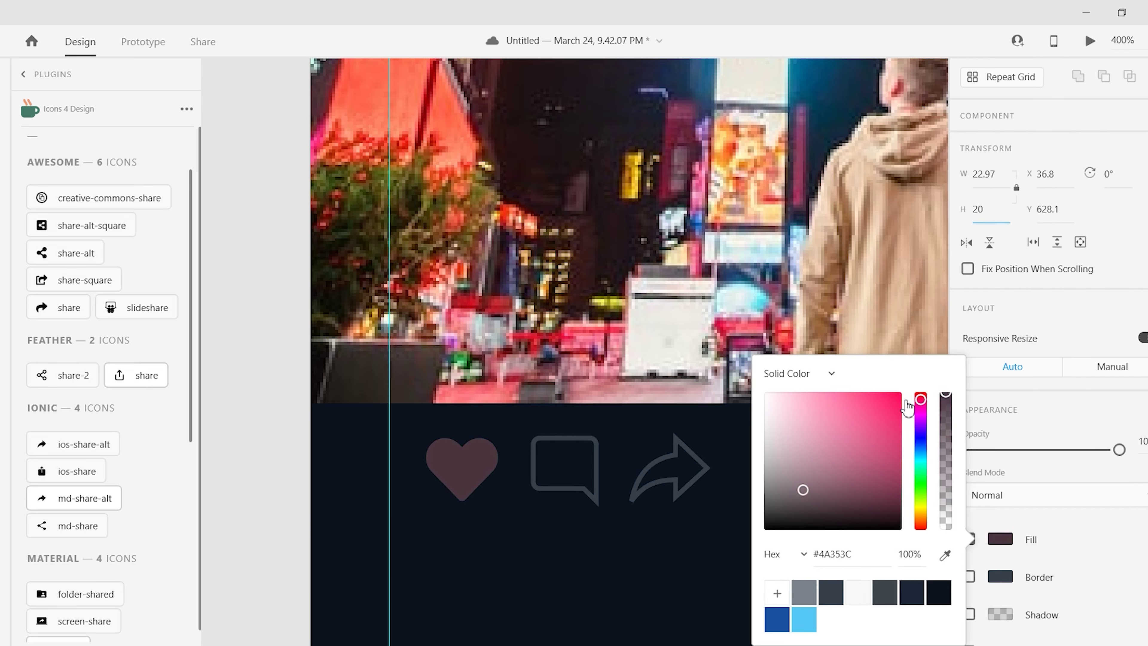
scroll(348, 449, down, 3)
scroll(349, 449, up, 2)
drag(536, 402, 651, 437)
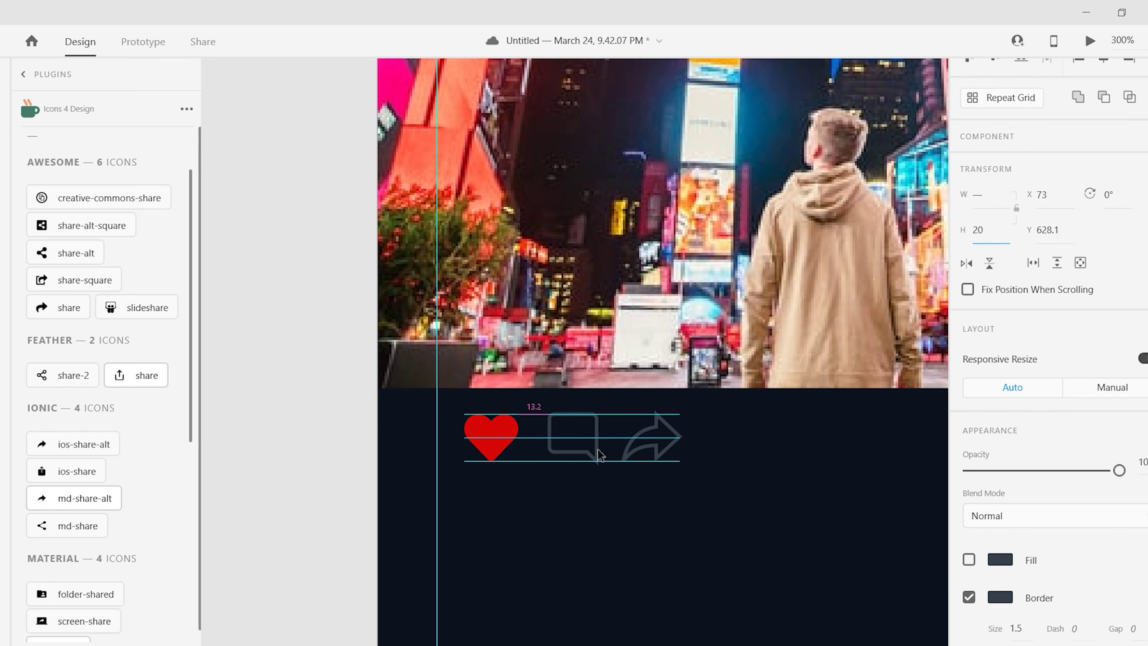
scroll(651, 436, down, 2)
click(434, 376)
shift+click(624, 389)
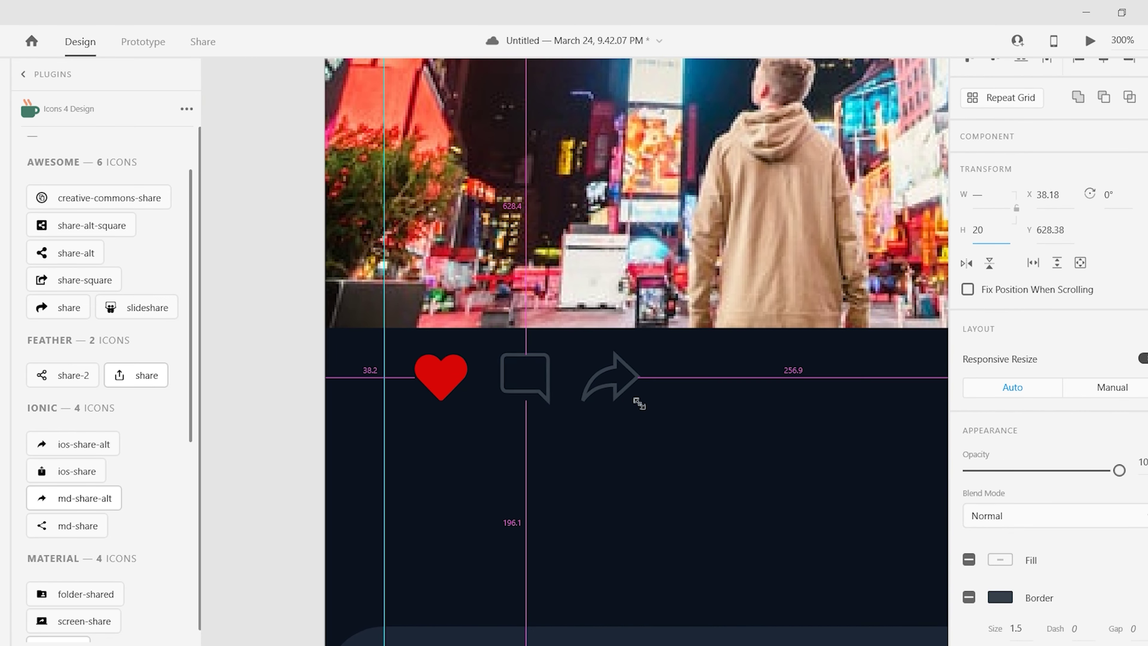
scroll(435, 376, down, 3)
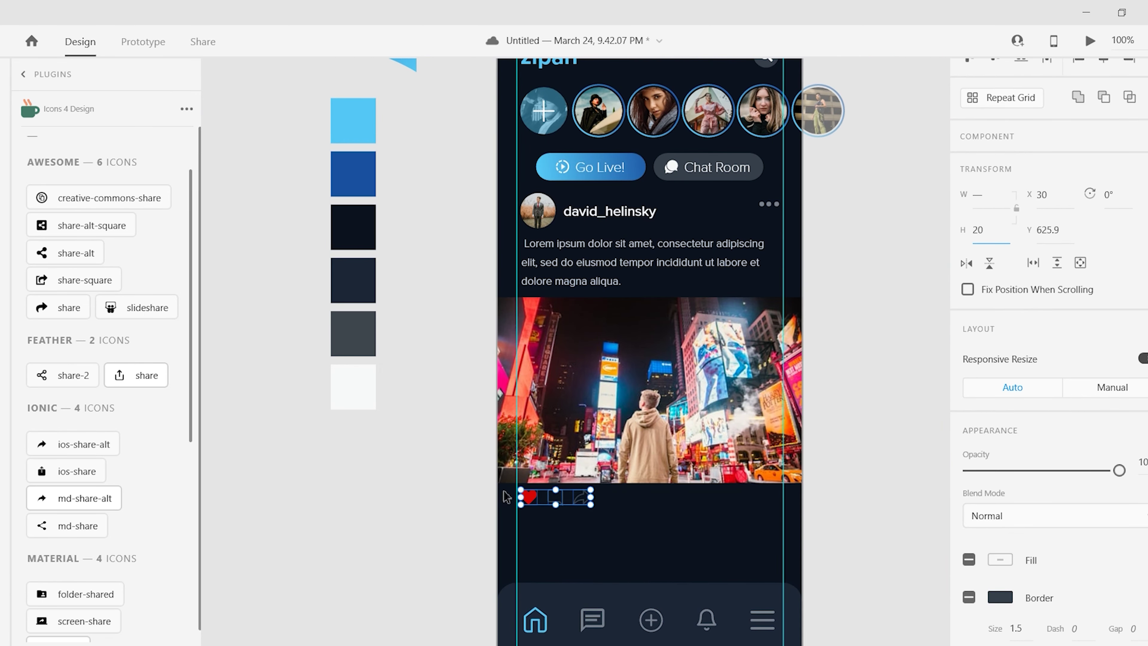
click(244, 403)
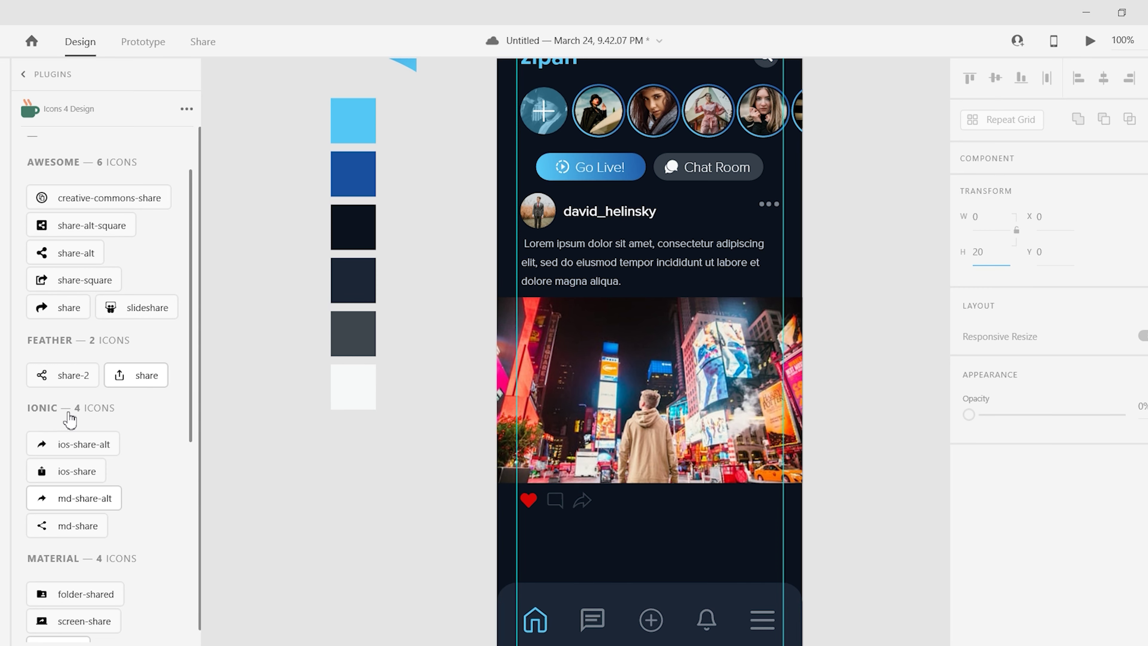
- Alt-drag a copy of the username beneath the post photo and remove the right-hand column guide
drag(601, 213, 719, 501)
click(1000, 554)
double_click(777, 502)
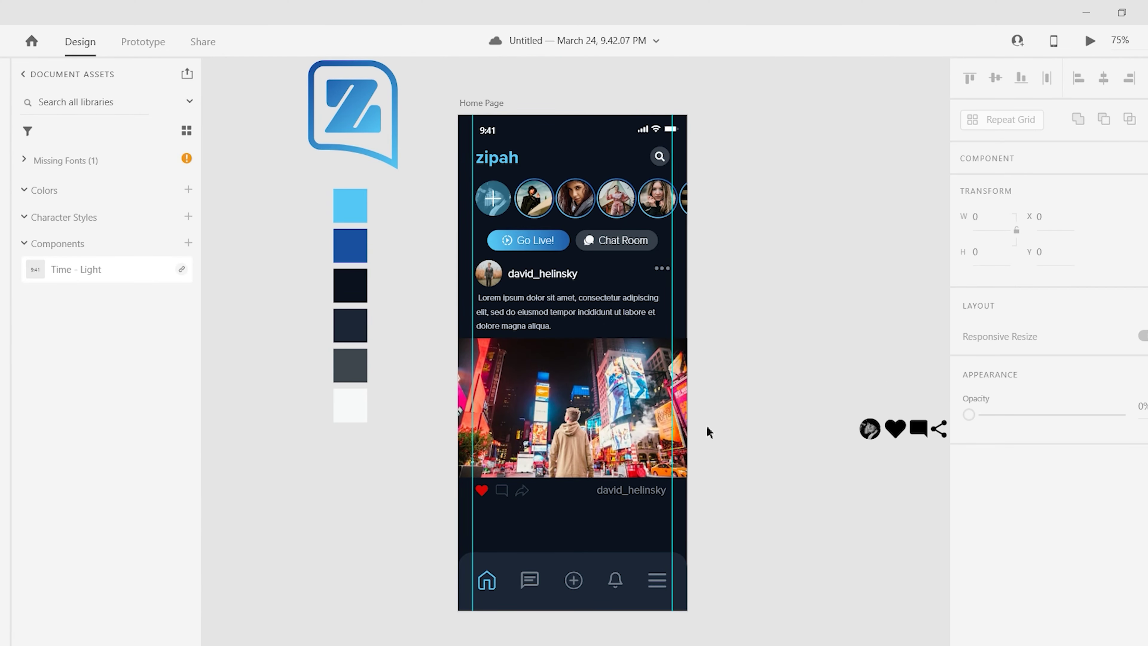
key(ctrl+equal)
key(ctrl+equal)
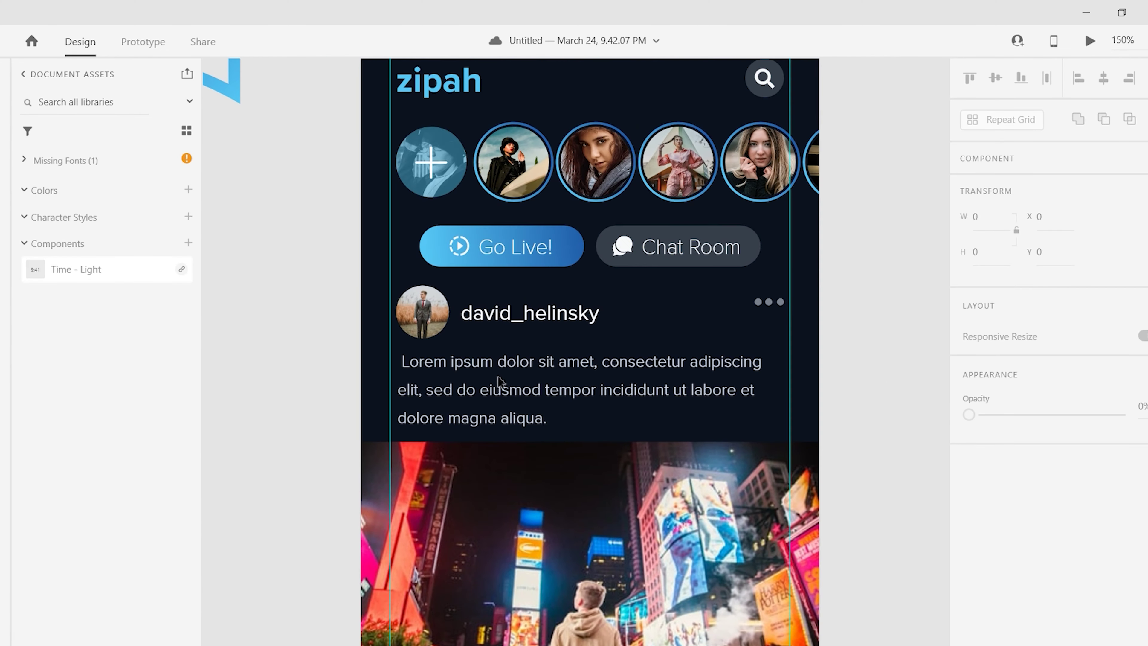
scroll(788, 246, up, 3)
drag(789, 247, 836, 316)
scroll(379, 134, down, 3)
click(437, 137)
drag(361, 277, 802, 241)
scroll(479, 214, up, 2)
- Check the header, stories and post elements and widen the Lorem ipsum caption box slightly
click(480, 214)
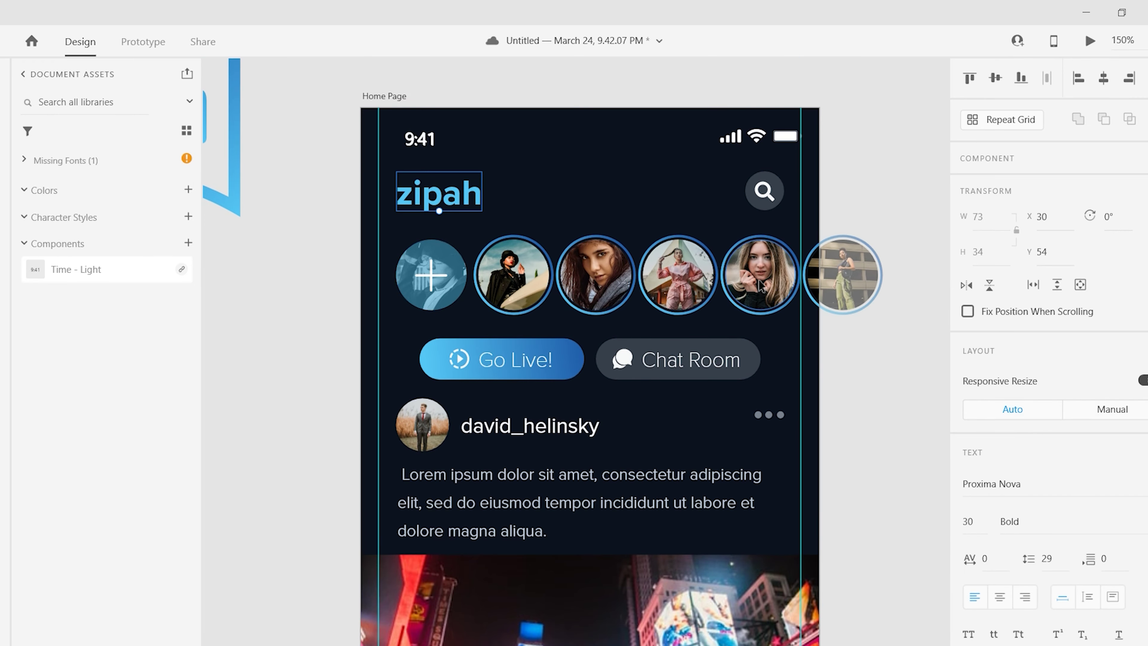
click(479, 214)
scroll(477, 452, down, 15)
scroll(407, 407, up, 12)
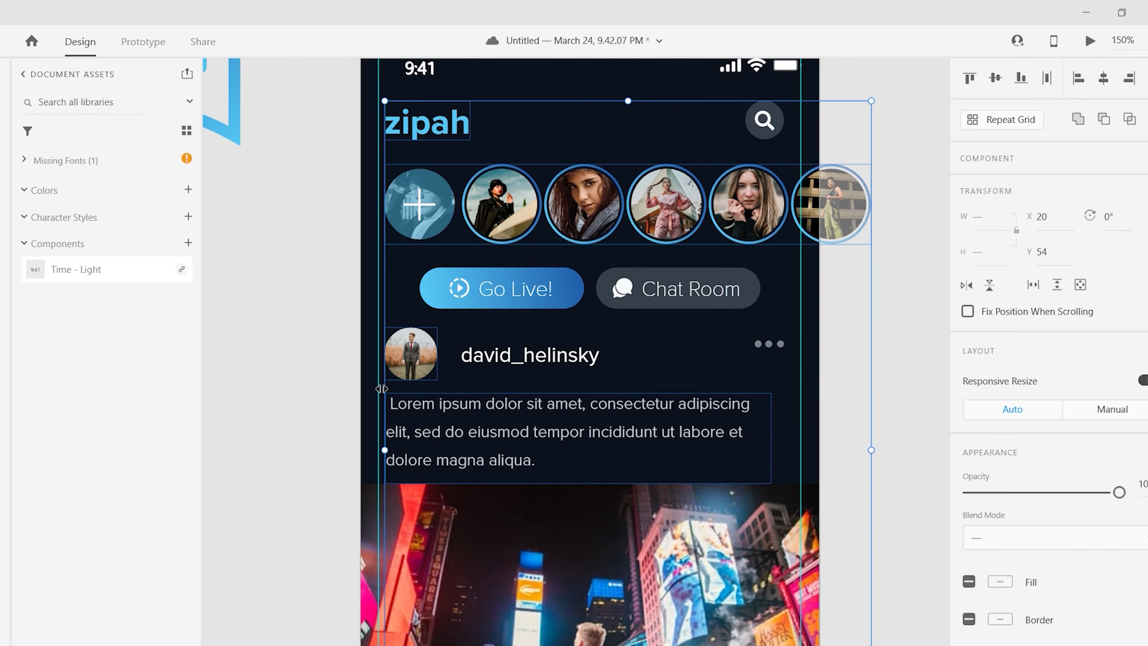
scroll(330, 362, down, 10)
scroll(294, 351, up, 11)
click(768, 97)
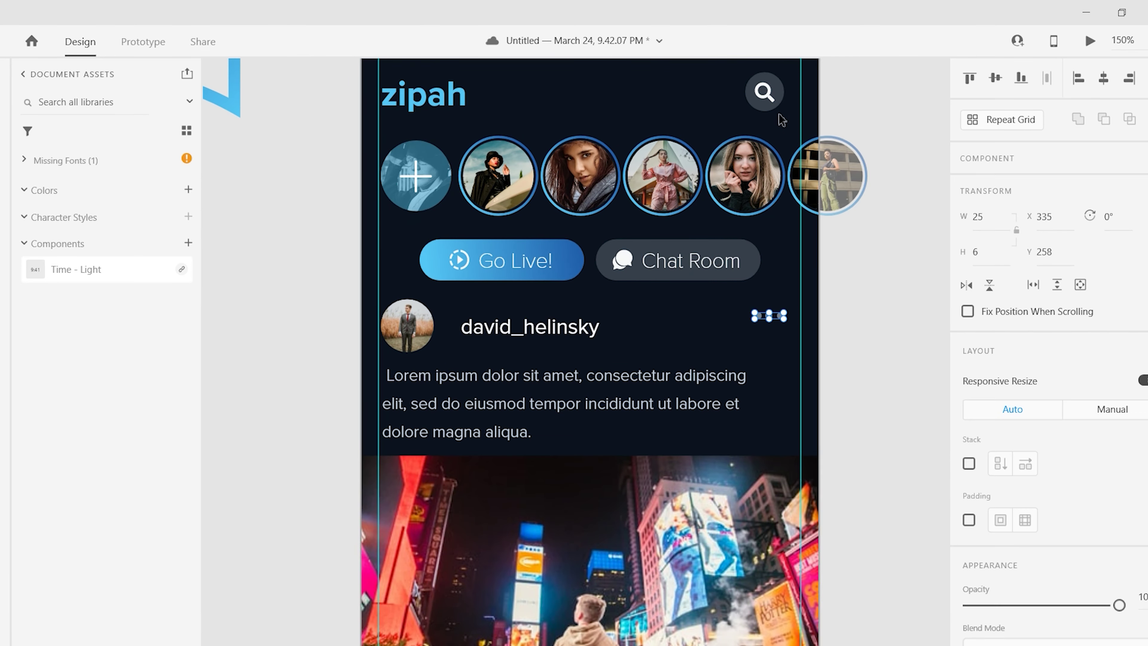
scroll(831, 379, down, 7)
click(760, 441)
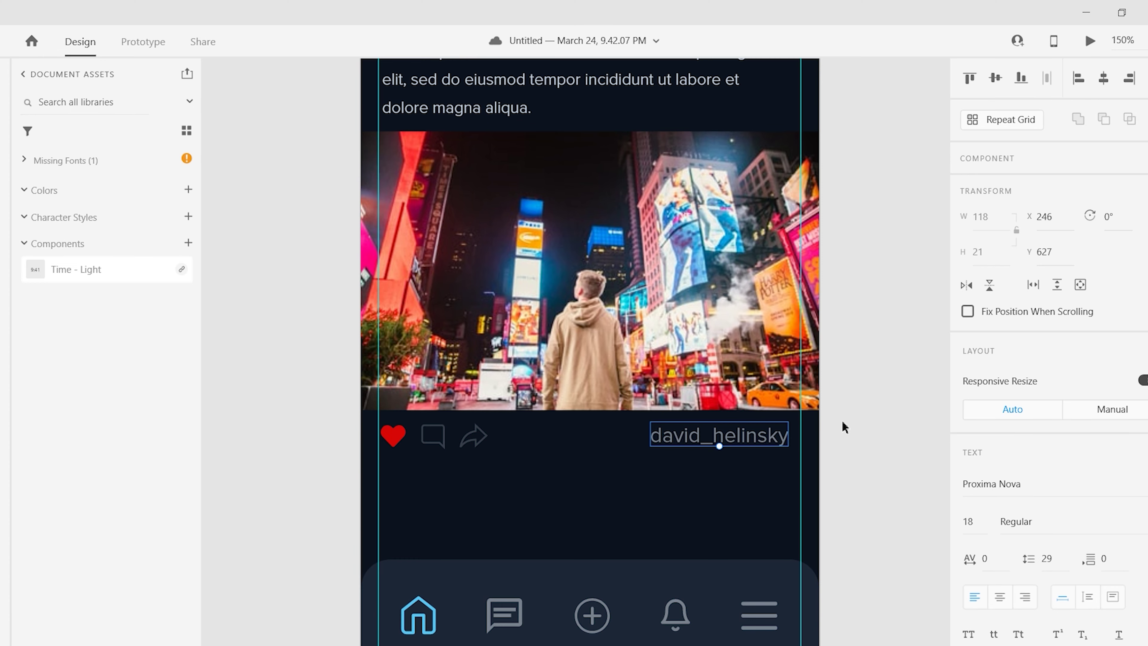
scroll(844, 426, up, 3)
click(791, 210)
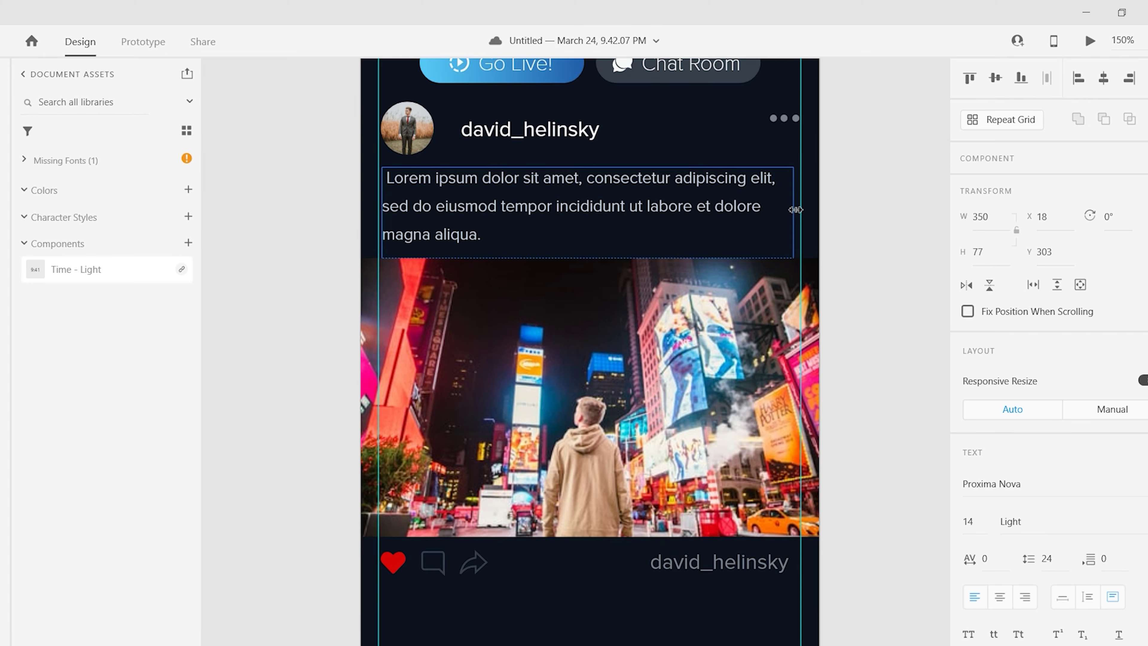
drag(796, 209, 796, 210)
scroll(587, 362, up, 7)
click(525, 430)
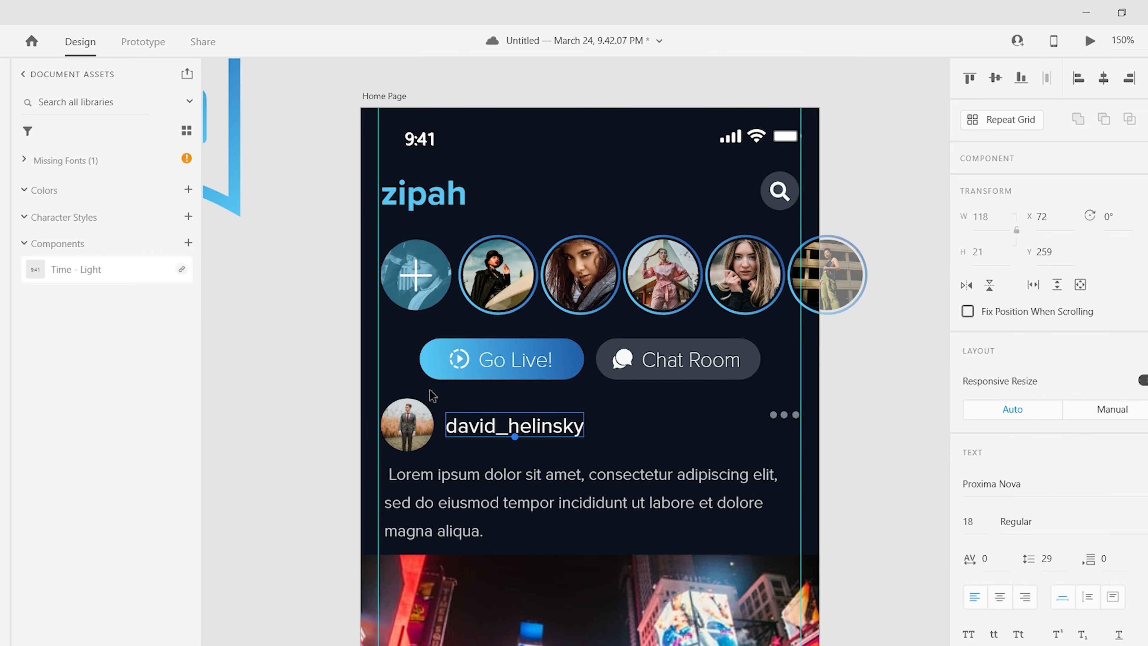
scroll(432, 395, down, 5)
click(785, 219)
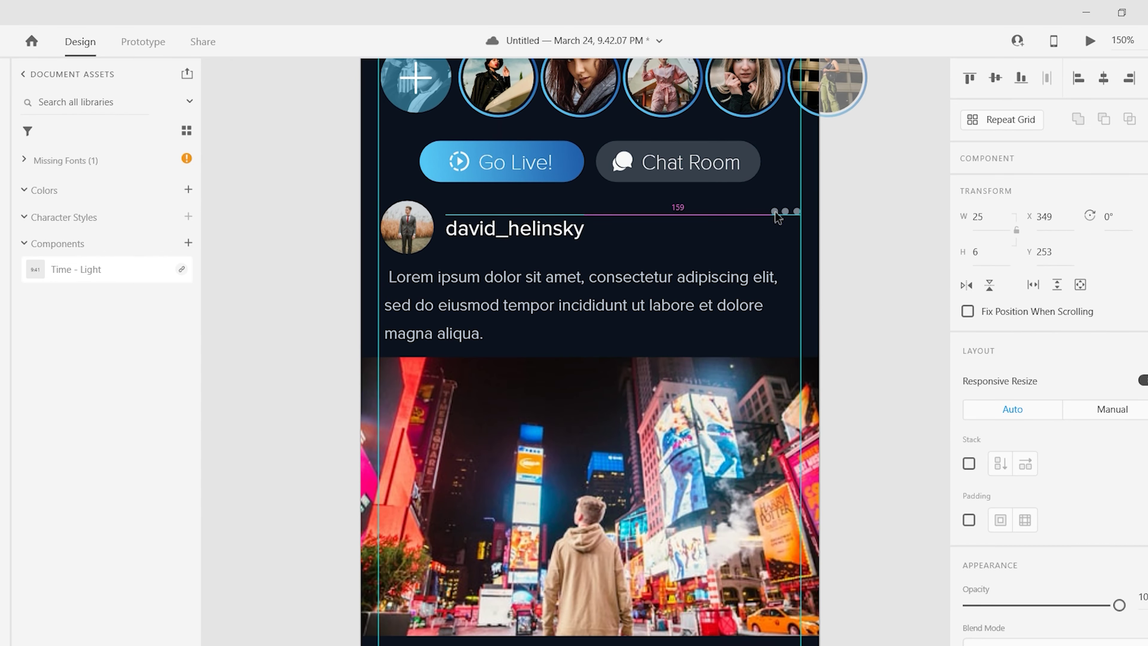
scroll(884, 397, up, 4)
scroll(884, 397, down, 11)
- Retype the copied username as '4,736 Likes', move it right on the icon row, and colour it grey
double_click(751, 392)
text(4,736 Likes)
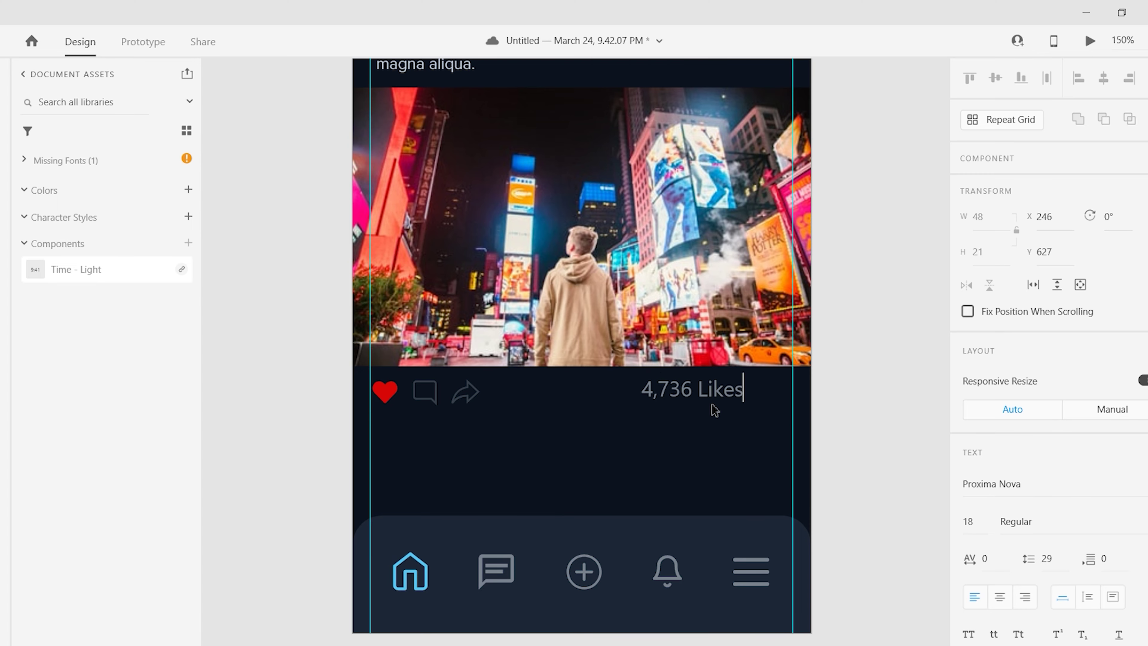
click(961, 523)
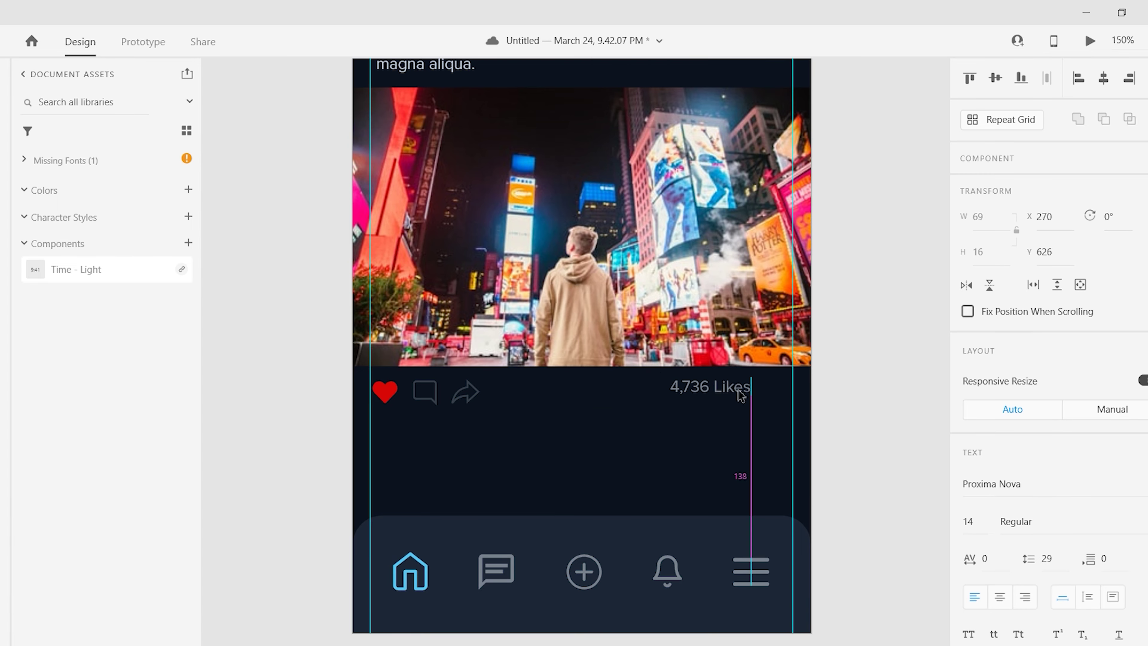
drag(741, 395, 760, 389)
scroll(759, 560, up, 3)
drag(742, 556, 742, 454)
scroll(743, 559, down, 2)
scroll(742, 454, up, 3)
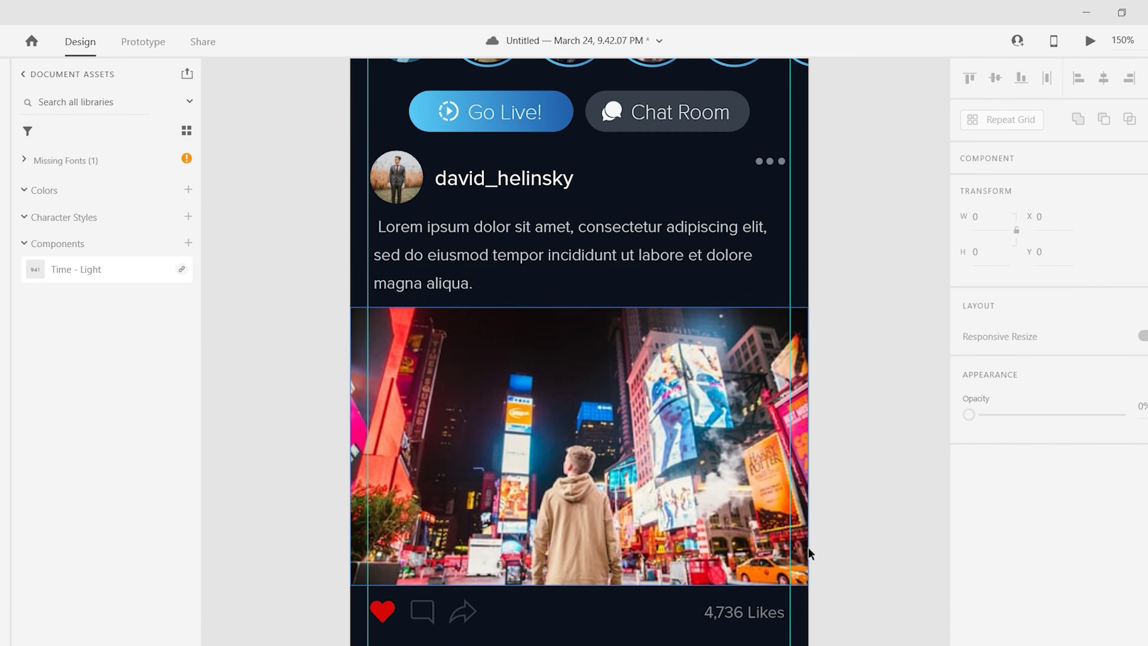
scroll(742, 454, down, 3)
click(578, 156)
click(999, 464)
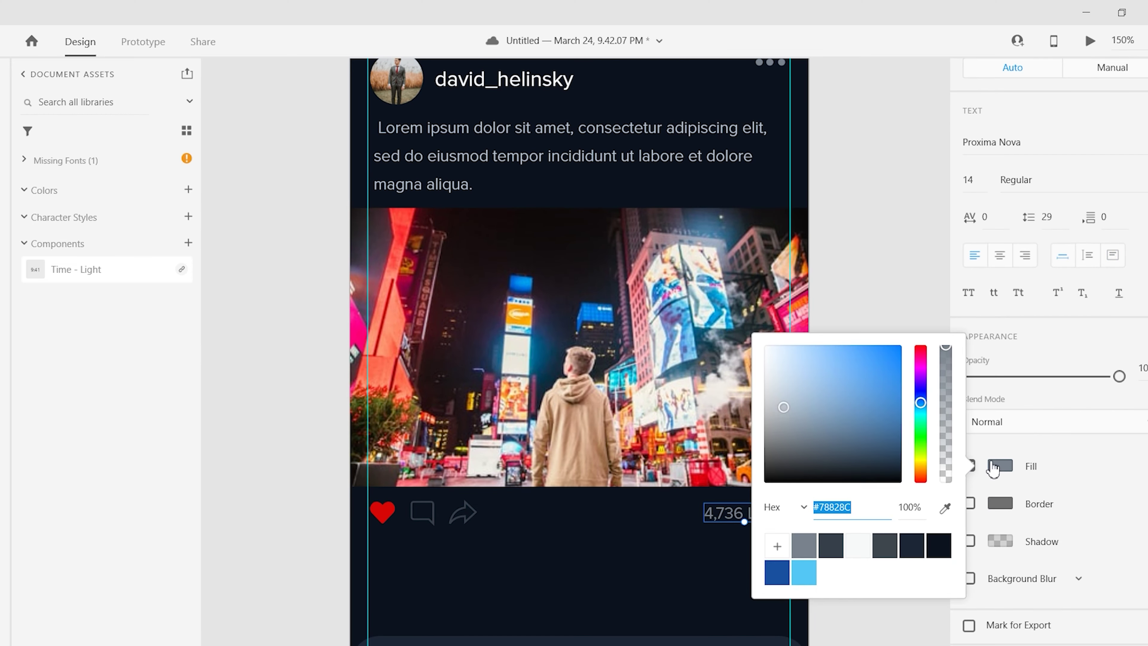
- Draw a borderless dark navy rectangle behind the stories and buttons band
click(853, 430)
scroll(854, 431, down, 3)
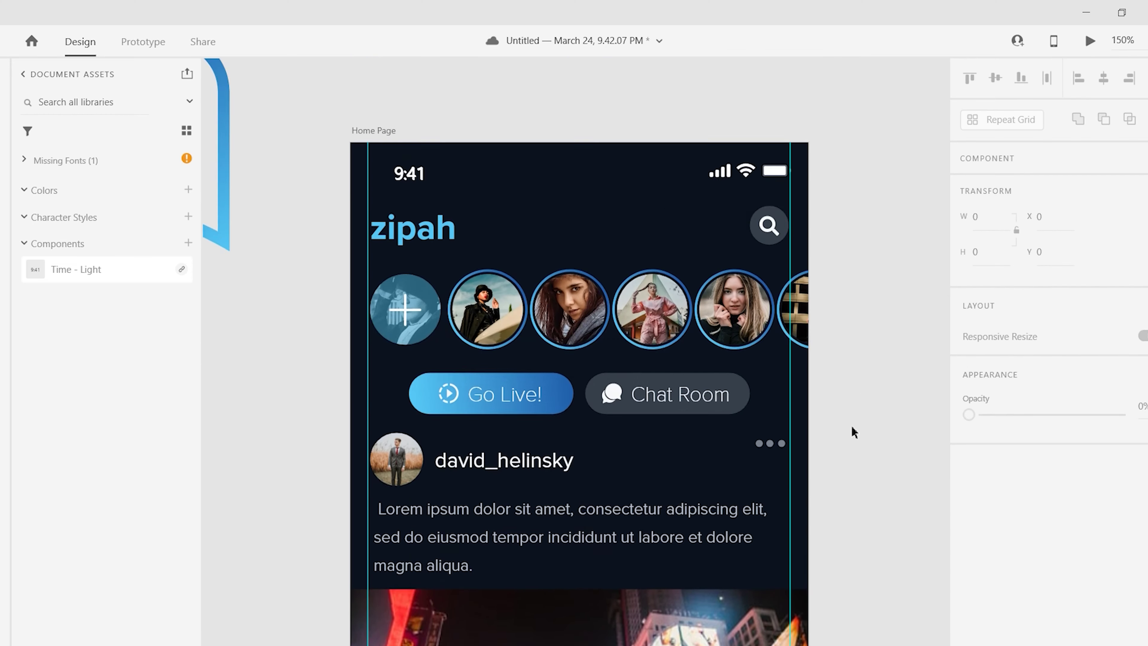
scroll(415, 149, up, 2)
scroll(480, 219, up, 3)
scroll(480, 219, up, 3)
key(r)
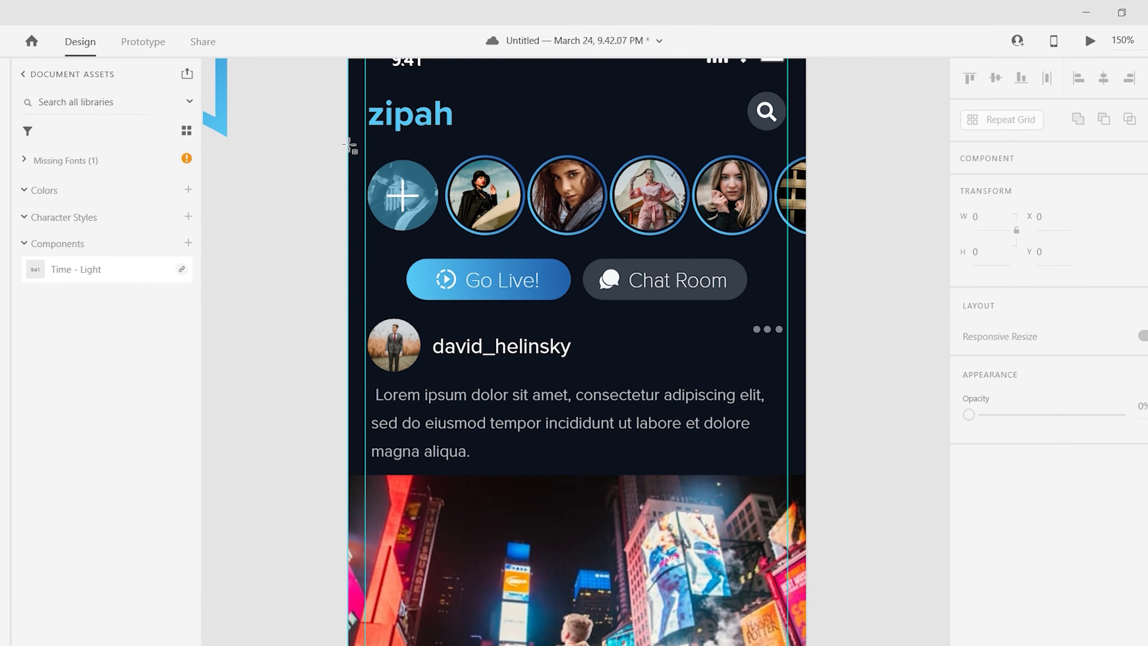
drag(348, 142, 805, 310)
click(969, 390)
click(1000, 466)
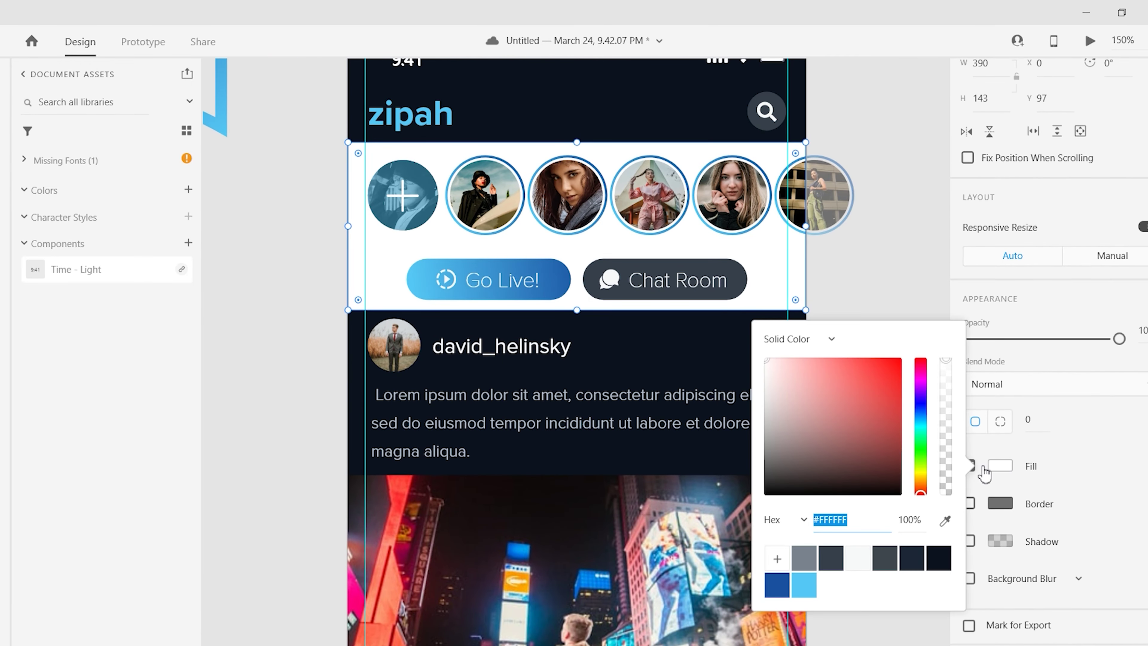
click(922, 559)
click(902, 281)
- Adjust the post's header, caption, image and three-dot icon, leaving the Go Live and Chat Room buttons unselected
scroll(512, 215, down, 2)
scroll(512, 215, down, 5)
click(678, 398)
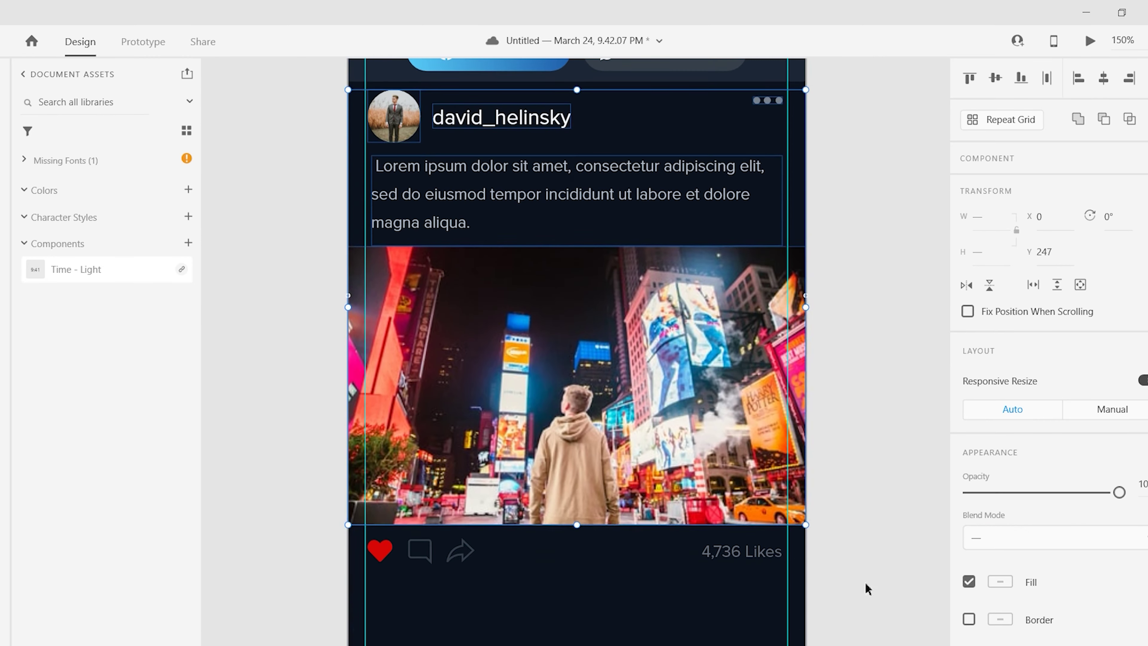
scroll(318, 367, up, 6)
click(768, 312)
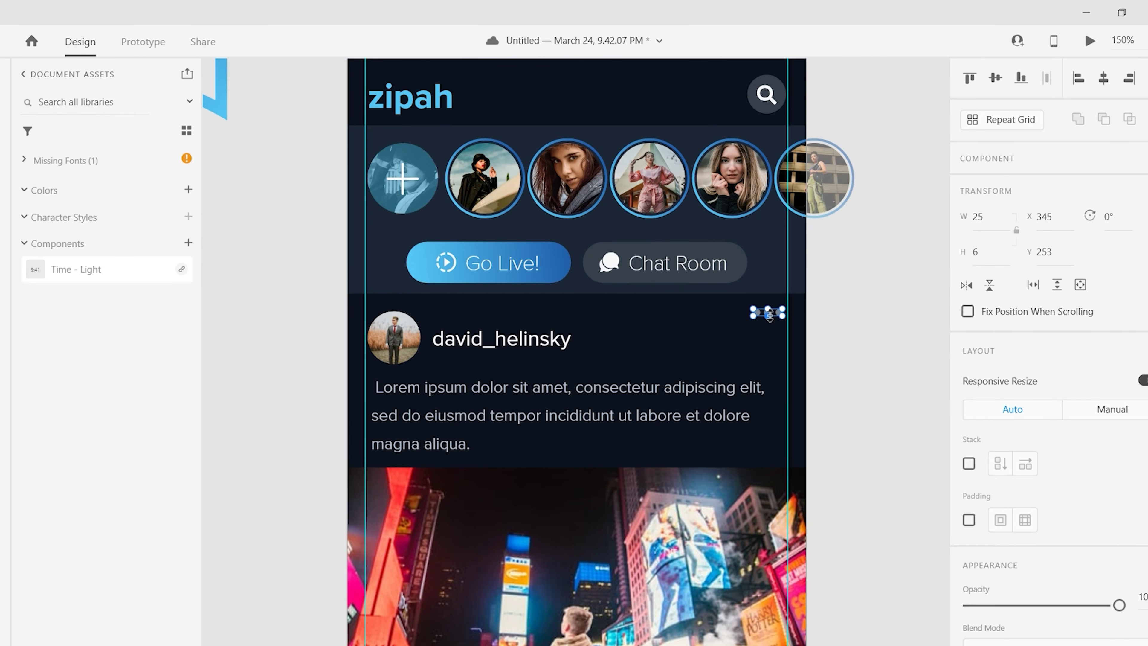
scroll(826, 387, up, 3)
scroll(820, 397, down, 3)
drag(821, 398, 823, 269)
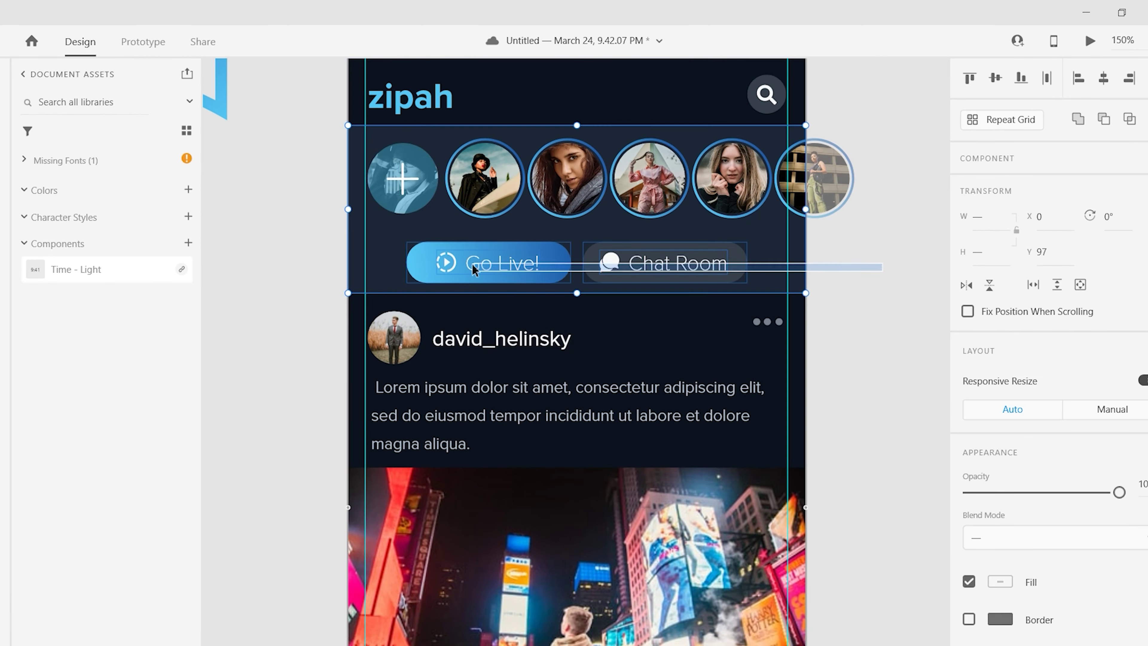
click(840, 251)
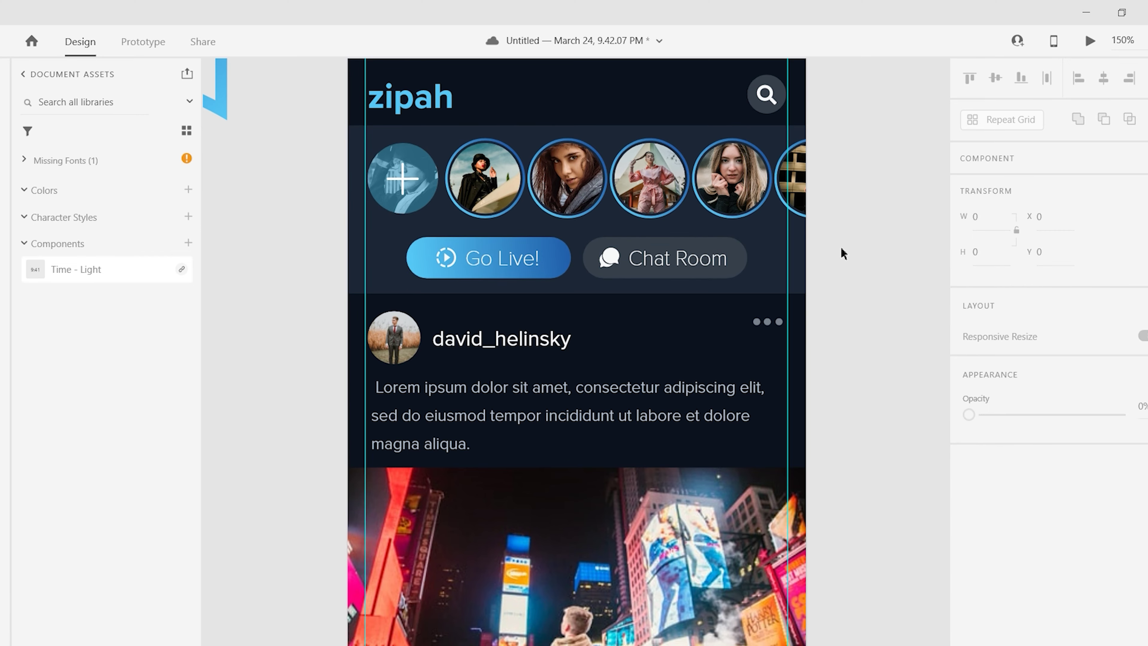
- Zoom out to the whole artboard and select the complete post card with its inner elements
key(ctrl+1)
scroll(501, 176, down, 5)
drag(389, 115, 736, 428)
scroll(769, 400, up, 3)
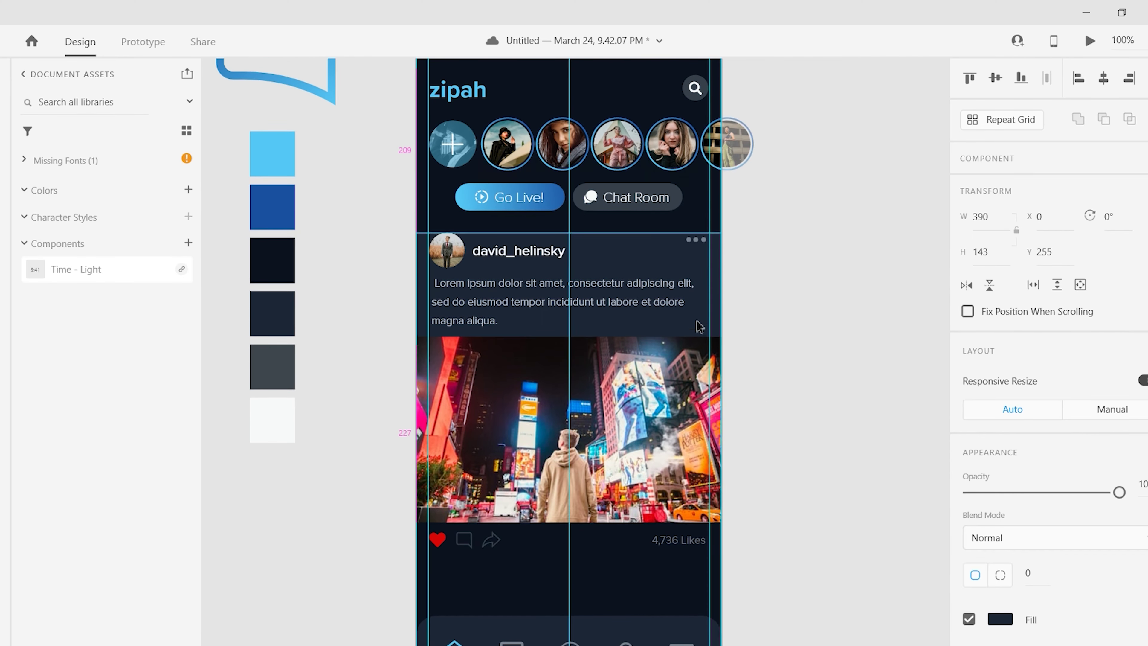
click(578, 317)
click(615, 557)
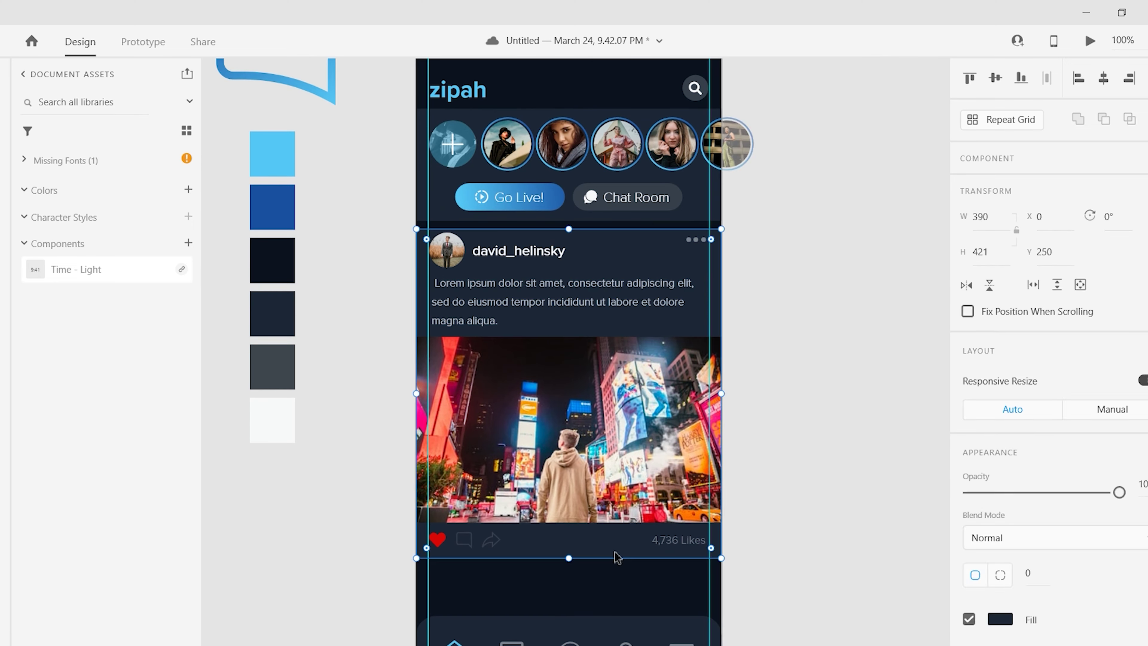
key(Escape)
scroll(618, 557, down, 2)
- Repeat the post down the feed and rename the second copy's username to sarah.nyc
drag(398, 172, 747, 497)
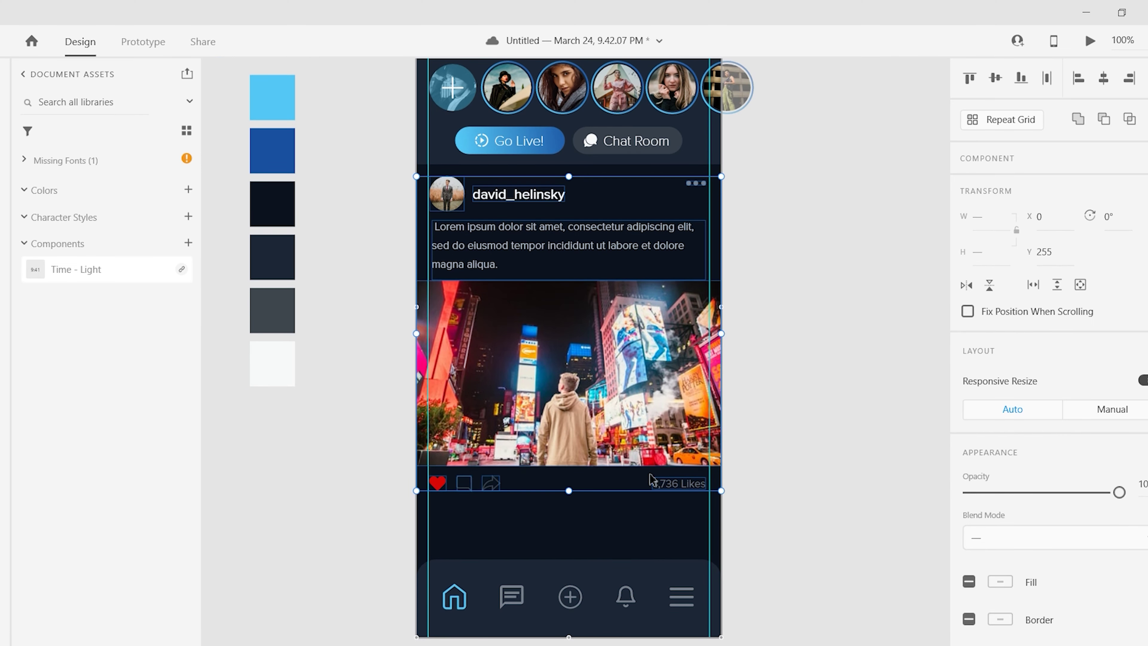
scroll(747, 498, up, 1)
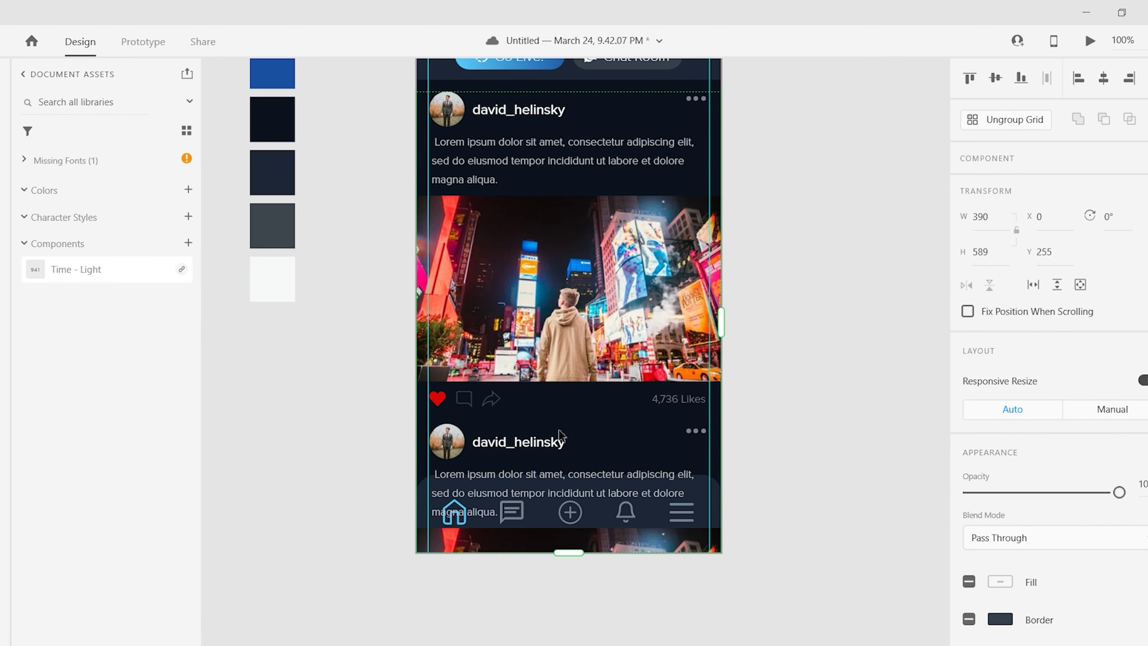
scroll(633, 479, up, 1)
click(547, 470)
double_click(555, 470)
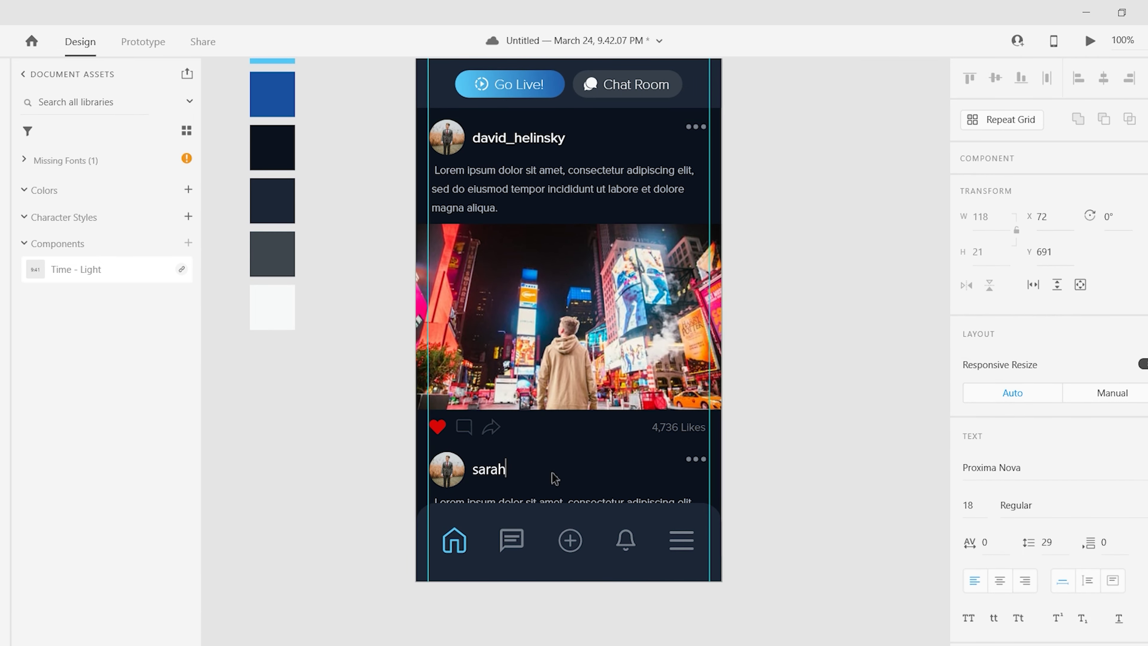
text(sarah.nyc)
- Give the second post's avatar a different photo with the User Profile plugin, then preview the Home Page
click(447, 471)
key(alt+shift+p)
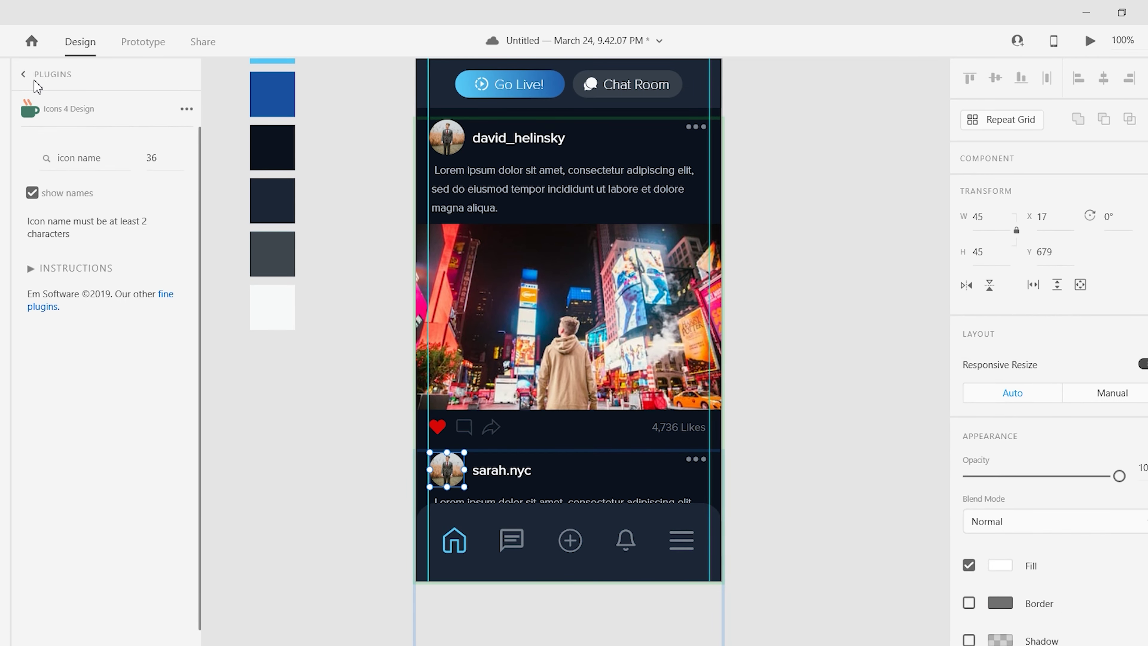
click(61, 458)
scroll(812, 411, up, 5)
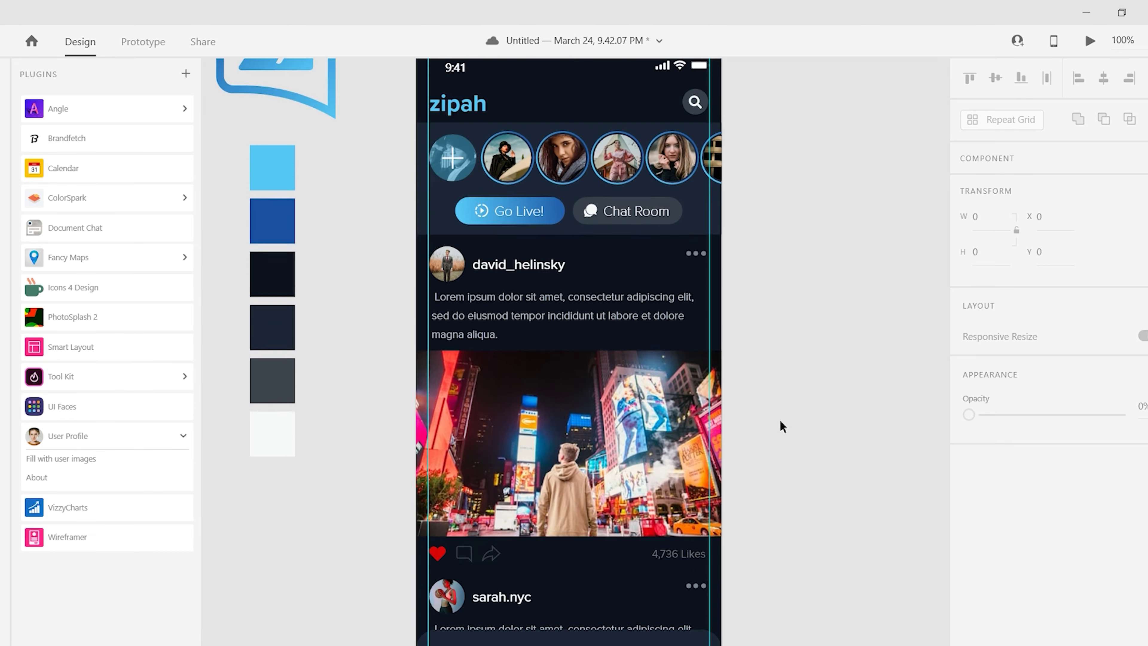
key(ctrl+minus)
key(ctrl+Return)
click(789, 257)
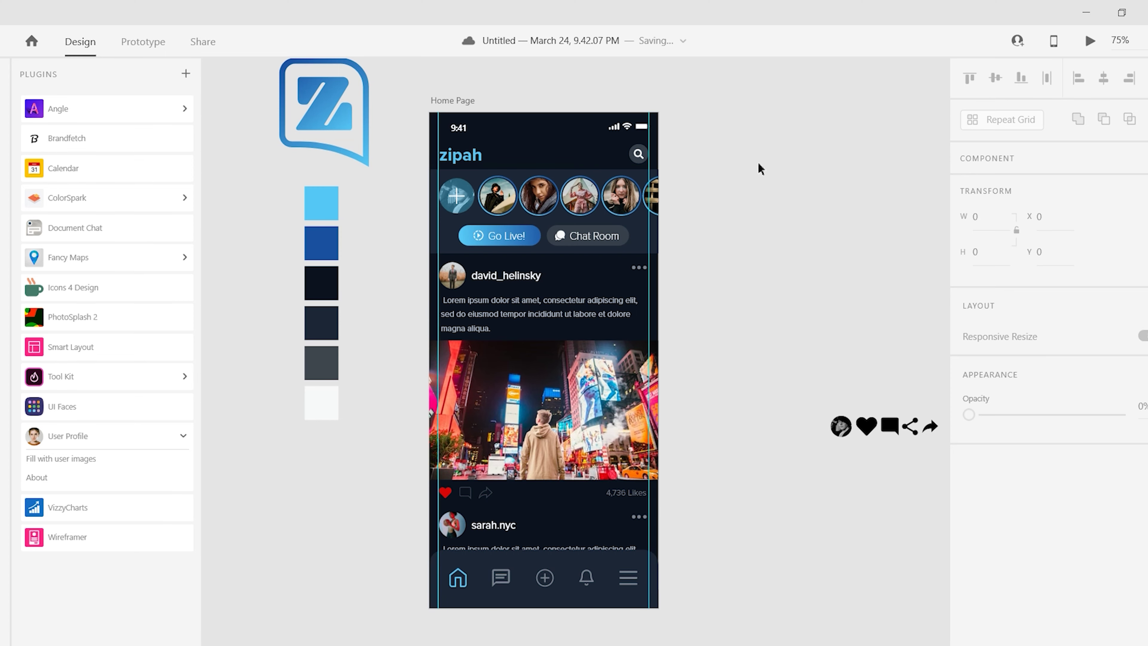
- Alt-drag the Home Page artboard to the right, creating the duplicate Home Page – 1
key(ctrl+minus)
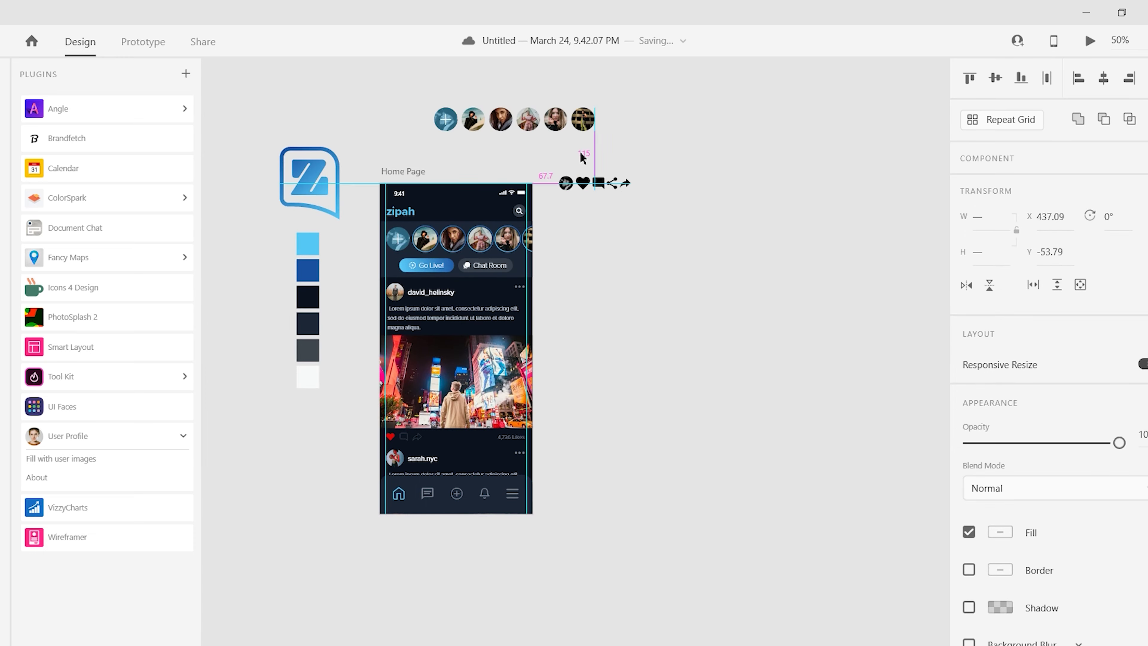
click(404, 173)
drag(404, 173, 608, 142)
scroll(568, 249, up, 3)
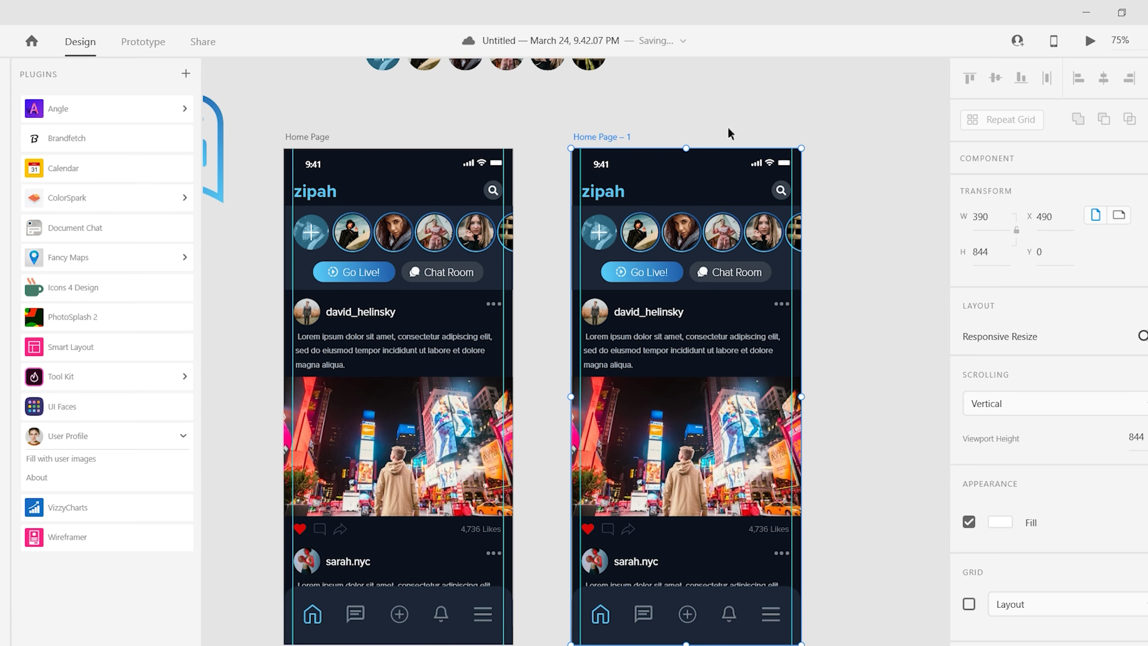
scroll(316, 362, down, 5)
click(317, 372)
drag(298, 371, 270, 377)
scroll(270, 378, up, 5)
click(892, 480)
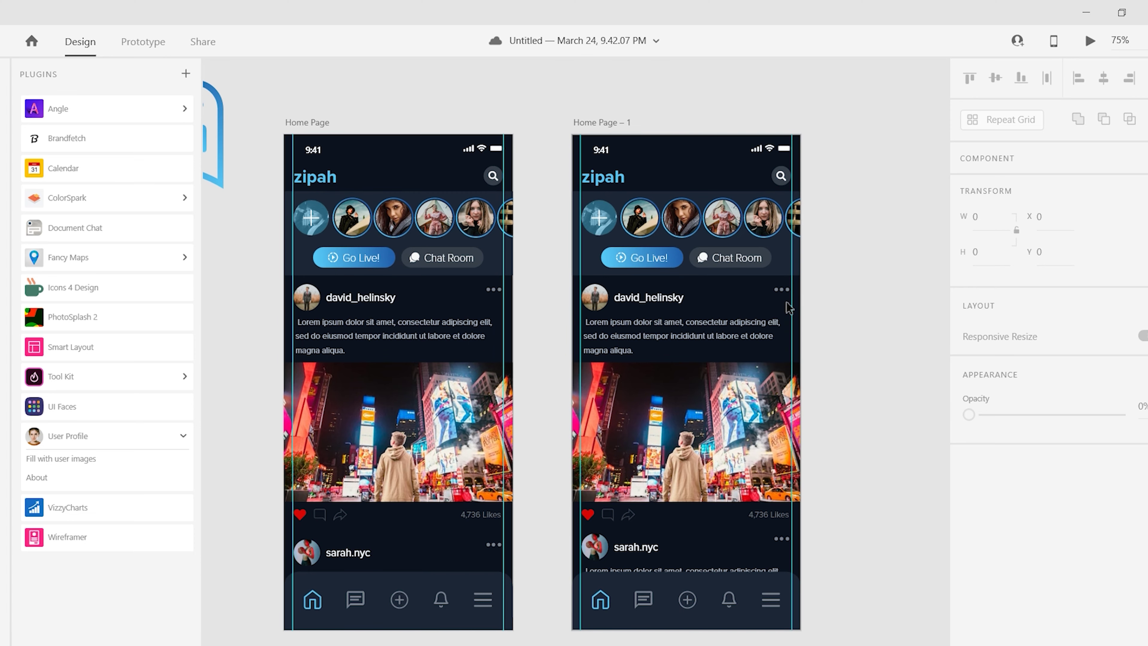
- Delete the repeated posts from Home Page – 1
scroll(792, 303, right, 3)
scroll(792, 302, down, 1)
click(552, 282)
key(Delete)
scroll(640, 262, up, 3)
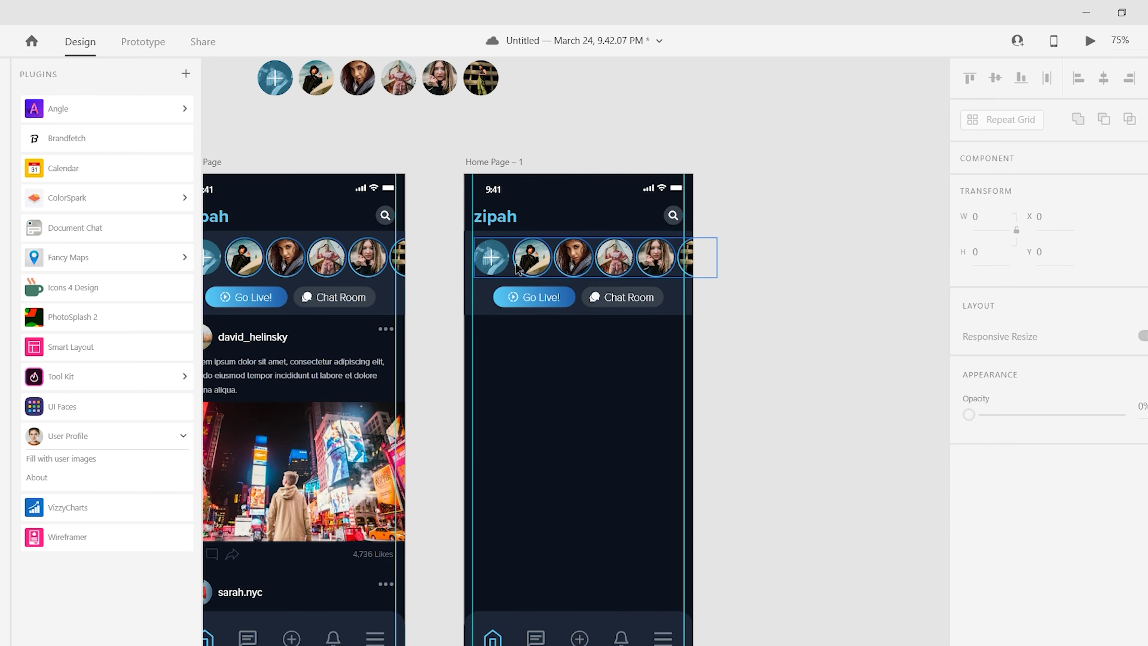
scroll(592, 276, up, 3)
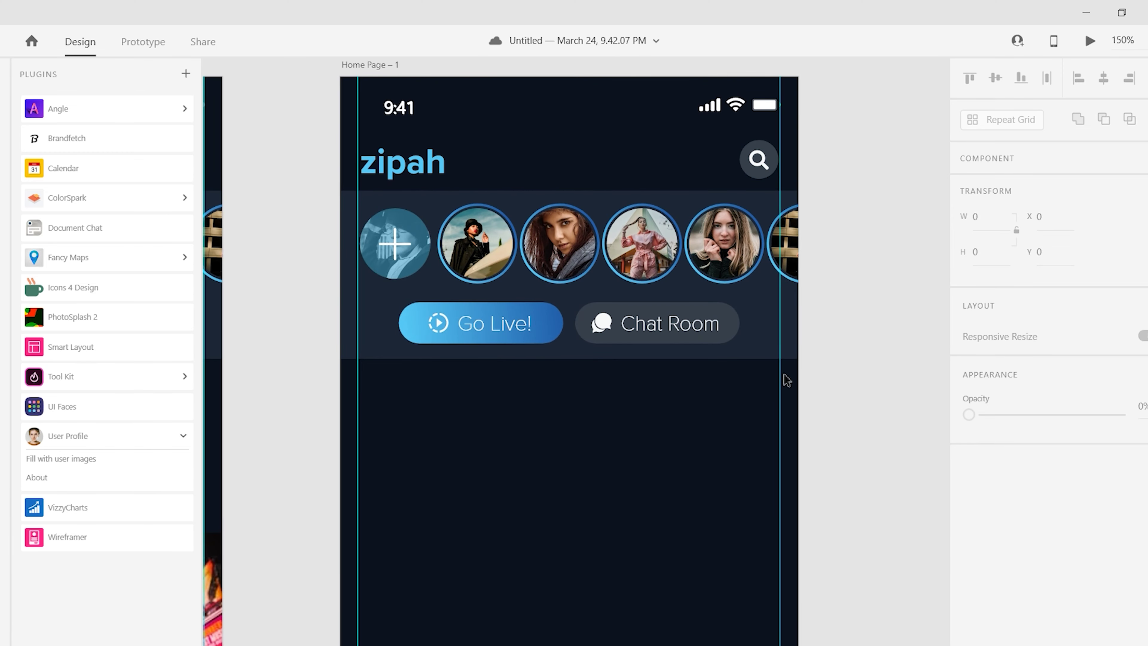
- Alt-drag a copy of the stories and buttons panel beside the Home Page – 1 artboard
scroll(746, 383, down, 1)
scroll(732, 382, up, 2)
scroll(732, 383, left, 2)
scroll(465, 327, down, 2)
drag(464, 327, 743, 321)
scroll(635, 288, right, 2)
scroll(635, 287, up, 1)
scroll(585, 374, right, 5)
scroll(584, 374, down, 3)
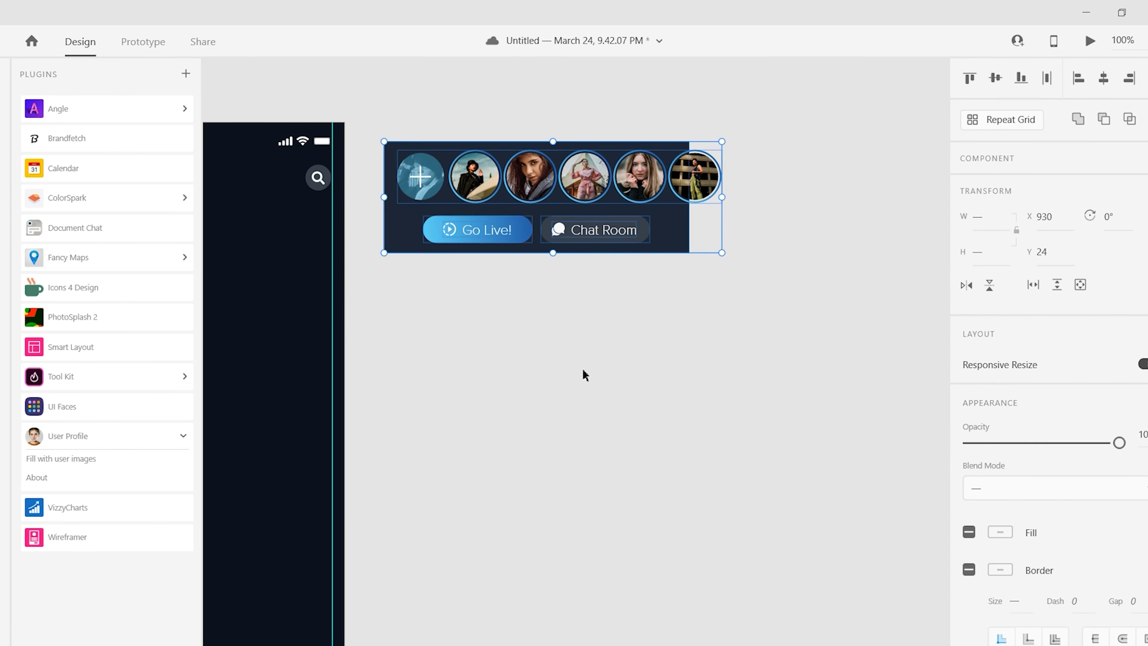
double_click(496, 182)
- Draw a borderless 60 circle below the copied panel and repeat it into six tightly spaced circles
key(e)
mouse_move(417, 308)
mouse_down()
mouse_move(458, 349)
mouse_move(464, 338)
mouse_move(759, 332)
mouse_up()
click(996, 253)
text(60)
scroll(1039, 452, down, 3)
click(969, 390)
key(ctrl+r)
drag(661, 342, 635, 343)
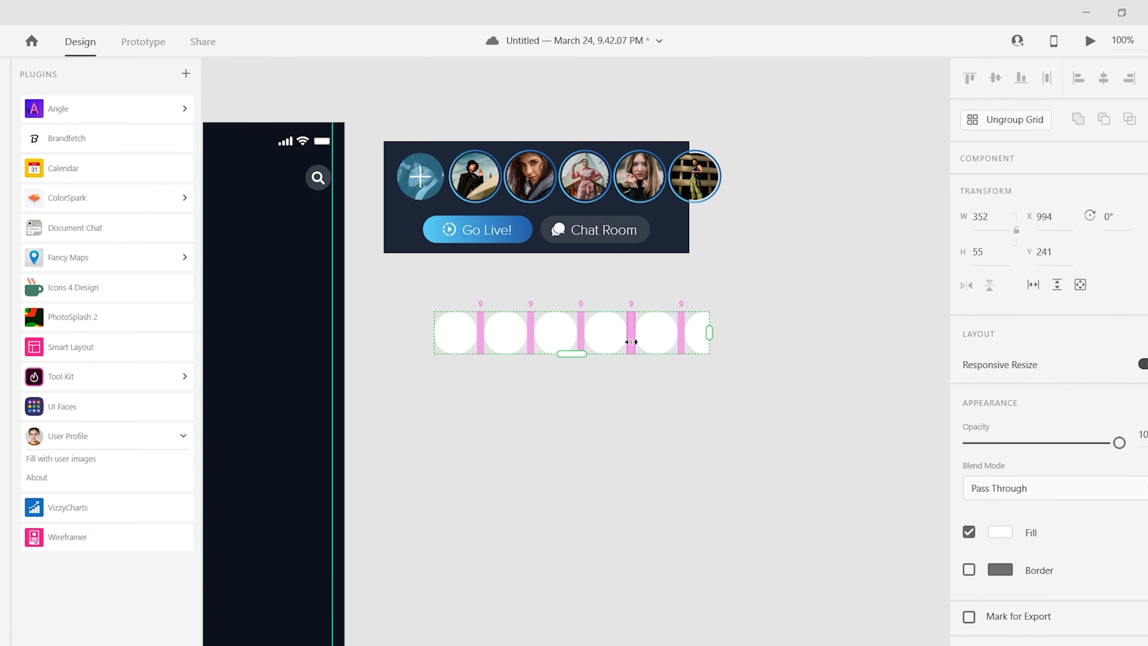
- Give the circle a light green status dot and extend the circle-and-dot into a row
scroll(456, 452, up, 5)
scroll(531, 492, up, 2)
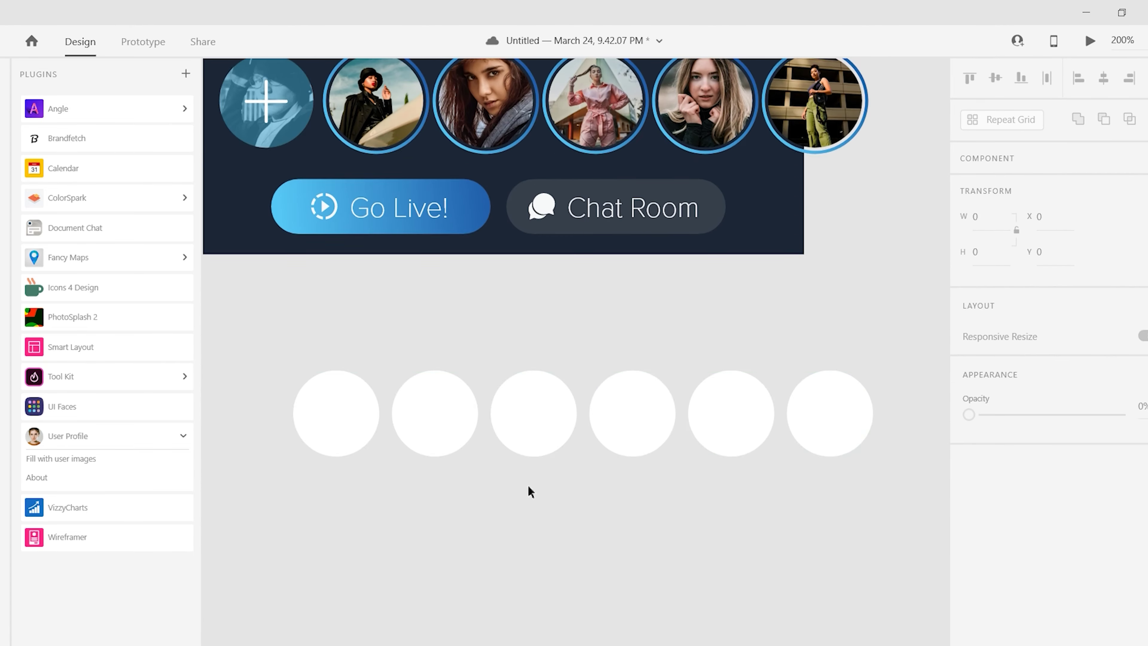
scroll(738, 377, down, 3)
scroll(474, 495, up, 2)
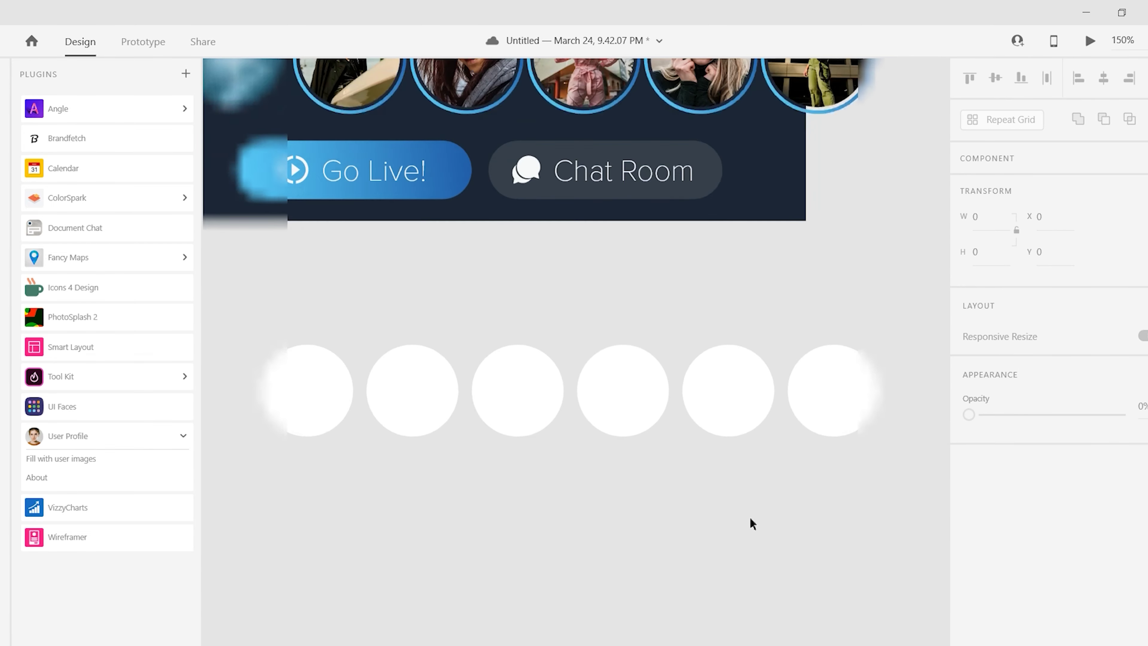
scroll(344, 428, up, 5)
click(497, 470)
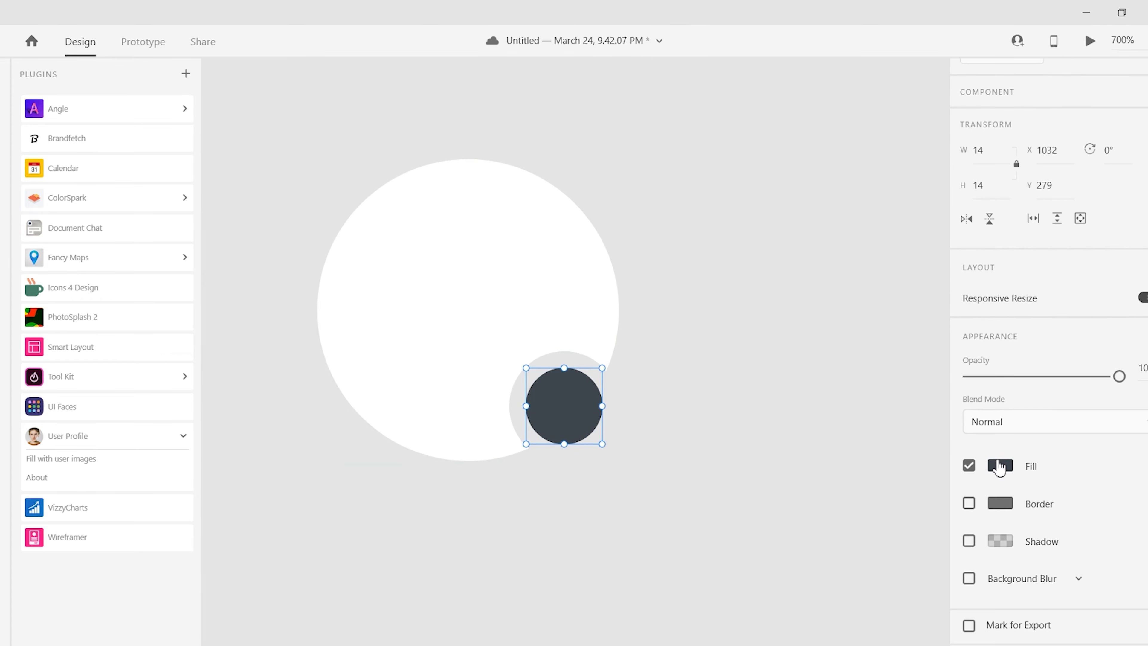
click(1000, 465)
click(901, 361)
click(815, 390)
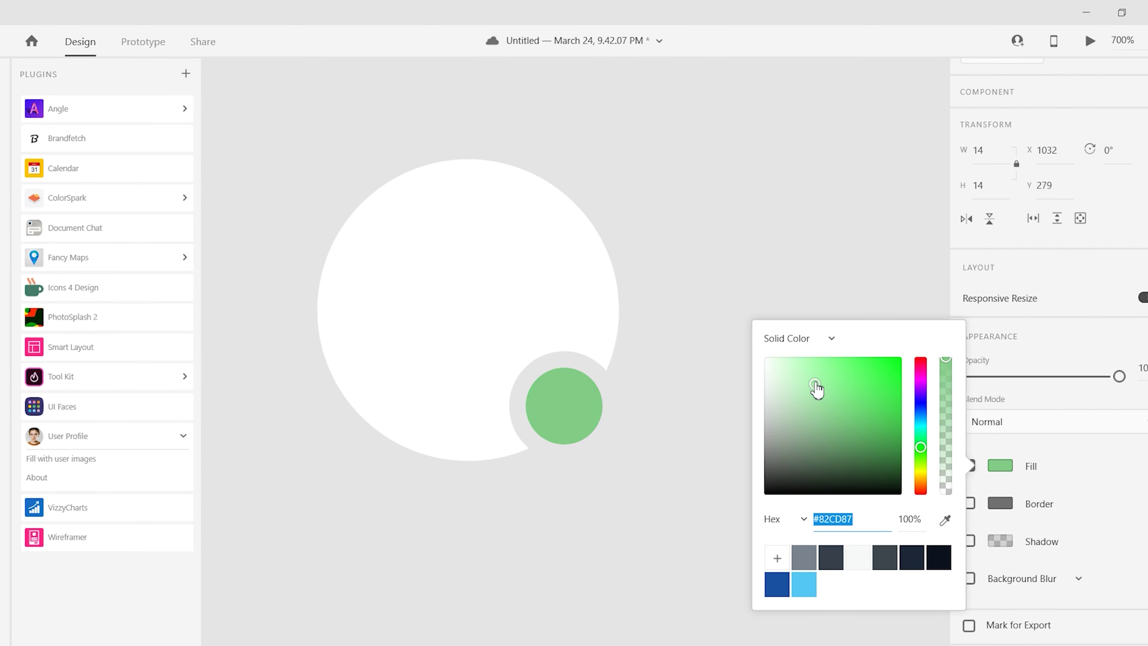
click(654, 341)
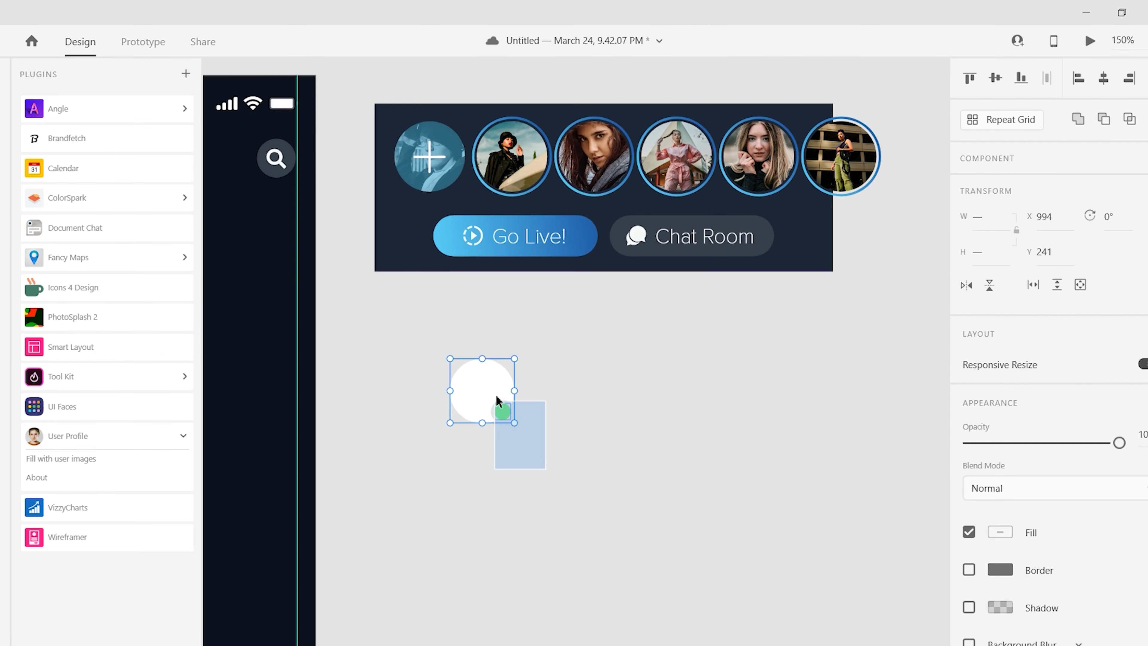
drag(510, 390, 820, 390)
- Ungroup the repeat grid and each circle group, then fill all six circles with user photos
key(shift+ctrl+g)
right_click(390, 389)
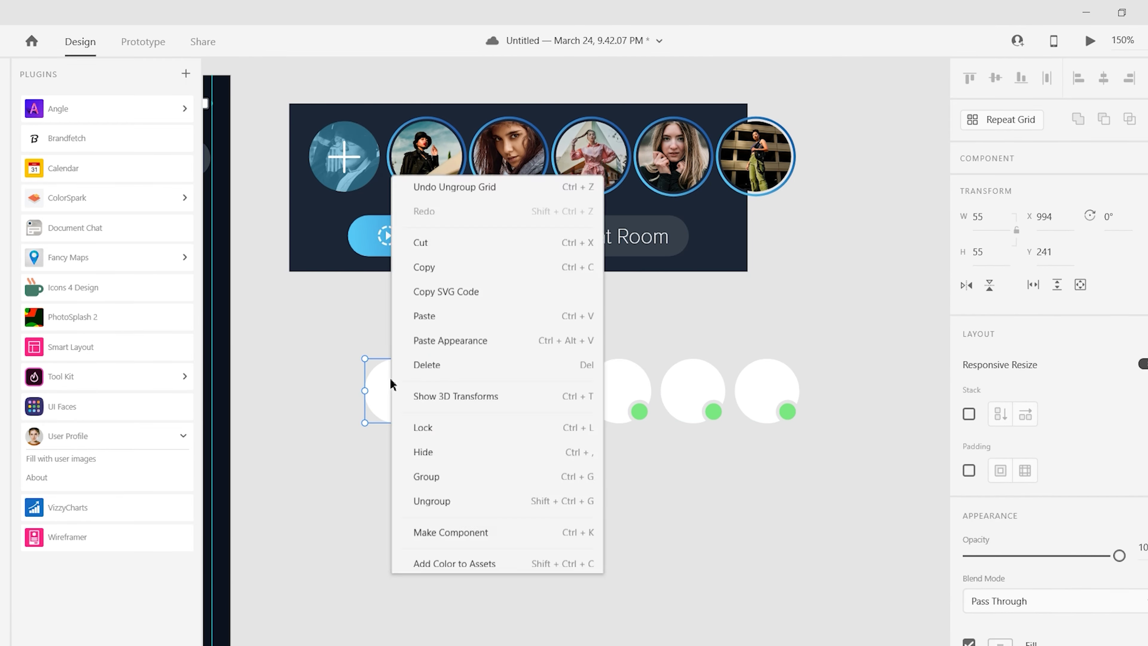
click(423, 498)
right_click(487, 389)
click(525, 326)
right_click(610, 389)
click(641, 333)
right_click(761, 371)
click(801, 468)
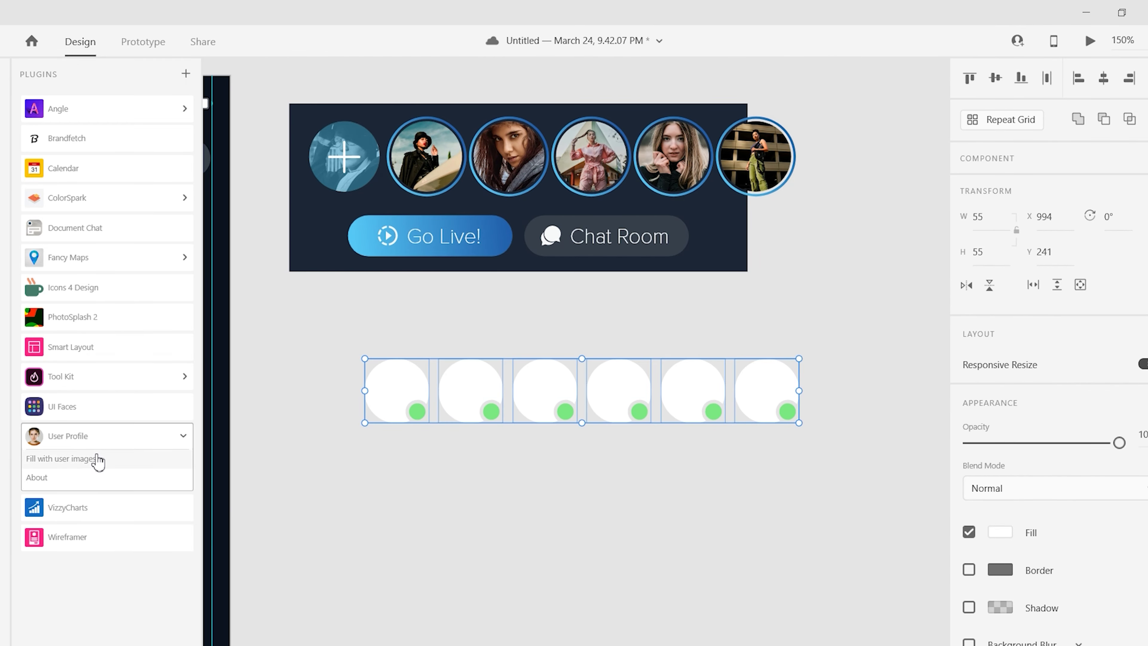
click(61, 458)
key(ctrl+minus)
scroll(579, 478, left, 6)
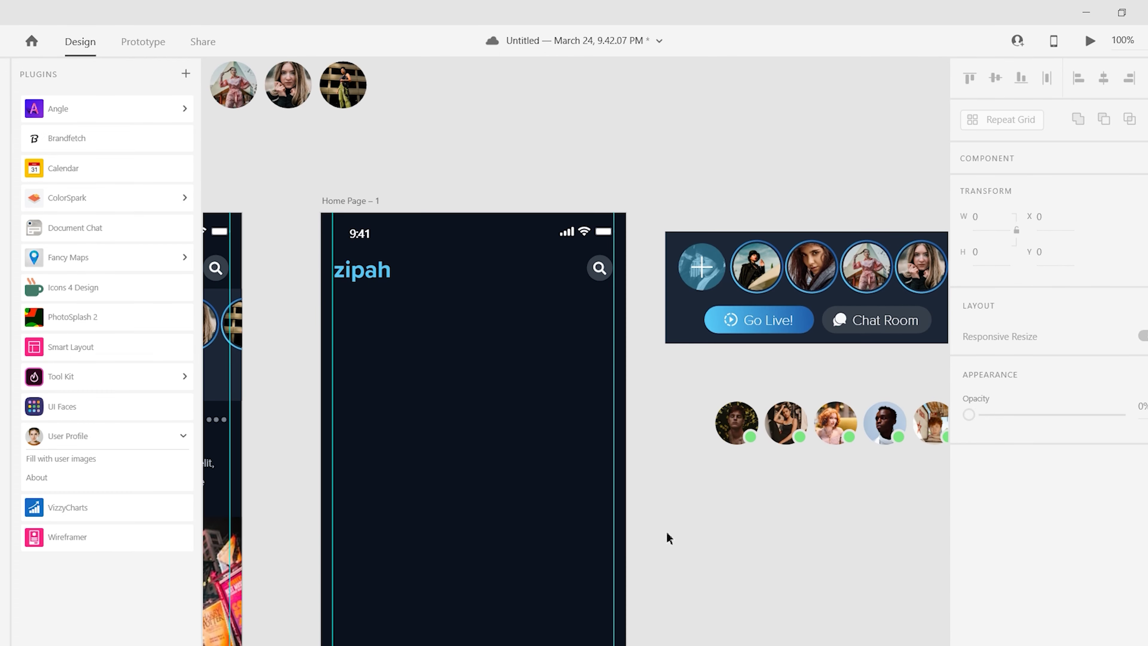
- Move the copied dark background rectangle into Home Page – 1 directly under the zipah header
click(678, 334)
drag(678, 335, 333, 393)
scroll(502, 379, left, 5)
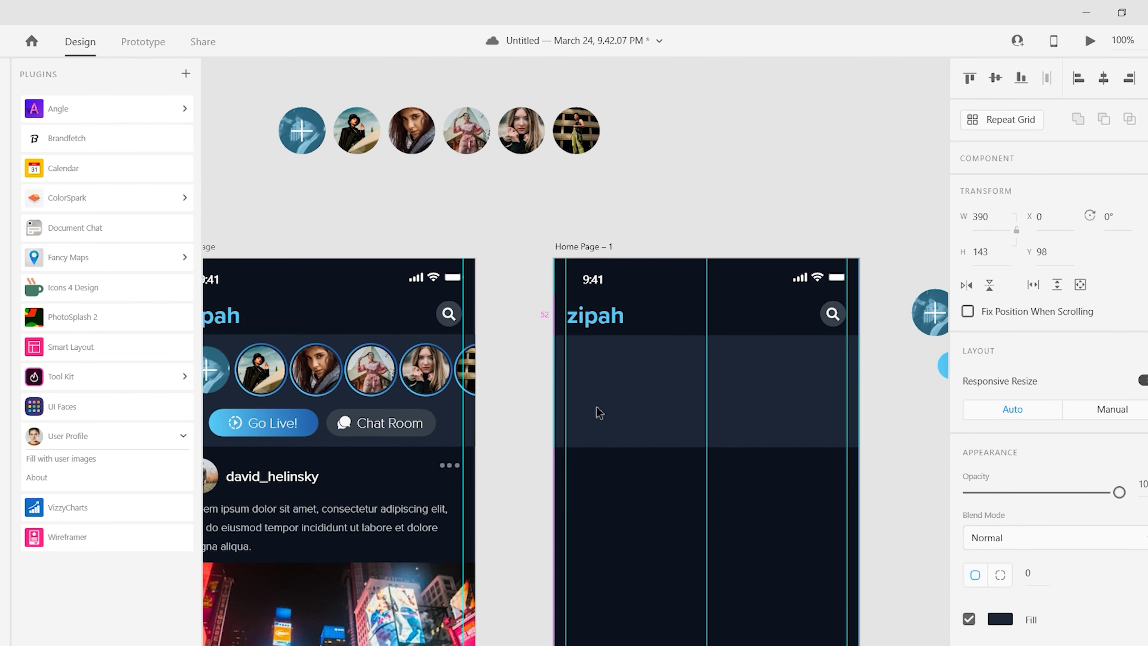
key(ctrl+equal)
key(ctrl+equal)
drag(543, 410, 818, 472)
key(ctrl+minus)
key(ctrl+minus)
key(ctrl+minus)
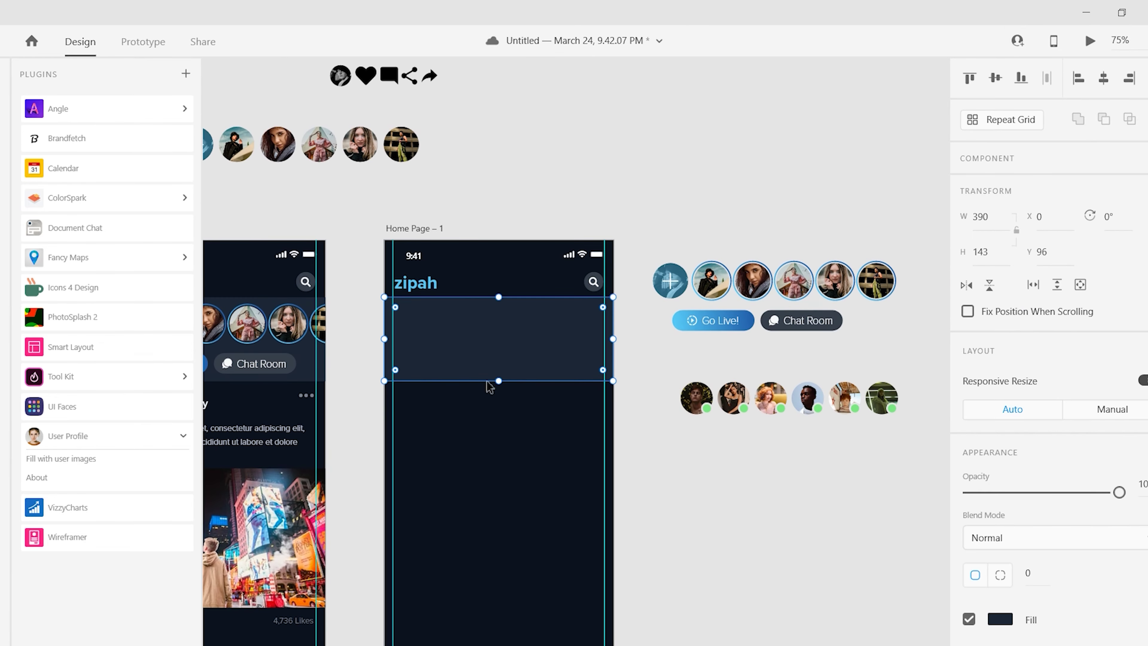
key(Escape)
key(ctrl+equal)
key(ctrl+equal)
scroll(528, 467, left, 8)
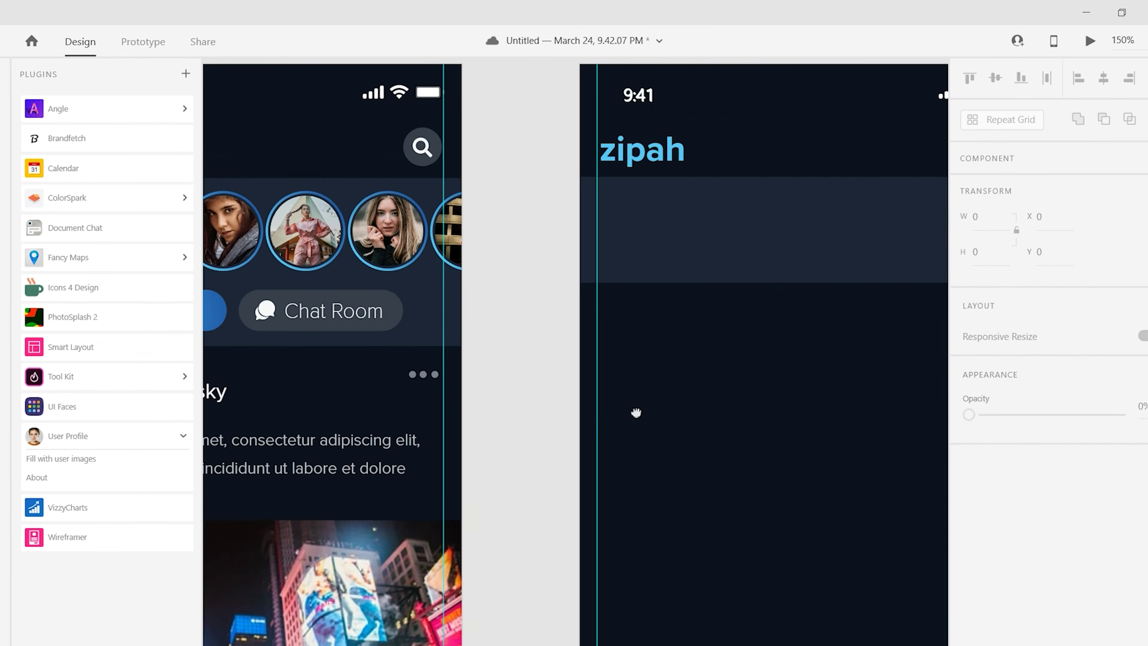
scroll(636, 413, left, 3)
- Paste a copy of the username text as a grey 'Active (12)' label in Home Page – 1
key(ctrl+c)
key(ctrl+v)
scroll(569, 449, right, 6)
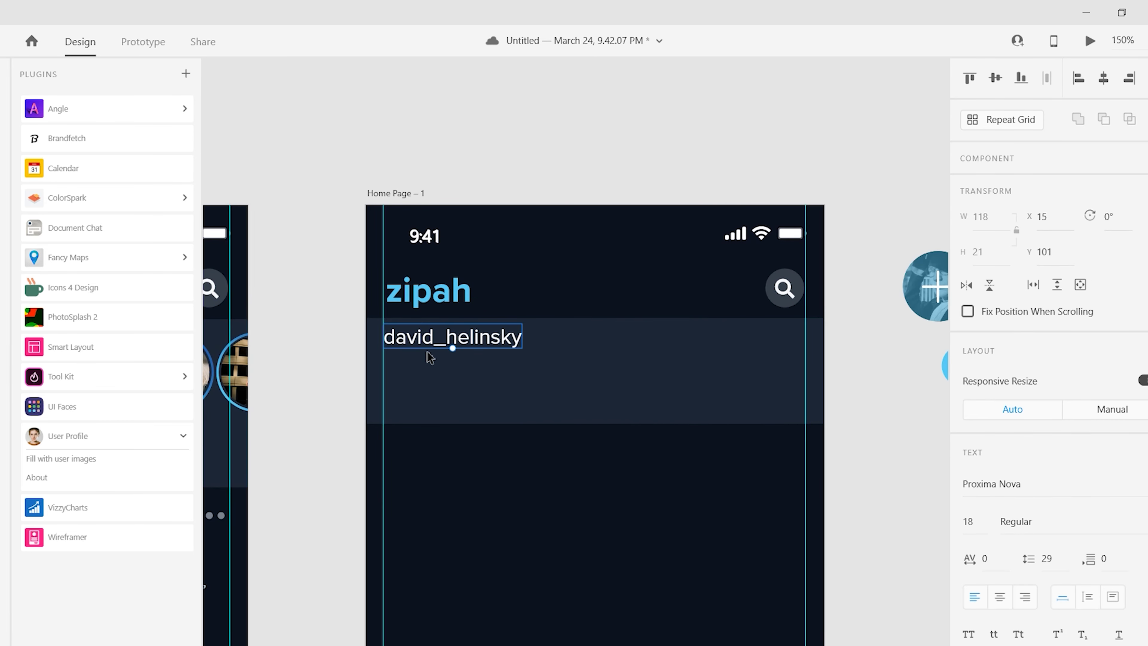
text((12))
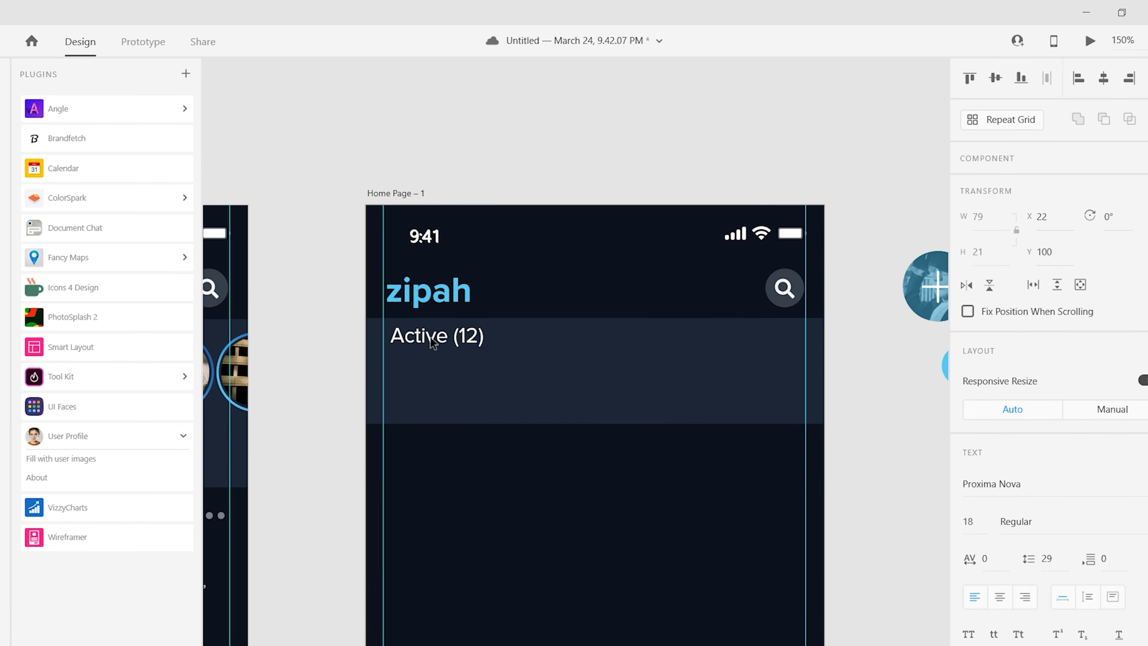
key(Escape)
scroll(1039, 453, down, 5)
click(977, 464)
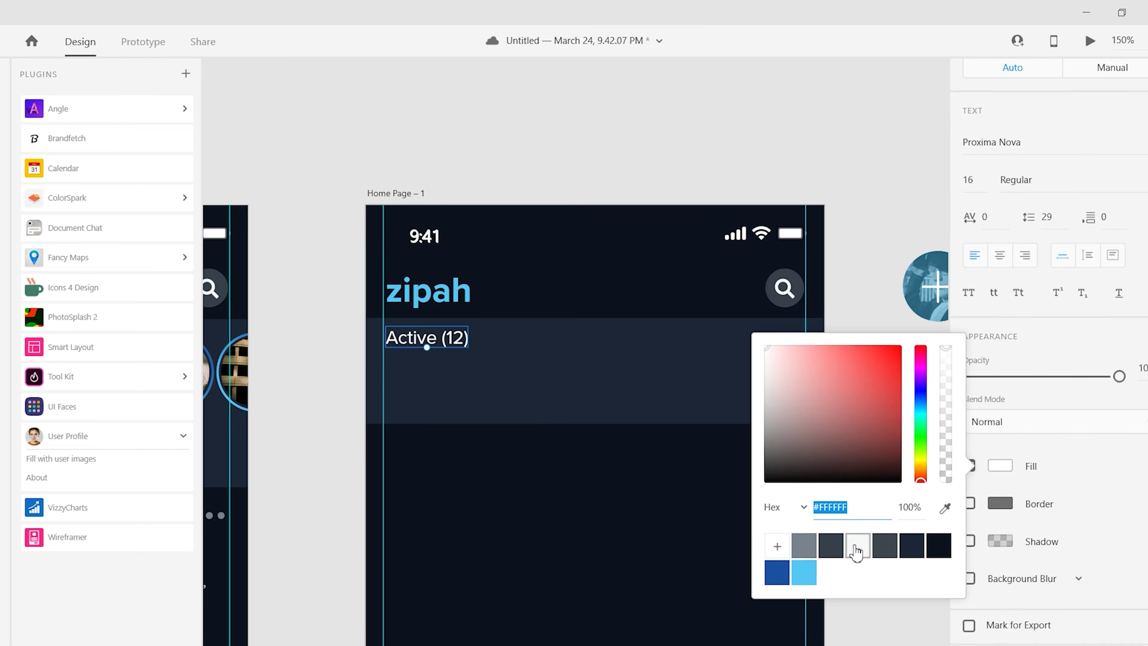
click(790, 418)
scroll(971, 522, up, 5)
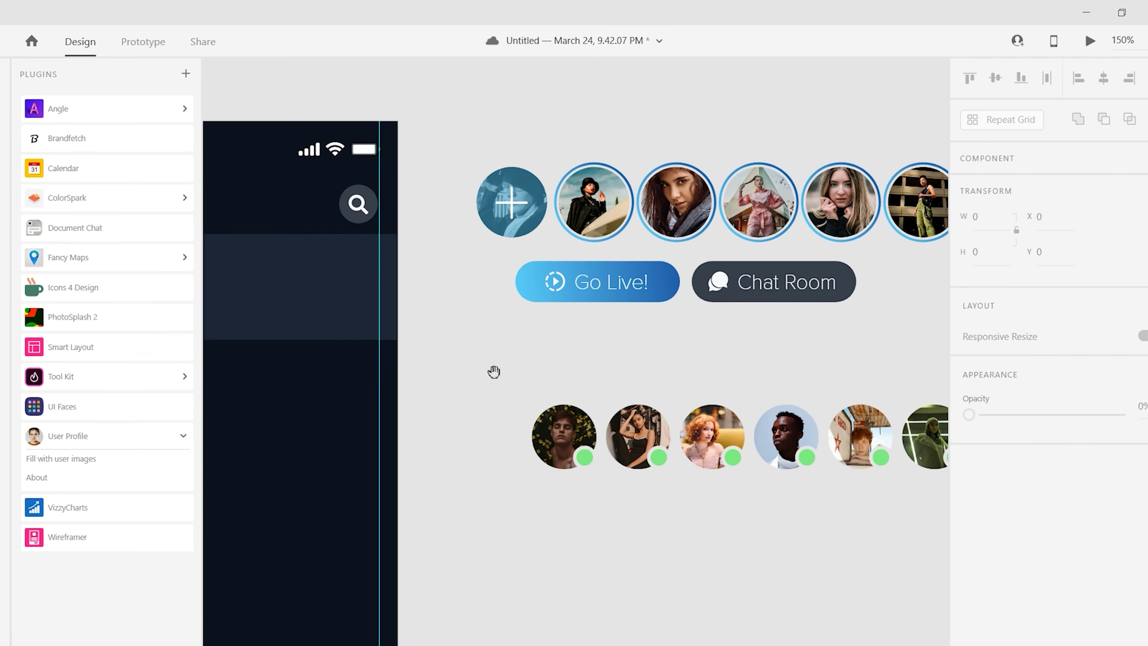
scroll(495, 372, left, 5)
- Place the green-dot avatar row on the dark panel and nudge it down with the label
drag(859, 473, 601, 371)
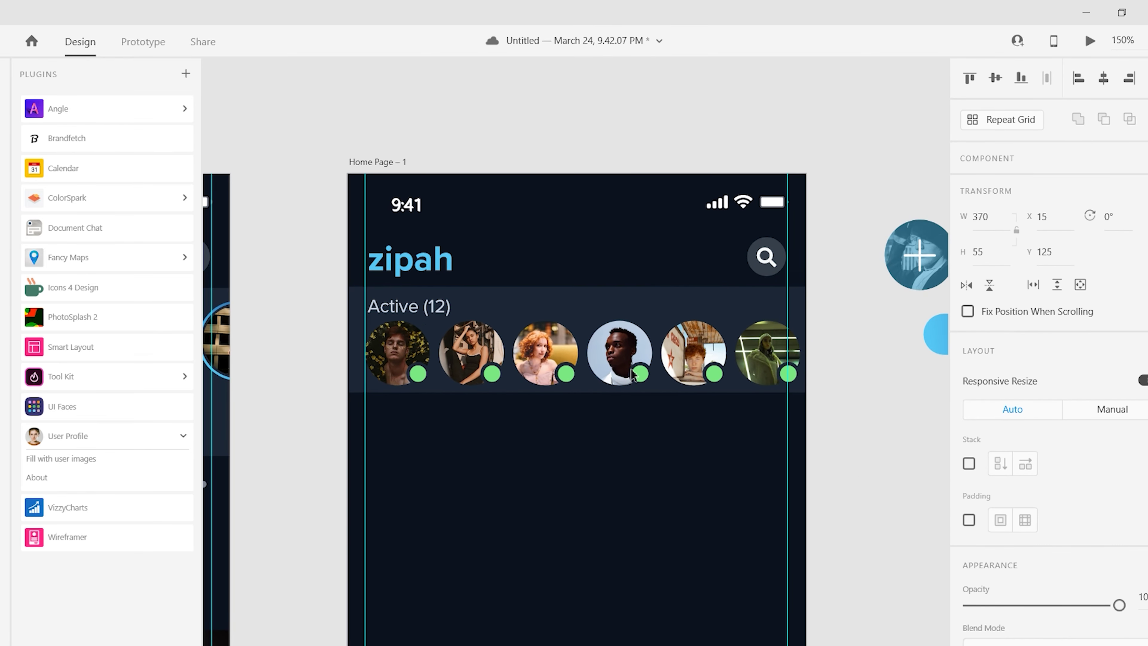
click(855, 483)
click(481, 318)
shift+click(579, 382)
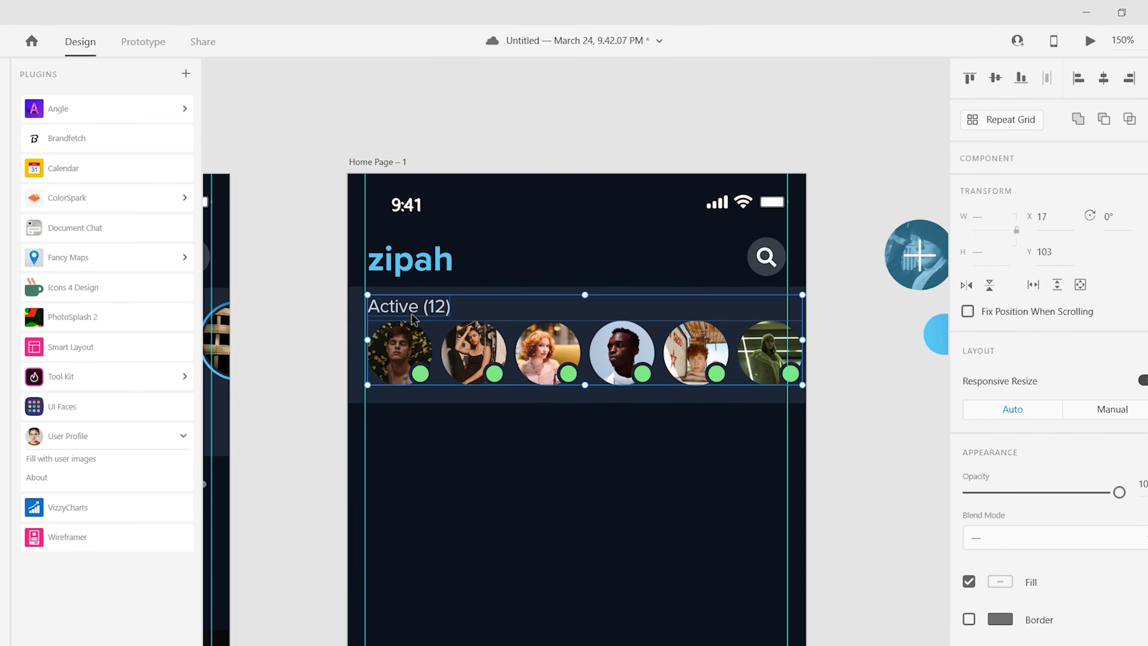
drag(365, 377, 366, 382)
- Preview Home Page – 1, delete the temporary Active (12) label, and close the preview
click(1090, 41)
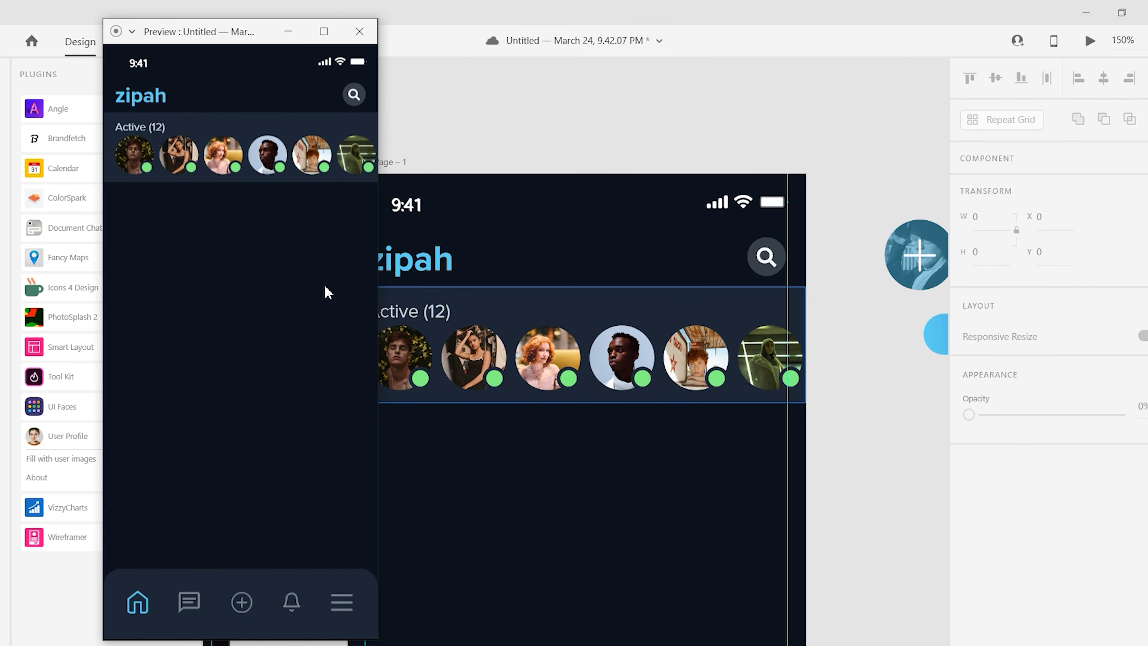
click(414, 312)
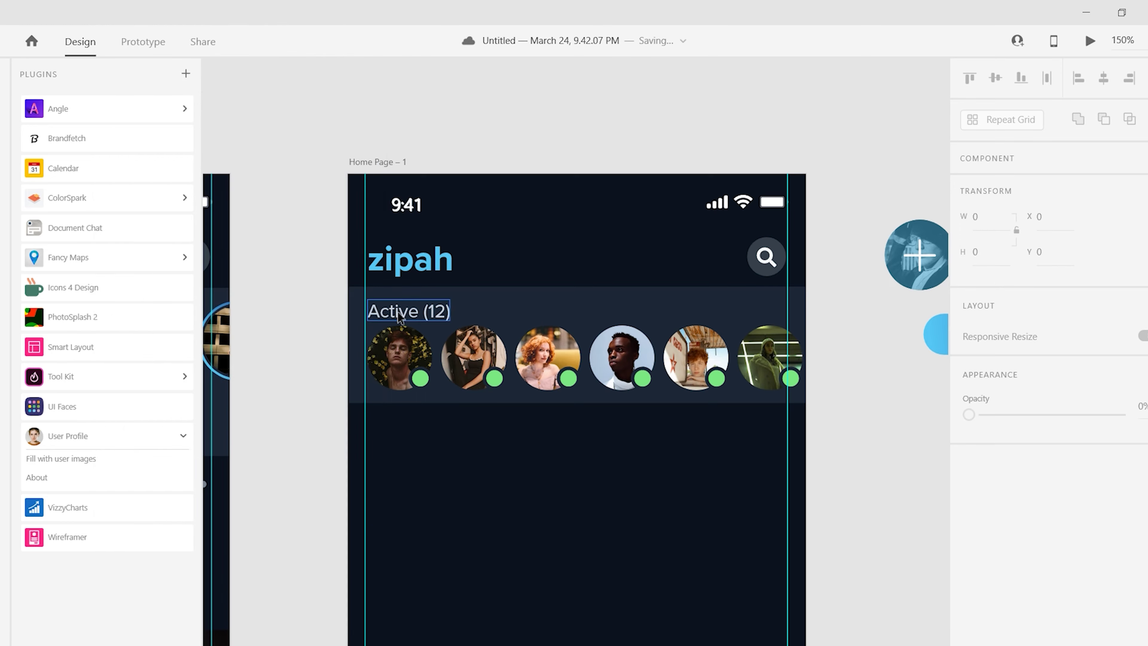
key(Delete)
click(376, 67)
click(360, 31)
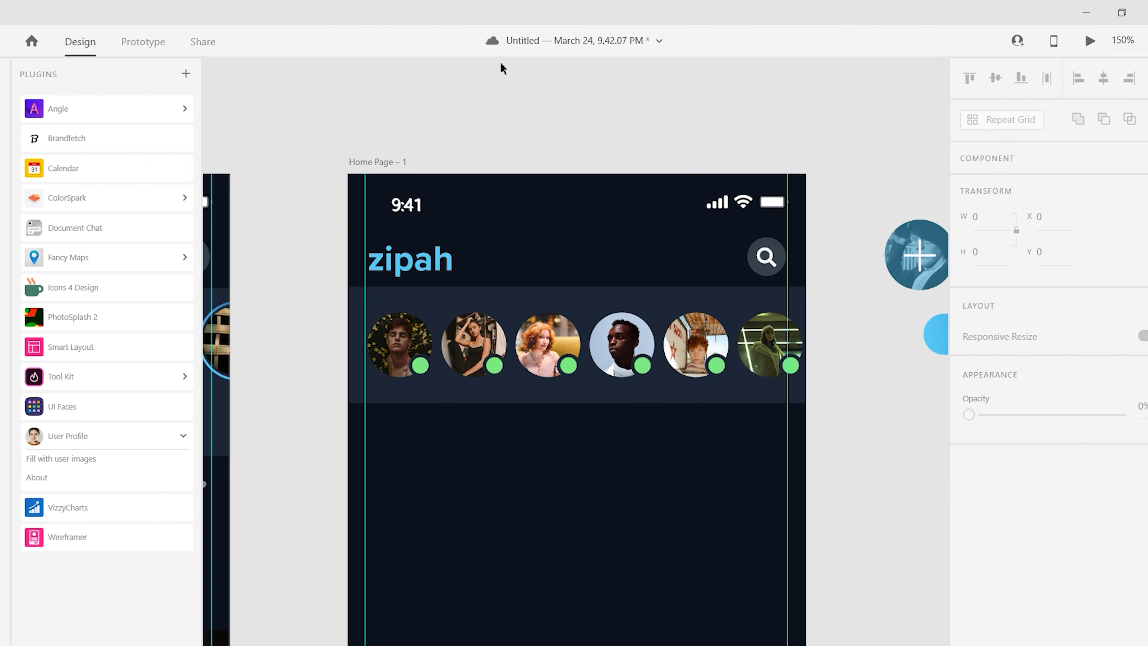
- Draw a shape beside the copied panel on the canvas
scroll(610, 136, down, 10)
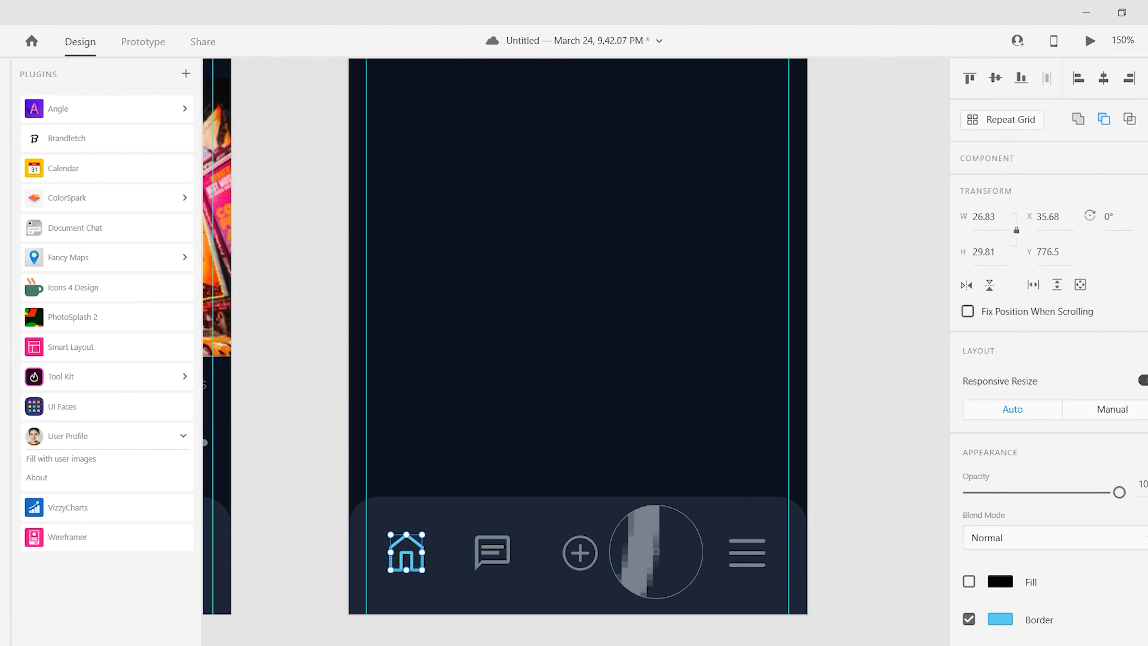
click(585, 344)
scroll(466, 435, up, 10)
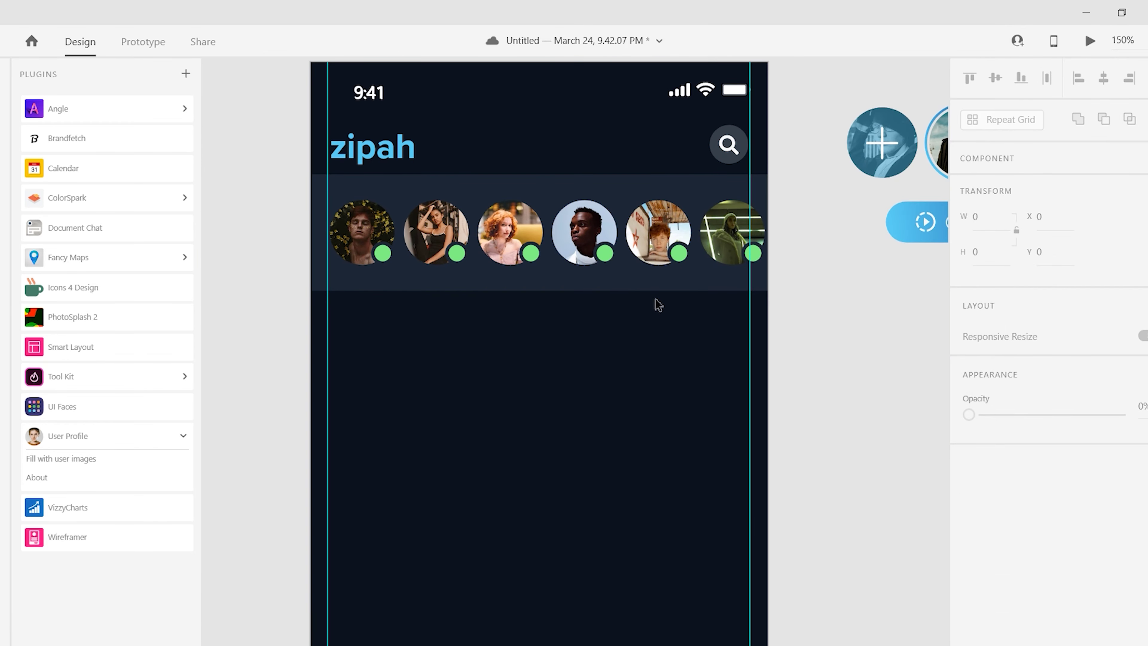
scroll(544, 262, right, 8)
drag(502, 264, 549, 320)
- Undo the stray line and draw a white avatar circle below the copied buttons
key(ctrl+z)
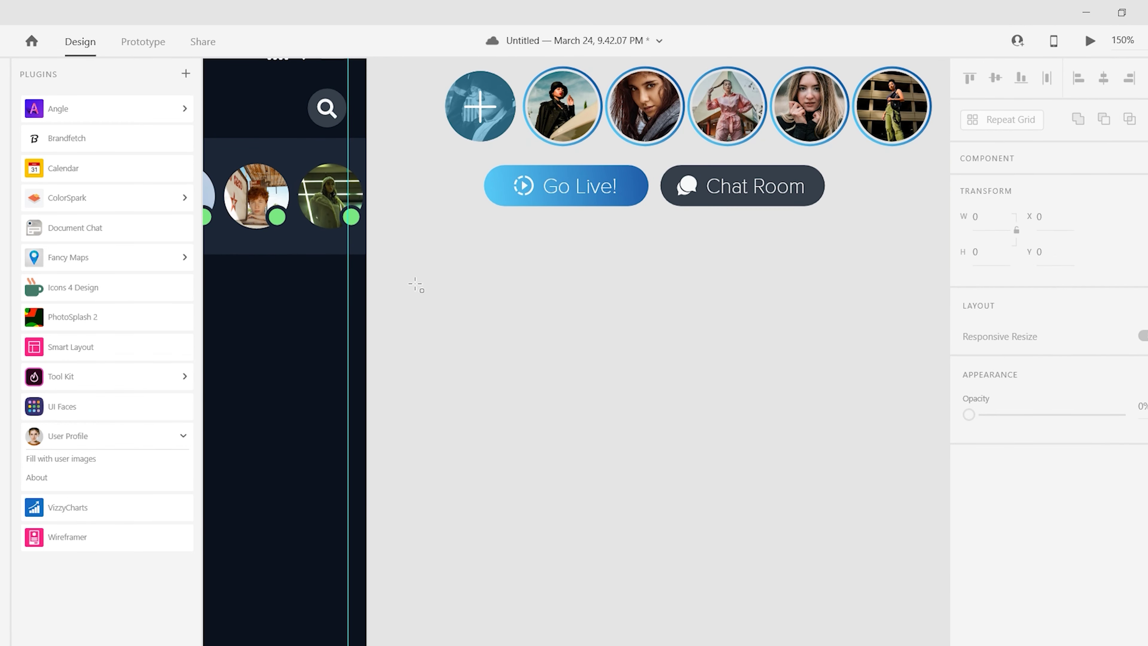
key(e)
drag(471, 292, 521, 342)
click(972, 263)
key(Escape)
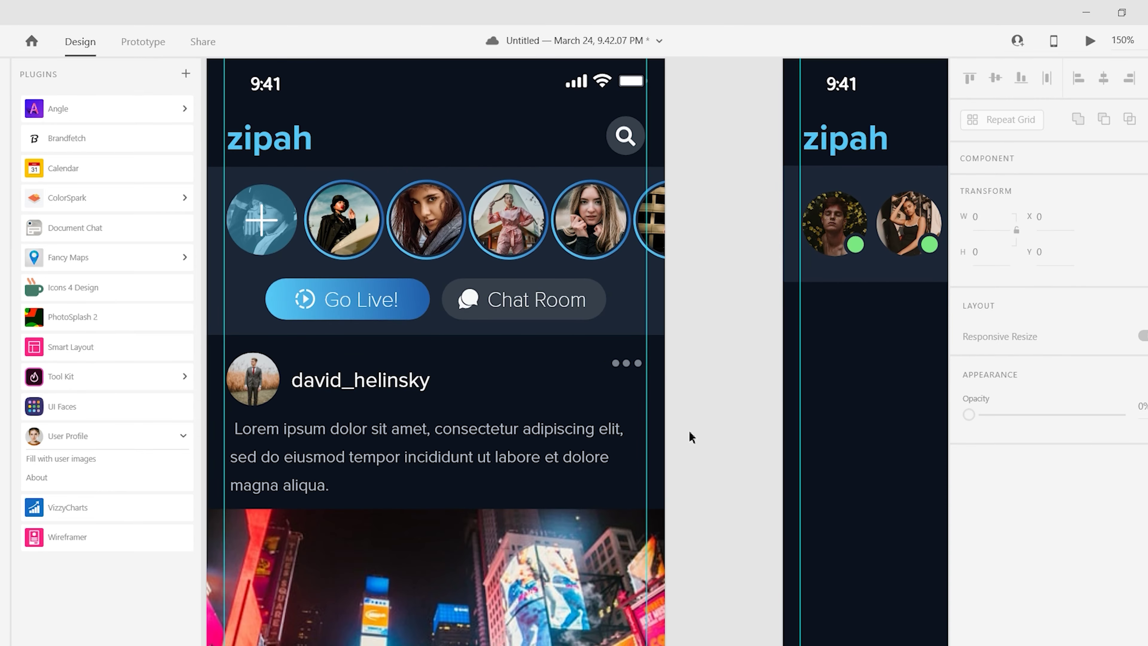
drag(393, 380, 740, 469)
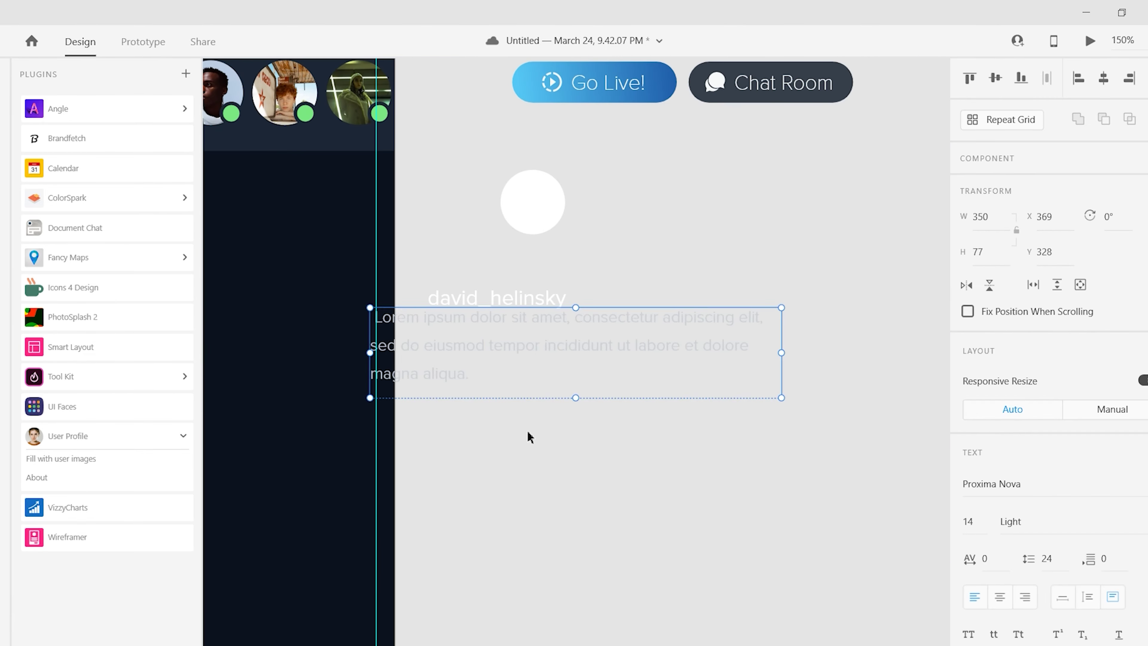
drag(500, 301, 641, 194)
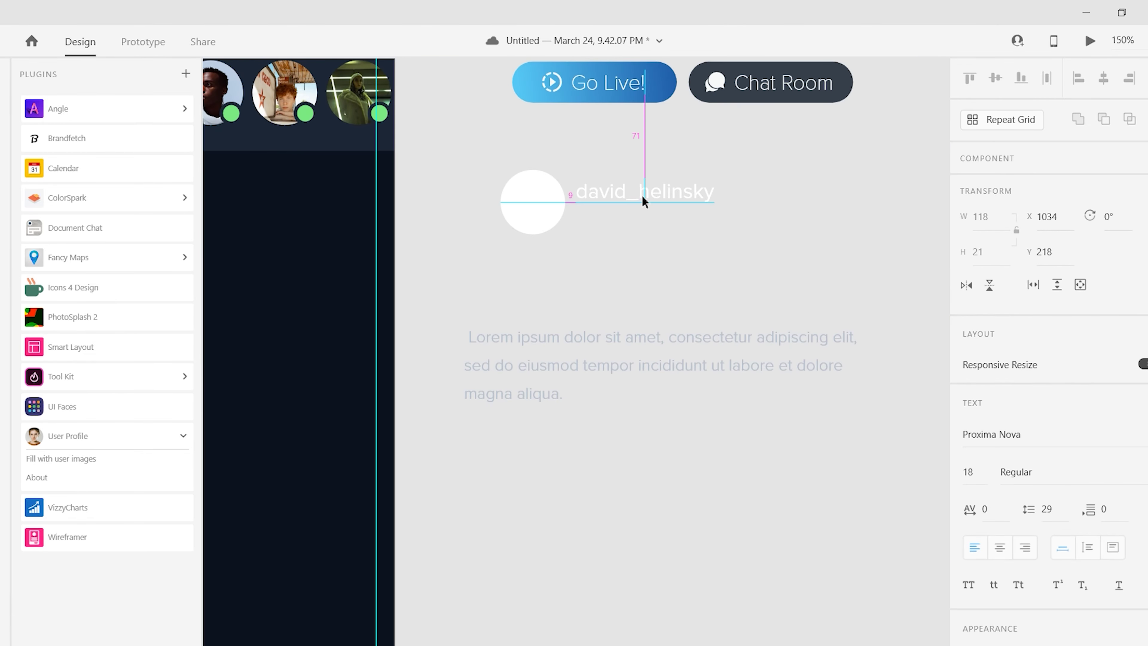
click(589, 254)
scroll(556, 308, up, 3)
drag(523, 360, 567, 313)
drag(686, 405, 687, 346)
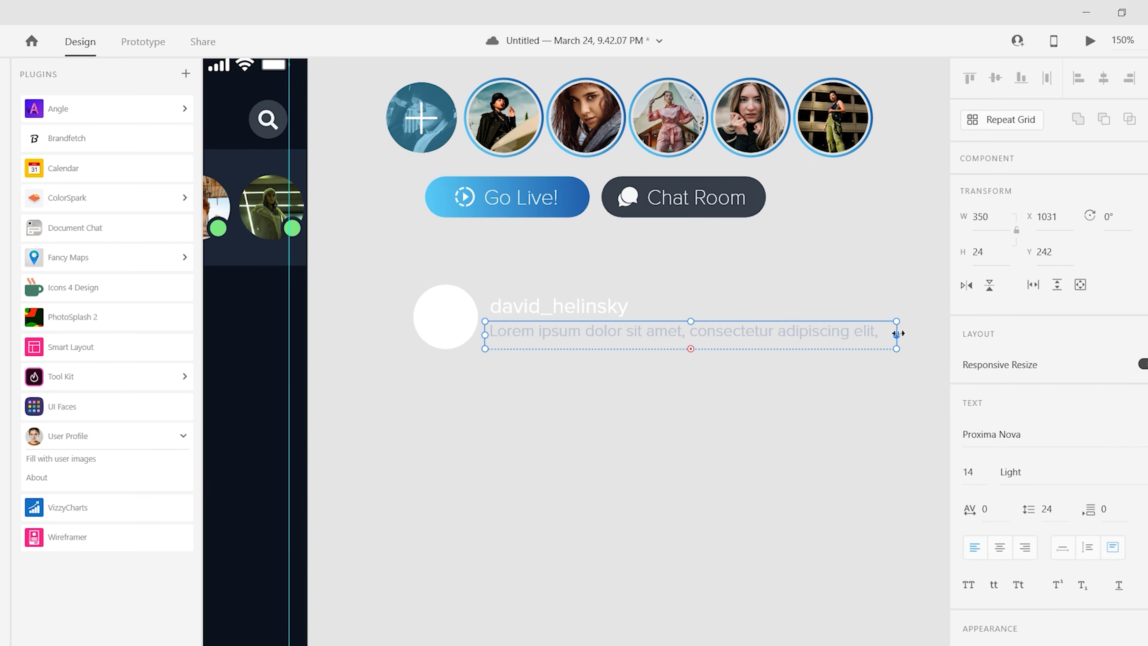
drag(898, 330, 692, 330)
click(650, 375)
- Trim the Lorem text to its first phrase ending at 'amet,' and align it under the username
click(664, 345)
drag(595, 344, 595, 451)
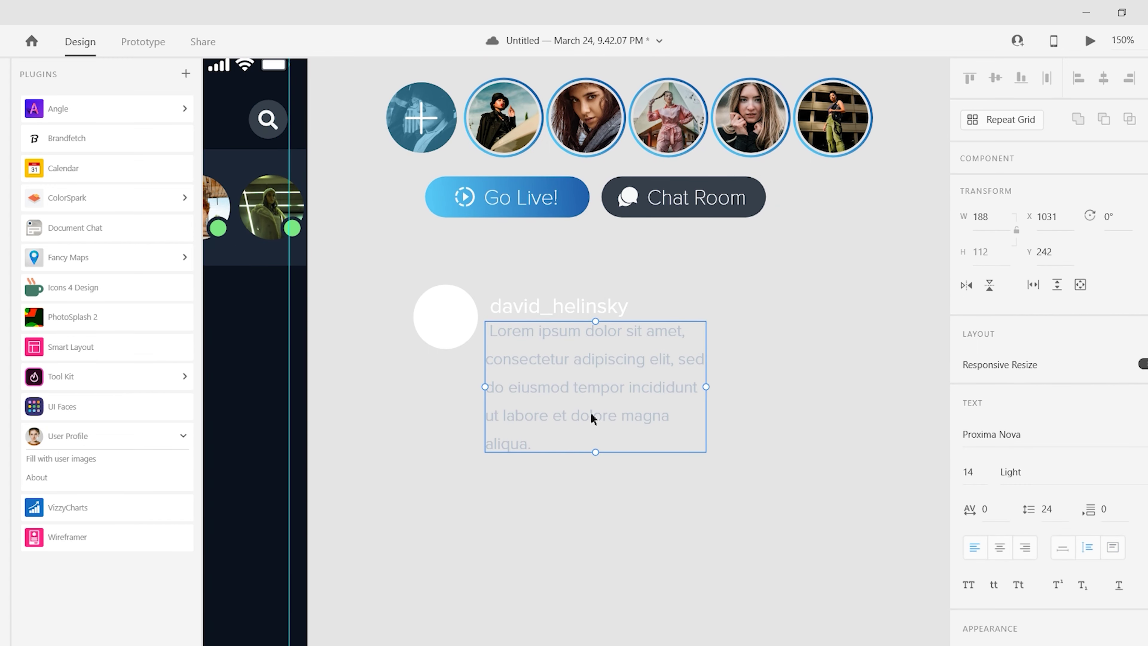
double_click(595, 448)
click(623, 442)
key(Escape)
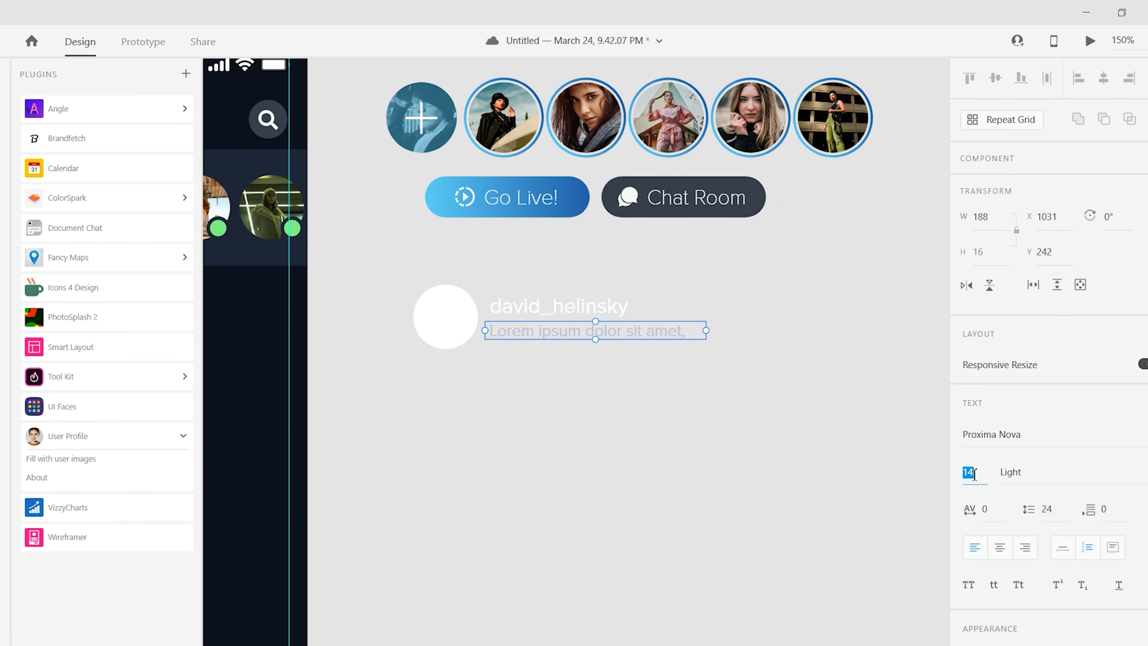
drag(516, 335, 507, 333)
- Check the username, avatar circle and message text spacing within the chat row
click(551, 310)
click(472, 361)
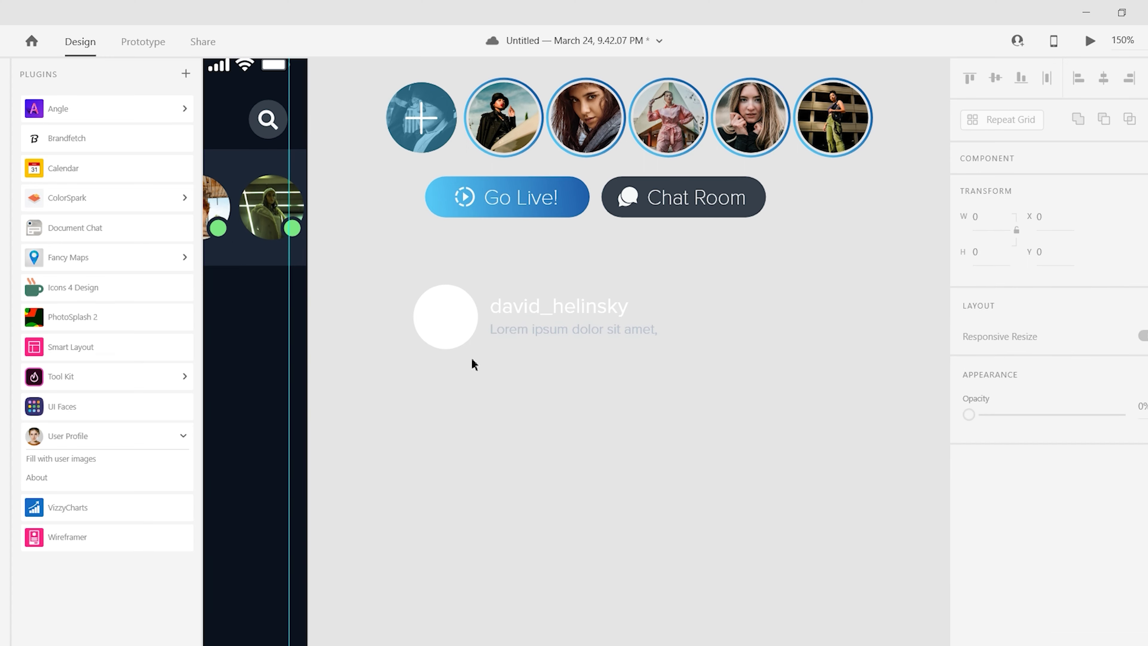
double_click(559, 304)
key(Left)
click(532, 354)
click(547, 333)
click(455, 325)
shift+click(542, 332)
click(651, 523)
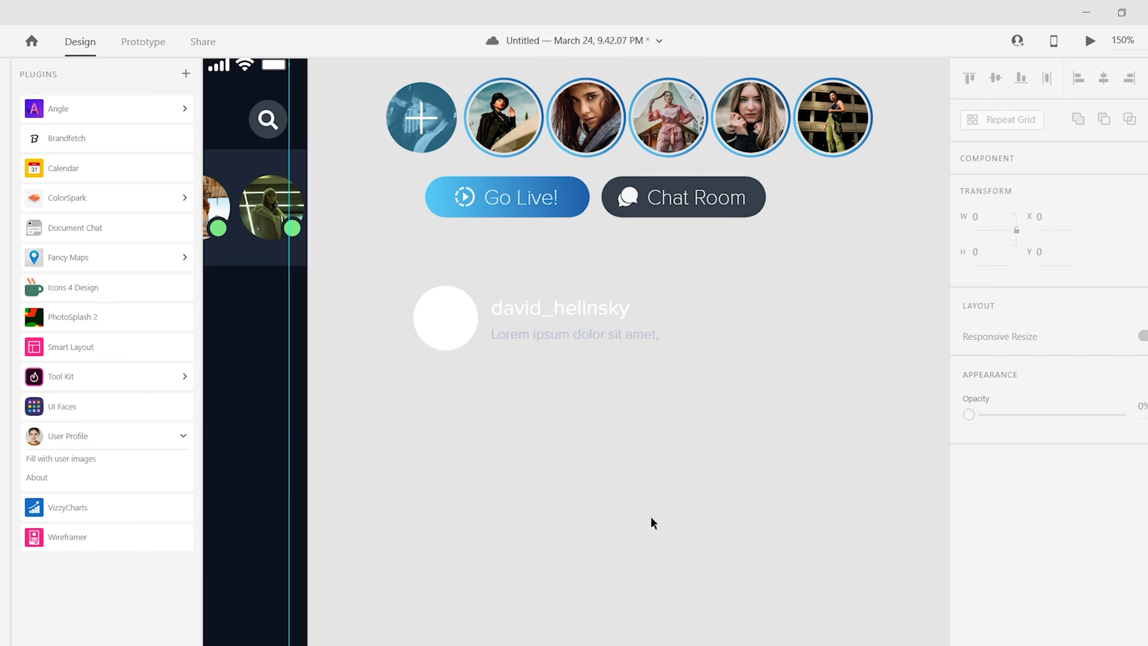
- Draw a wide helper rectangle and copy the message text to the row's right as a time label
scroll(651, 523, right, 3)
key(r)
mouse_move(281, 349)
mouse_down()
mouse_move(769, 380)
mouse_move(741, 384)
mouse_up()
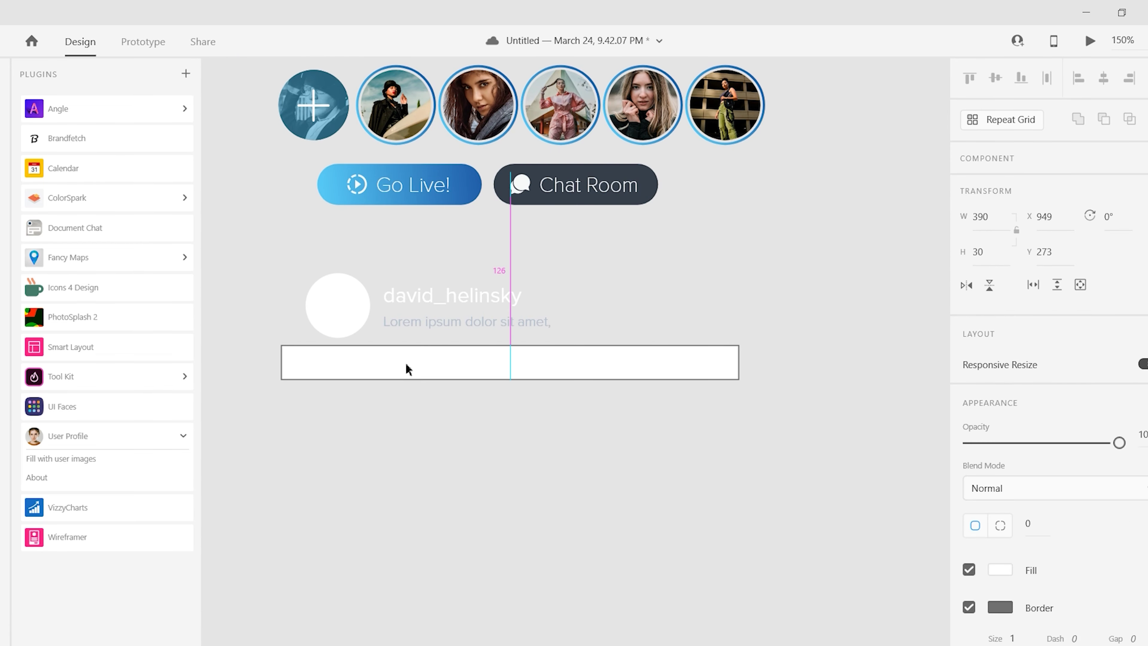
key(Escape)
click(590, 325)
drag(695, 318, 696, 322)
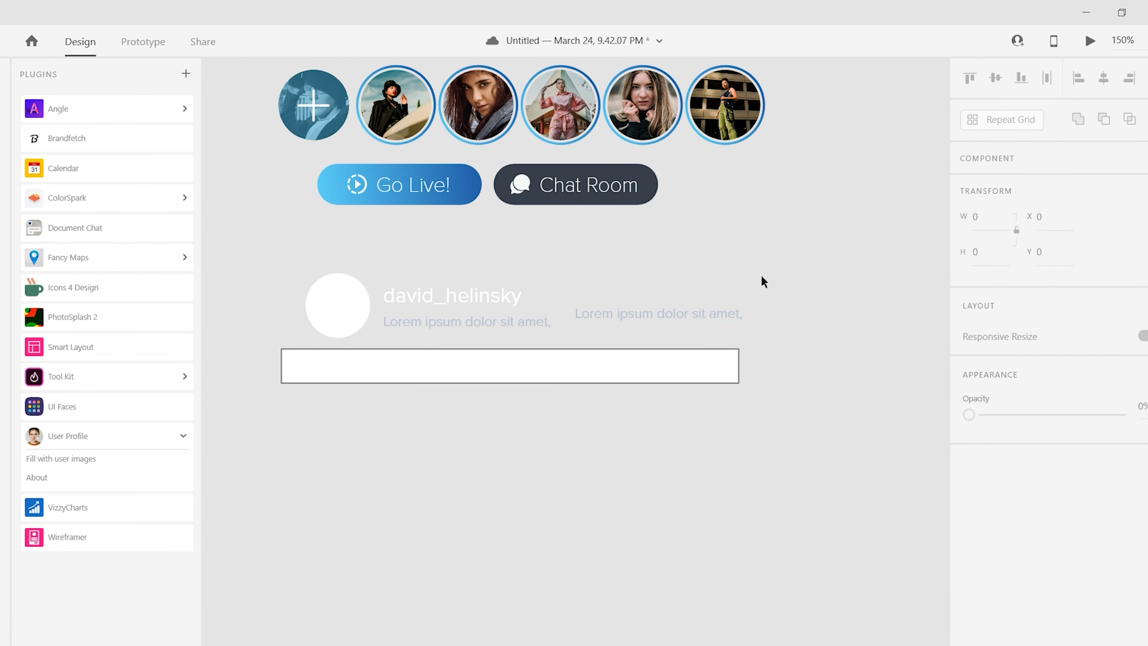
double_click(681, 322)
key(BackSpace)
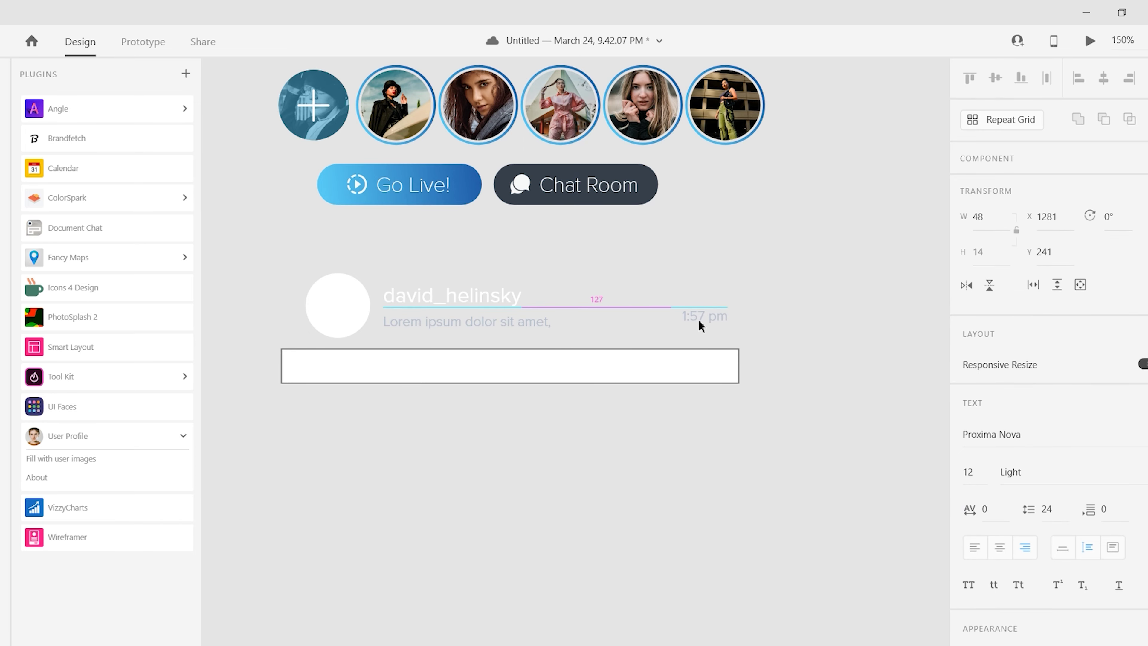
- Remove the helper rectangle, move the chat row into Home Page – 1, and Repeat Grid it to seven rows
click(468, 384)
key(ctrl+1)
drag(810, 372, 369, 371)
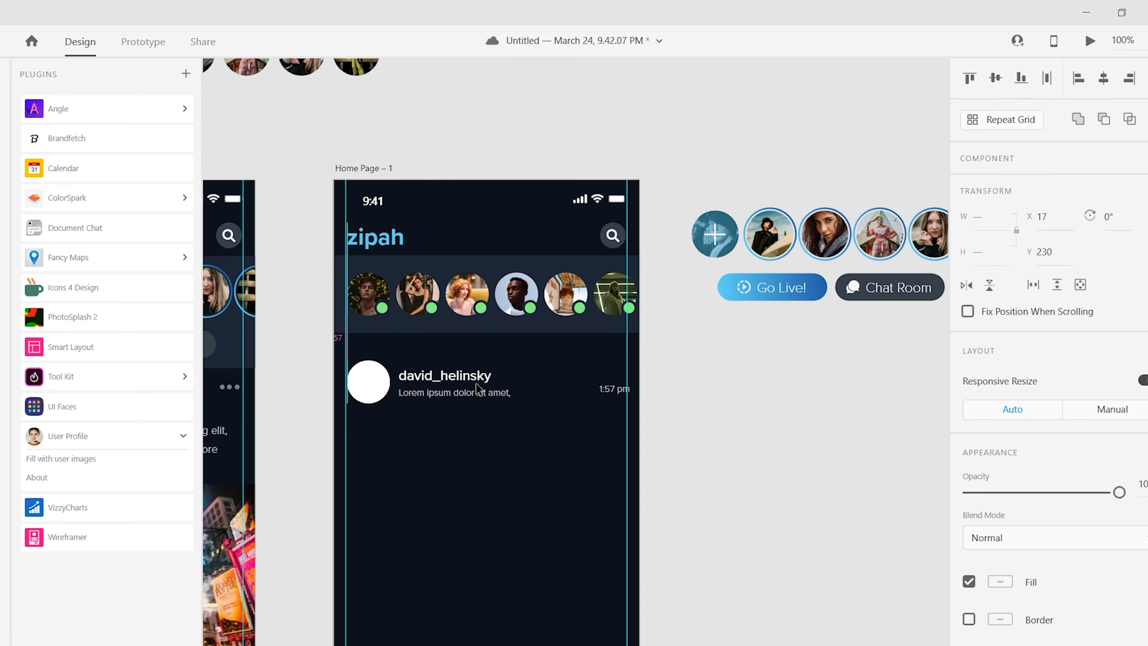
drag(611, 389, 606, 389)
scroll(601, 362, down, 3)
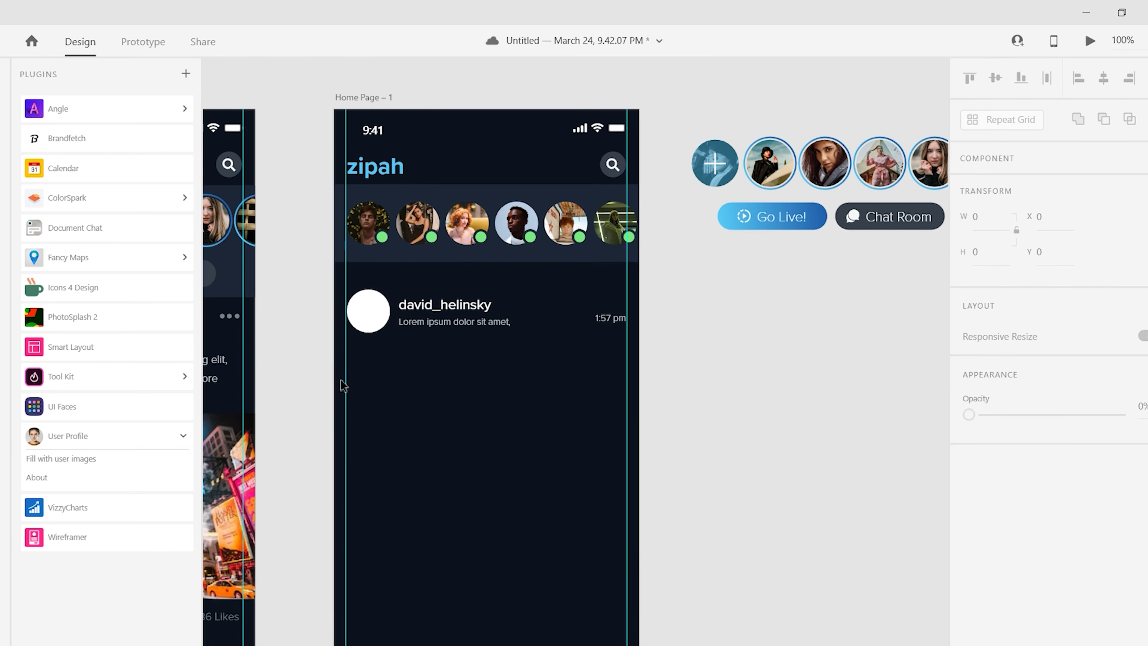
shift+click(608, 318)
scroll(605, 324, down, 3)
key(ctrl+r)
drag(485, 274, 493, 638)
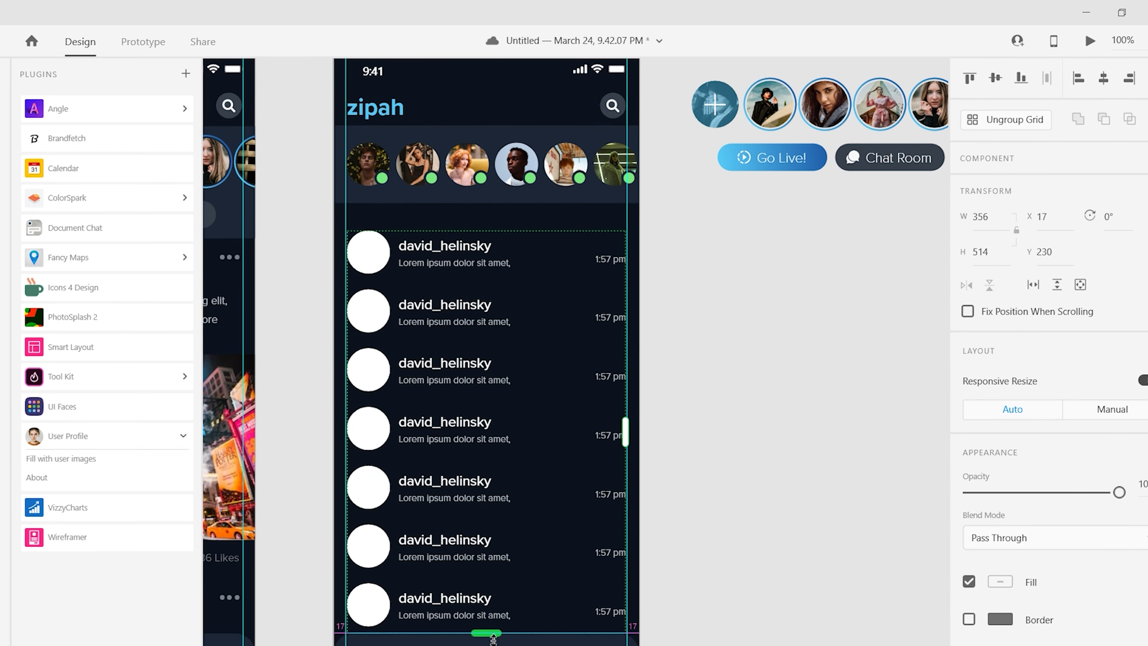
- Ungroup the Repeat Grid into separate chat rows and check each row individually
scroll(493, 588, down, 5)
scroll(367, 244, up, 2)
key(ctrl+shift+g)
click(355, 181)
right_click(354, 233)
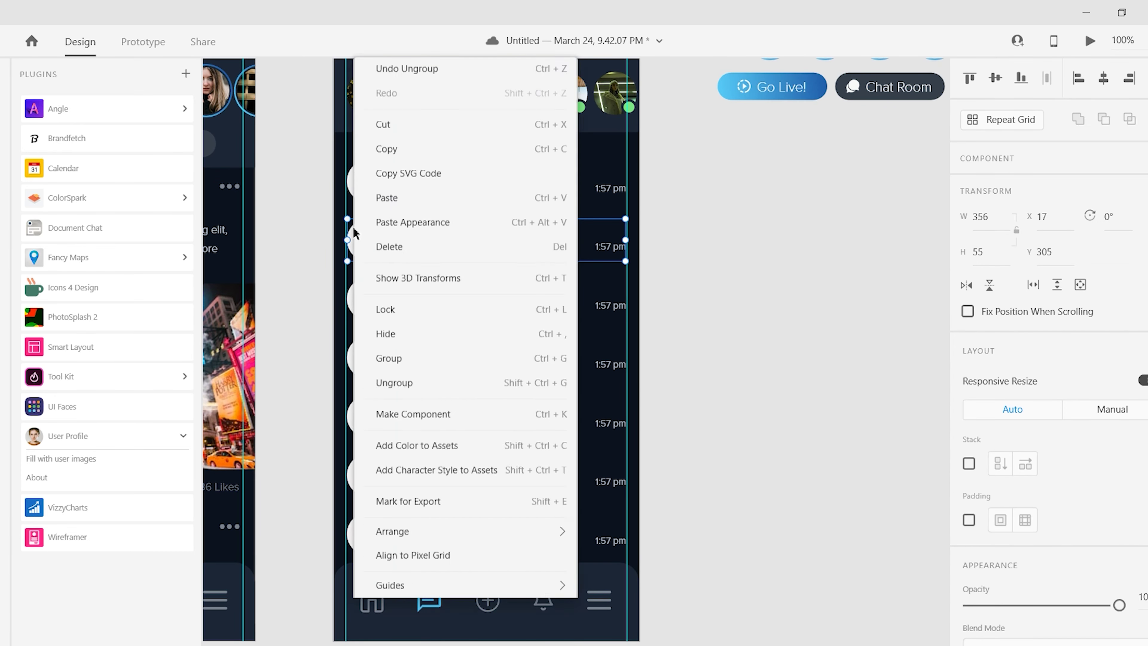
click(359, 298)
click(359, 358)
click(371, 473)
click(365, 540)
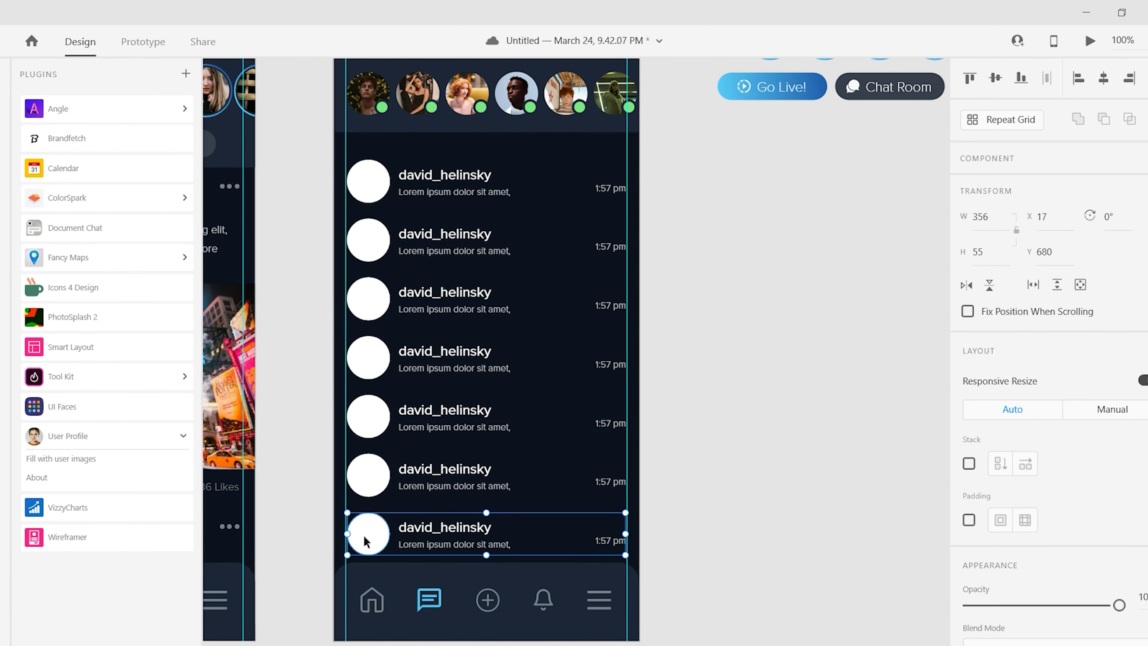
key(Escape)
- Fill the selected avatar circles with distinct photos using the User Profile plugin's Fill with user images
double_click(485, 190)
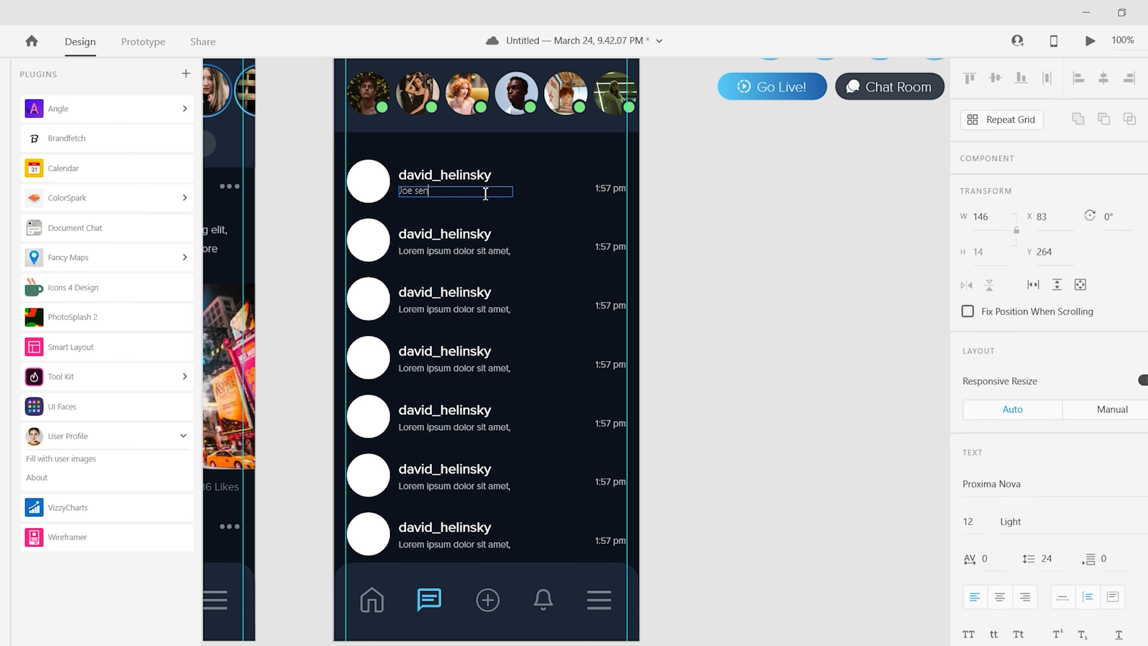
key(ctrl+z)
click(368, 181)
click(68, 458)
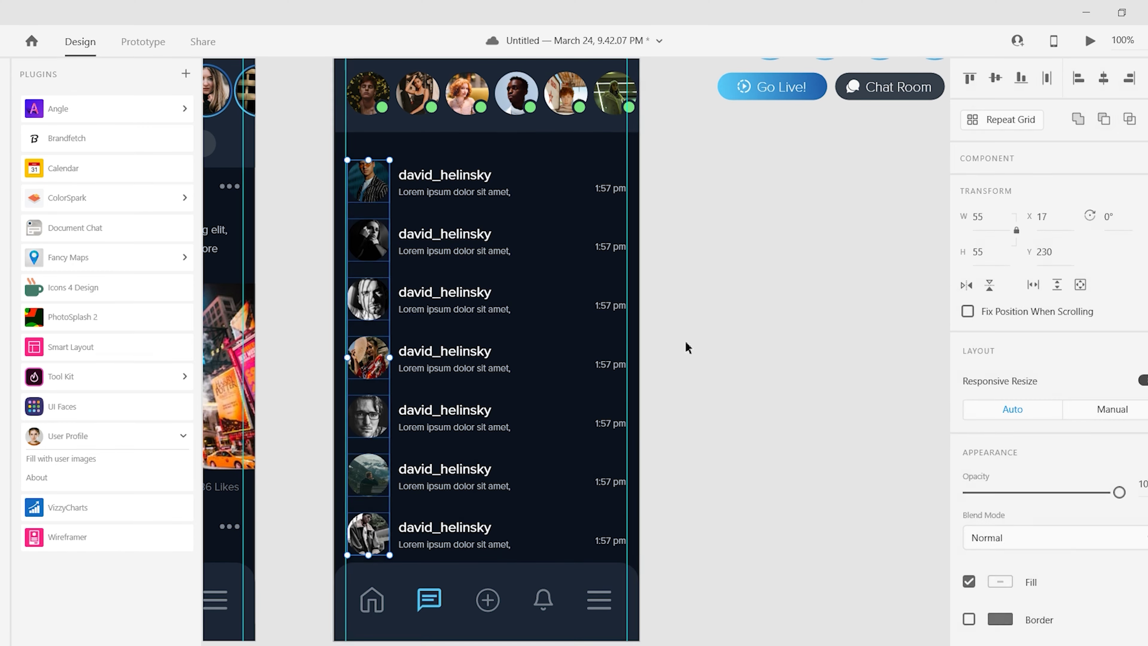
scroll(421, 171, up, 2)
double_click(381, 179)
- Name the top row kevinPLC and set its message to 'kevin'
text(kev)
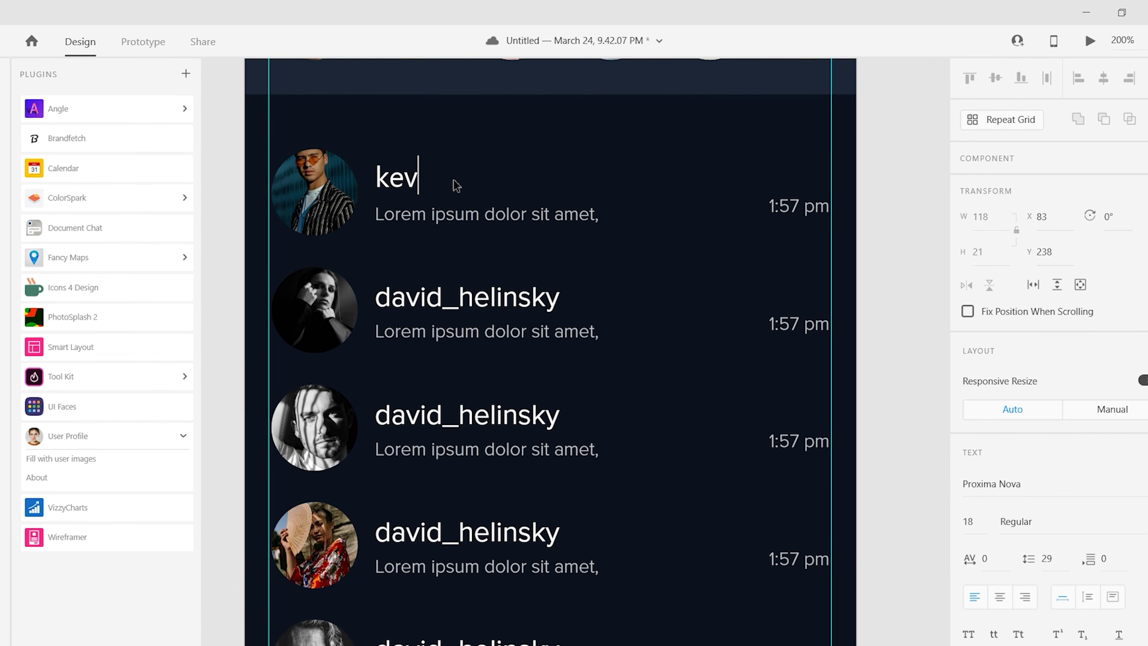
text(inPLC)
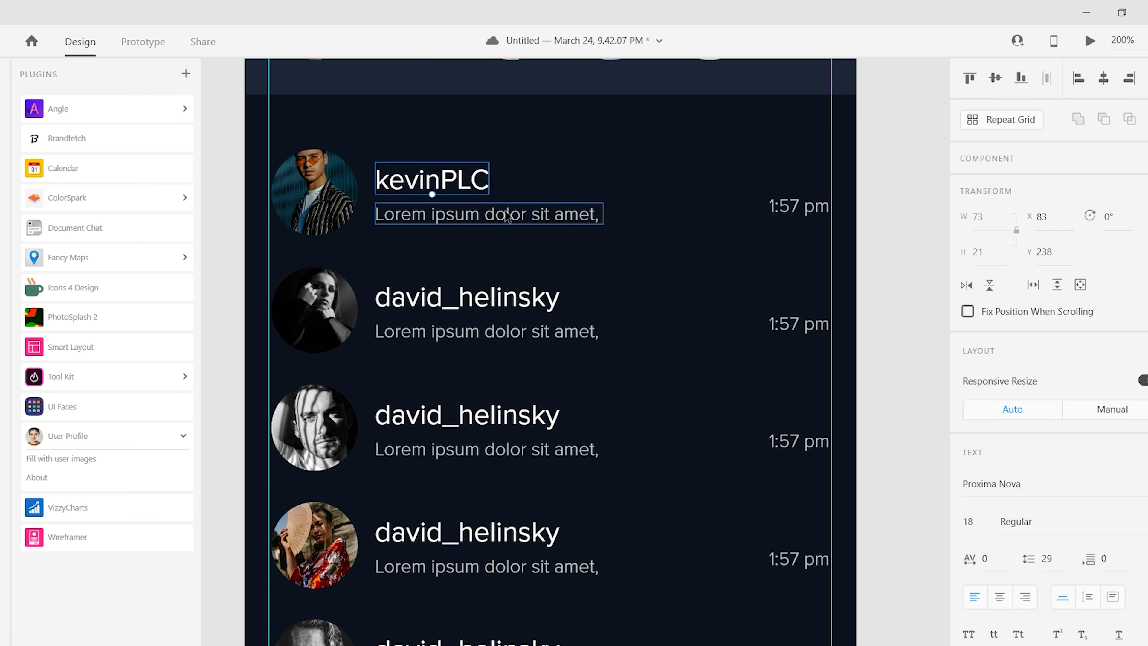
double_click(471, 215)
text(kevinPLC sent an attachment.)
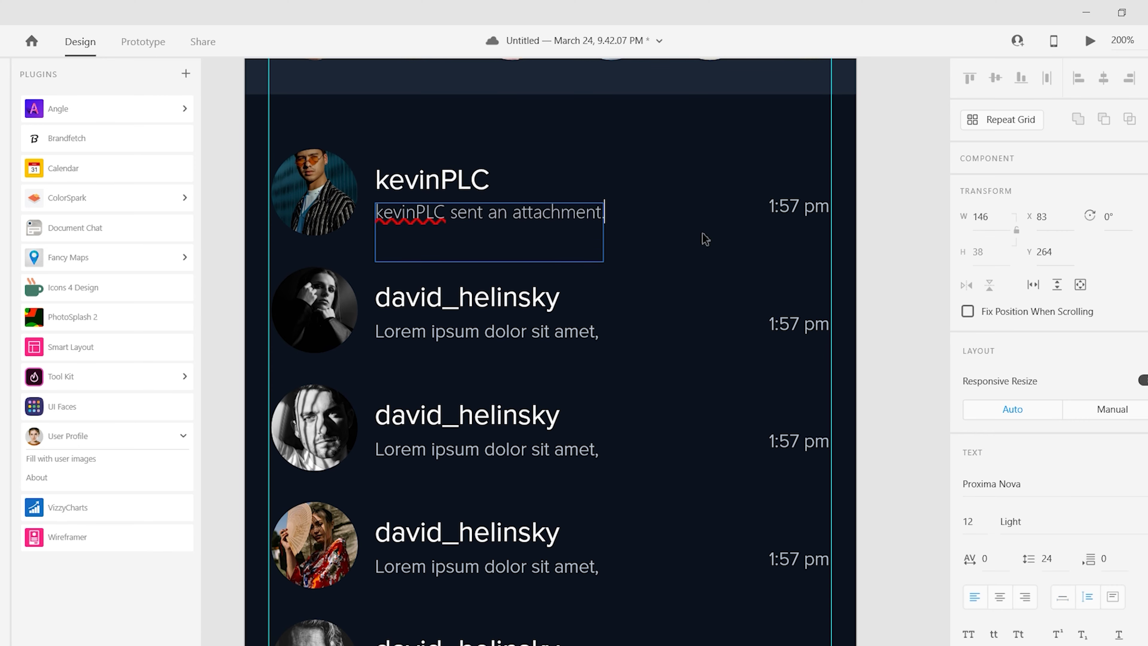
key(Escape)
- Set the second and third rows' dates to Wed and Mon
click(794, 327)
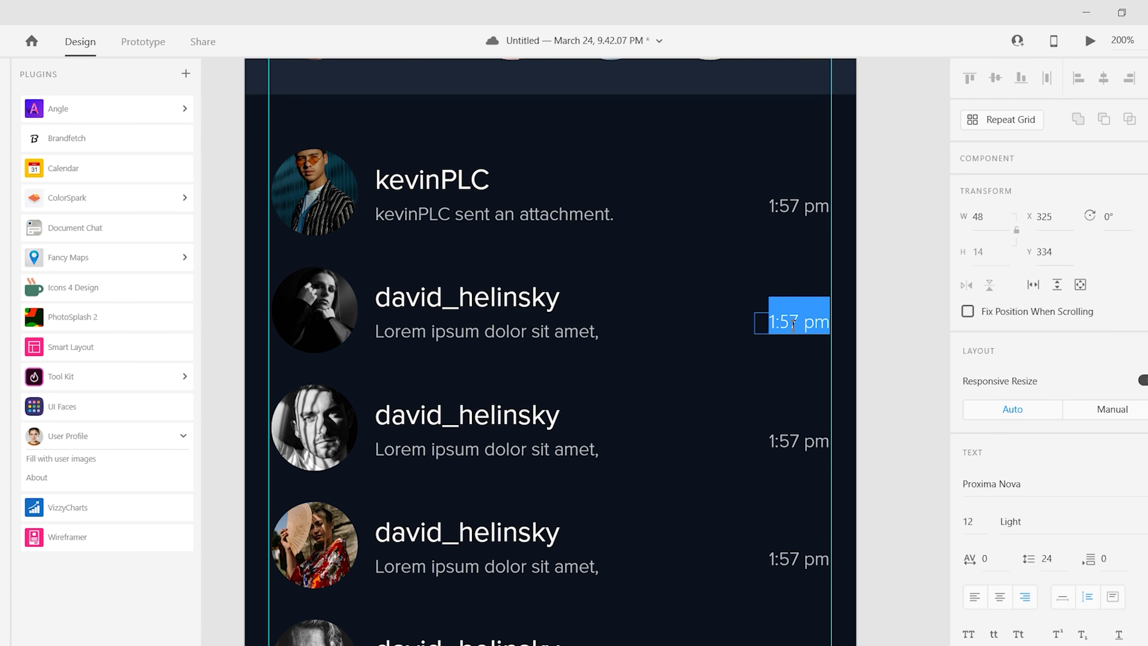
text(Wed)
double_click(797, 438)
text(Mon)
- Edit the dates of the lower rows, entering 11 for the fifth row
scroll(802, 520, down, 2)
double_click(805, 503)
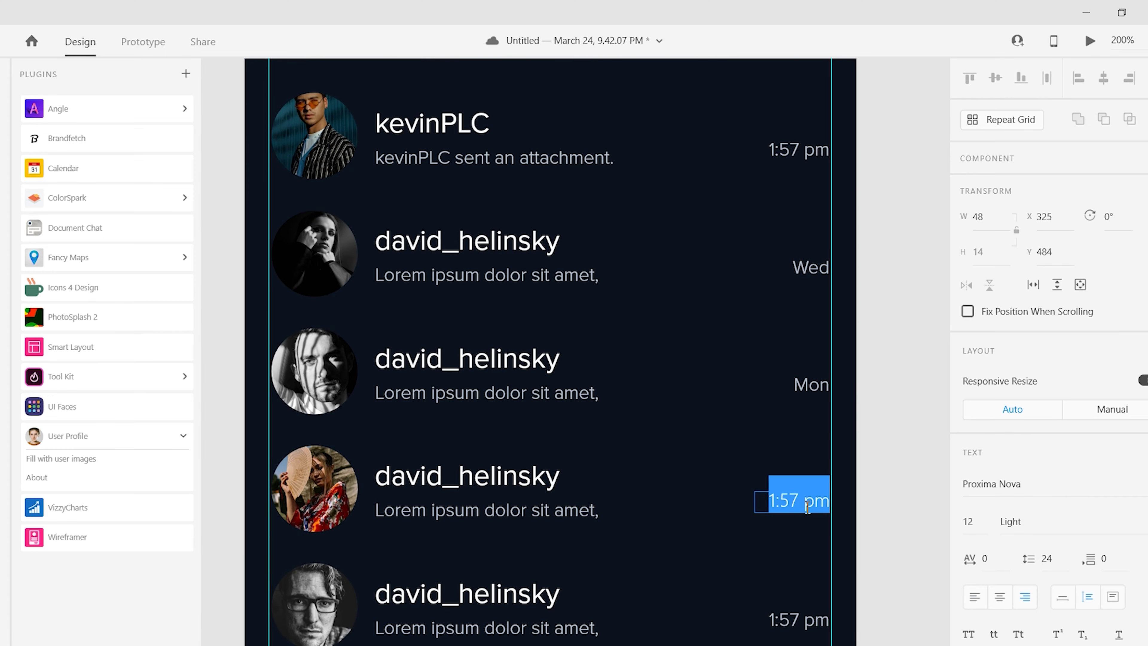
scroll(807, 505, down, 2)
double_click(798, 393)
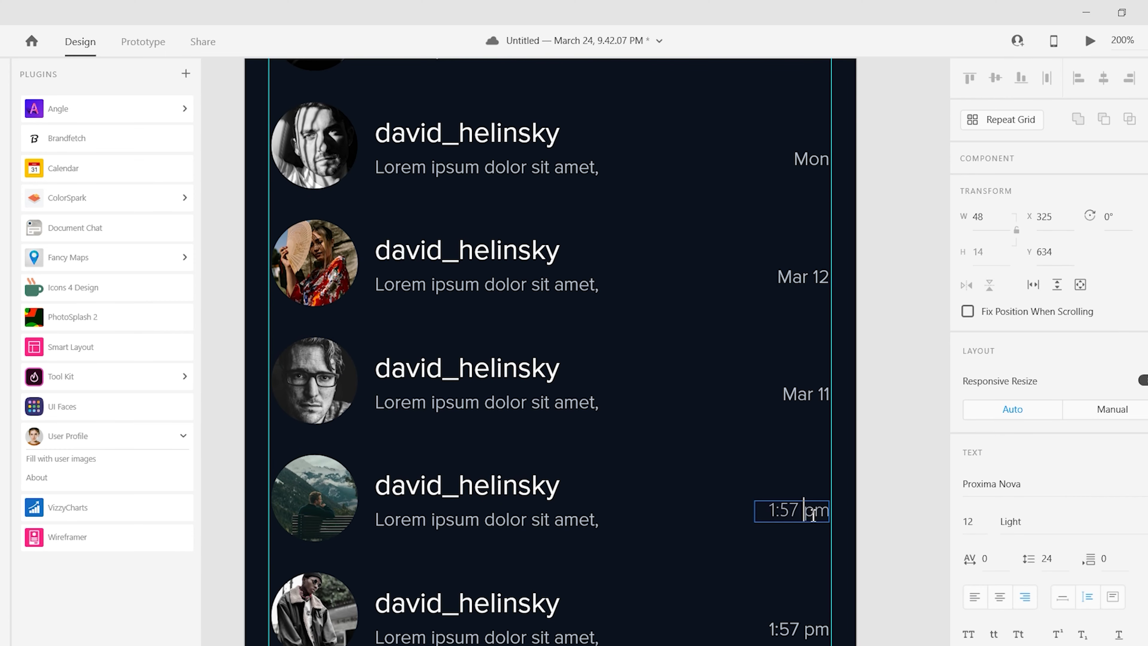
text(11)
scroll(813, 516, down, 3)
double_click(816, 439)
scroll(712, 390, up, 10)
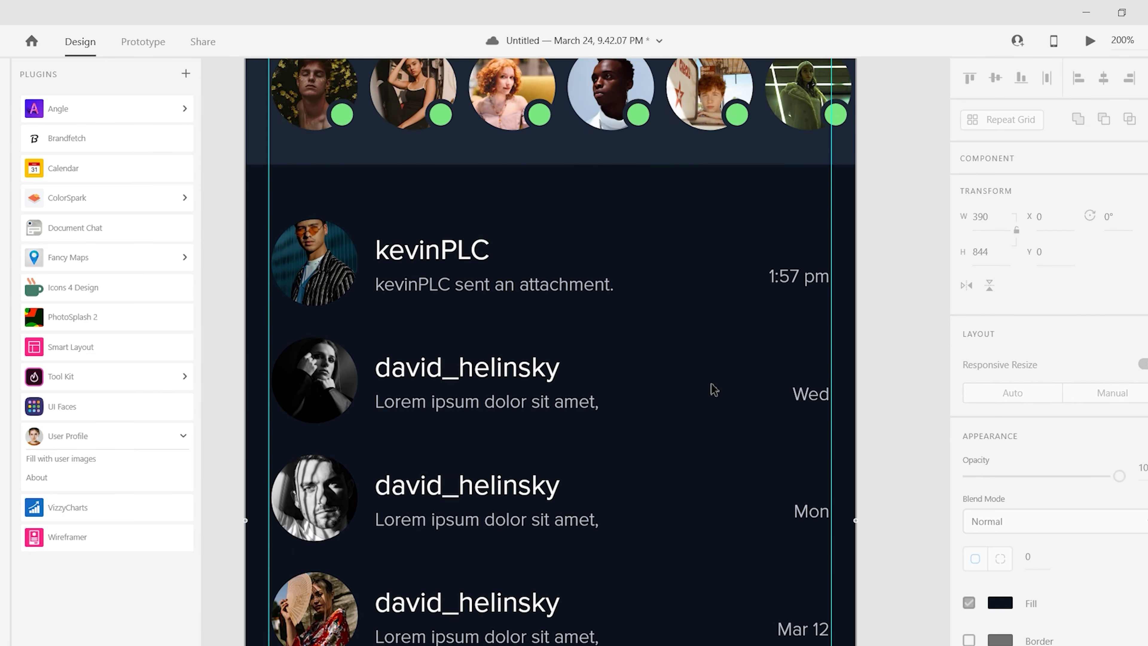
scroll(713, 390, down, 2)
- Rename the second row to an 'ushna' name with a dot and set its message to 'When r u coming...?'
double_click(452, 307)
text(ushna)
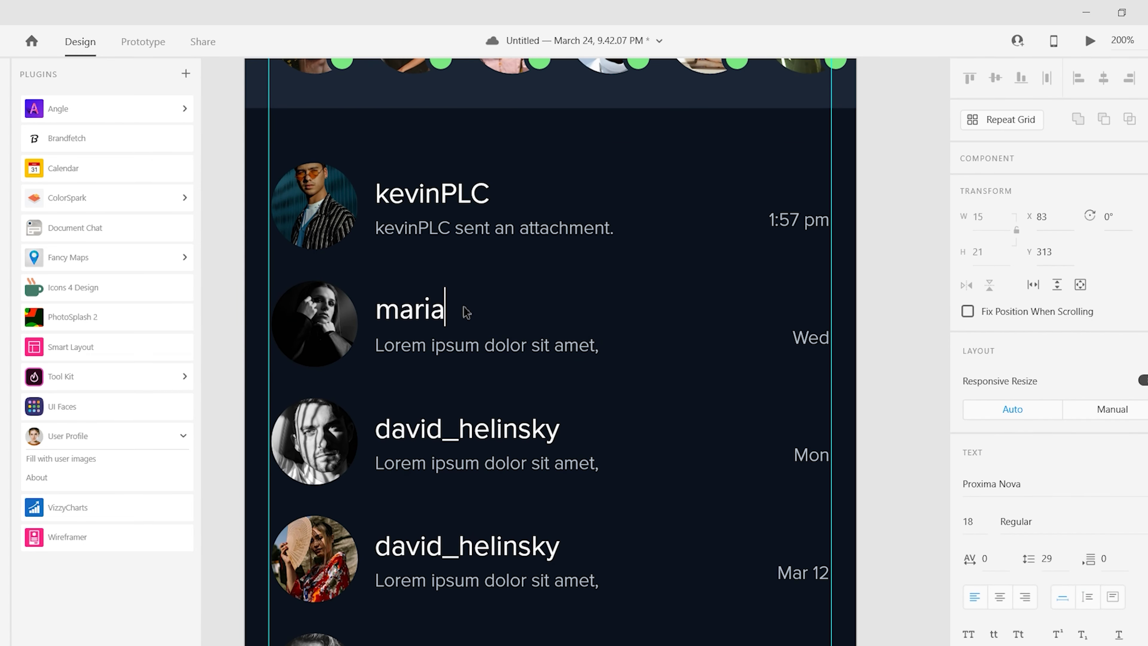
key(Left)
text(.)
click(487, 345)
double_click(471, 346)
text(Wh)
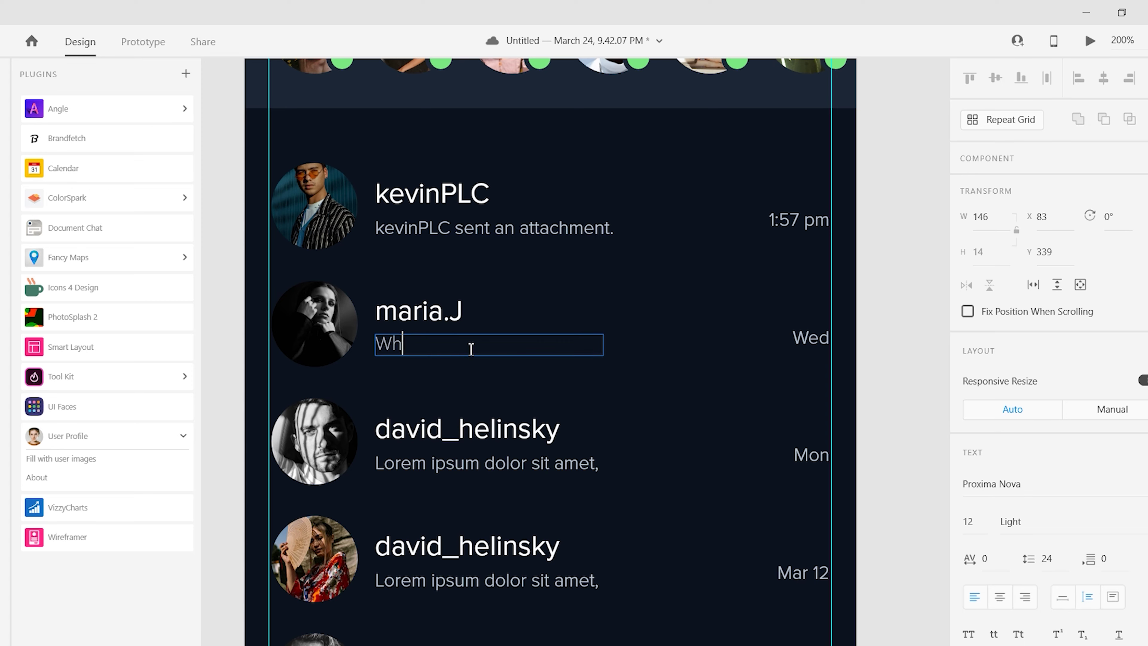
text(en r u coming...?)
- Rename the third row Joseph_1997 and change its message to end with '!'
scroll(471, 351, down, 2)
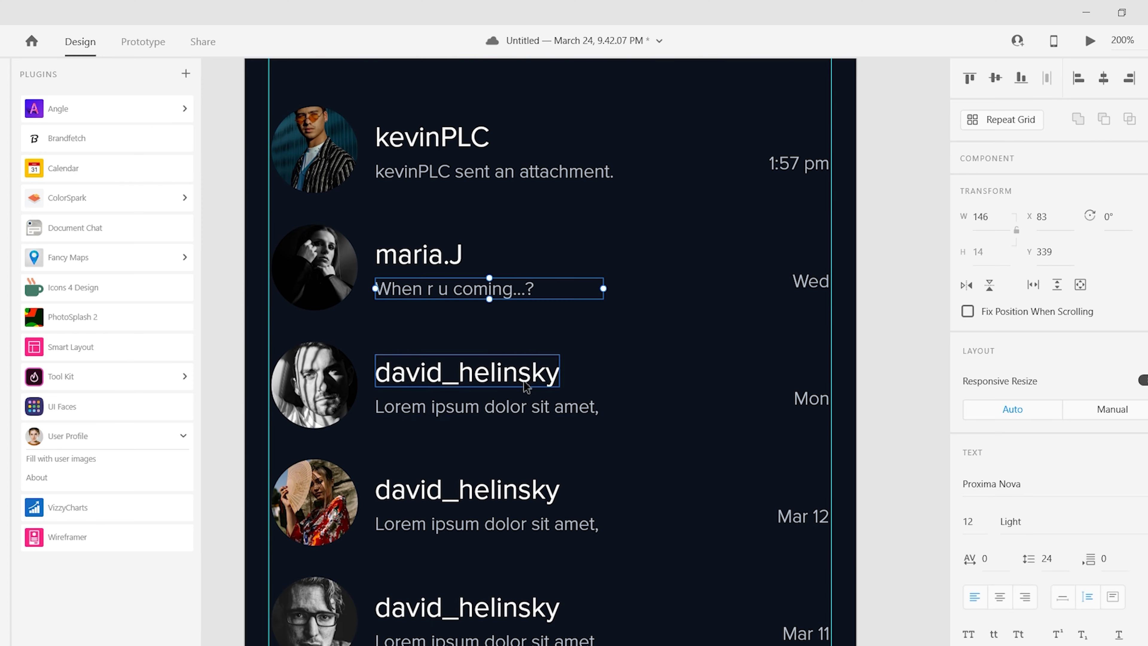
double_click(512, 372)
key(BackSpace)
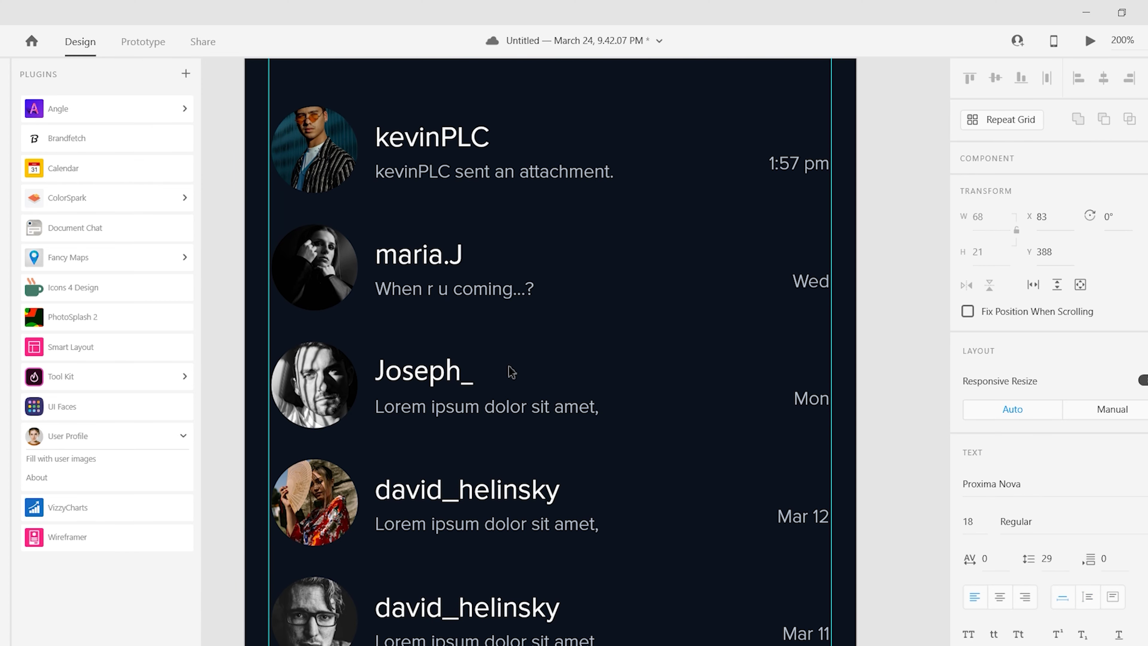
text(Joseph_1997)
double_click(494, 409)
key(BackSpace)
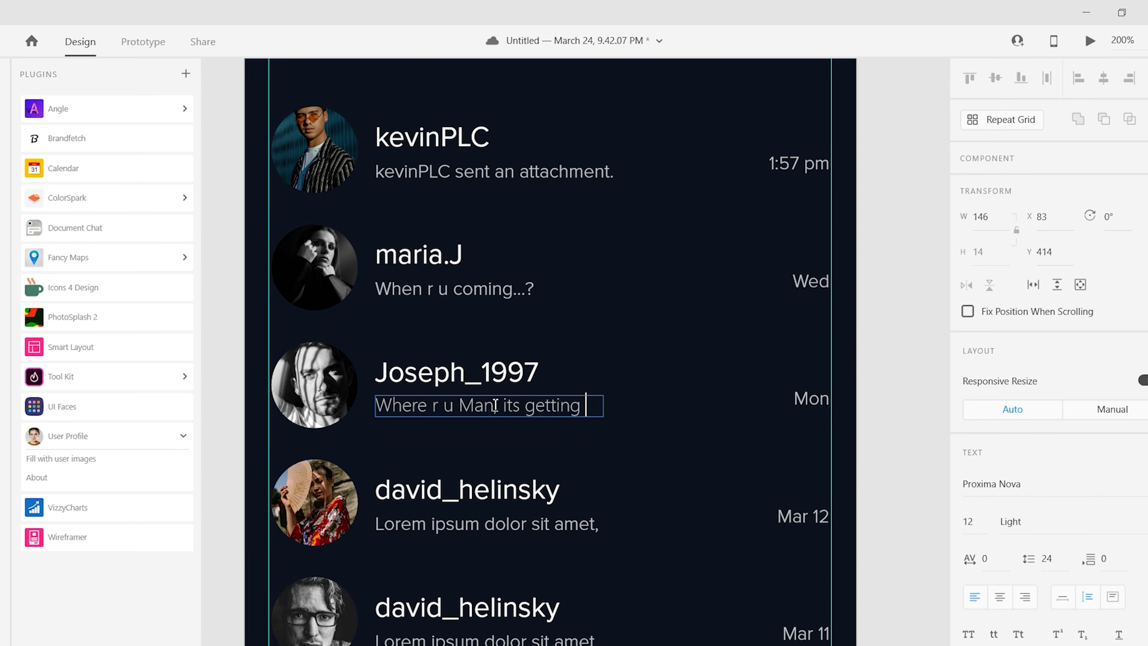
text(!)
key(Escape)
double_click(604, 426)
scroll(403, 426, down, 2)
double_click(402, 421)
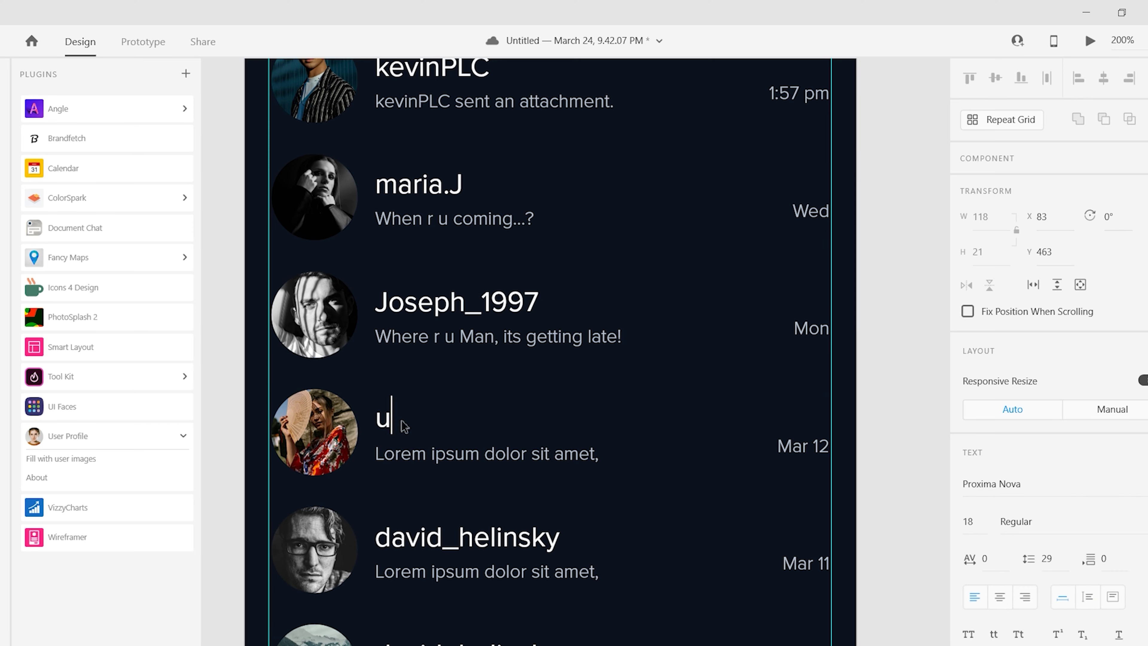
click(458, 452)
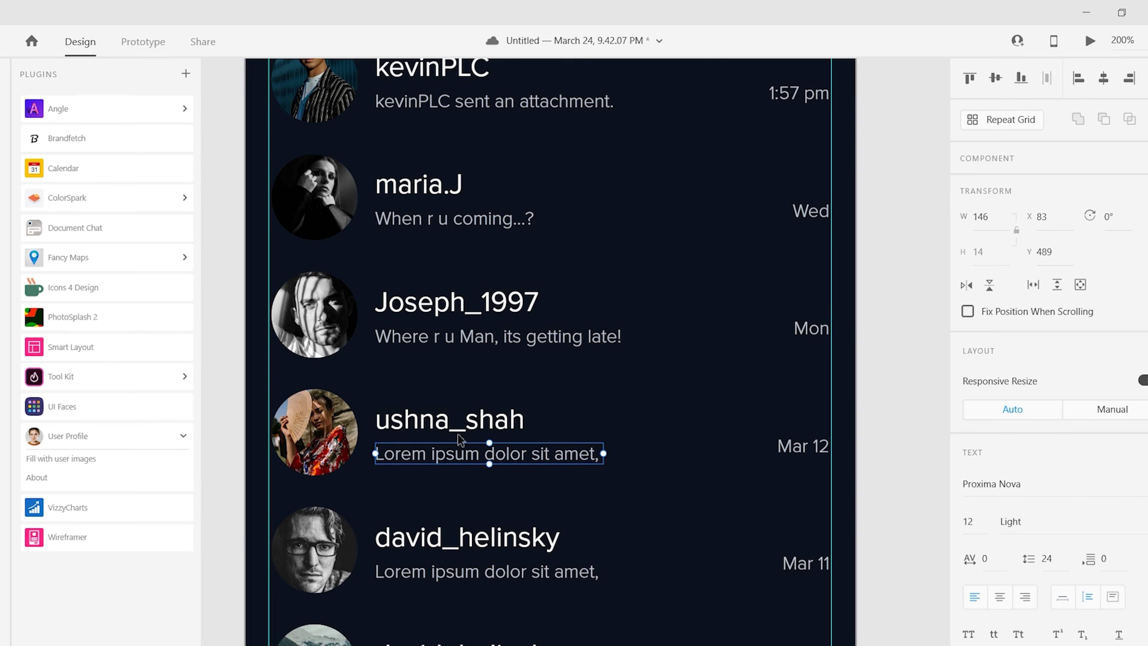
double_click(455, 453)
text(Ushna sent a St)
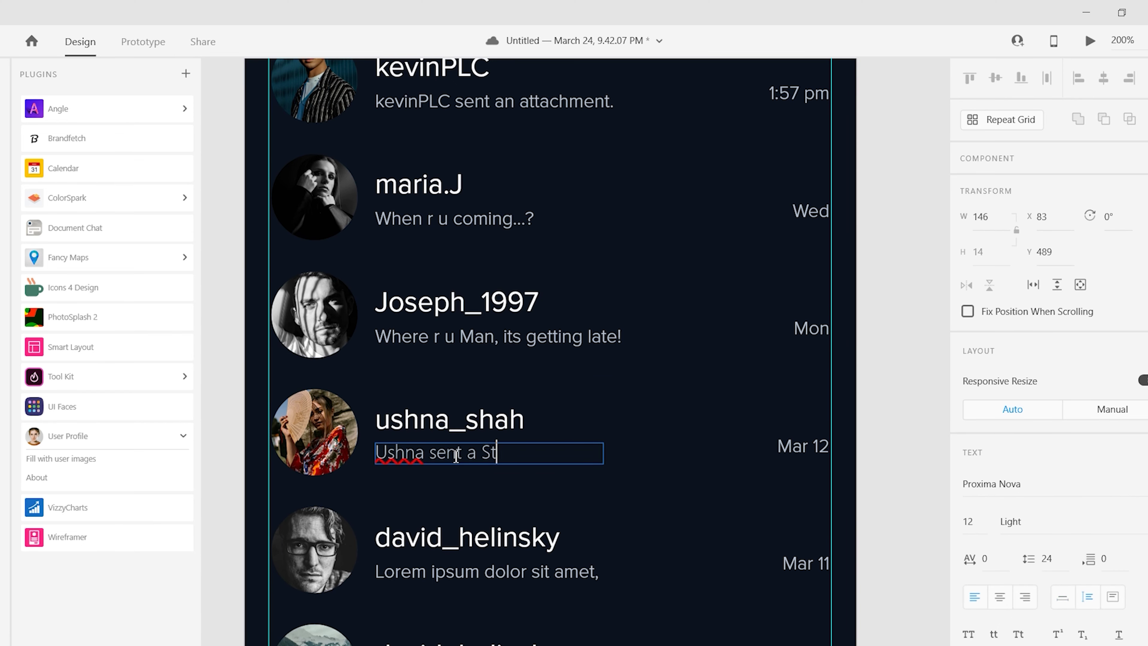
text(icker)
key(Escape)
scroll(430, 407, down, 3)
double_click(388, 337)
text(Walker.)
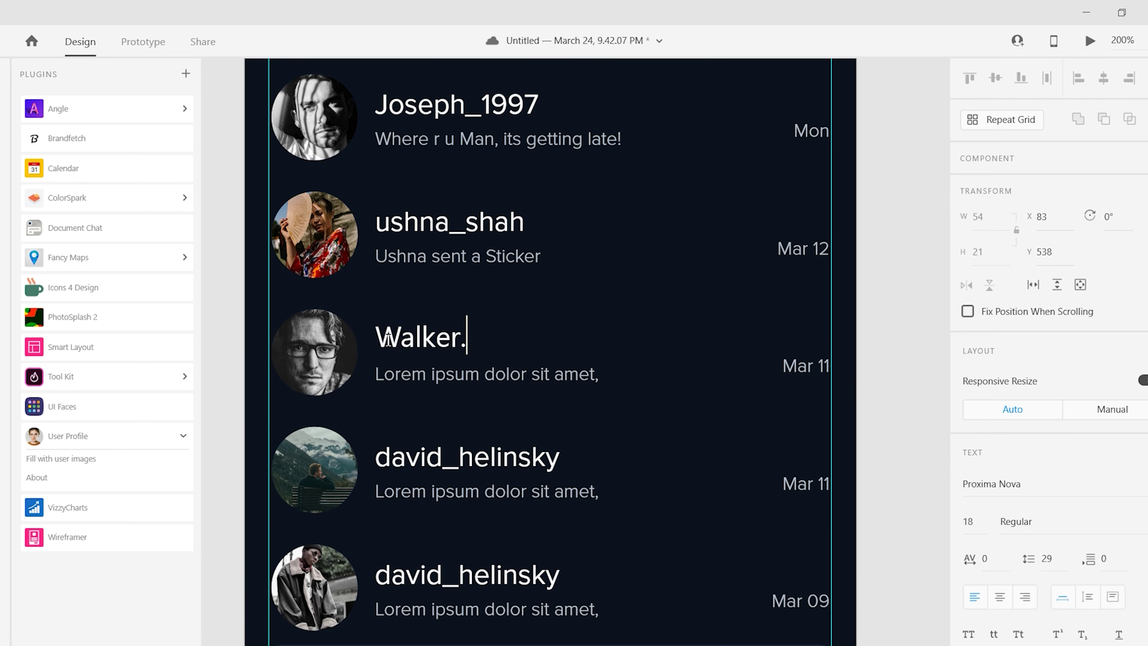
text(MH)
click(470, 345)
key(BackSpace)
click(506, 378)
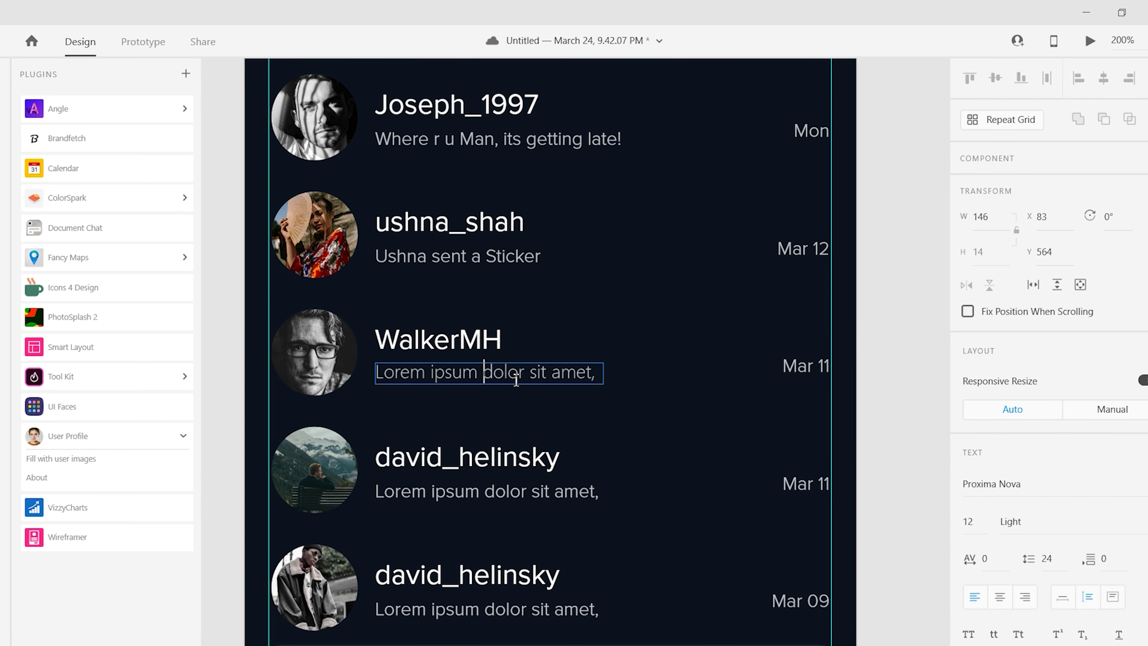
double_click(506, 378)
text(OK brother.)
key(Escape)
scroll(803, 382, down, 2)
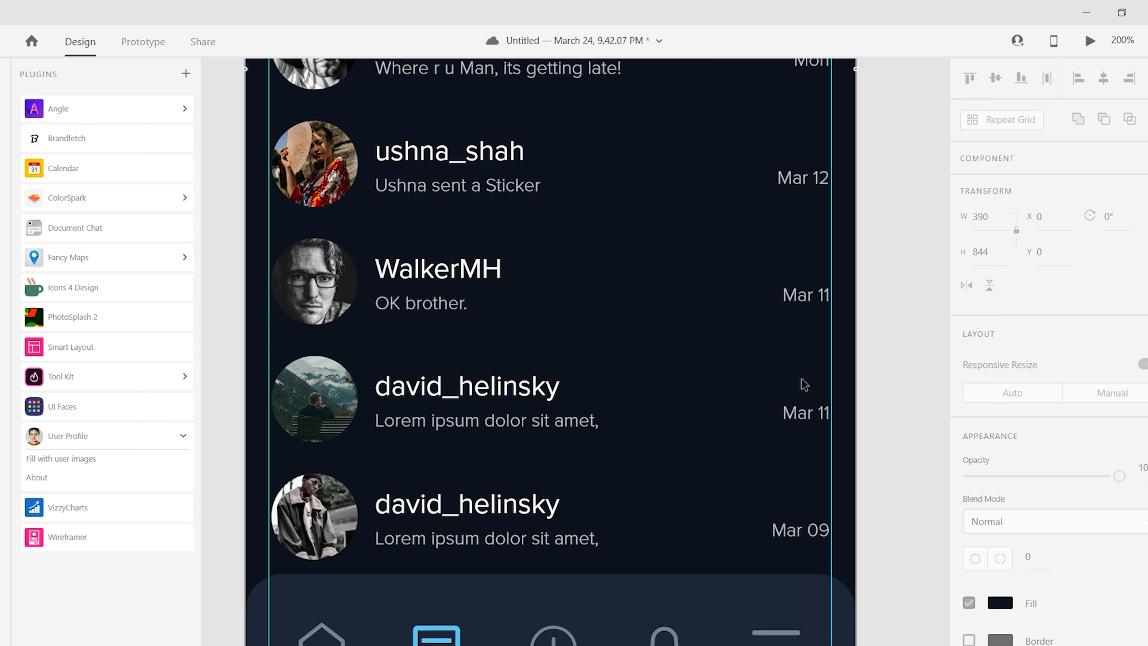
double_click(482, 388)
text(Us)
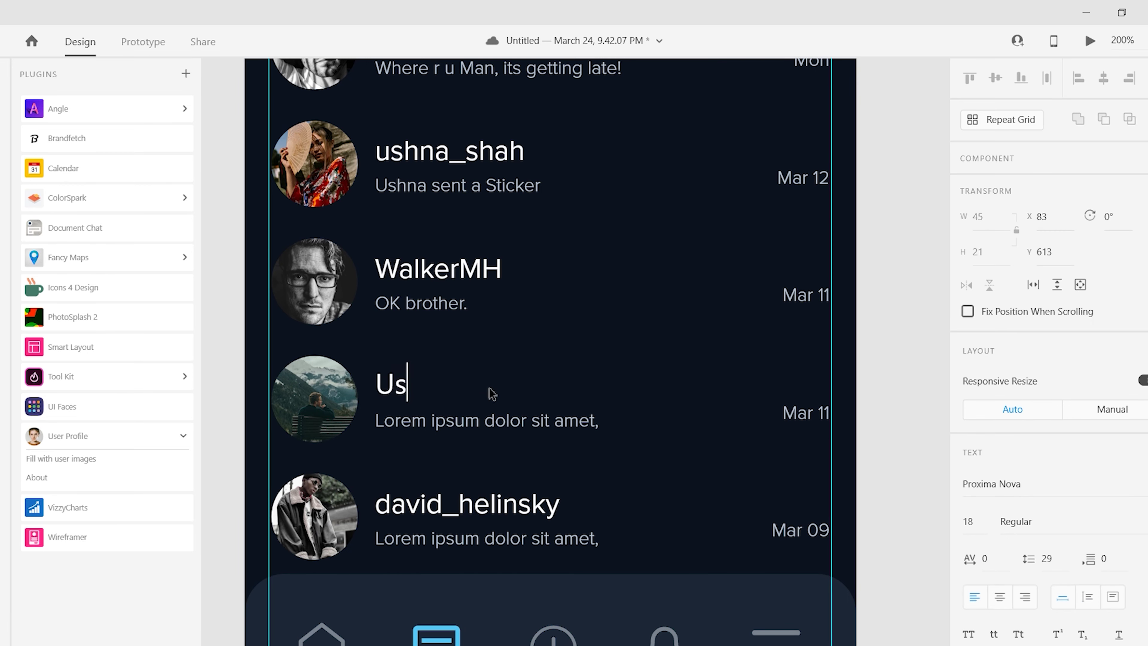
text(amaLHR)
click(402, 423)
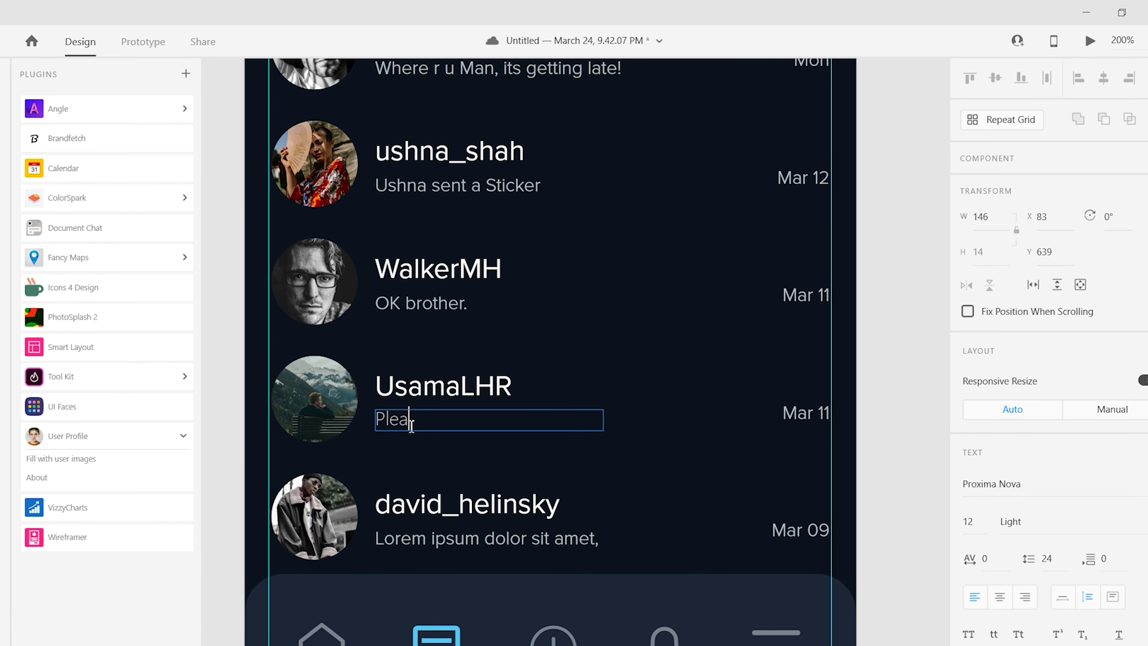
click(520, 503)
- Rename the last row Denise.1996 and rewrite its message, starting with 'U'
double_click(515, 506)
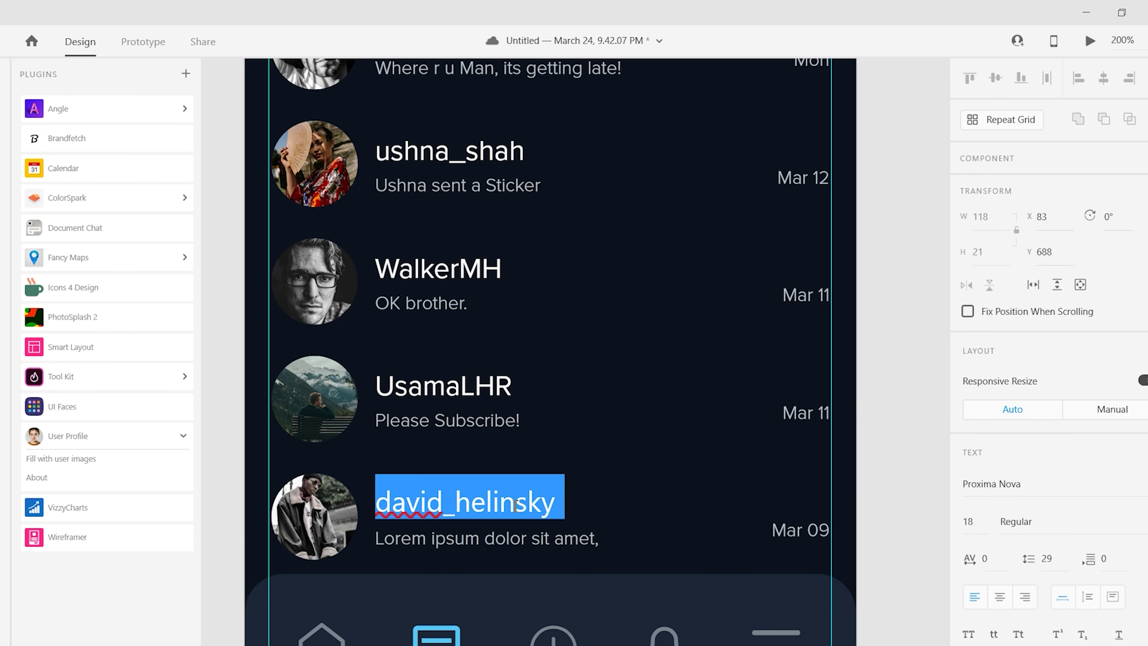
text(Denise.1)
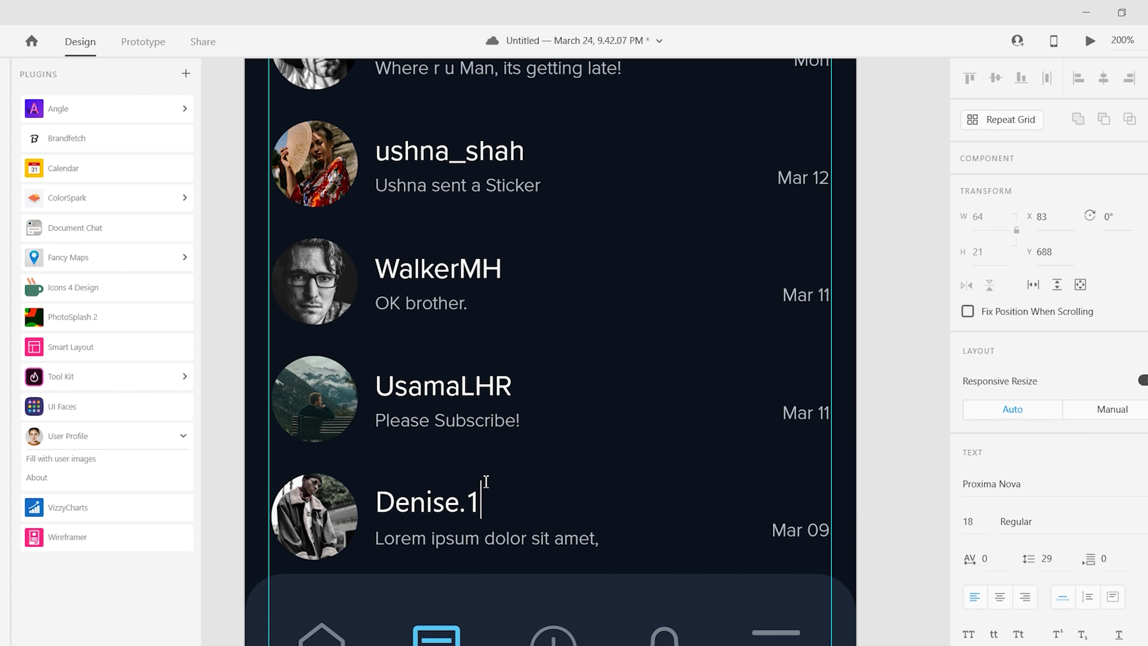
text(996)
click(482, 545)
scroll(481, 545, down, 3)
double_click(475, 425)
text(U)
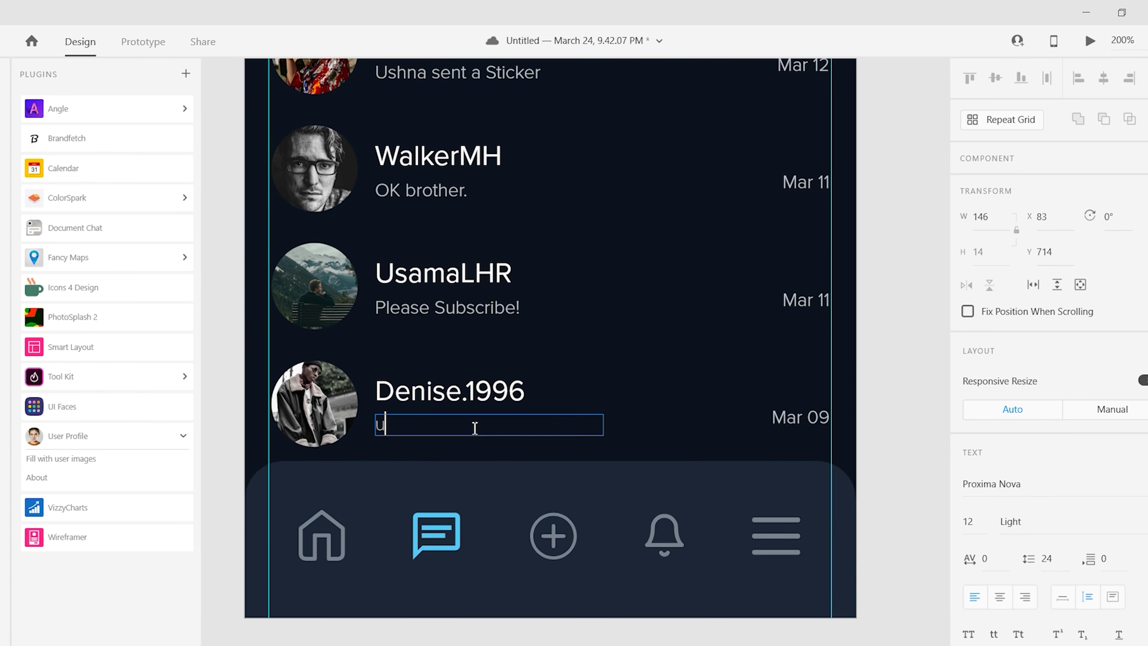
key(Escape)
scroll(506, 418, down, 5)
- Move the floating plus circle lower on the second phone artboard
click(447, 267)
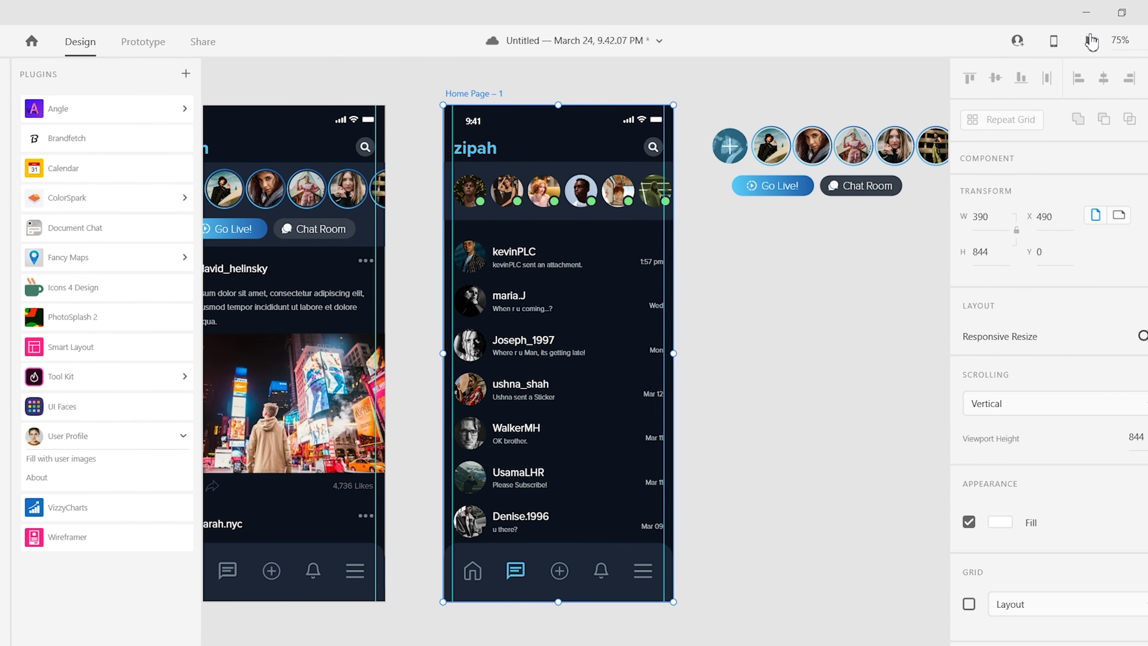
key(ctrl+Return)
click(729, 146)
drag(730, 146, 770, 337)
scroll(485, 366, up, 6)
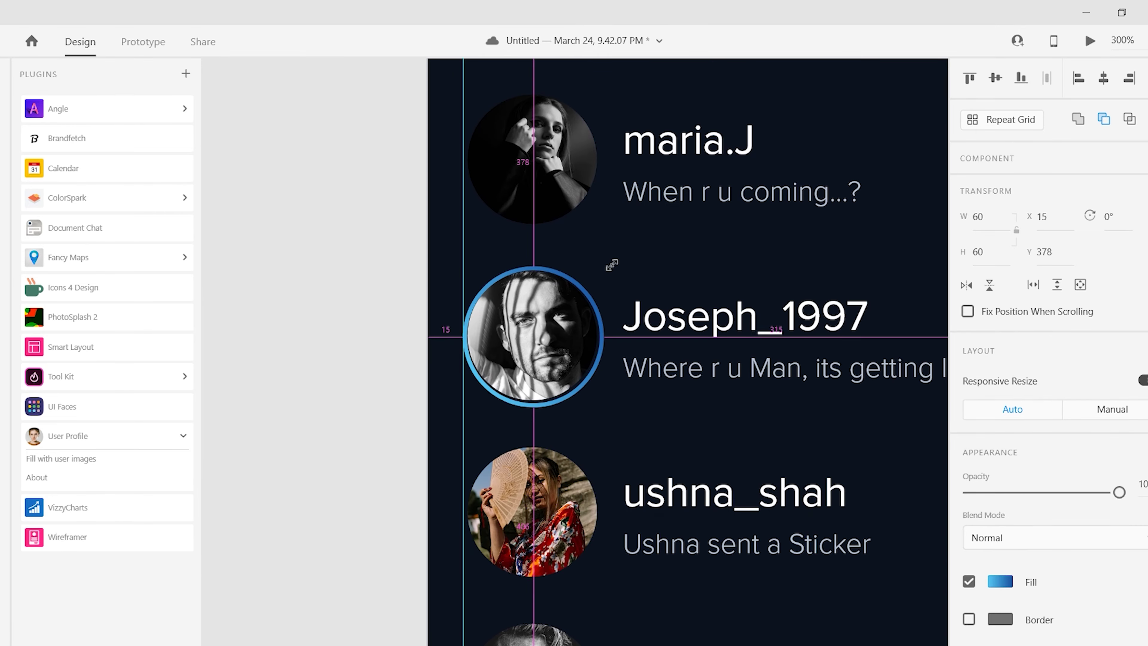
click(592, 309)
click(373, 349)
scroll(795, 415, down, 5)
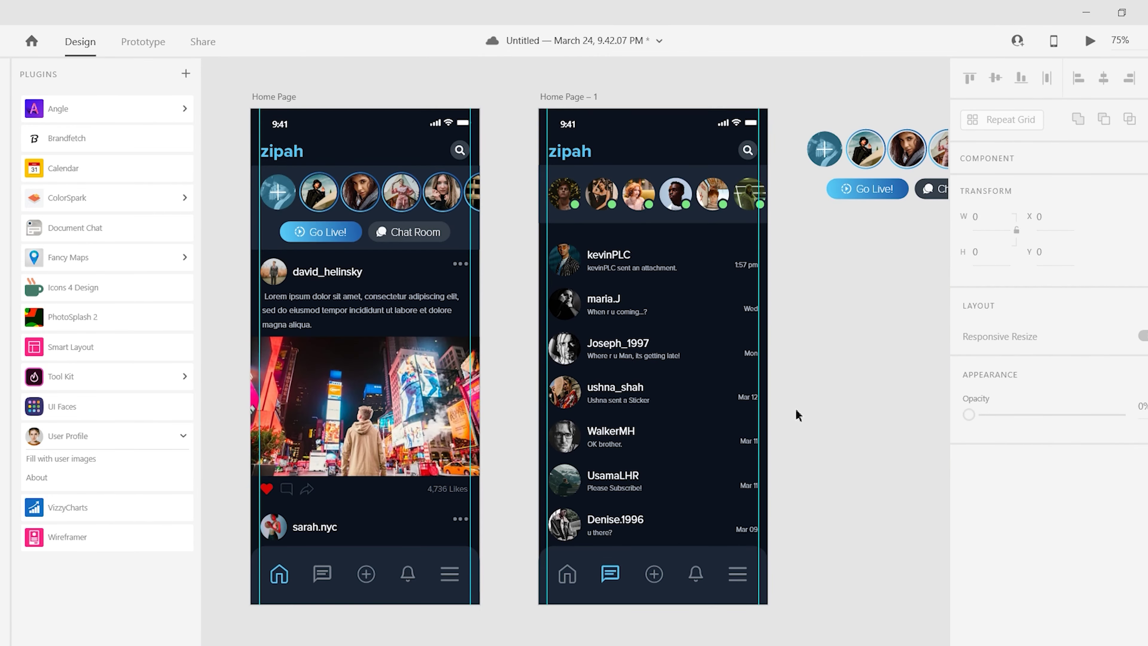
- Rename the second artboard to 'Chats Page' and preview it
double_click(574, 98)
text(Chats Page)
key(Return)
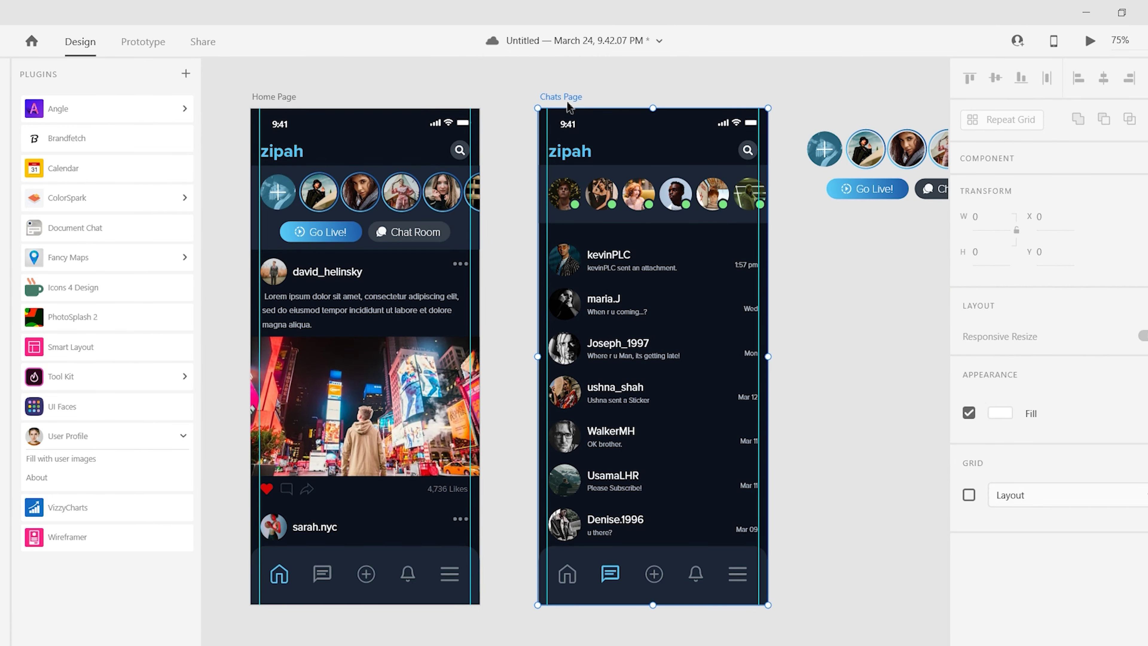
click(1090, 41)
click(348, 31)
click(804, 443)
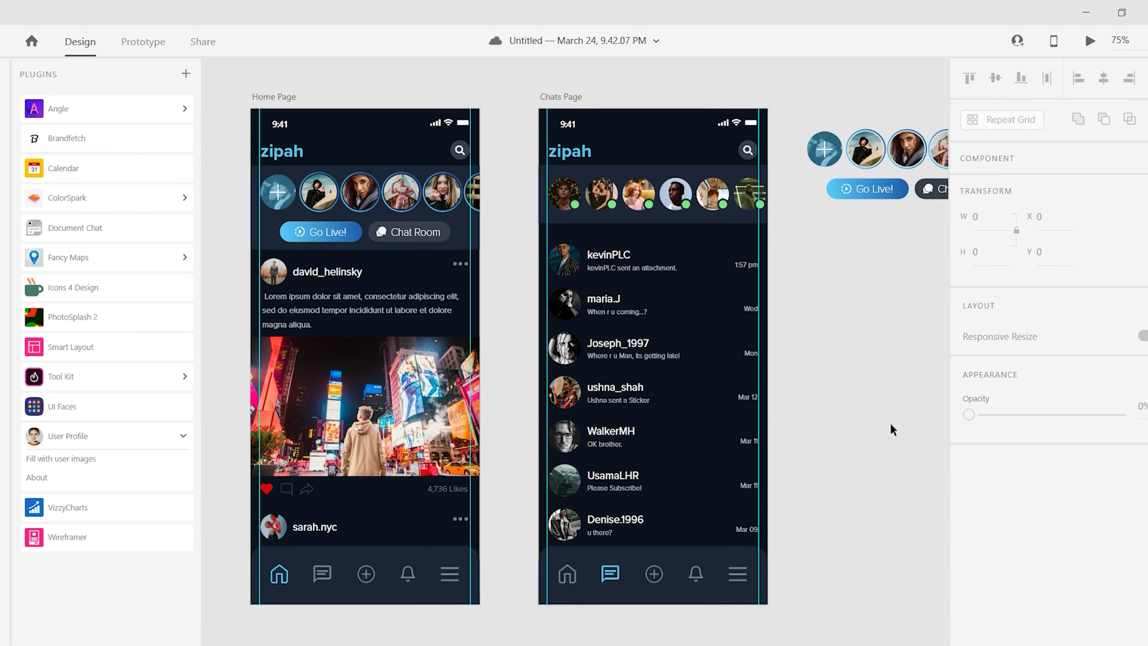
- Move the 4,736 Likes text above the chat list and retype it as 'Chats'
scroll(893, 430, up, 3)
click(266, 586)
drag(266, 586, 371, 330)
key(ctrl+3)
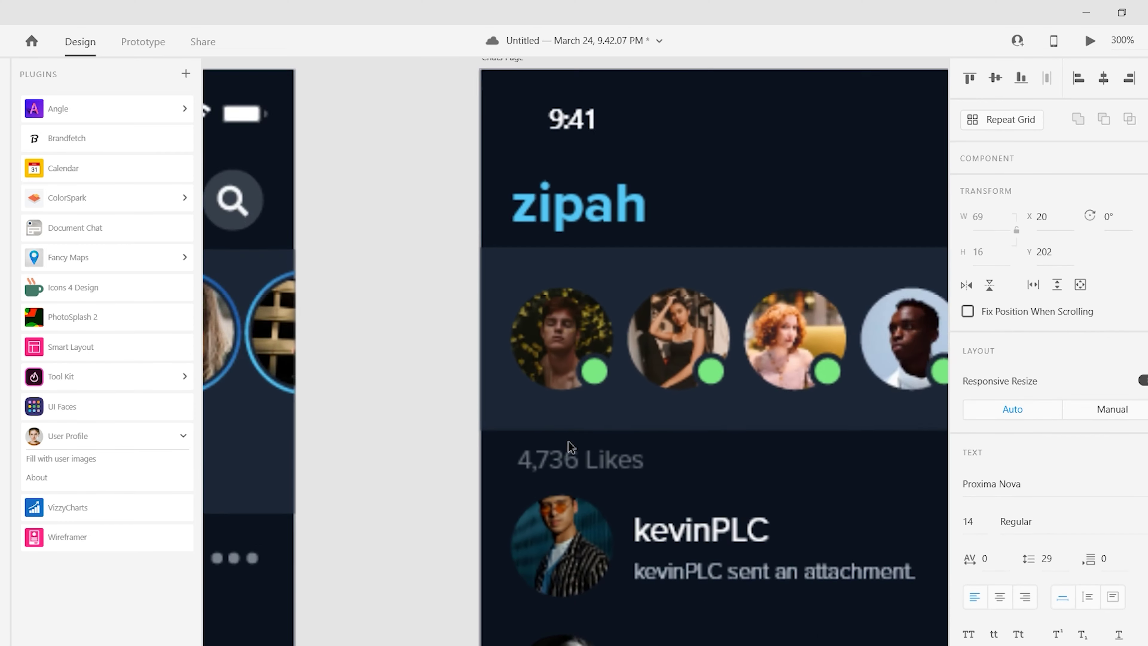
double_click(548, 494)
text(Chats)
key(Escape)
key(Escape)
scroll(542, 421, down, 3)
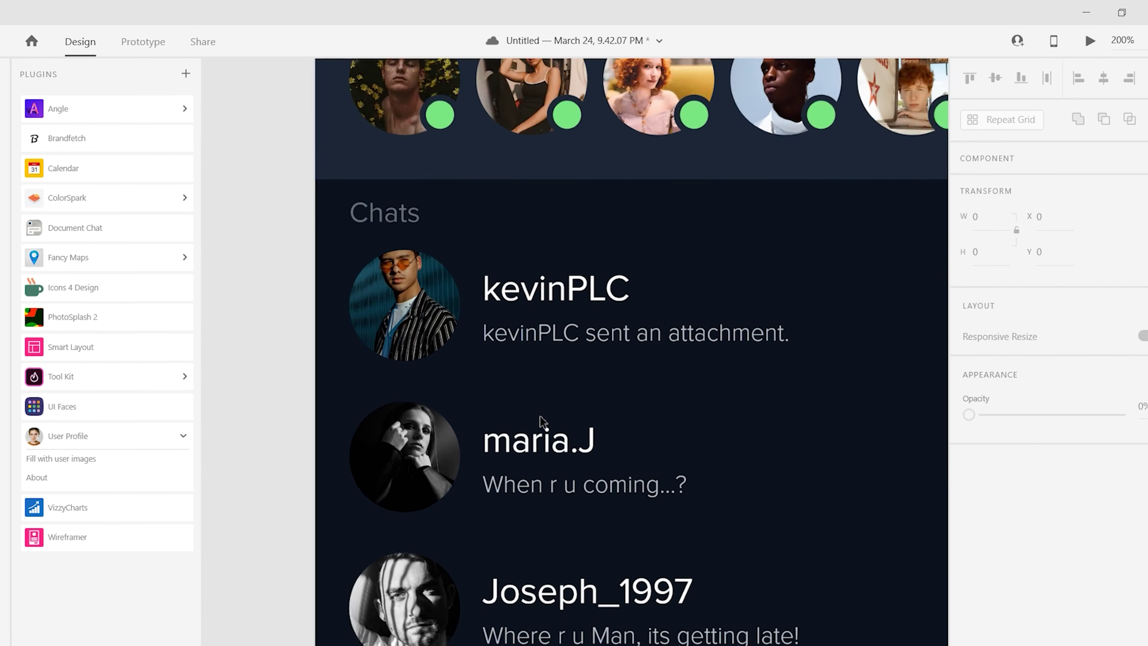
key(ctrl+1)
- Preview the design and select all the chat list rows
key(ctrl+Return)
click(356, 30)
drag(446, 186, 788, 590)
key(ctrl+Return)
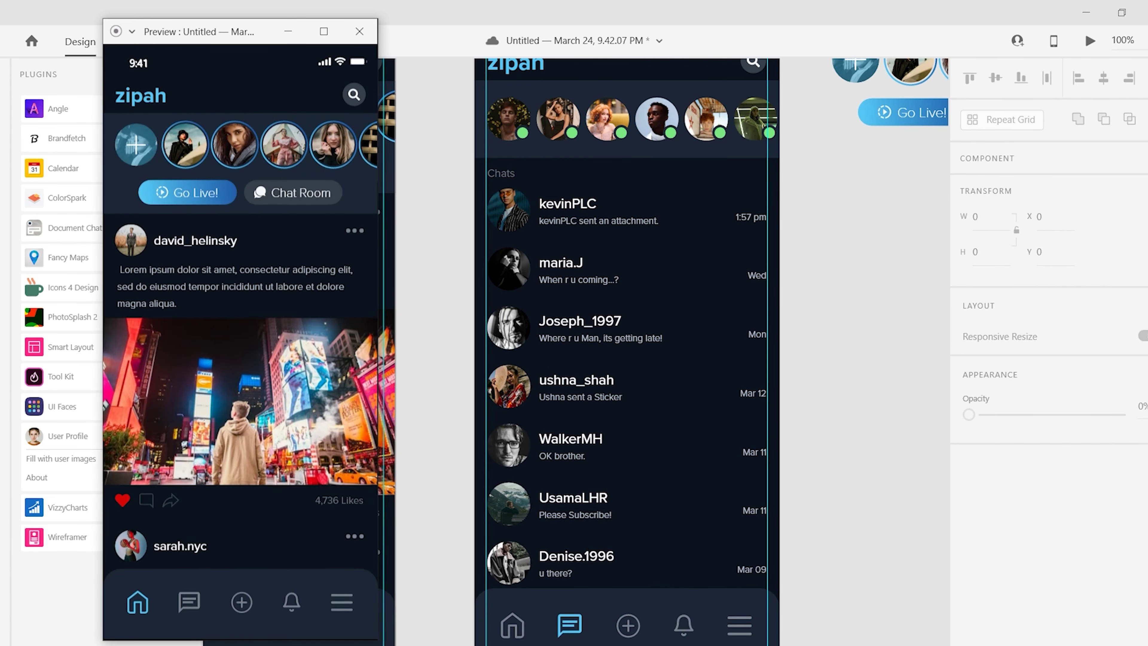
click(501, 173)
- Set the Chats heading fill to #FFFFFF and preview the Chats Page
click(968, 522)
text(ffffff)
key(Escape)
scroll(508, 113, up, 3)
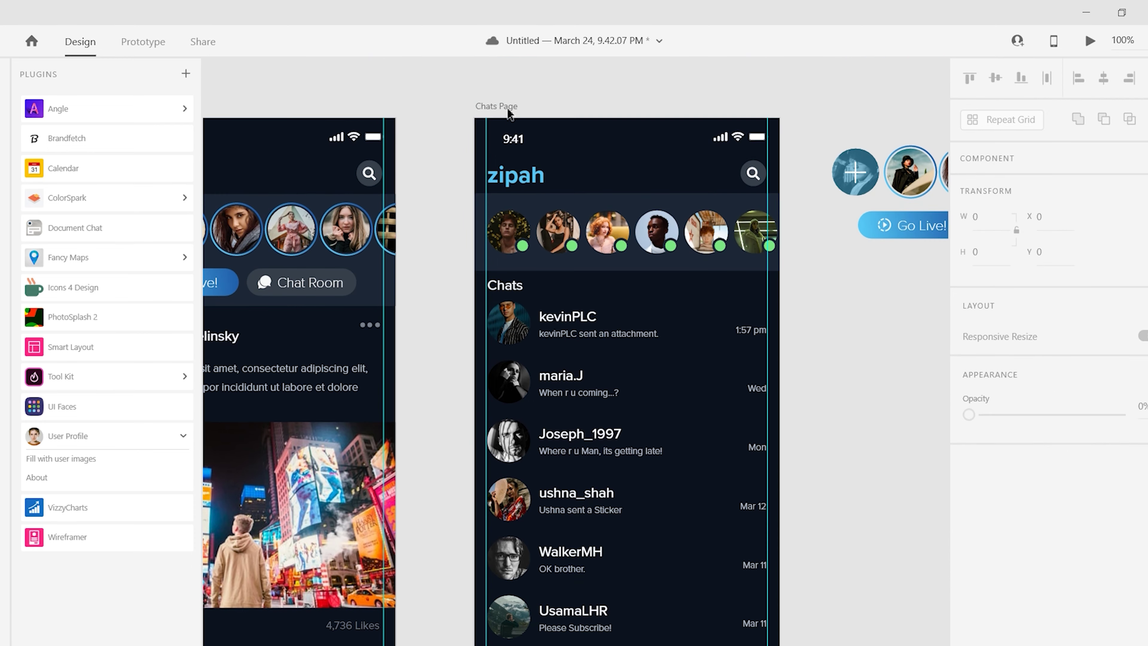
click(508, 110)
key(ctrl+Return)
click(359, 31)
click(504, 285)
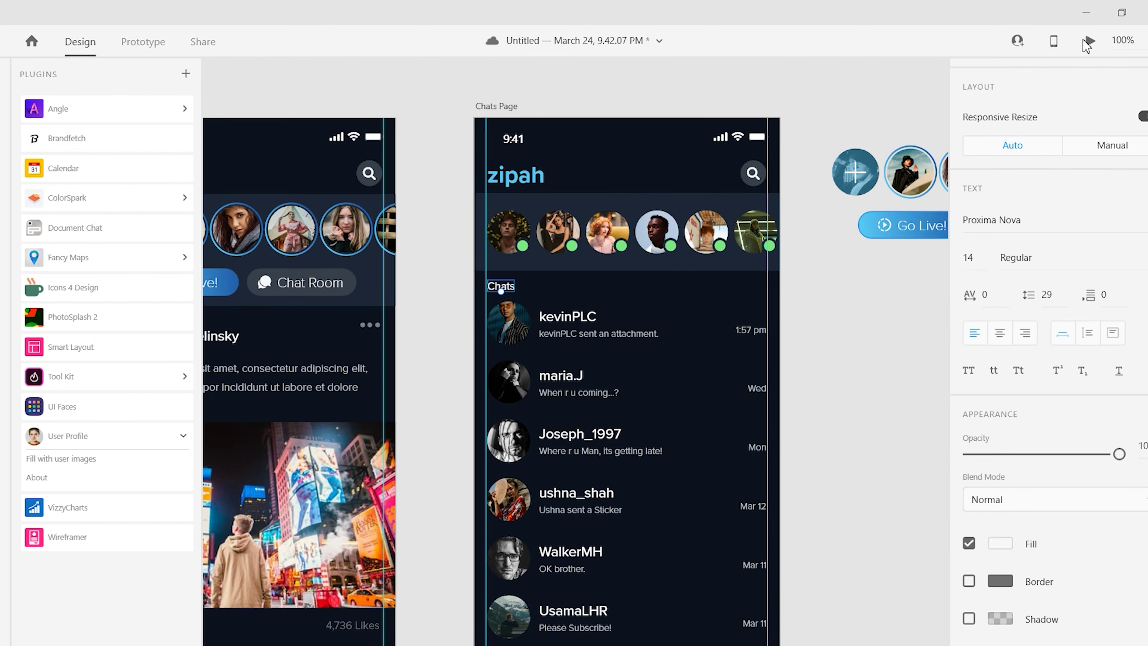
key(ctrl+0)
click(291, 585)
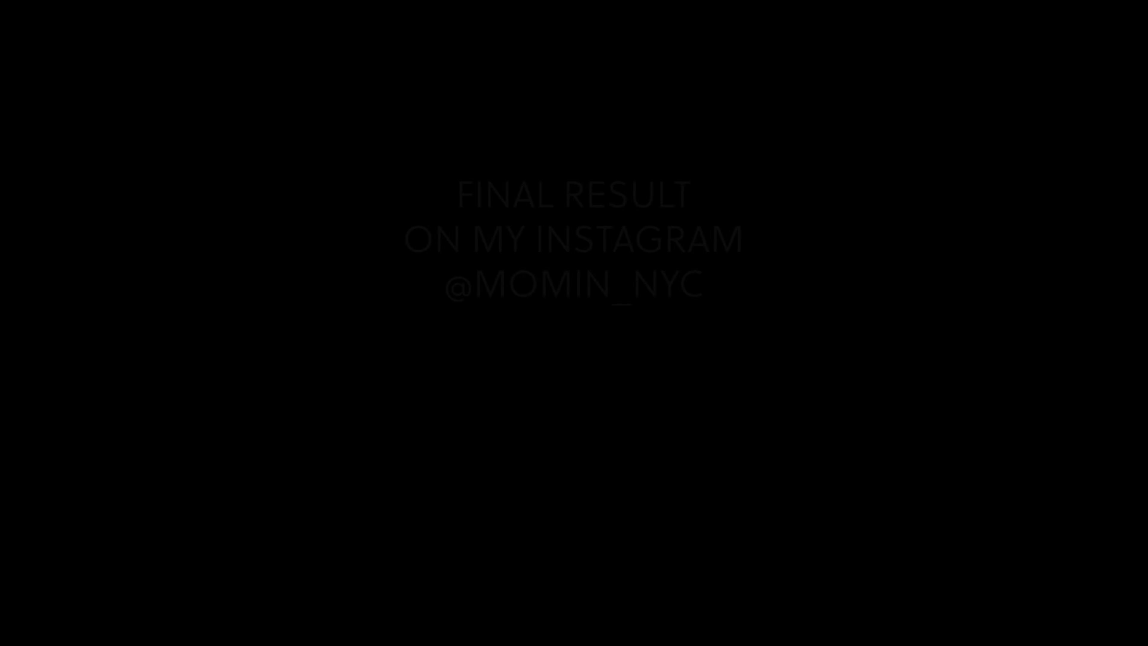